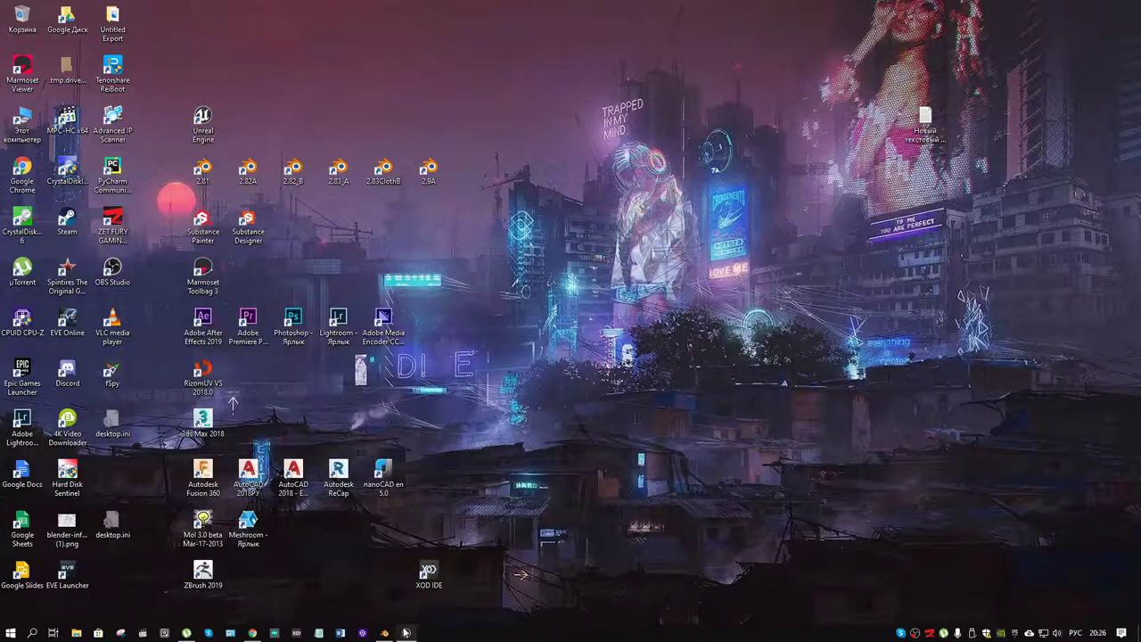
Choose ceiling_new_union.svg from the Downloads folder in the SVG import browser
{"action": "left_click", "coordinate": [385, 633]}
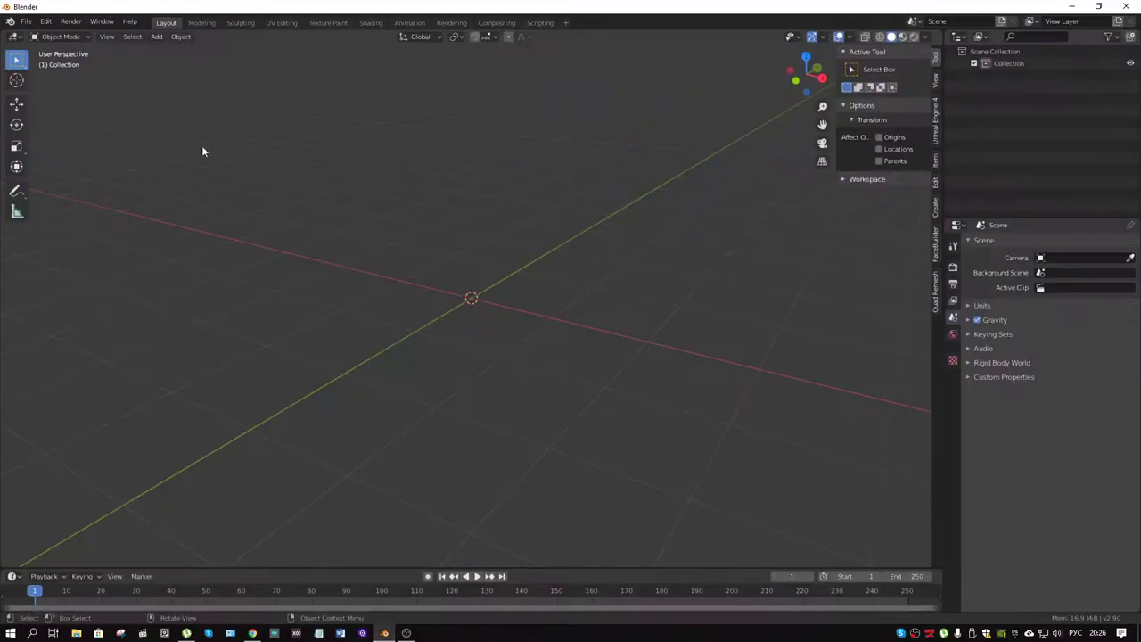
{"action": "mouse_move", "coordinate": [223, 141]}
{"action": "middle_mouse_down"}
{"action": "mouse_move", "coordinate": [247, 146]}
{"action": "mouse_move", "coordinate": [223, 154]}
{"action": "middle_mouse_up"}
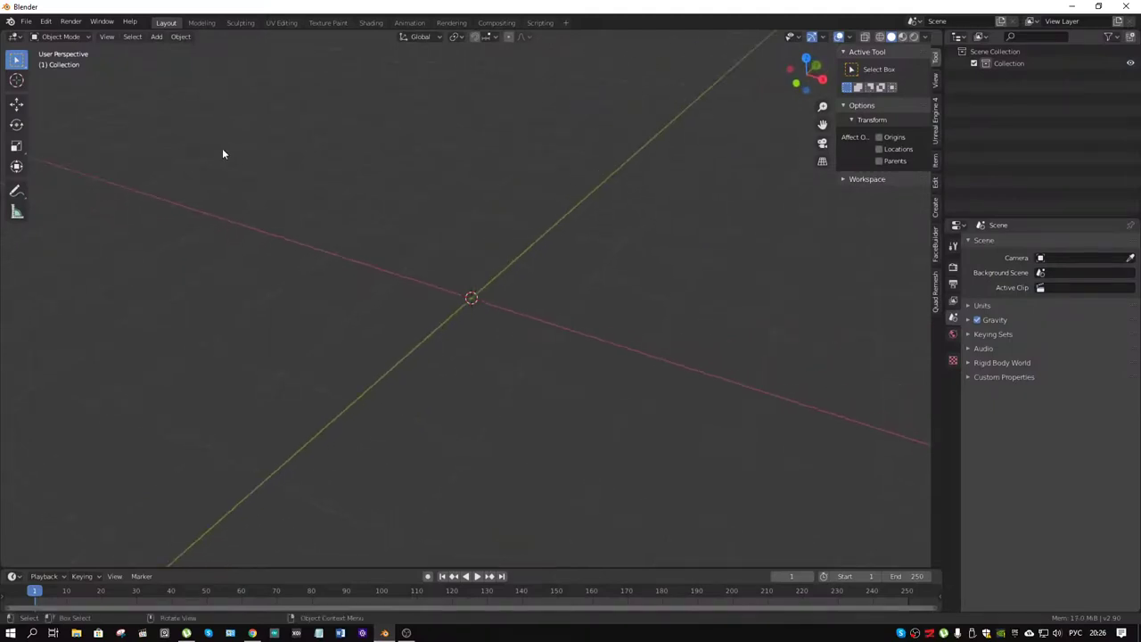
{"action": "left_click", "coordinate": [28, 22]}
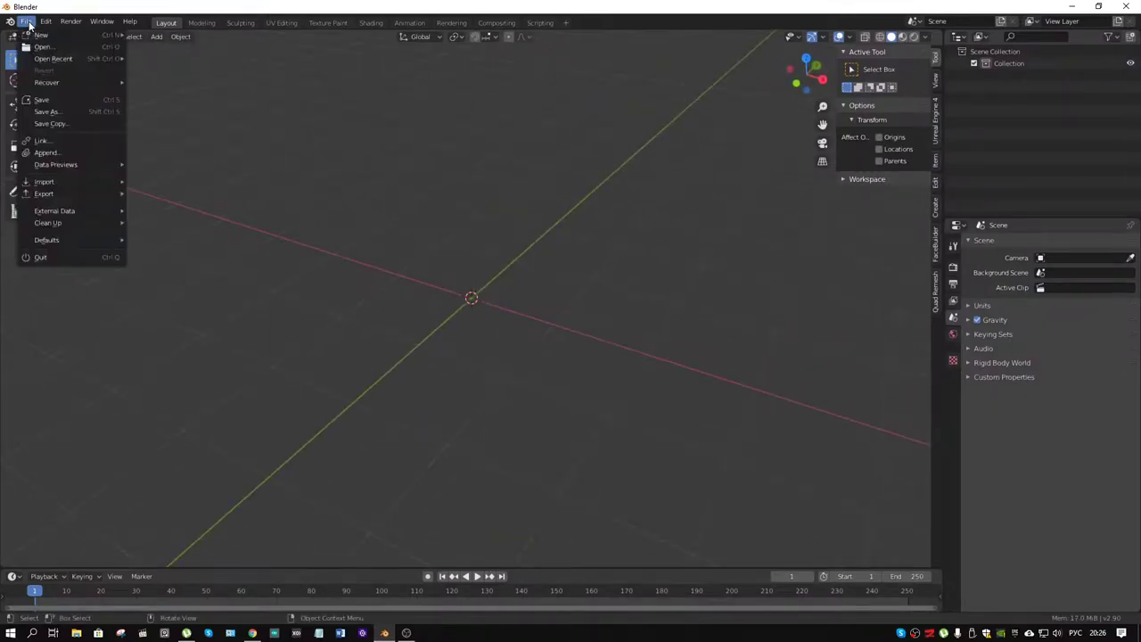
{"action": "mouse_move", "coordinate": [44, 182]}
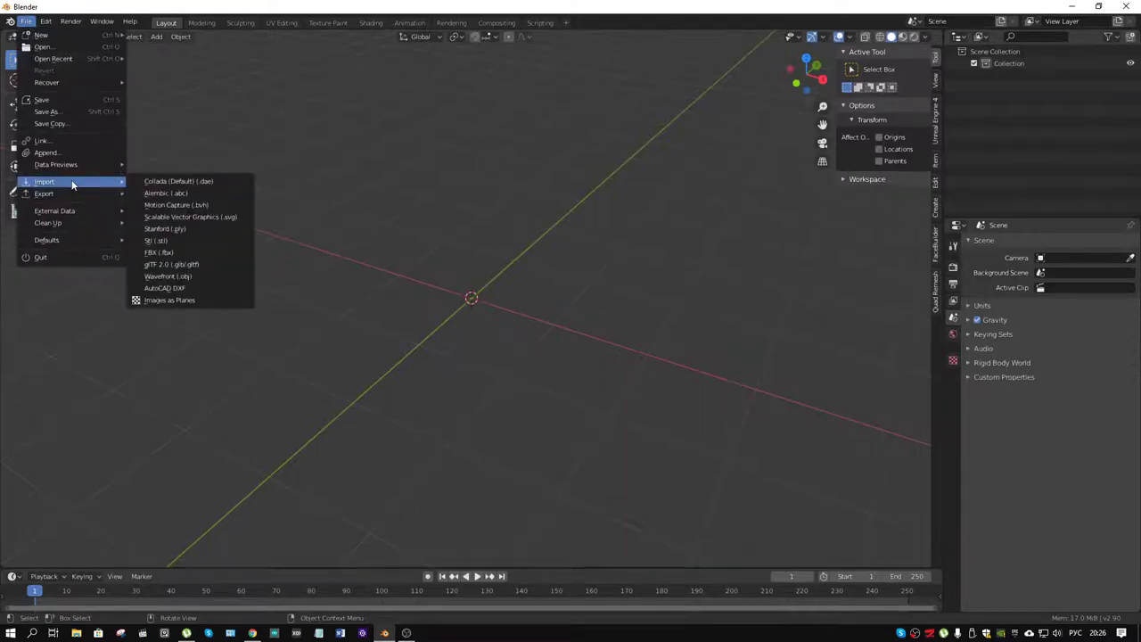
{"action": "left_click", "coordinate": [228, 218]}
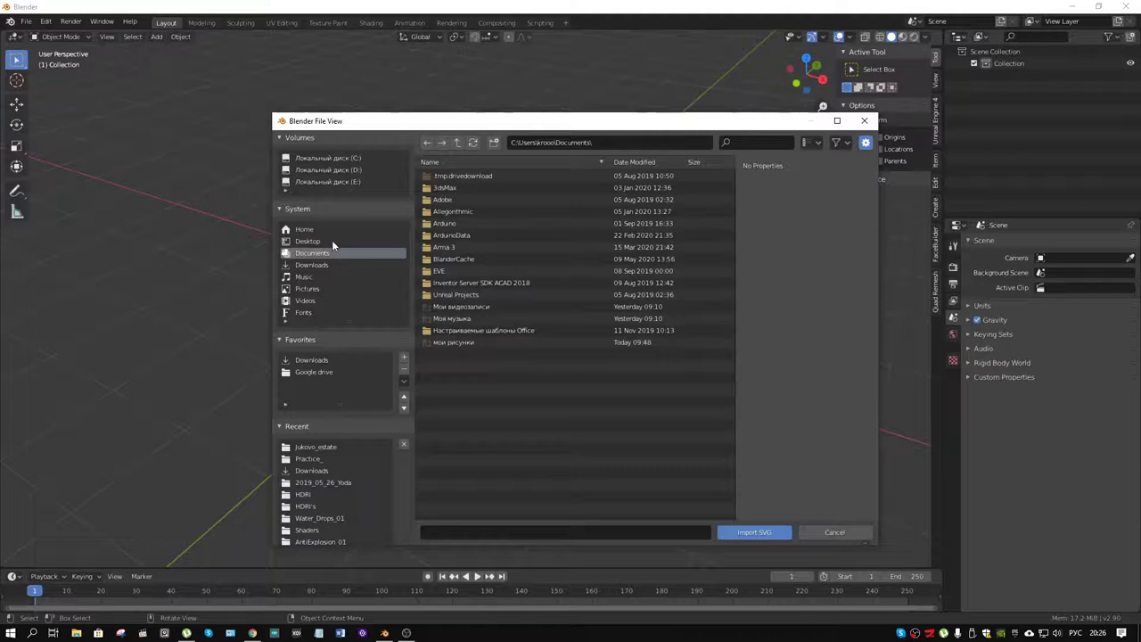
{"action": "left_click", "coordinate": [318, 266]}
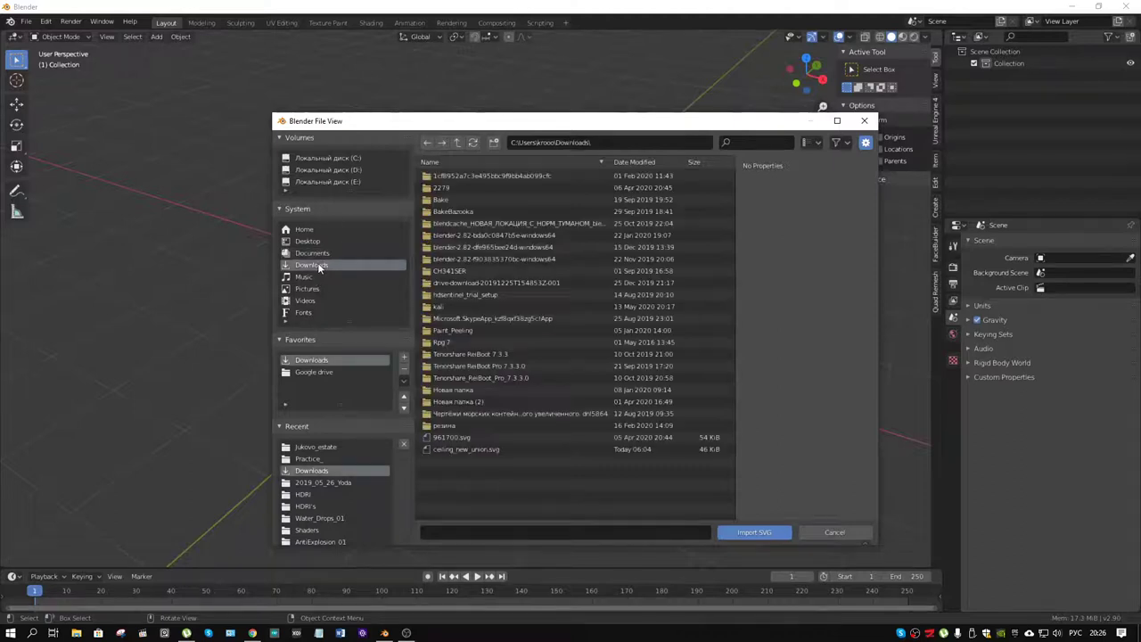
{"action": "left_click", "coordinate": [474, 452]}
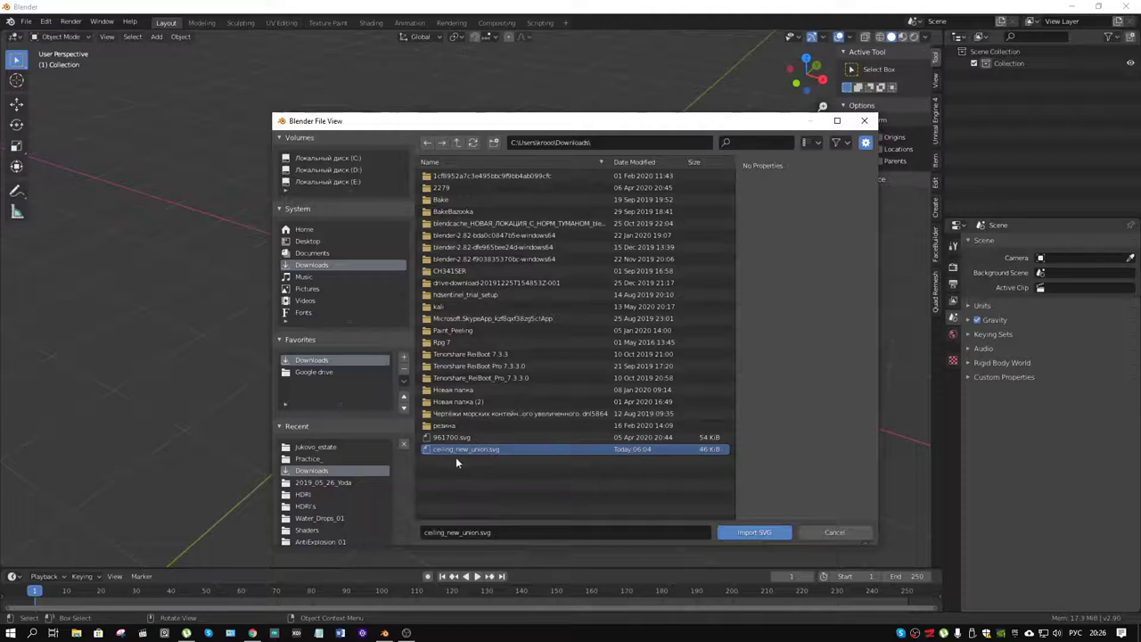
Import the SVG and frame the imported ornament curve in the viewport
{"action": "left_click", "coordinate": [735, 532]}
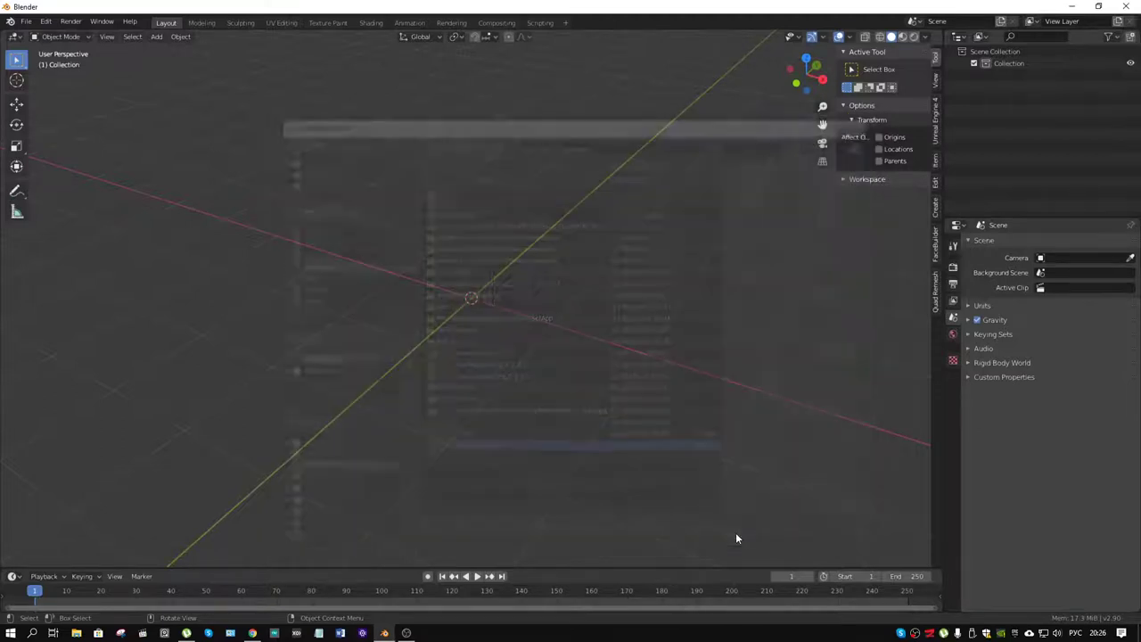
{"action": "left_click_drag", "start_coordinate": [616, 244], "coordinate": [485, 355]}
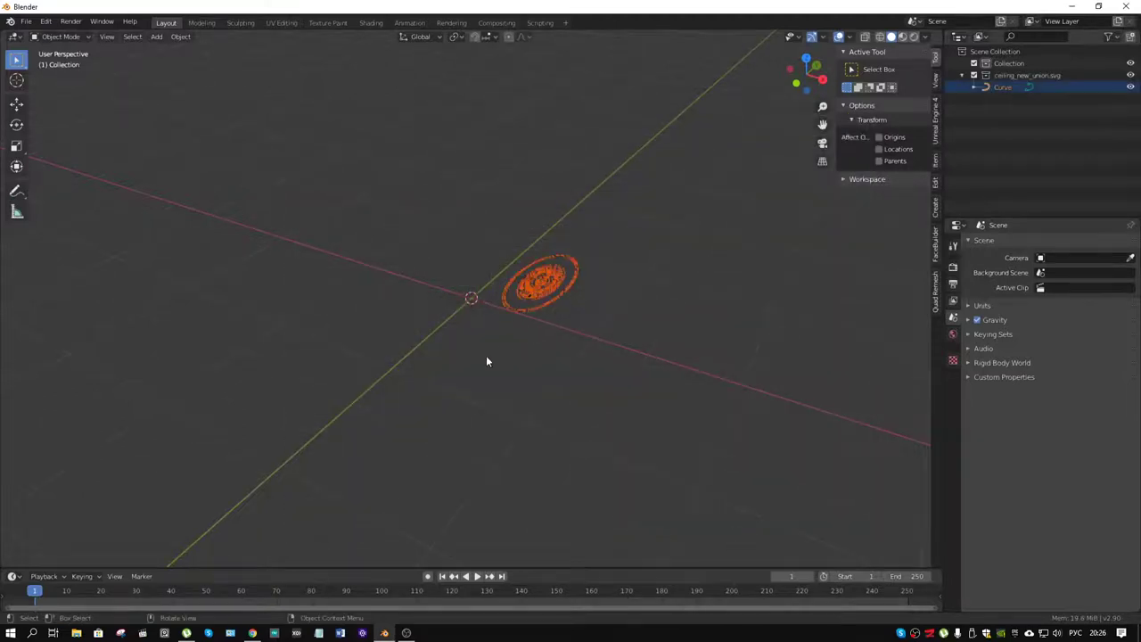
{"action": "key", "text": "KP_Decimal"}
{"action": "left_click", "coordinate": [651, 376]}
{"action": "scroll", "coordinate": [418, 364], "scroll_direction": "up", "scroll_amount": 5}
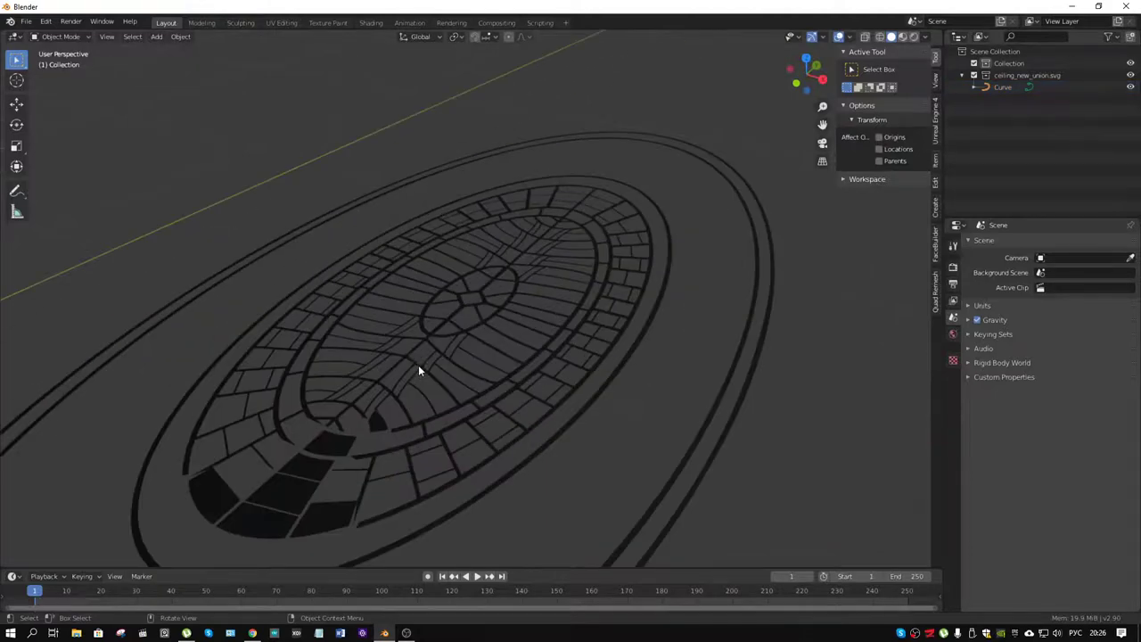
{"action": "mouse_move", "coordinate": [417, 364]}
{"action": "middle_mouse_down"}
{"action": "mouse_move", "coordinate": [480, 346]}
{"action": "mouse_move", "coordinate": [465, 409]}
{"action": "mouse_move", "coordinate": [478, 349]}
{"action": "middle_mouse_up"}
{"action": "left_click", "coordinate": [477, 348]}
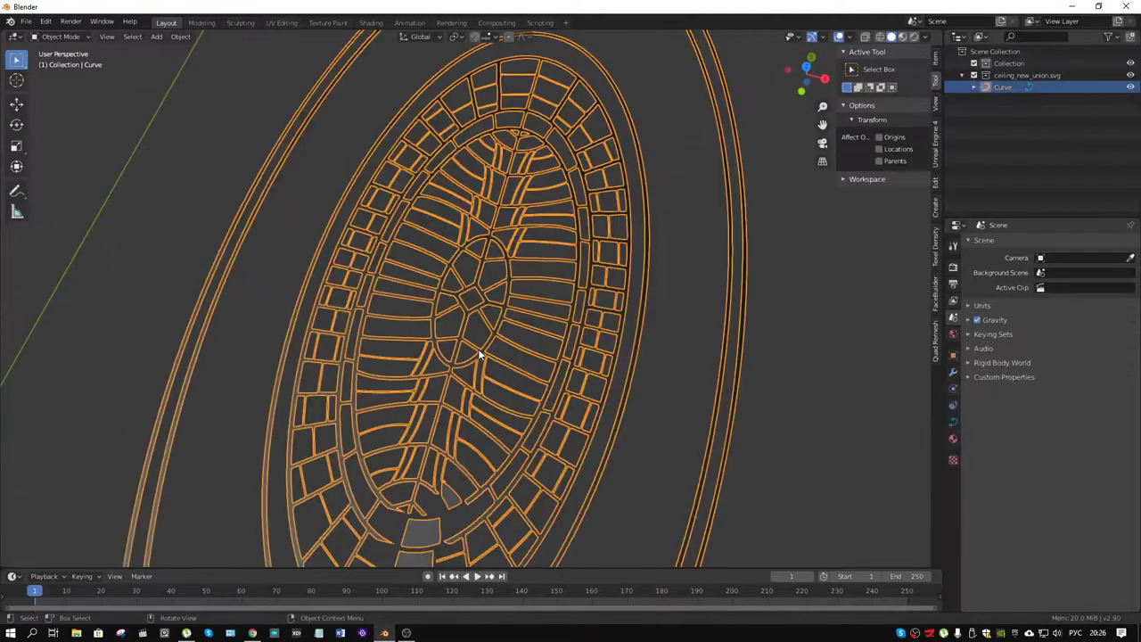
Switch the ornament curve into Edit Mode and zoom in on its points
{"action": "key", "text": "ctrl+Tab"}
{"action": "left_click", "coordinate": [571, 352]}
{"action": "mouse_move", "coordinate": [568, 350]}
{"action": "middle_mouse_down"}
{"action": "mouse_move", "coordinate": [475, 354]}
{"action": "mouse_move", "coordinate": [404, 317]}
{"action": "middle_mouse_up"}
{"action": "scroll", "coordinate": [405, 317], "scroll_direction": "up", "scroll_amount": 2}
{"action": "scroll", "coordinate": [405, 317], "scroll_direction": "up", "scroll_amount": 4}
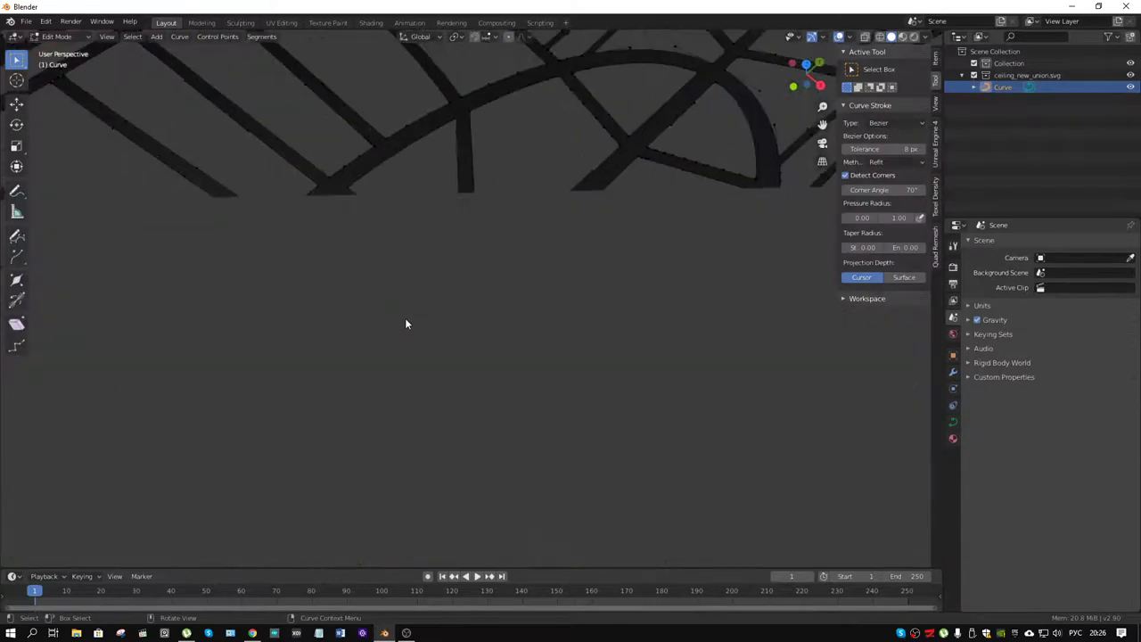
{"action": "scroll", "coordinate": [581, 248], "scroll_direction": "down", "scroll_amount": 5}
Set the viewport Clip Start to 0.01 m in the side panel's View tab
{"action": "left_click", "coordinate": [935, 103]}
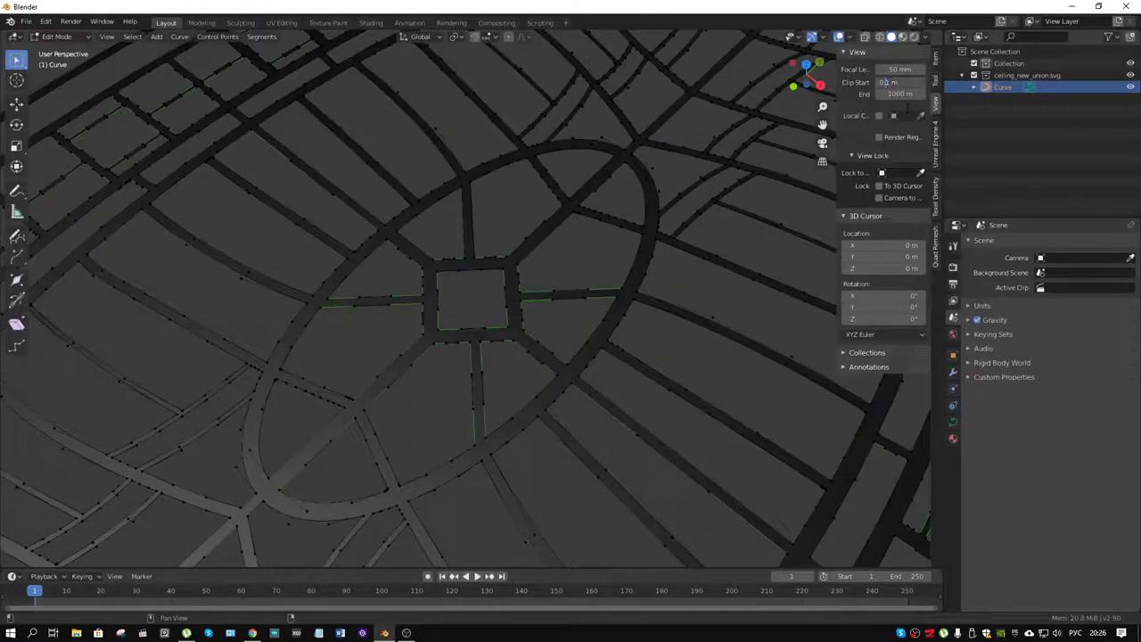
{"action": "type", "text": "0"}
{"action": "key", "text": "Return"}
Select two control points near the central square and pan across the ornament
{"action": "scroll", "coordinate": [453, 235], "scroll_direction": "up", "scroll_amount": 1}
{"action": "scroll", "coordinate": [453, 235], "scroll_direction": "up", "scroll_amount": 2}
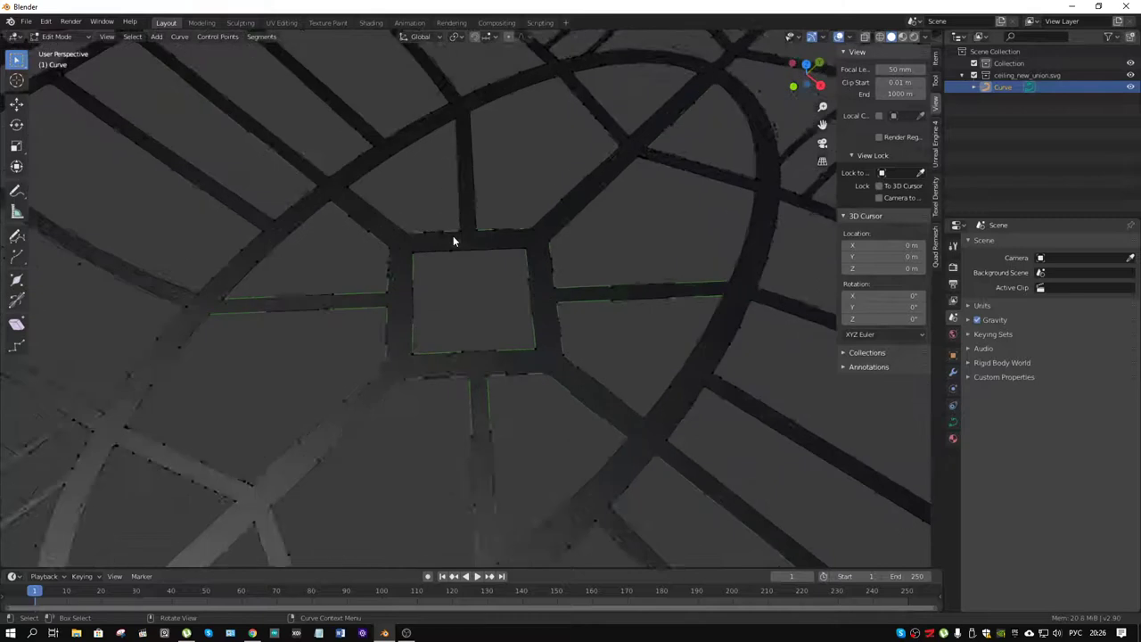
{"action": "scroll", "coordinate": [452, 235], "scroll_direction": "up", "scroll_amount": 2}
{"action": "left_click_drag", "start_coordinate": [403, 375], "coordinate": [316, 443]}
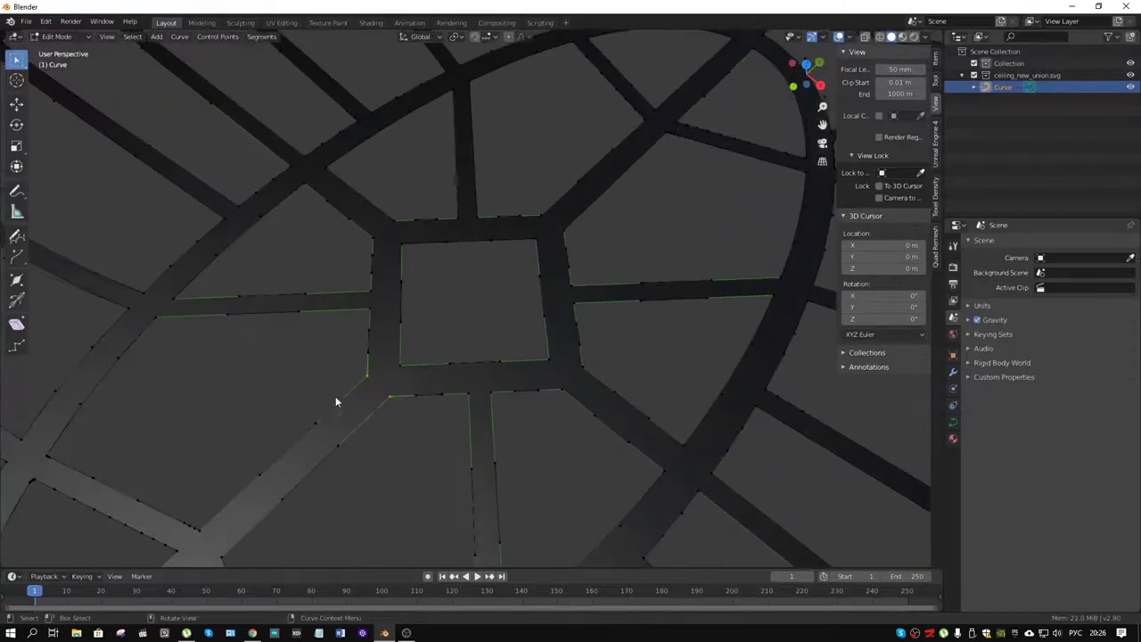
{"action": "scroll", "coordinate": [335, 401], "scroll_direction": "down", "scroll_amount": 5}
{"action": "scroll", "coordinate": [373, 338], "scroll_direction": "down", "scroll_amount": 2}
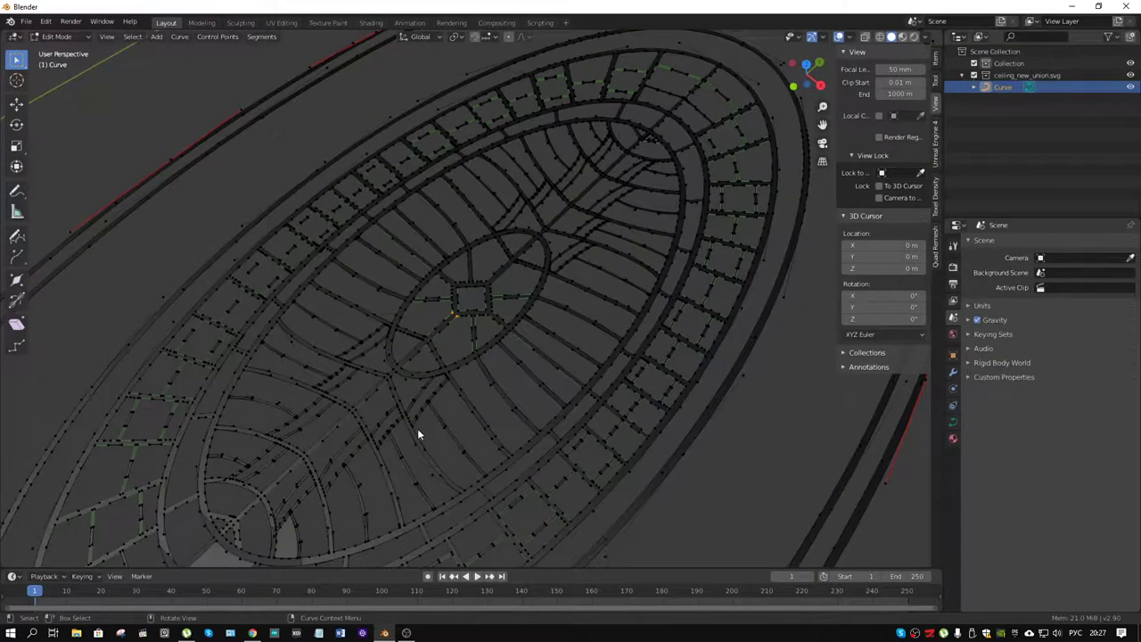
{"action": "middle_click_drag", "start_coordinate": [418, 428], "coordinate": [452, 333], "text": "shift"}
Return to Object Mode and reselect the curve from a top-down view
{"action": "key", "text": "ctrl+Tab"}
{"action": "left_click", "coordinate": [364, 341]}
{"action": "scroll", "coordinate": [362, 406], "scroll_direction": "up", "scroll_amount": 2}
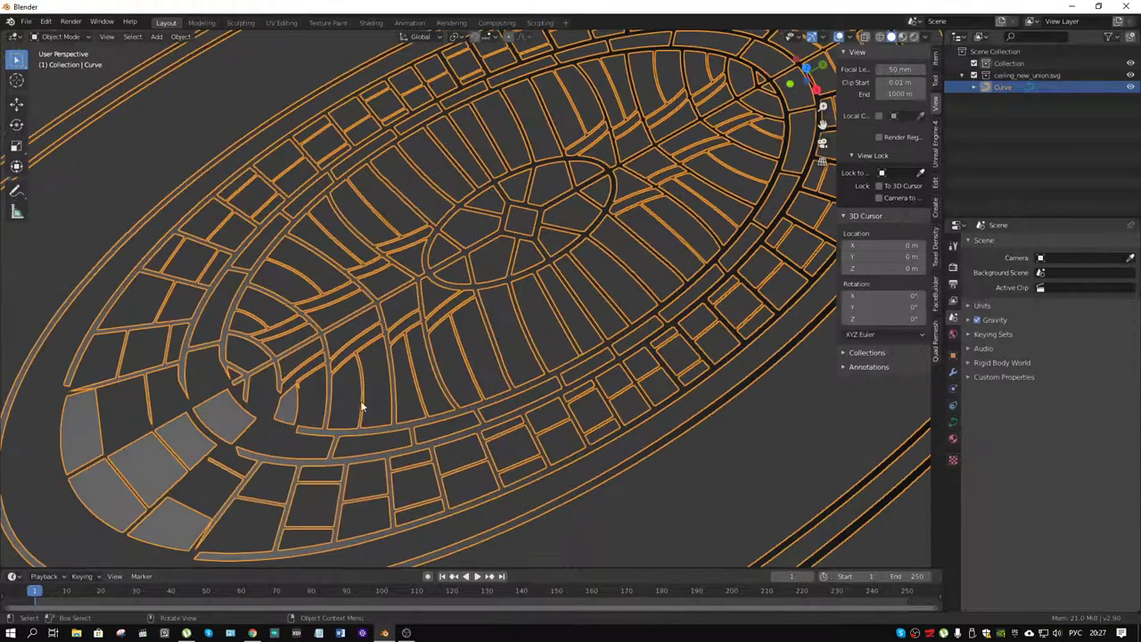
{"action": "left_click", "coordinate": [594, 518]}
{"action": "mouse_move", "coordinate": [593, 517]}
{"action": "middle_mouse_down"}
{"action": "mouse_move", "coordinate": [373, 355]}
{"action": "mouse_move", "coordinate": [310, 423]}
{"action": "mouse_move", "coordinate": [339, 322]}
{"action": "middle_mouse_up"}
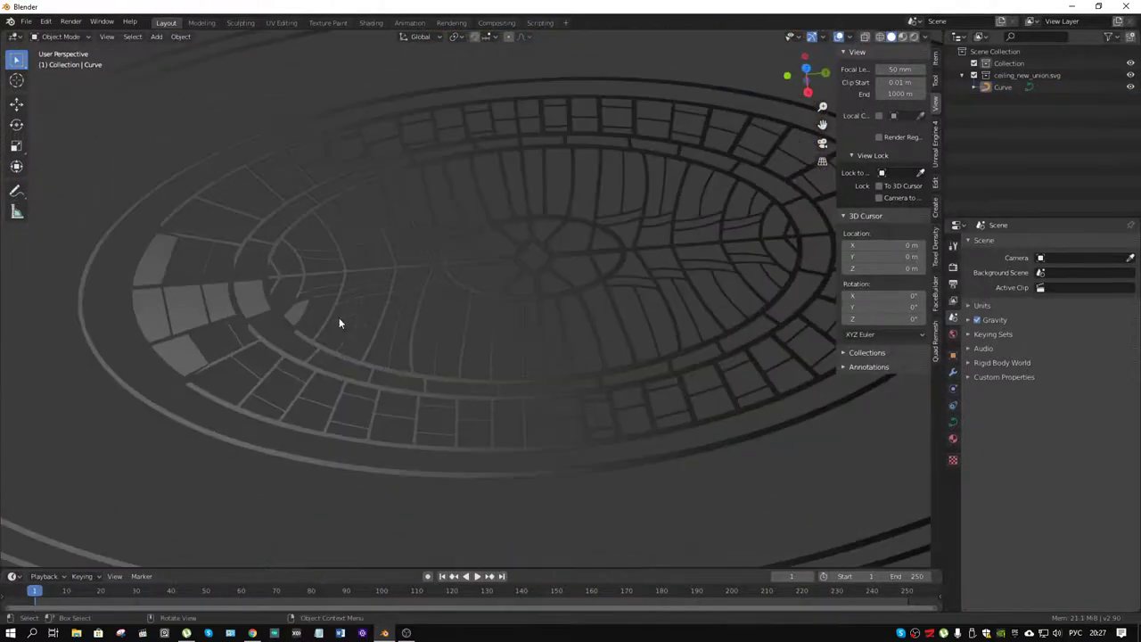
{"action": "left_click", "coordinate": [346, 294]}
In Edit Mode, select a closed spline loop near the centre and inspect it
{"action": "key", "text": "ctrl+Tab"}
{"action": "key", "text": "Tab"}
{"action": "scroll", "coordinate": [347, 285], "scroll_direction": "up", "scroll_amount": 3}
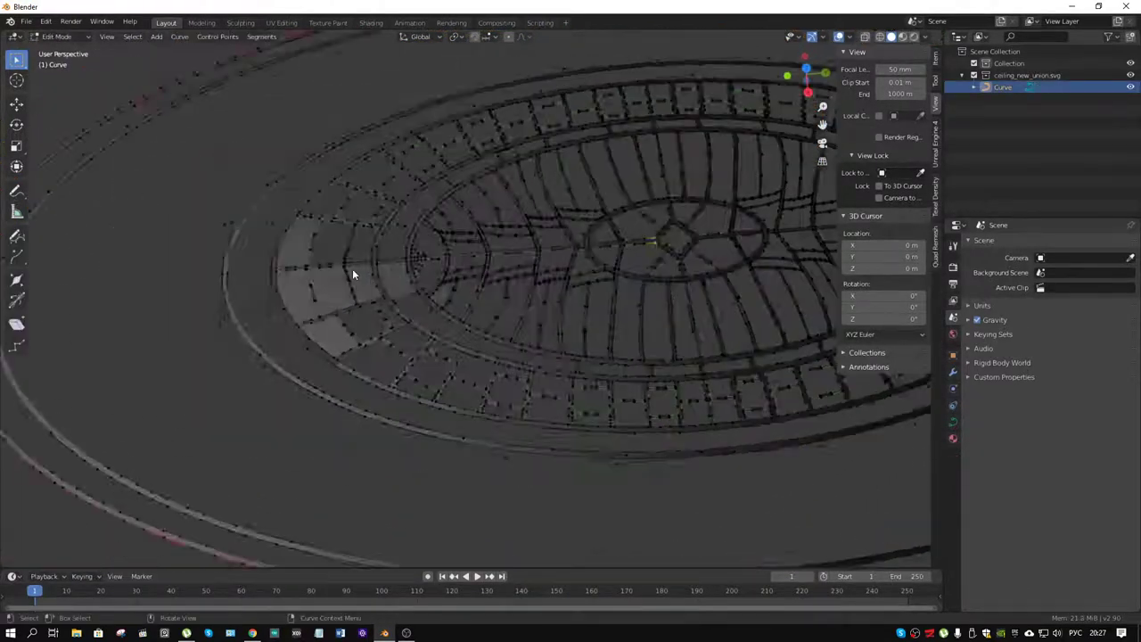
{"action": "scroll", "coordinate": [356, 270], "scroll_direction": "up", "scroll_amount": 3}
{"action": "key", "text": "l"}
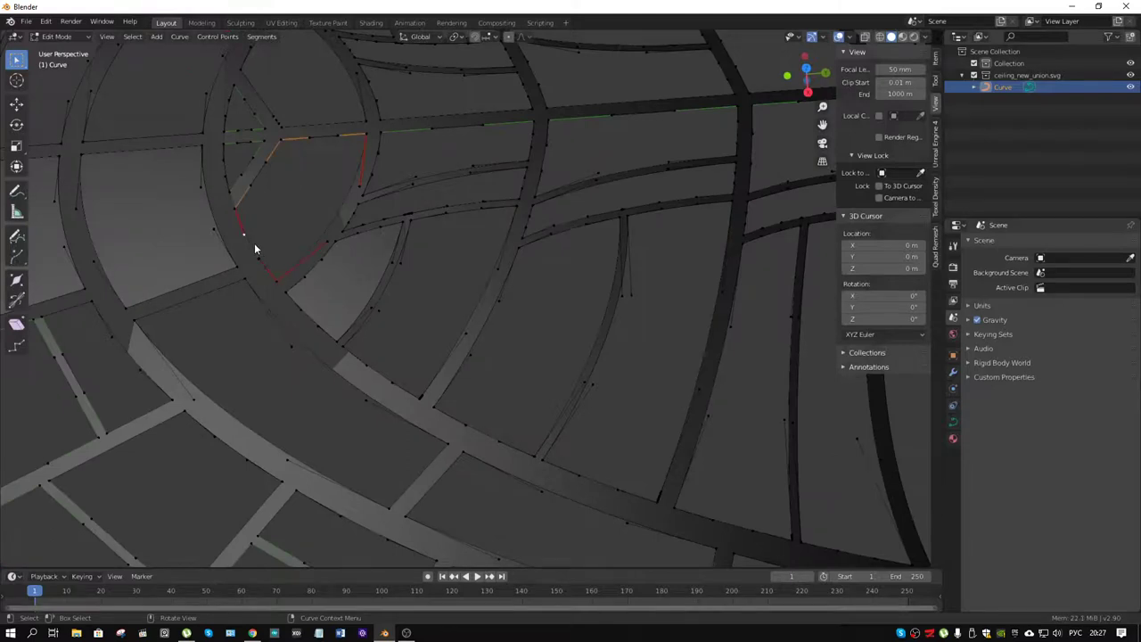
{"action": "scroll", "coordinate": [270, 237], "scroll_direction": "up", "scroll_amount": 2}
{"action": "mouse_move", "coordinate": [270, 238]}
{"action": "middle_mouse_down"}
{"action": "mouse_move", "coordinate": [520, 316]}
{"action": "mouse_move", "coordinate": [458, 328]}
{"action": "middle_mouse_up"}
{"action": "scroll", "coordinate": [457, 328], "scroll_direction": "down", "scroll_amount": 5}
Return to Object Mode and view the whole ceiling ornament
{"action": "key", "text": "ctrl+Tab"}
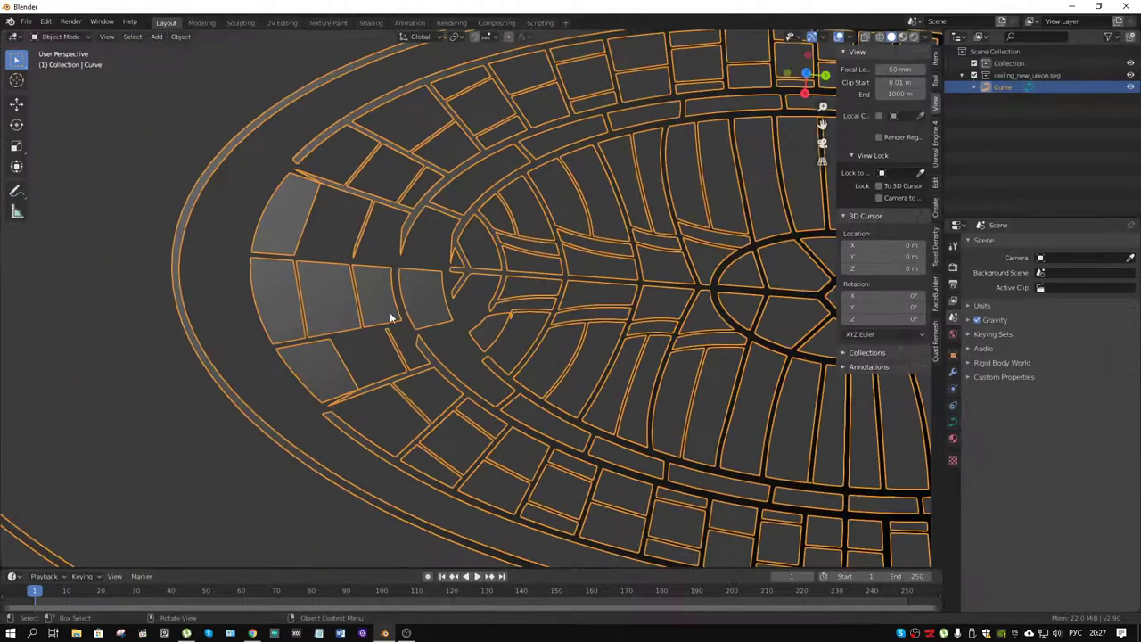
{"action": "mouse_move", "coordinate": [389, 312]}
{"action": "middle_mouse_down"}
{"action": "mouse_move", "coordinate": [441, 277]}
{"action": "mouse_move", "coordinate": [477, 355]}
{"action": "mouse_move", "coordinate": [464, 306]}
{"action": "middle_mouse_up"}
{"action": "scroll", "coordinate": [441, 277], "scroll_direction": "up", "scroll_amount": 3}
{"action": "scroll", "coordinate": [429, 293], "scroll_direction": "up", "scroll_amount": 1}
{"action": "scroll", "coordinate": [411, 303], "scroll_direction": "down", "scroll_amount": 4}
{"action": "scroll", "coordinate": [456, 306], "scroll_direction": "down", "scroll_amount": 1}
{"action": "scroll", "coordinate": [456, 305], "scroll_direction": "down", "scroll_amount": 2}
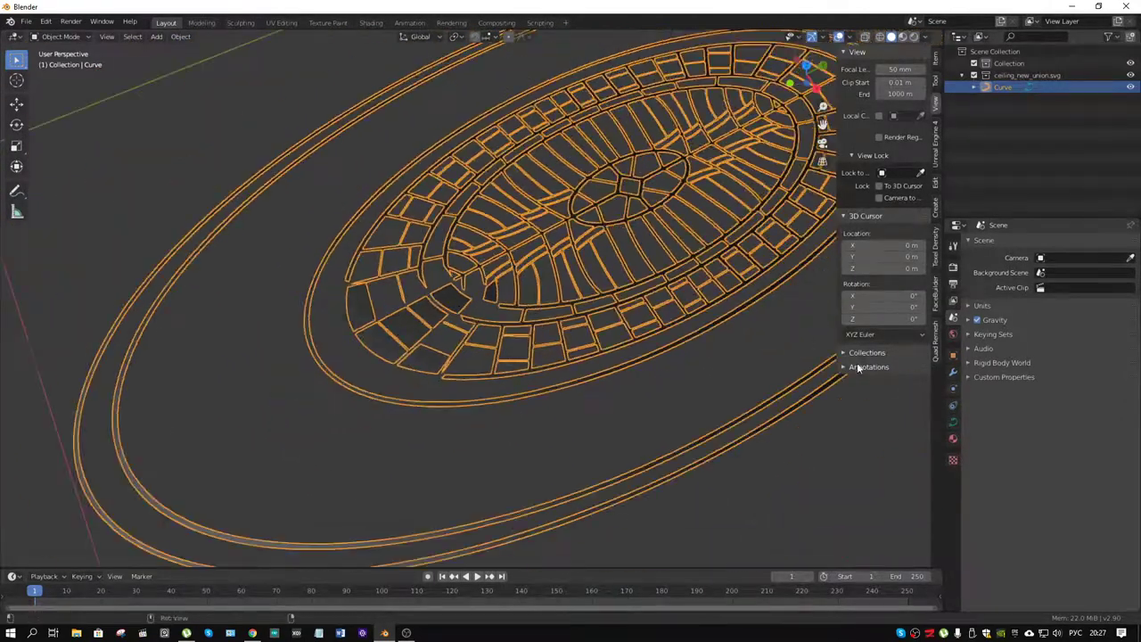
{"action": "left_click", "coordinate": [953, 422]}
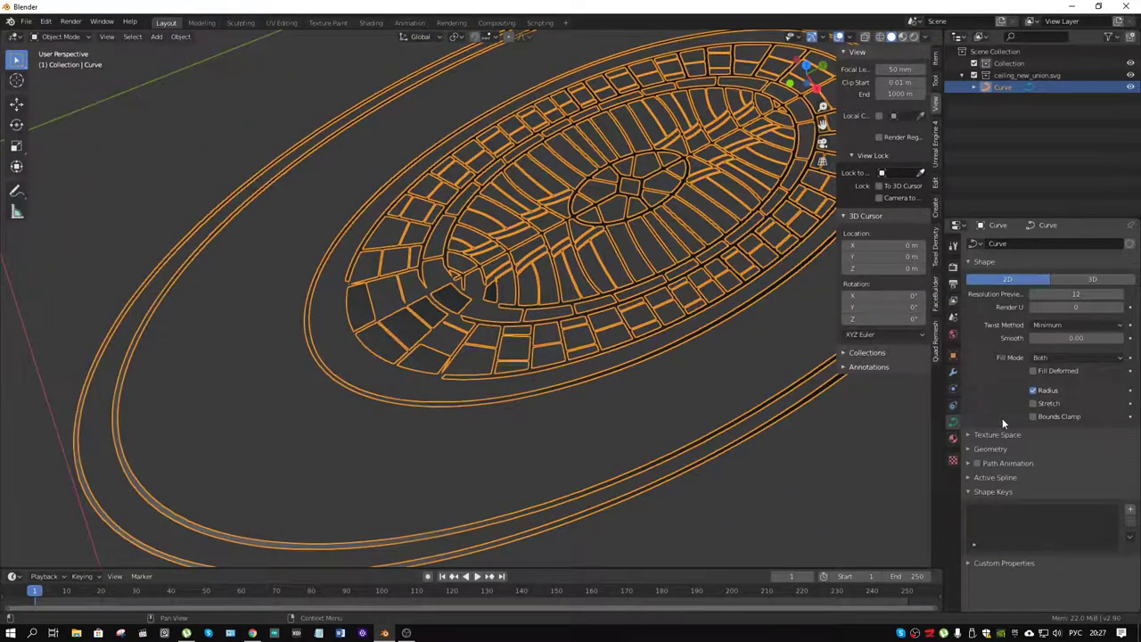
{"action": "left_click", "coordinate": [968, 448]}
{"action": "scroll", "coordinate": [964, 446], "scroll_direction": "down", "scroll_amount": 4}
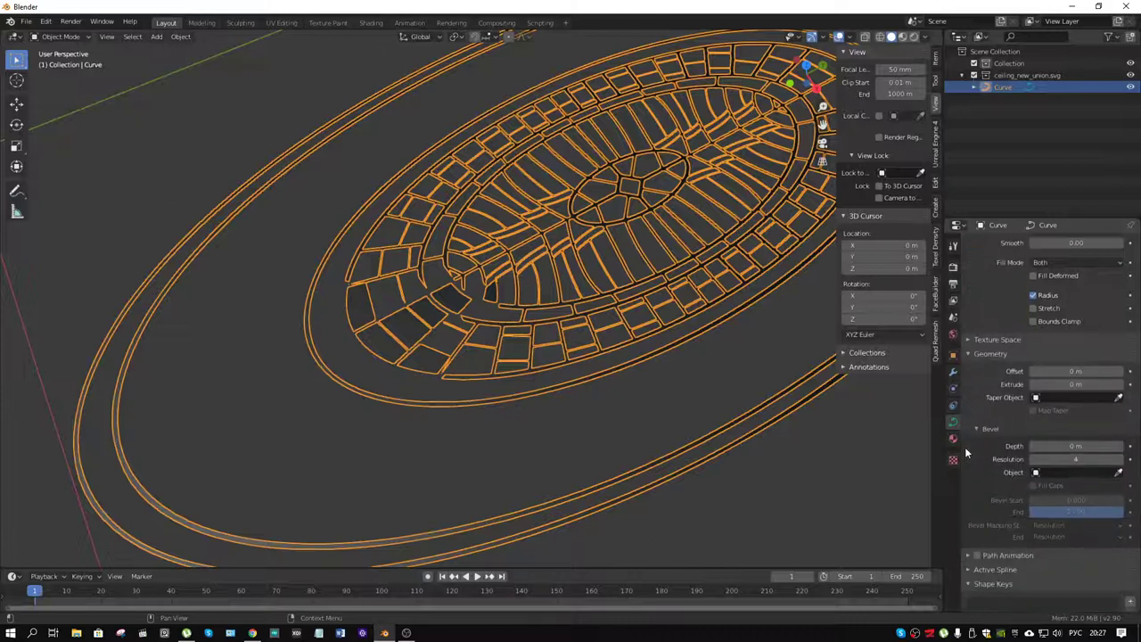
{"action": "scroll", "coordinate": [964, 446], "scroll_direction": "up", "scroll_amount": 2}
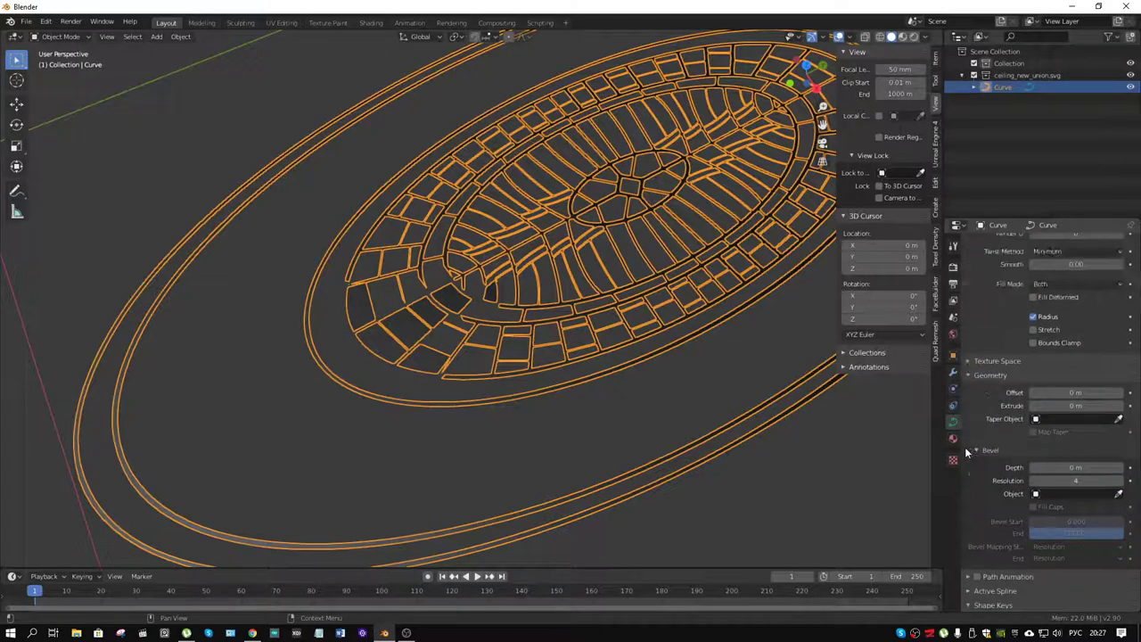
{"action": "scroll", "coordinate": [964, 447], "scroll_direction": "up", "scroll_amount": 2}
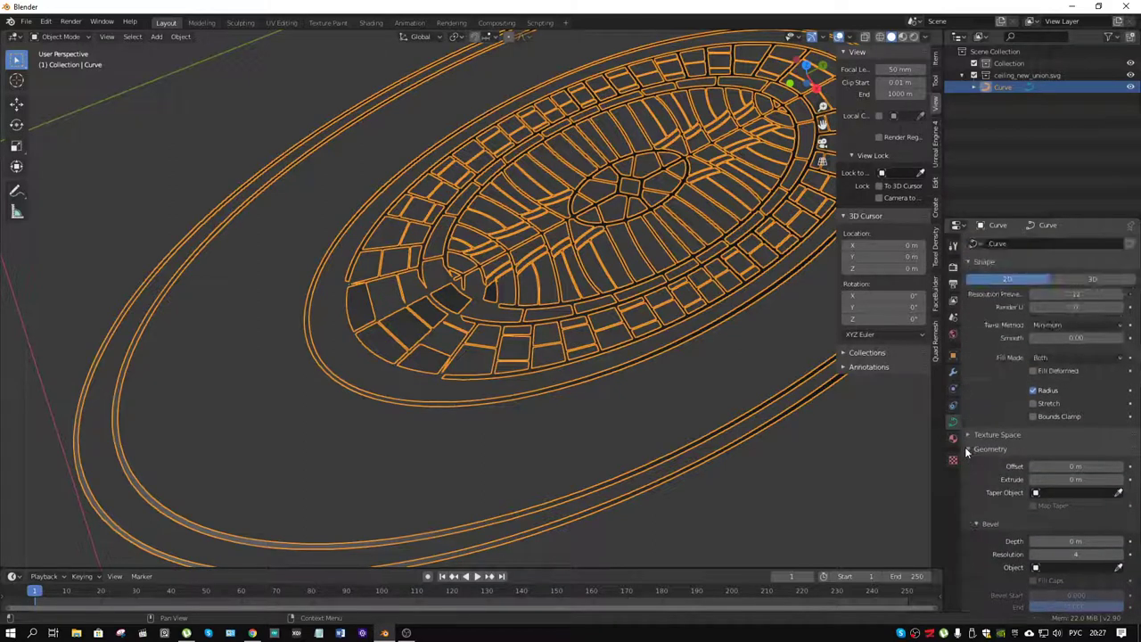
{"action": "left_click", "coordinate": [1039, 361]}
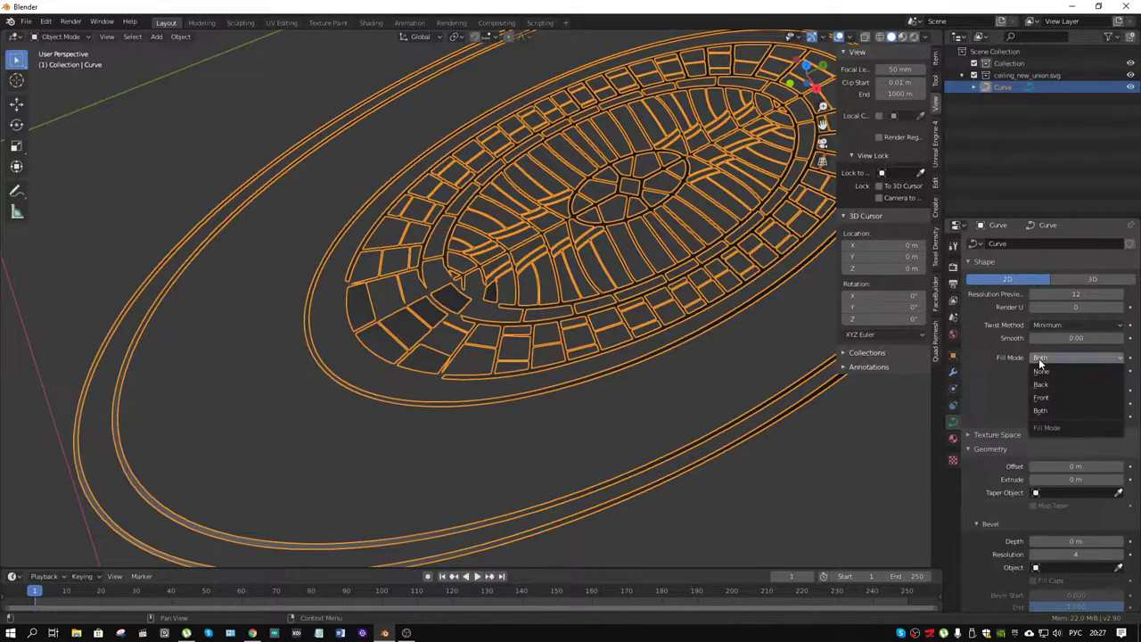
{"action": "left_click", "coordinate": [1041, 370]}
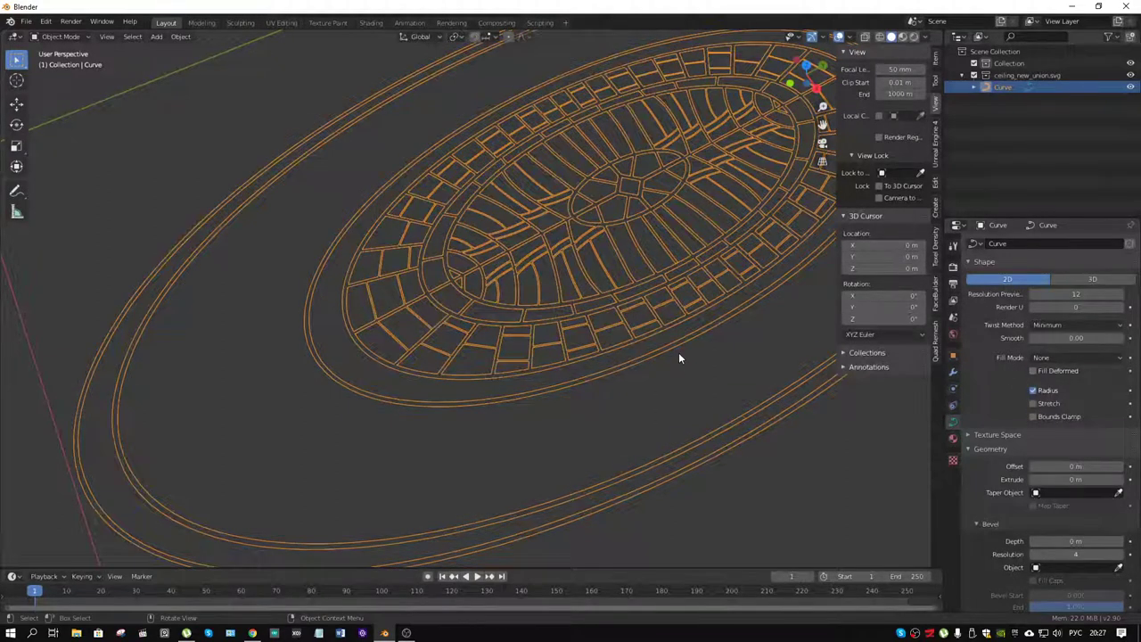
{"action": "mouse_move", "coordinate": [678, 352]}
{"action": "middle_mouse_down"}
{"action": "mouse_move", "coordinate": [716, 406]}
{"action": "mouse_move", "coordinate": [692, 284]}
{"action": "mouse_move", "coordinate": [616, 295]}
{"action": "middle_mouse_up"}
{"action": "left_click", "coordinate": [717, 407]}
{"action": "scroll", "coordinate": [579, 297], "scroll_direction": "up", "scroll_amount": 5}
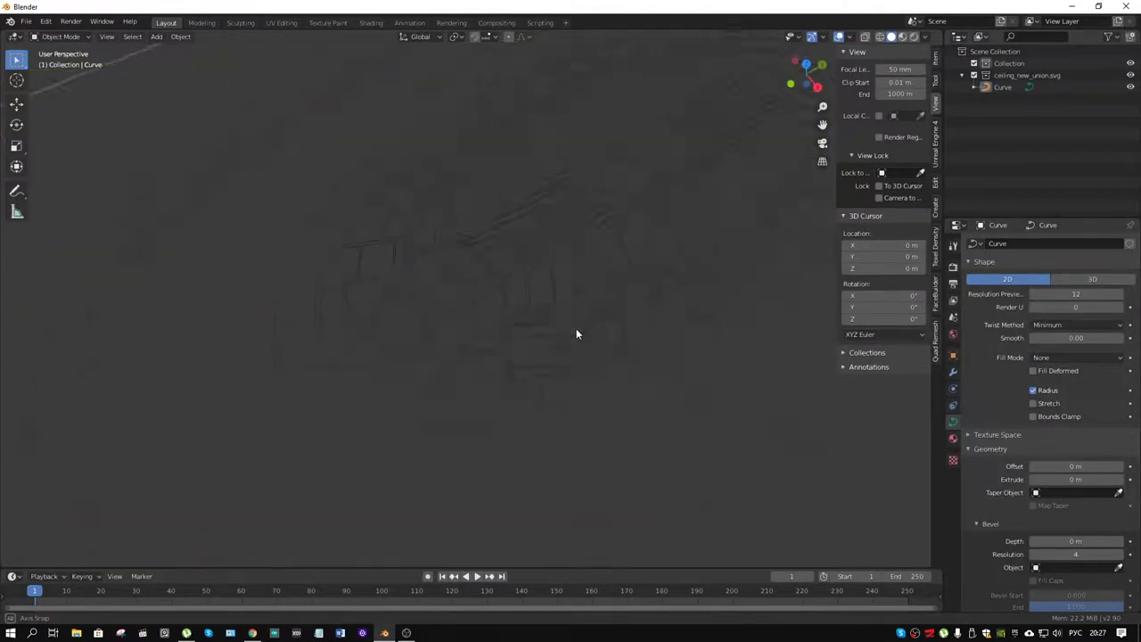
{"action": "scroll", "coordinate": [570, 339], "scroll_direction": "down", "scroll_amount": 5}
{"action": "left_click", "coordinate": [572, 292]}
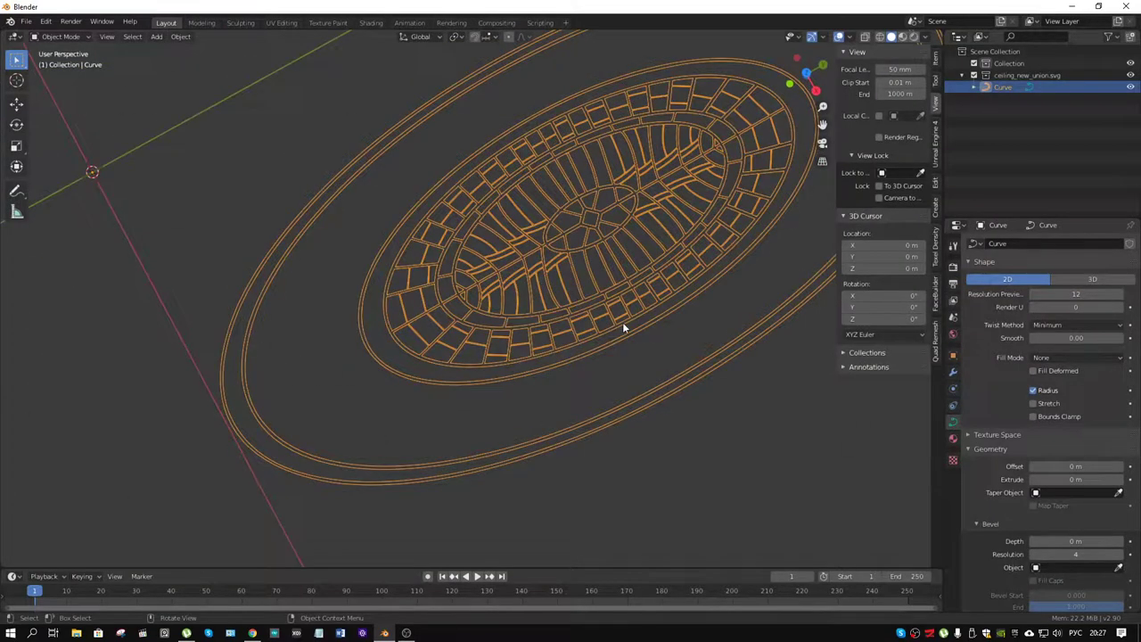
{"action": "middle_click_drag", "start_coordinate": [622, 322], "coordinate": [635, 273]}
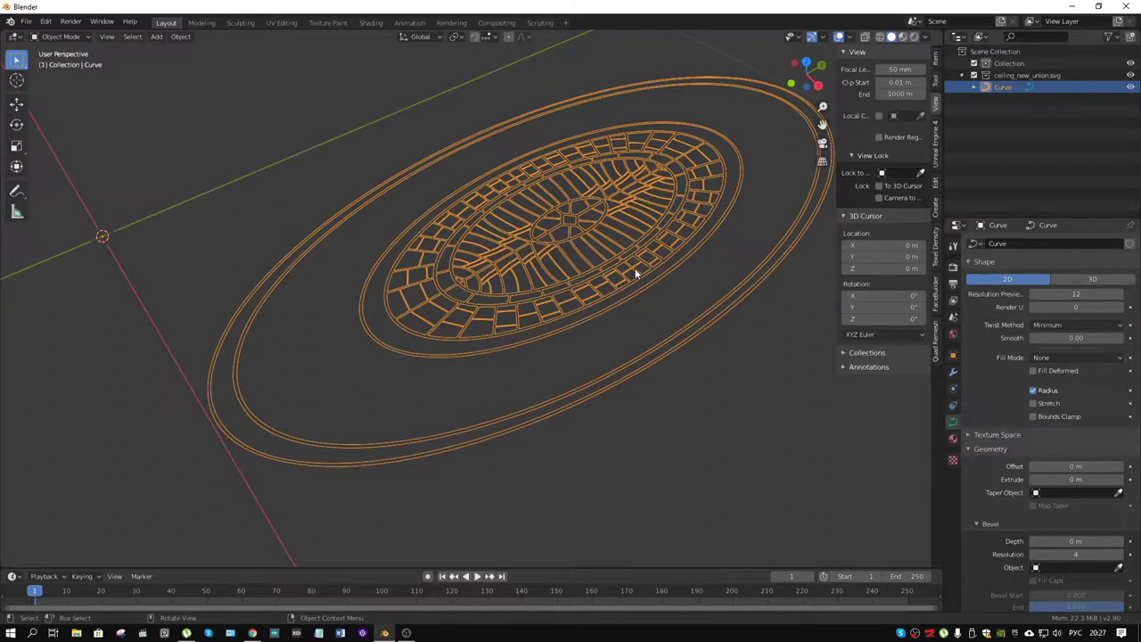
{"action": "scroll", "coordinate": [580, 287], "scroll_direction": "up", "scroll_amount": 3}
{"action": "scroll", "coordinate": [580, 287], "scroll_direction": "up", "scroll_amount": 2}
{"action": "scroll", "coordinate": [580, 287], "scroll_direction": "down", "scroll_amount": 2}
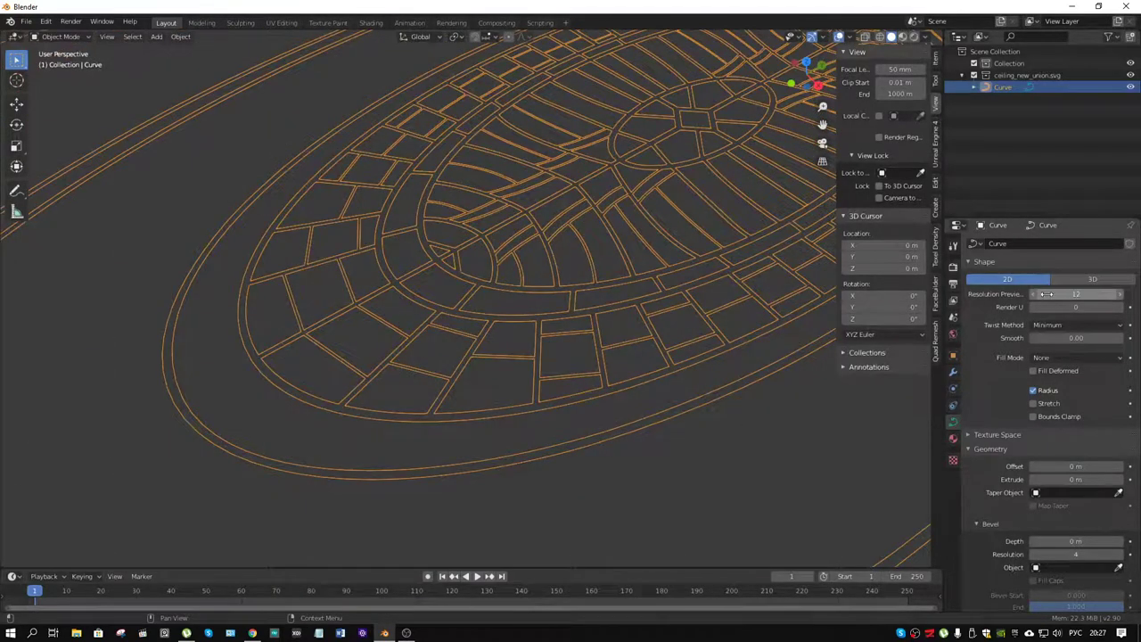
{"action": "left_click_drag", "start_coordinate": [1047, 294], "coordinate": [1032, 294]}
{"action": "left_click", "coordinate": [1032, 293]}
{"action": "left_click", "coordinate": [1032, 294]}
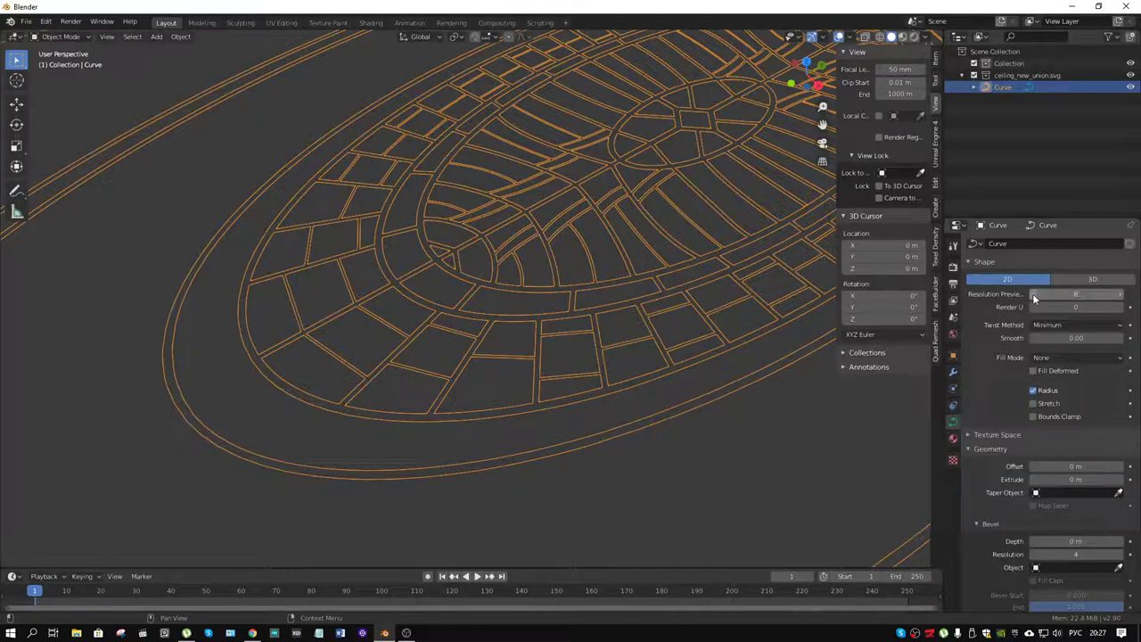
{"action": "left_click", "coordinate": [1120, 296]}
{"action": "left_click", "coordinate": [1120, 296]}
{"action": "left_click", "coordinate": [1119, 296]}
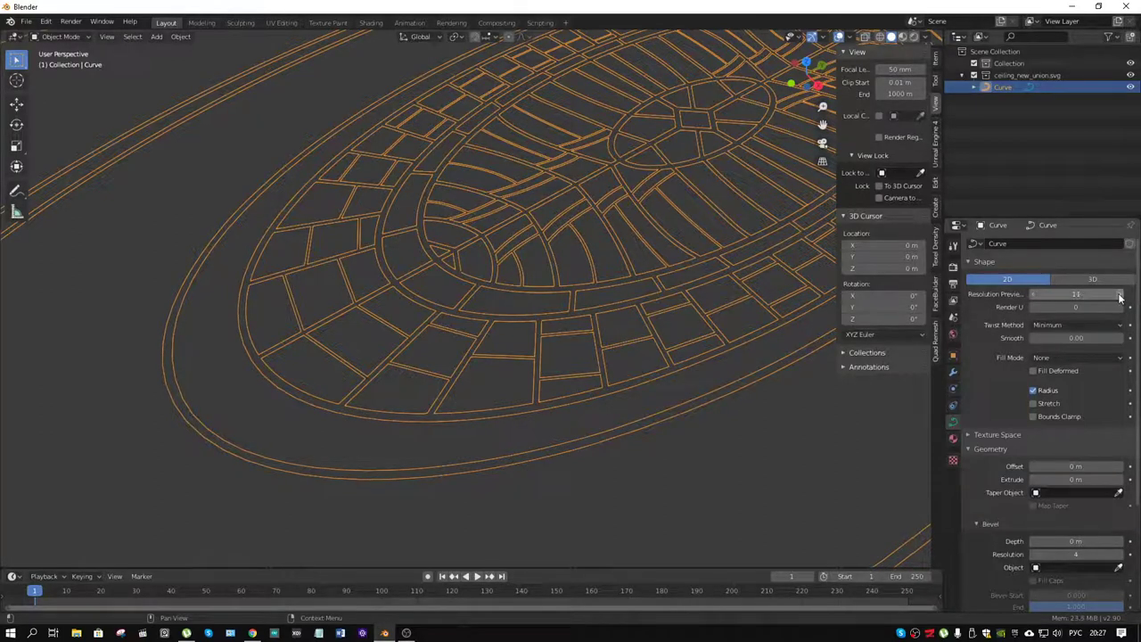
{"action": "mouse_move", "coordinate": [624, 356]}
{"action": "middle_mouse_down"}
{"action": "mouse_move", "coordinate": [666, 350]}
{"action": "mouse_move", "coordinate": [581, 378]}
{"action": "middle_mouse_up"}
{"action": "scroll", "coordinate": [575, 352], "scroll_direction": "down", "scroll_amount": 5}
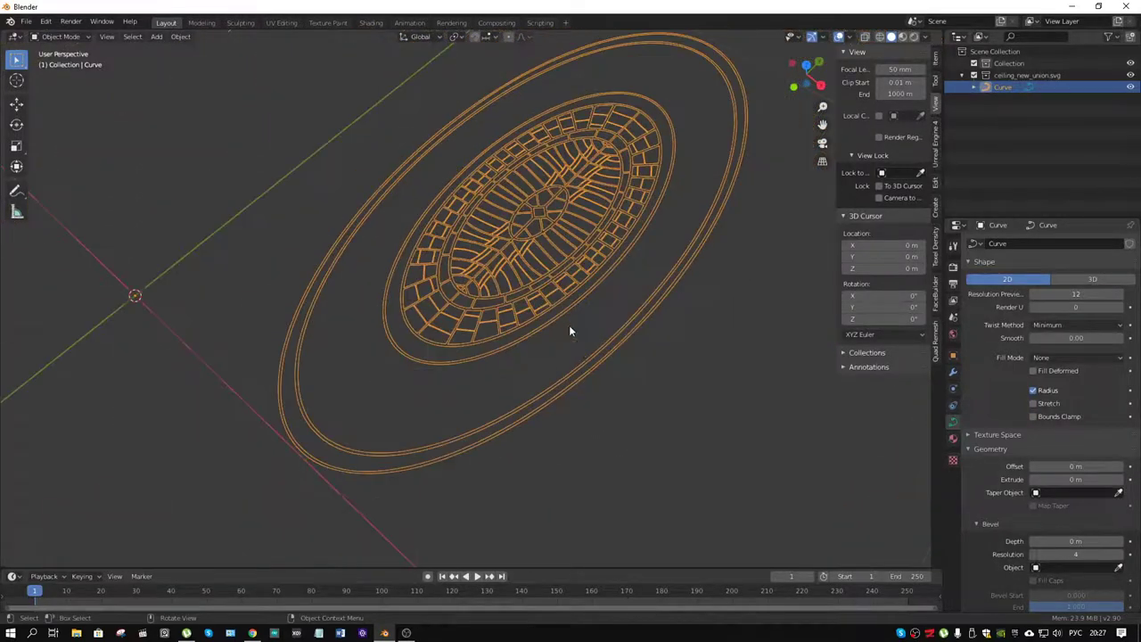
{"action": "key", "text": "F3"}
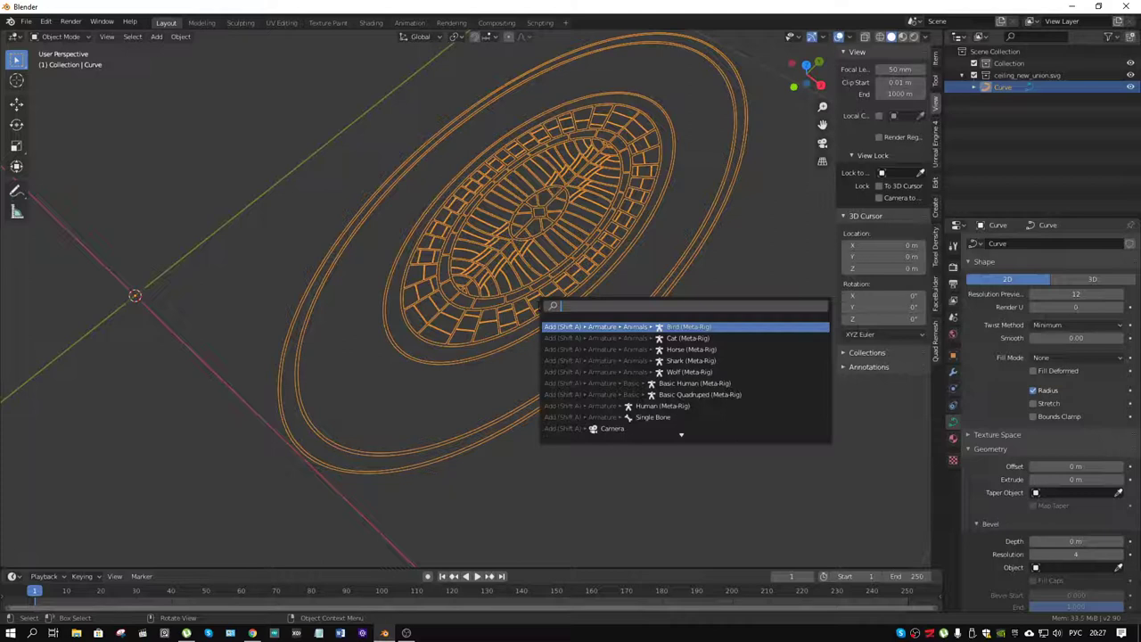
{"action": "type", "text": "сш"}
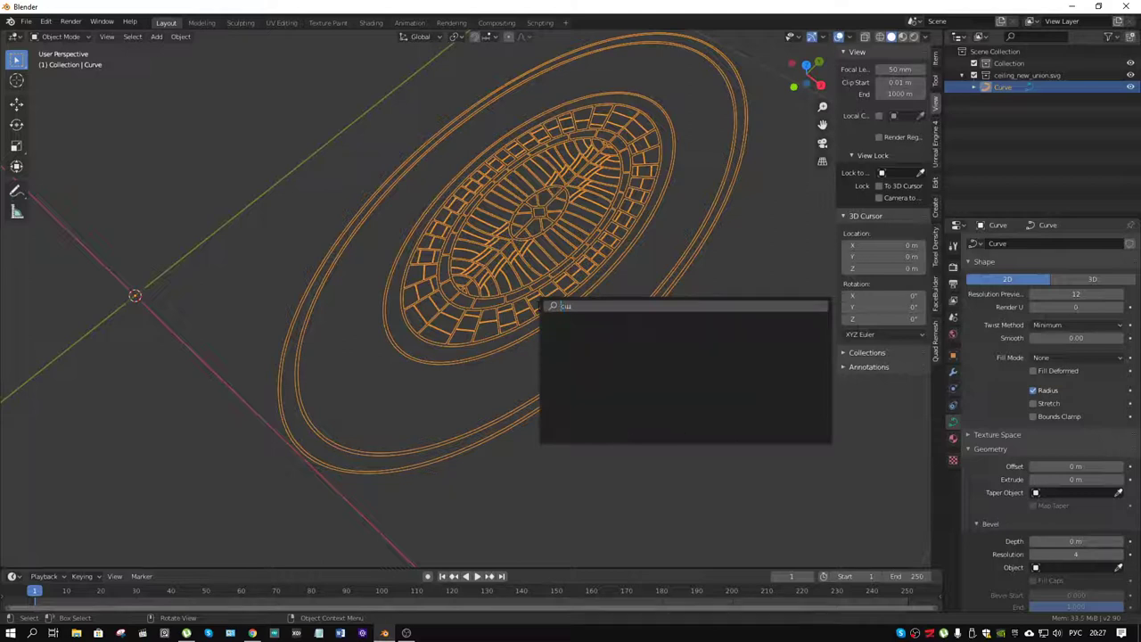
{"action": "key", "text": "BackSpace"}
{"action": "key", "text": "alt+shift"}
{"action": "type", "text": "c"}
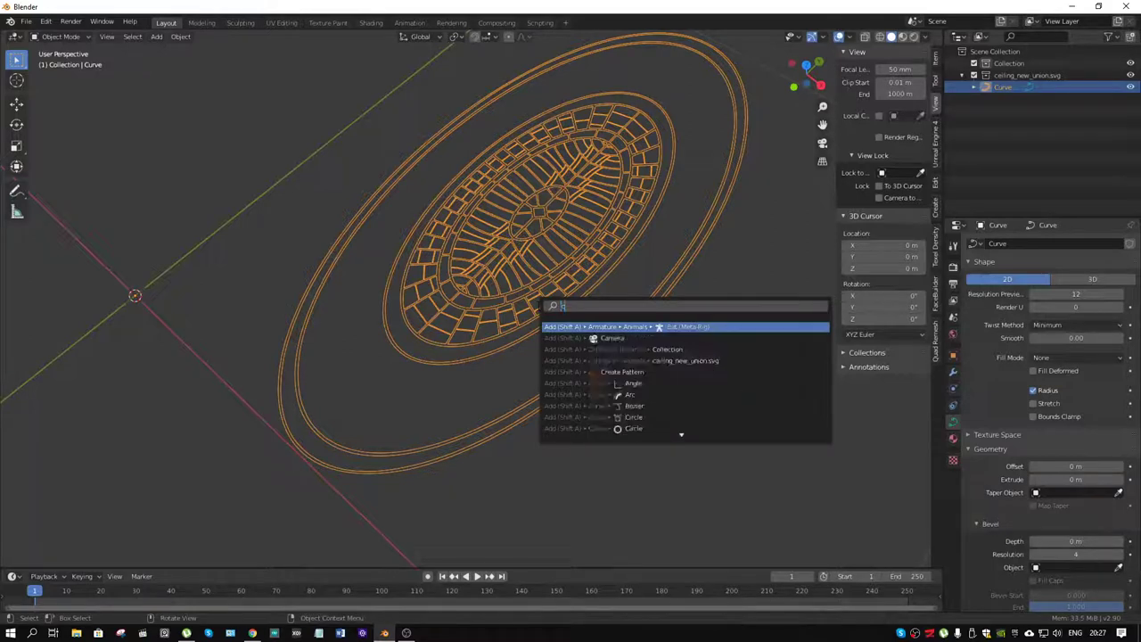
{"action": "type", "text": "onver"}
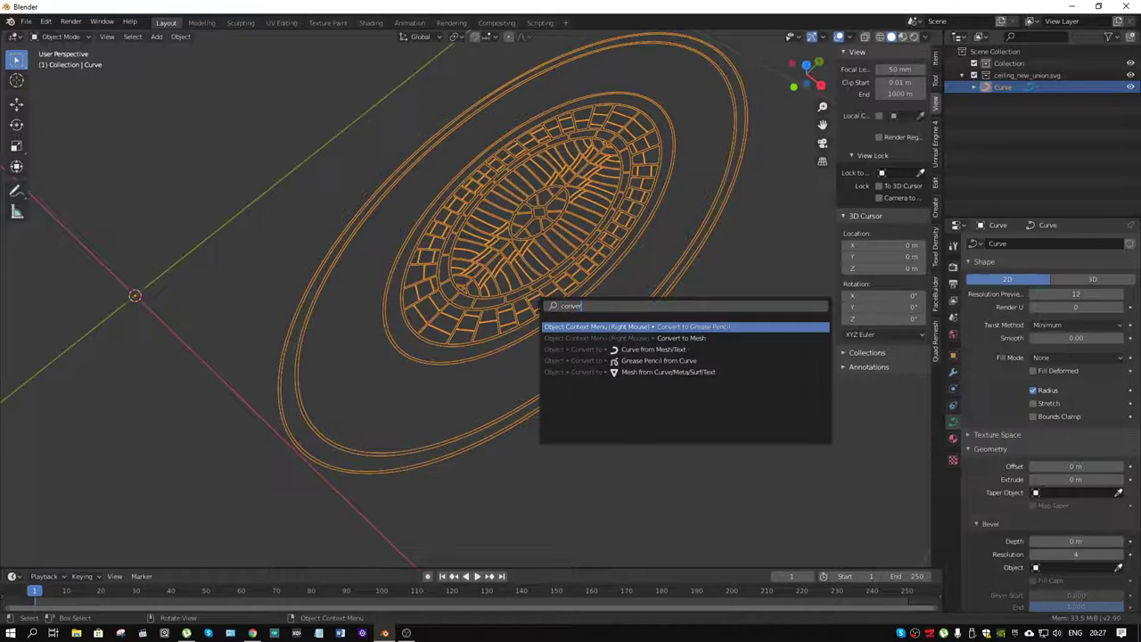
{"action": "key", "text": "Down"}
{"action": "key", "text": "Down"}
{"action": "key", "text": "Down"}
{"action": "key", "text": "Down"}
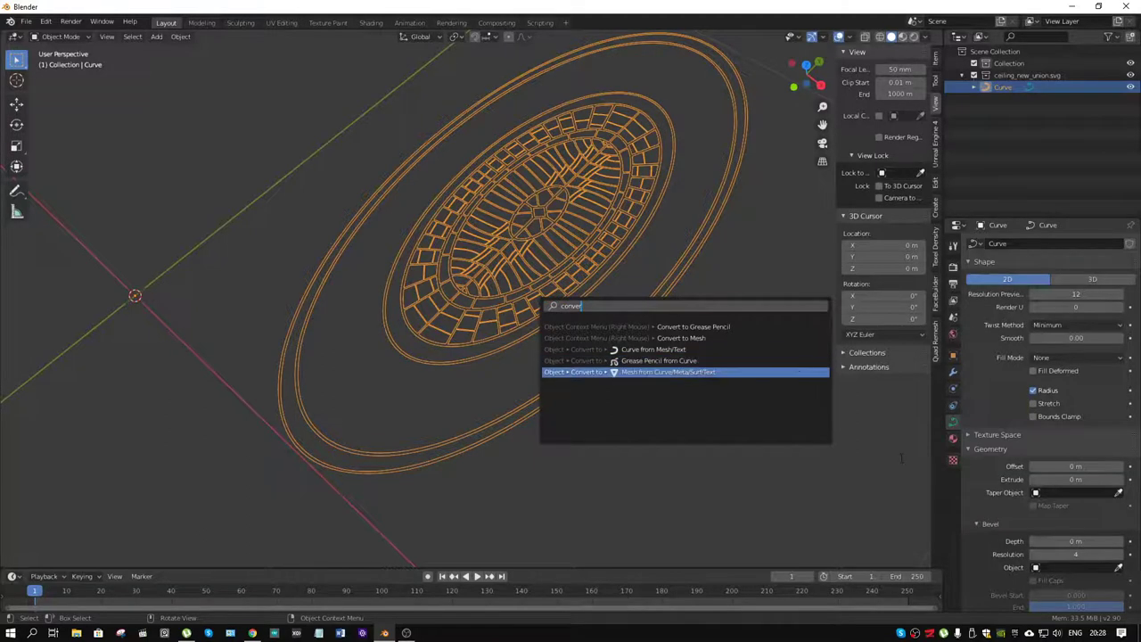
{"action": "key", "text": "Return"}
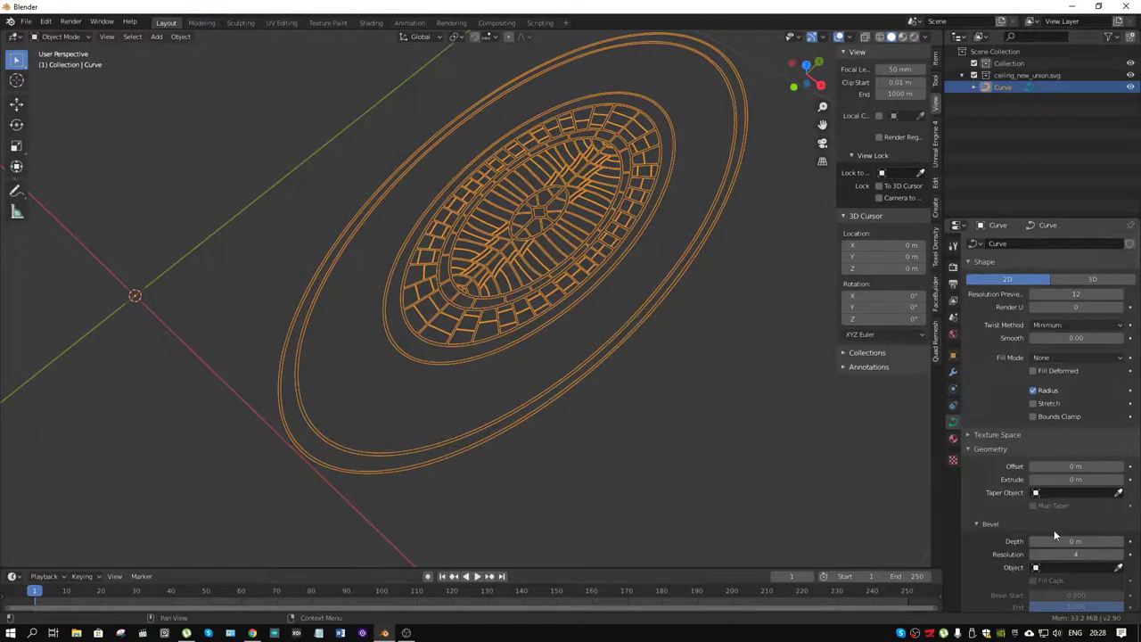
Set the curve's Extrude to 0.007 m and inspect the thickened relief from low angles
{"action": "middle_click_drag", "start_coordinate": [615, 418], "coordinate": [622, 374]}
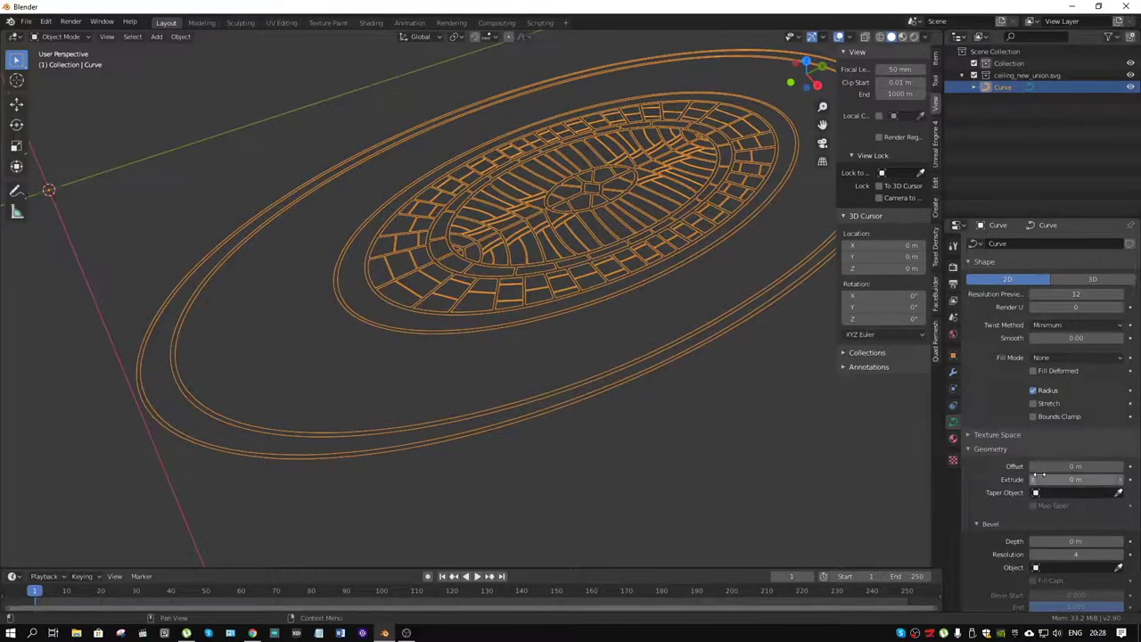
{"action": "left_click_drag", "start_coordinate": [1040, 478], "coordinate": [1054, 478]}
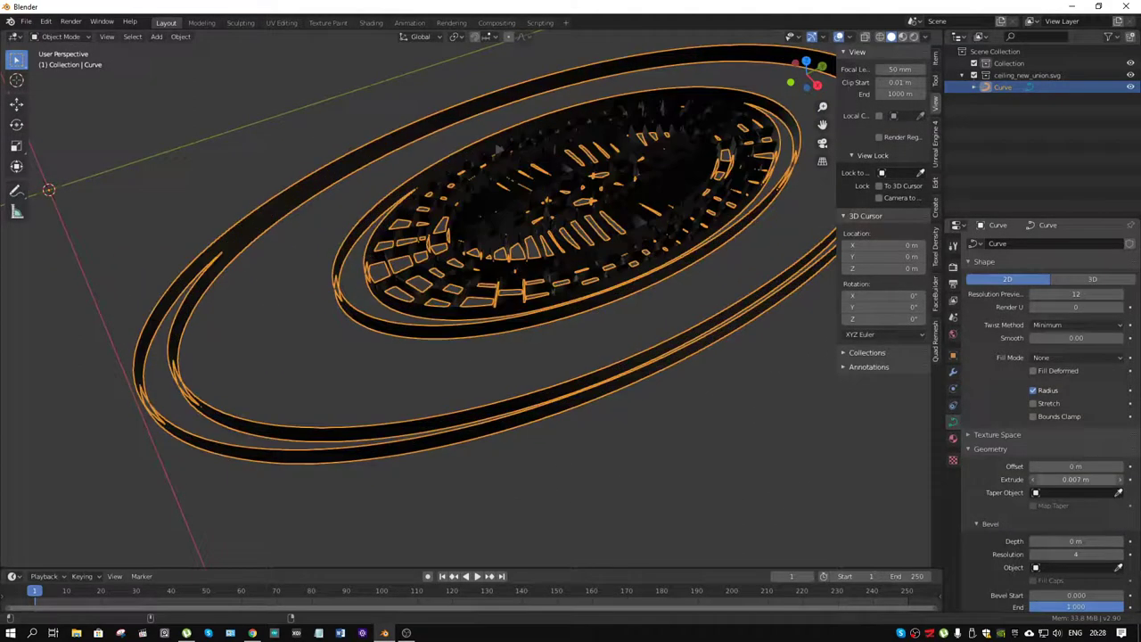
{"action": "scroll", "coordinate": [713, 312], "scroll_direction": "up", "scroll_amount": 2}
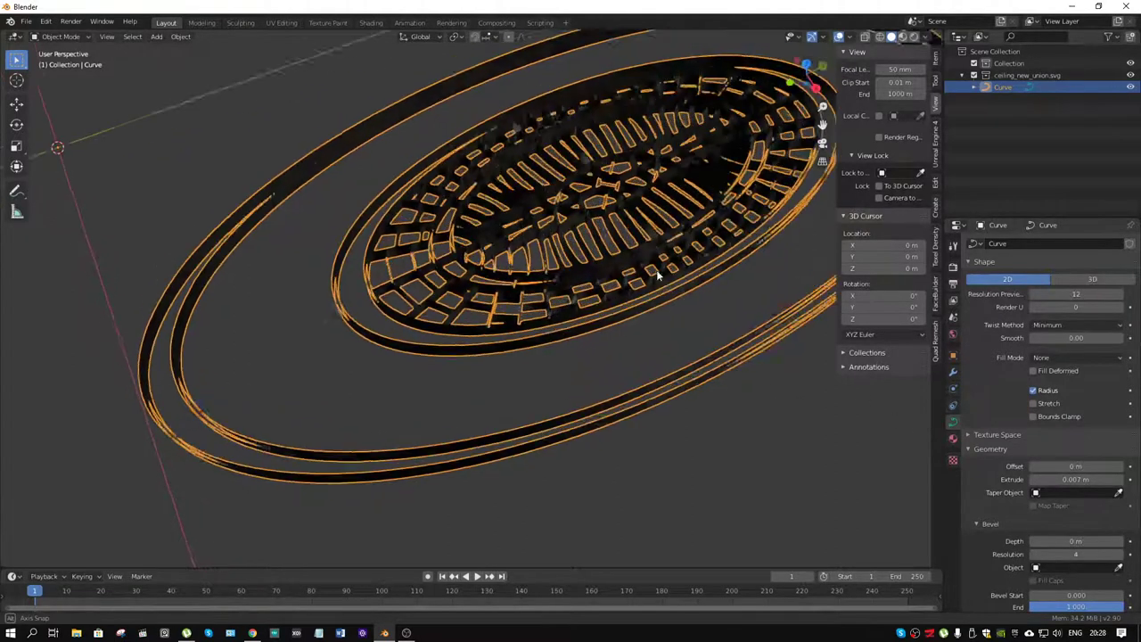
{"action": "scroll", "coordinate": [650, 285], "scroll_direction": "up", "scroll_amount": 2}
{"action": "scroll", "coordinate": [638, 308], "scroll_direction": "up", "scroll_amount": 3}
{"action": "mouse_move", "coordinate": [634, 305]}
{"action": "middle_mouse_down"}
{"action": "mouse_move", "coordinate": [598, 262]}
{"action": "mouse_move", "coordinate": [598, 242]}
{"action": "mouse_move", "coordinate": [639, 275]}
{"action": "mouse_move", "coordinate": [657, 336]}
{"action": "mouse_move", "coordinate": [649, 353]}
{"action": "mouse_move", "coordinate": [595, 323]}
{"action": "mouse_move", "coordinate": [600, 285]}
{"action": "mouse_move", "coordinate": [484, 331]}
{"action": "mouse_move", "coordinate": [491, 359]}
{"action": "mouse_move", "coordinate": [524, 353]}
{"action": "middle_mouse_up"}
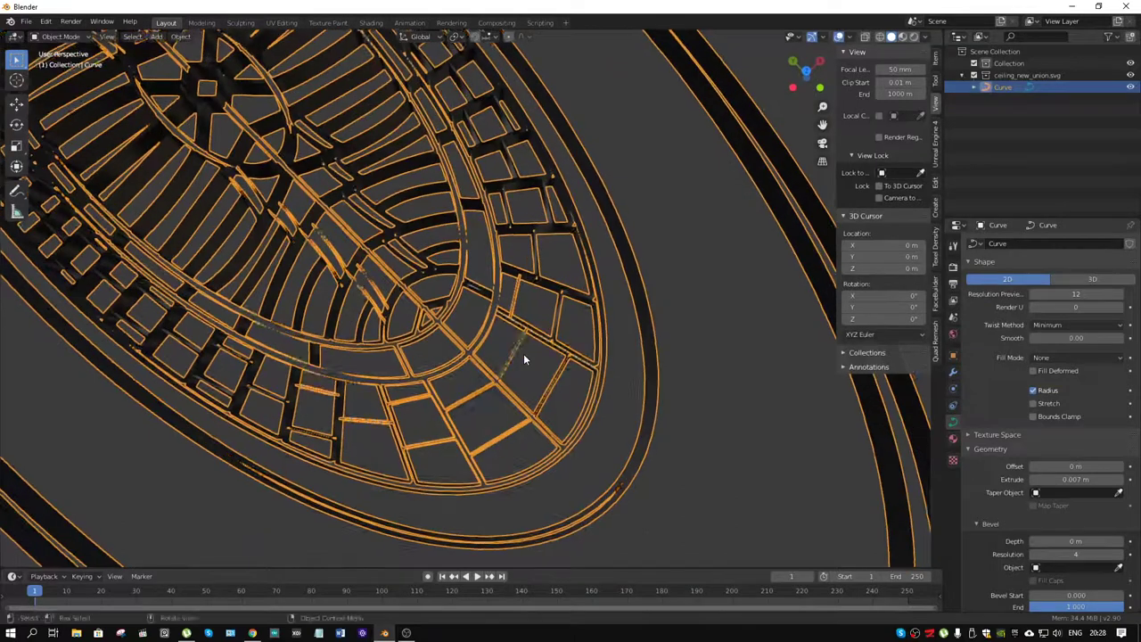
{"action": "mouse_move", "coordinate": [392, 306]}
{"action": "middle_mouse_down"}
{"action": "mouse_move", "coordinate": [552, 303]}
{"action": "mouse_move", "coordinate": [569, 243]}
{"action": "mouse_move", "coordinate": [480, 248]}
{"action": "mouse_move", "coordinate": [483, 350]}
{"action": "mouse_move", "coordinate": [488, 327]}
{"action": "mouse_move", "coordinate": [518, 328]}
{"action": "mouse_move", "coordinate": [390, 388]}
{"action": "middle_mouse_up"}
Switch to top view, put the curve in Edit Mode, and orbit into perspective
{"action": "left_click", "coordinate": [165, 326]}
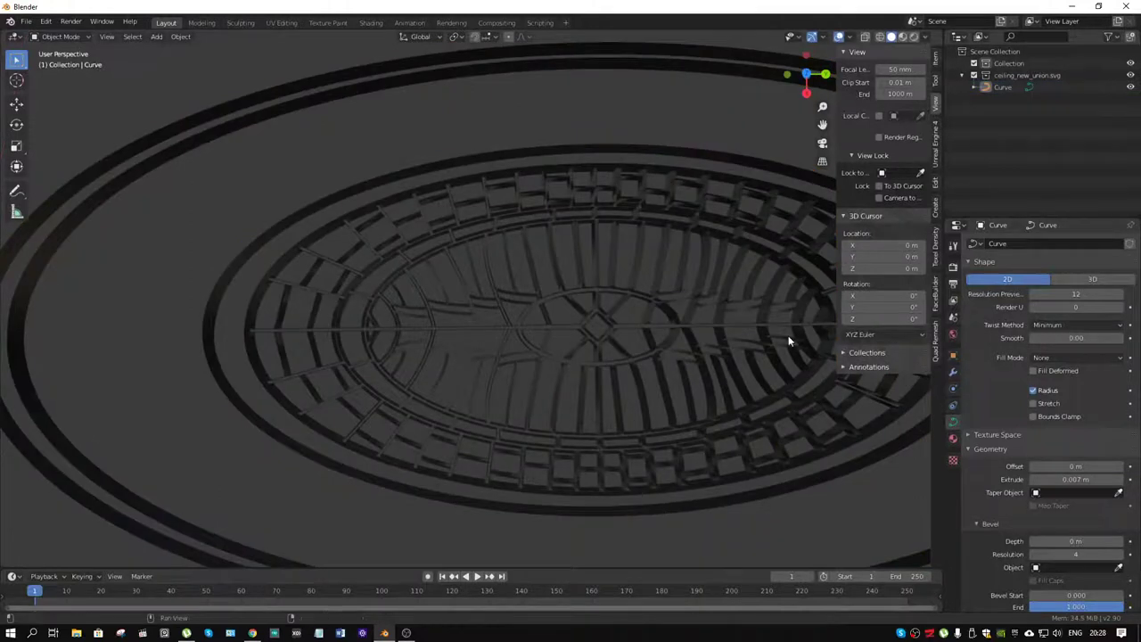
{"action": "key", "text": "KP_7"}
{"action": "scroll", "coordinate": [626, 335], "scroll_direction": "down", "scroll_amount": 5}
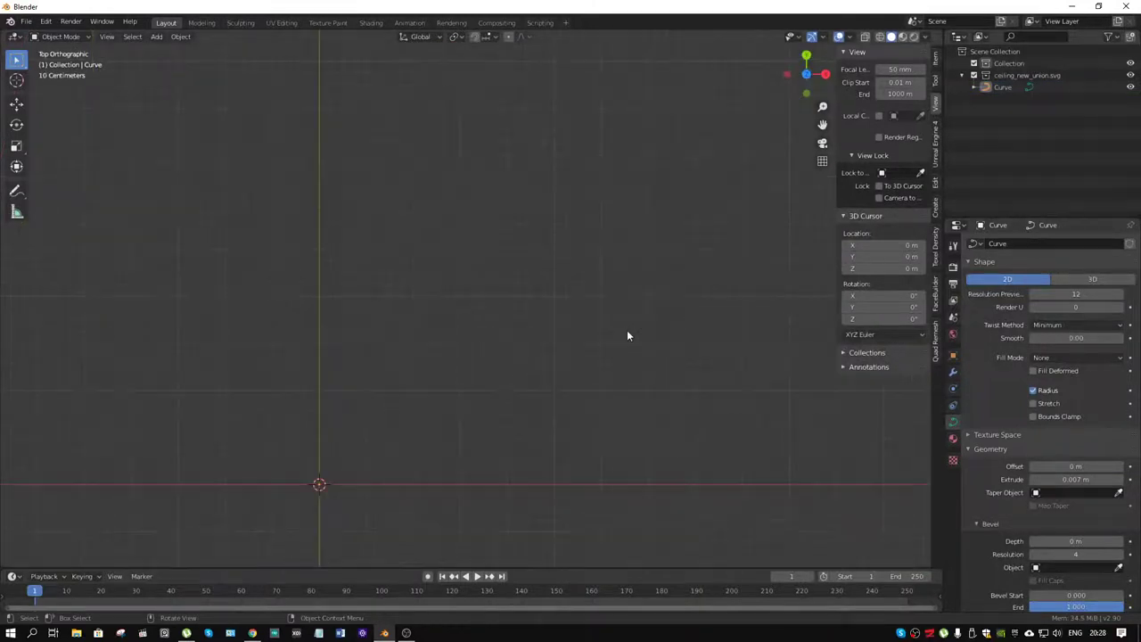
{"action": "key", "text": "Tab"}
{"action": "left_click", "coordinate": [653, 407]}
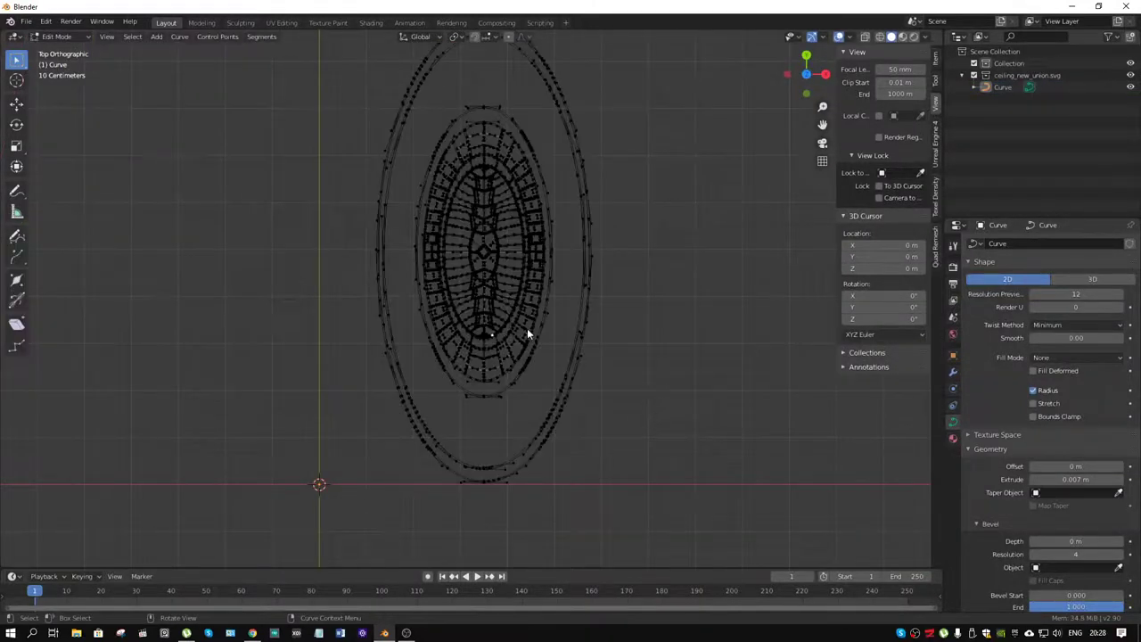
{"action": "scroll", "coordinate": [526, 323], "scroll_direction": "up", "scroll_amount": 4}
{"action": "scroll", "coordinate": [524, 319], "scroll_direction": "up", "scroll_amount": 2}
{"action": "scroll", "coordinate": [524, 319], "scroll_direction": "down", "scroll_amount": 2}
{"action": "scroll", "coordinate": [524, 319], "scroll_direction": "up", "scroll_amount": 2}
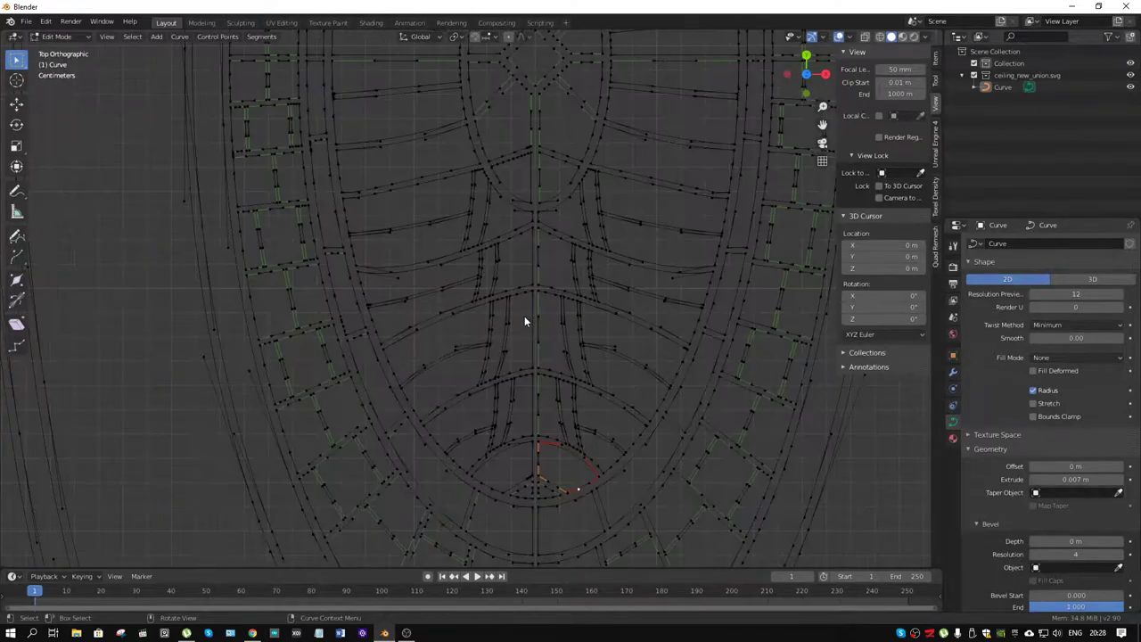
{"action": "scroll", "coordinate": [524, 319], "scroll_direction": "down", "scroll_amount": 2}
{"action": "mouse_move", "coordinate": [524, 322]}
{"action": "middle_mouse_down"}
{"action": "mouse_move", "coordinate": [619, 387]}
{"action": "mouse_move", "coordinate": [618, 433]}
{"action": "mouse_move", "coordinate": [582, 361]}
{"action": "mouse_move", "coordinate": [606, 393]}
{"action": "middle_mouse_up"}
{"action": "scroll", "coordinate": [581, 370], "scroll_direction": "down", "scroll_amount": 4}
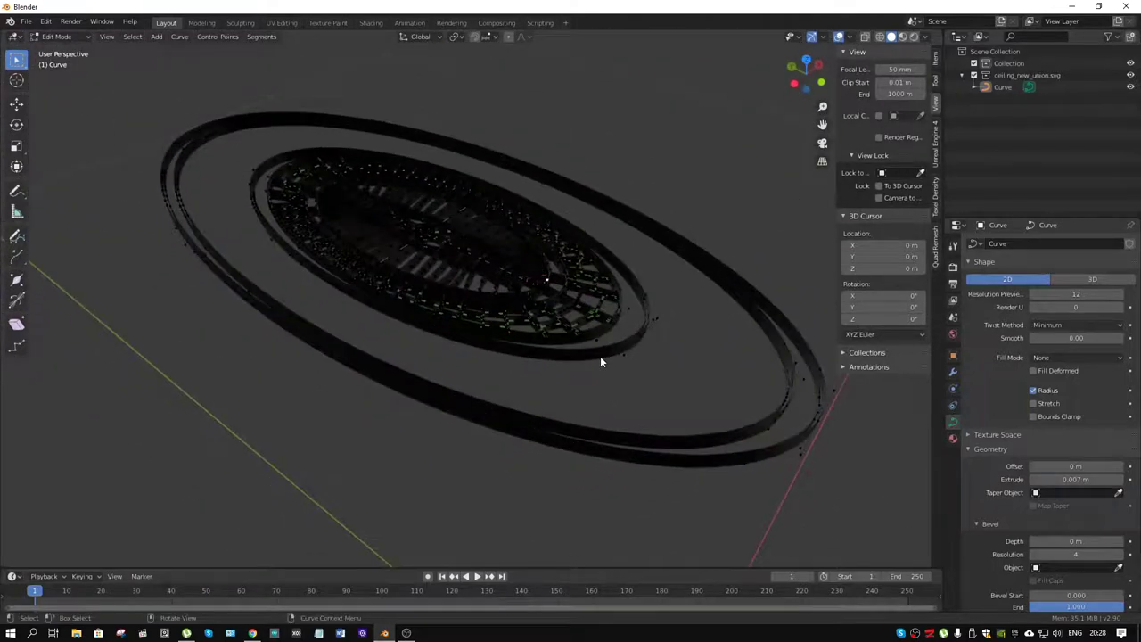
Search for the convert command from Edit Mode, then cancel the search
{"action": "key", "text": "F3"}
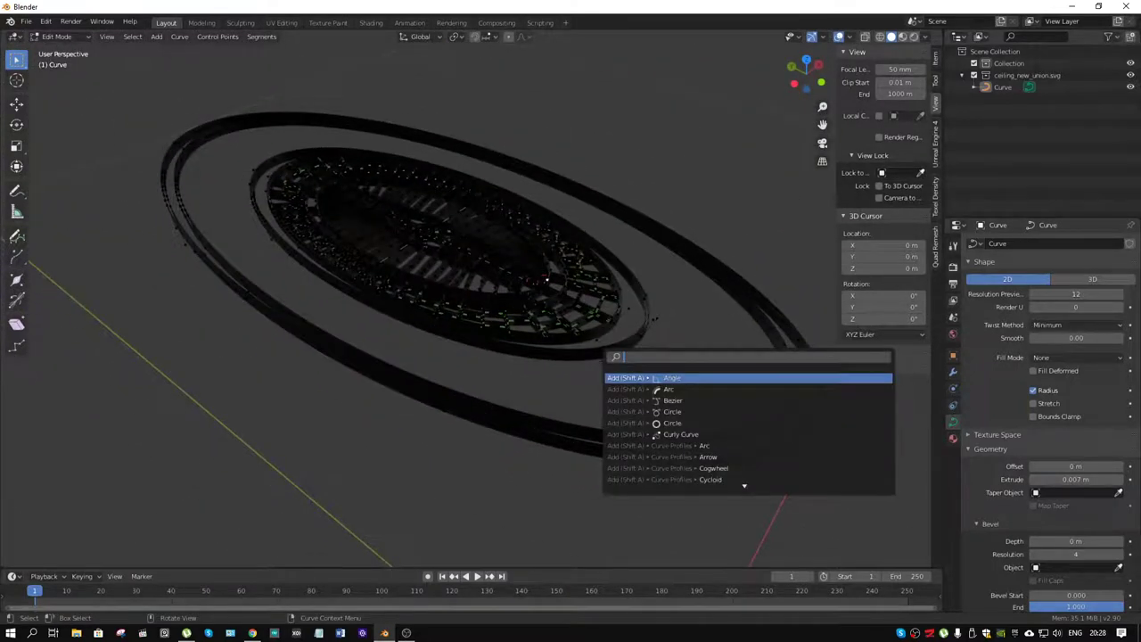
{"action": "type", "text": "conve"}
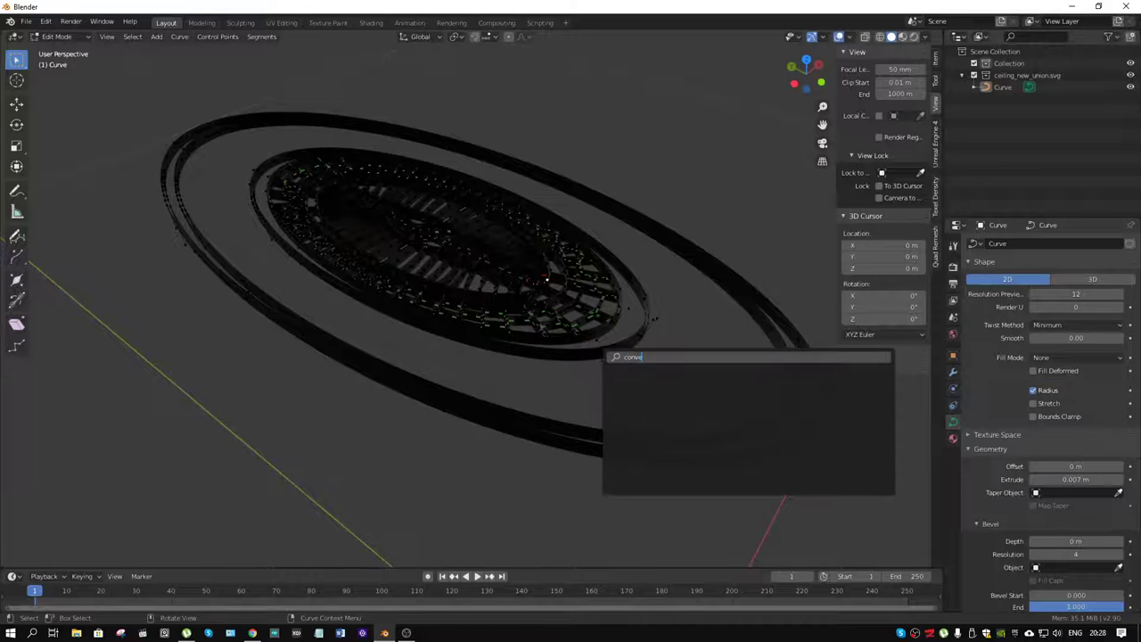
{"action": "key", "text": "BackSpace"}
{"action": "key", "text": "BackSpace"}
{"action": "type", "text": "v"}
{"action": "key", "text": "BackSpace"}
{"action": "key", "text": "BackSpace"}
{"action": "key", "text": "BackSpace"}
{"action": "key", "text": "BackSpace"}
{"action": "key", "text": "BackSpace"}
{"action": "key", "text": "BackSpace"}
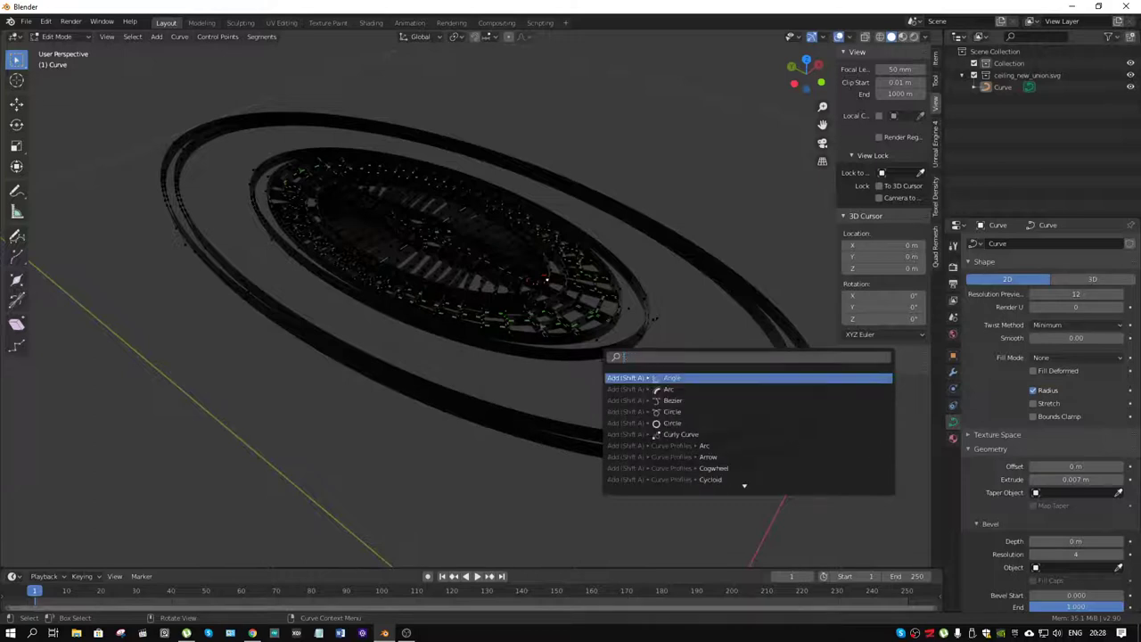
{"action": "type", "text": "con"}
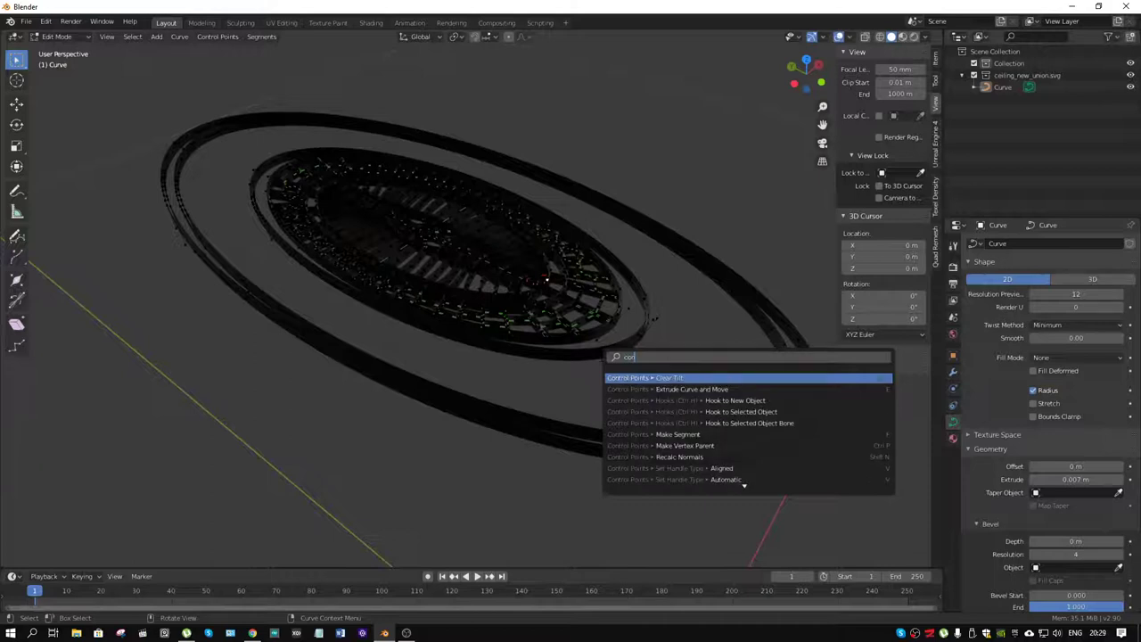
{"action": "type", "text": "ve"}
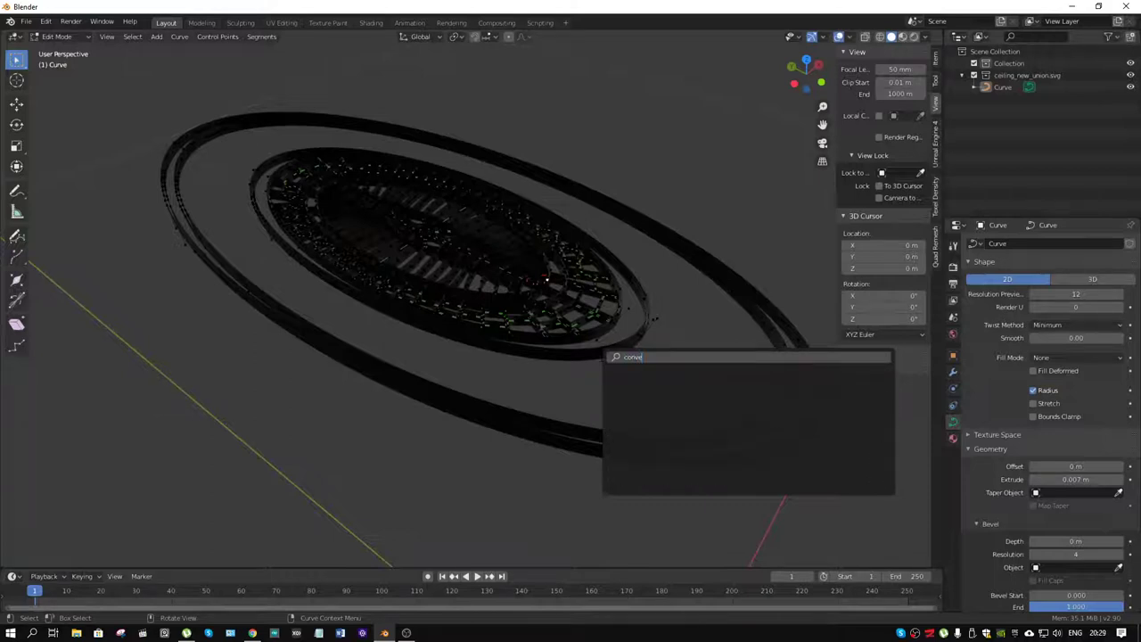
{"action": "key", "text": "BackSpace"}
{"action": "key", "text": "BackSpace"}
{"action": "key", "text": "Escape"}
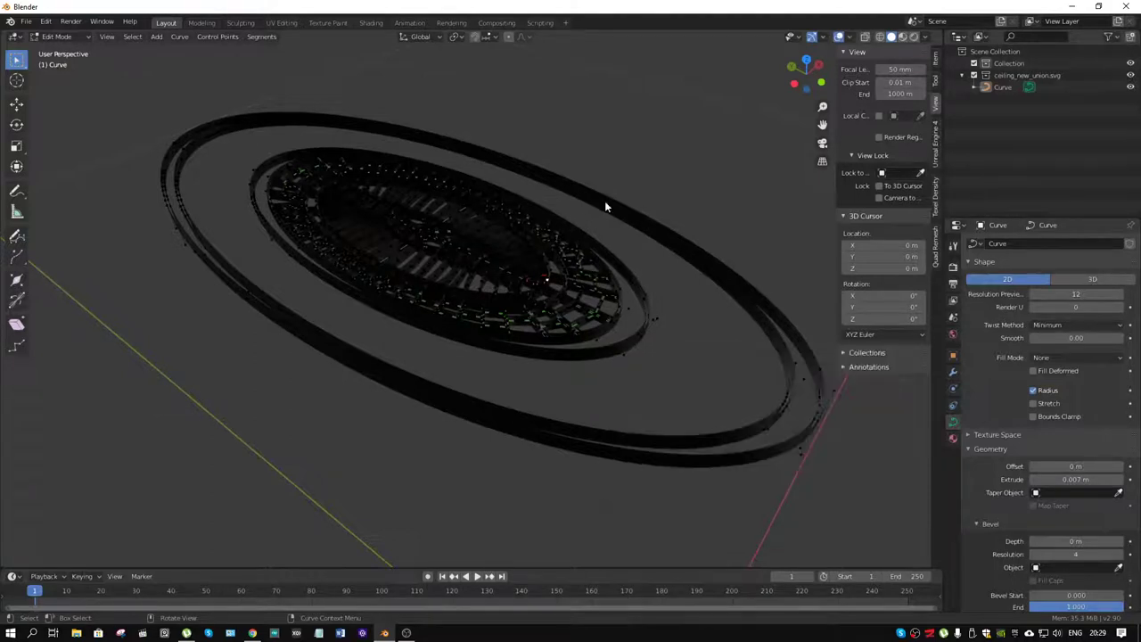
In Object Mode, convert the selected ceiling curve to a mesh via the 'conve' search
{"action": "key", "text": "ctrl+Tab"}
{"action": "left_click", "coordinate": [494, 235]}
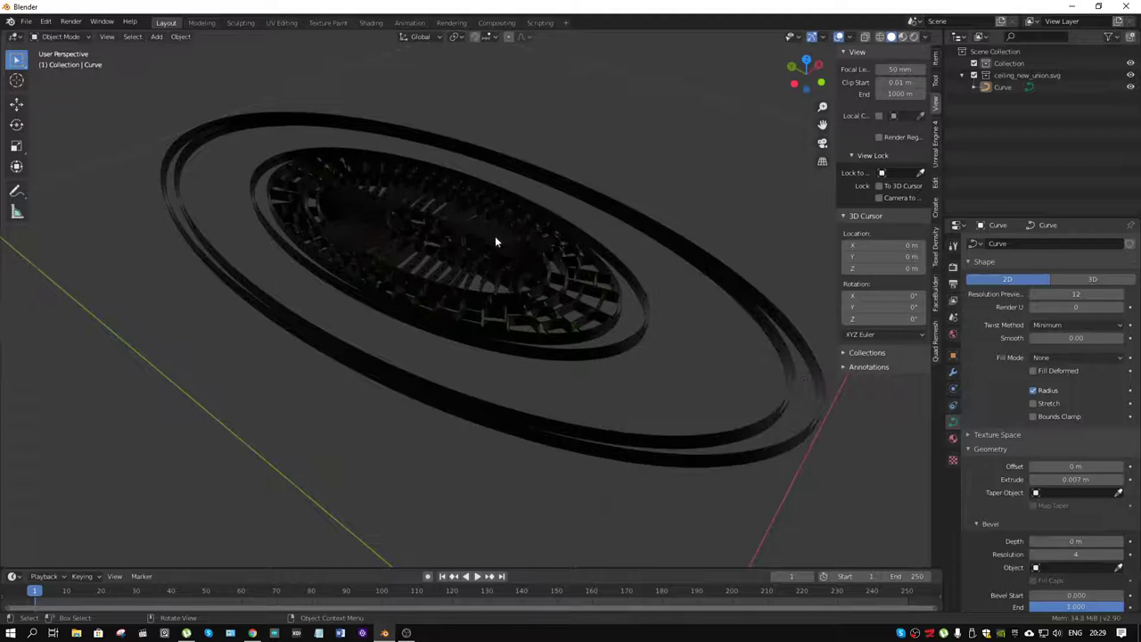
{"action": "left_click", "coordinate": [582, 263]}
{"action": "key", "text": "F3"}
{"action": "type", "text": "co"}
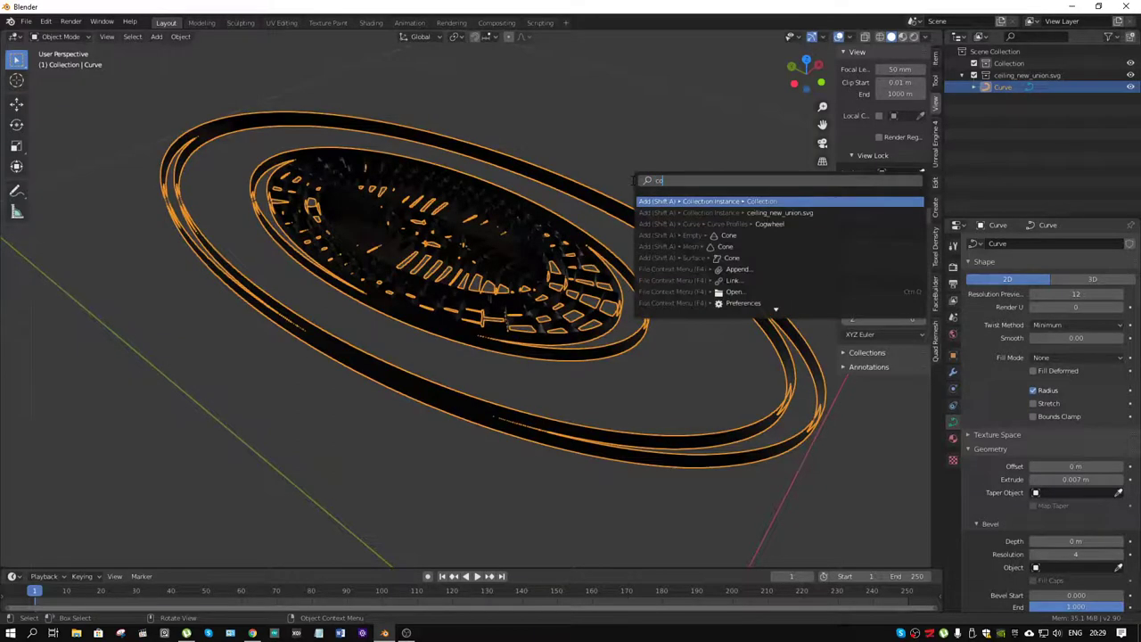
{"action": "type", "text": "nve"}
{"action": "key", "text": "Down"}
{"action": "key", "text": "Down"}
{"action": "key", "text": "Down"}
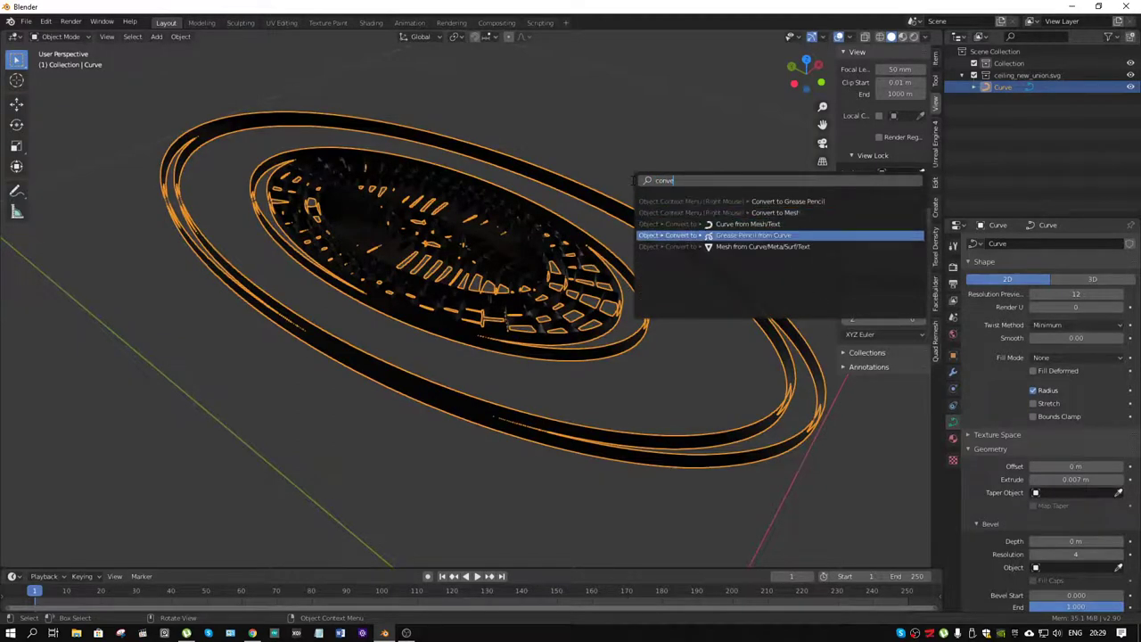
{"action": "key", "text": "Down"}
{"action": "key", "text": "Return"}
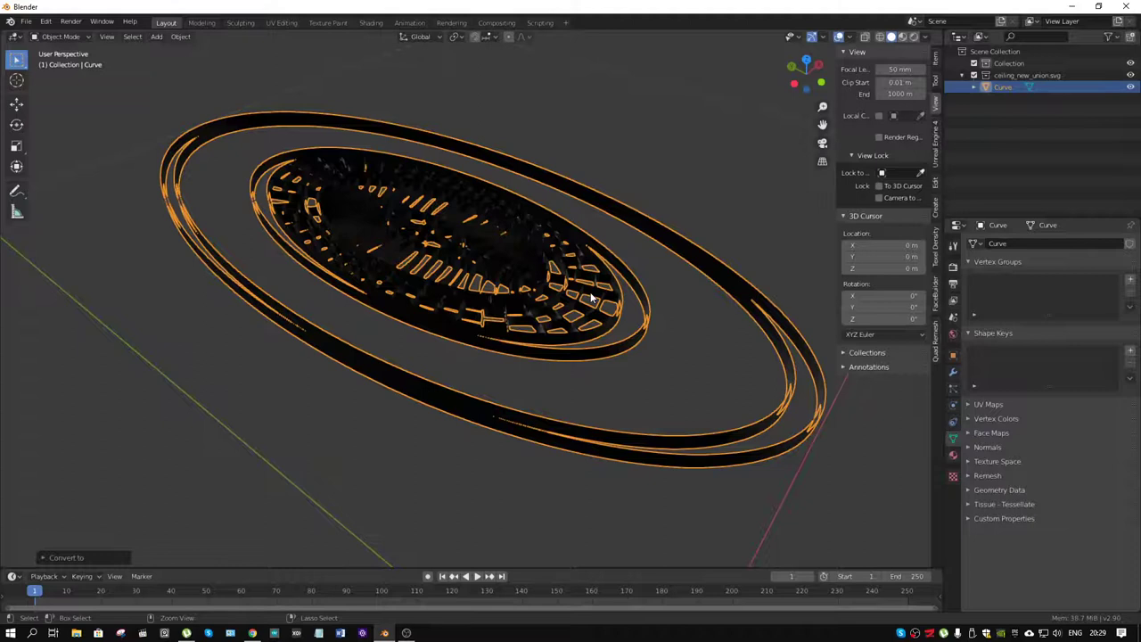
{"action": "key", "text": "ctrl+Tab"}
Put the converted mesh in Edit Mode and view it at an angle
{"action": "left_click", "coordinate": [670, 292]}
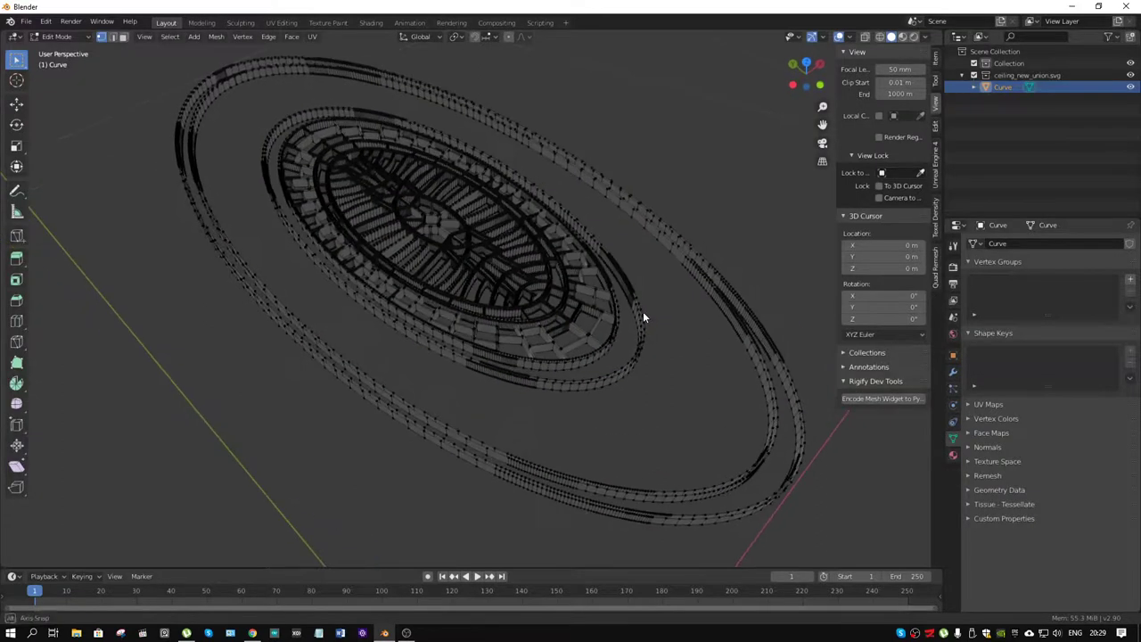
{"action": "mouse_move", "coordinate": [642, 311]}
{"action": "middle_mouse_down"}
{"action": "mouse_move", "coordinate": [593, 268]}
{"action": "mouse_move", "coordinate": [572, 283]}
{"action": "mouse_move", "coordinate": [569, 369]}
{"action": "mouse_move", "coordinate": [581, 300]}
{"action": "mouse_move", "coordinate": [550, 395]}
{"action": "mouse_move", "coordinate": [576, 333]}
{"action": "mouse_move", "coordinate": [514, 278]}
{"action": "middle_mouse_up"}
{"action": "scroll", "coordinate": [581, 306], "scroll_direction": "up", "scroll_amount": 5}
{"action": "scroll", "coordinate": [577, 309], "scroll_direction": "down", "scroll_amount": 1}
{"action": "scroll", "coordinate": [562, 318], "scroll_direction": "down", "scroll_amount": 1}
{"action": "scroll", "coordinate": [553, 327], "scroll_direction": "down", "scroll_amount": 2}
{"action": "scroll", "coordinate": [535, 297], "scroll_direction": "up", "scroll_amount": 3}
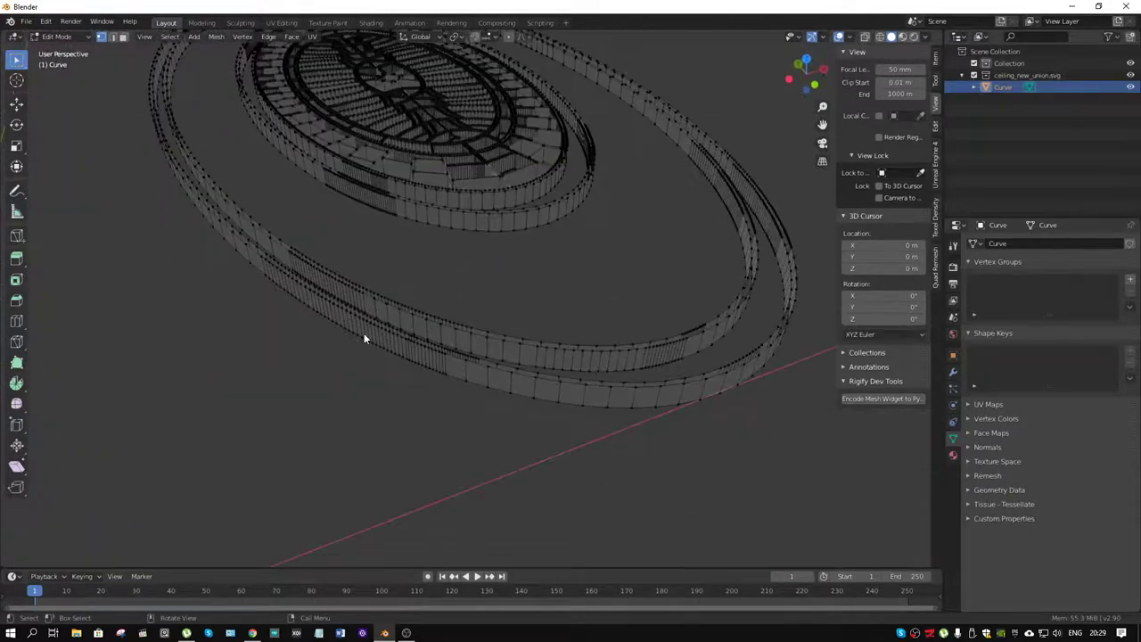
{"action": "scroll", "coordinate": [332, 400], "scroll_direction": "up", "scroll_amount": 3}
Select the outer ring edge loop in edge mode, fill it, then undo the fill
{"action": "key", "text": "2"}
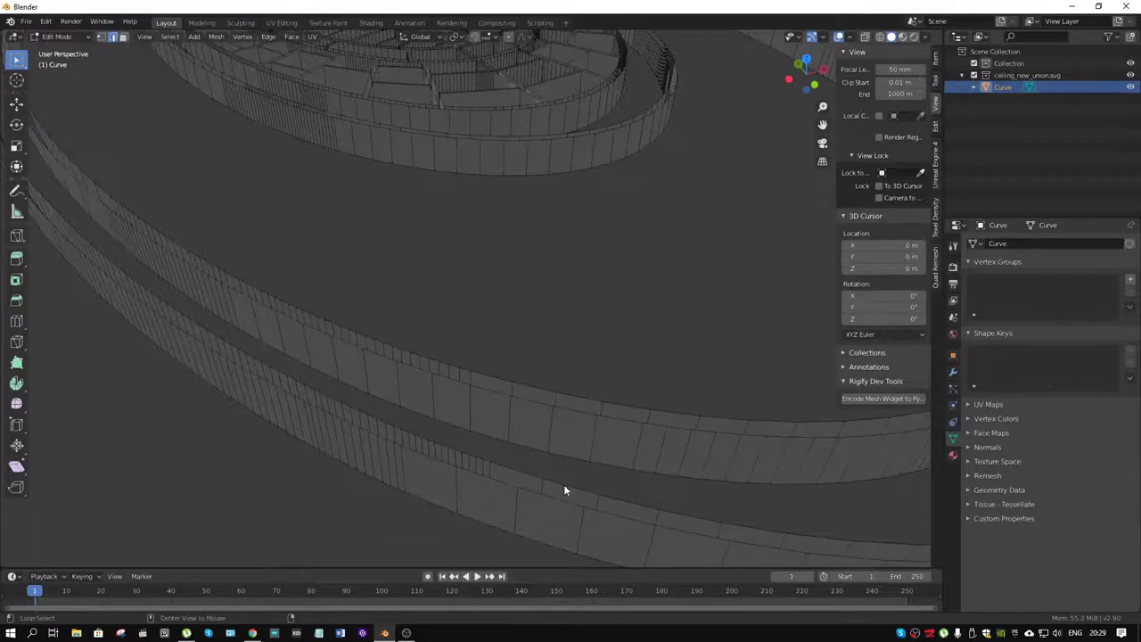
{"action": "left_click", "coordinate": [563, 489], "text": "alt"}
{"action": "left_click", "coordinate": [547, 493], "text": "alt"}
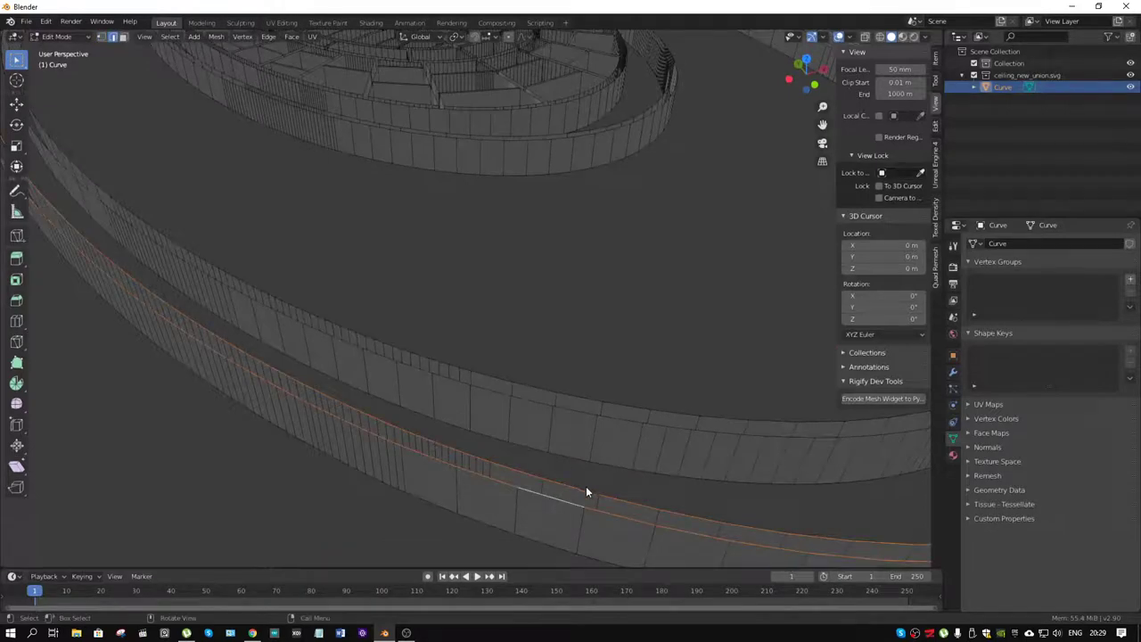
{"action": "key", "text": "f"}
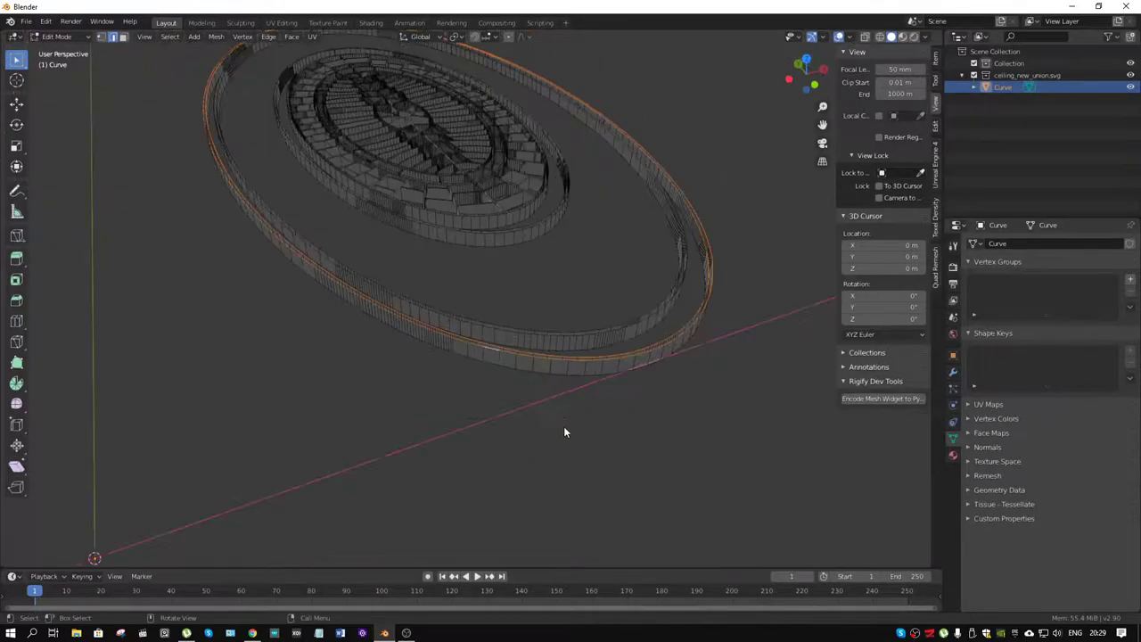
{"action": "scroll", "coordinate": [524, 437], "scroll_direction": "down", "scroll_amount": 6}
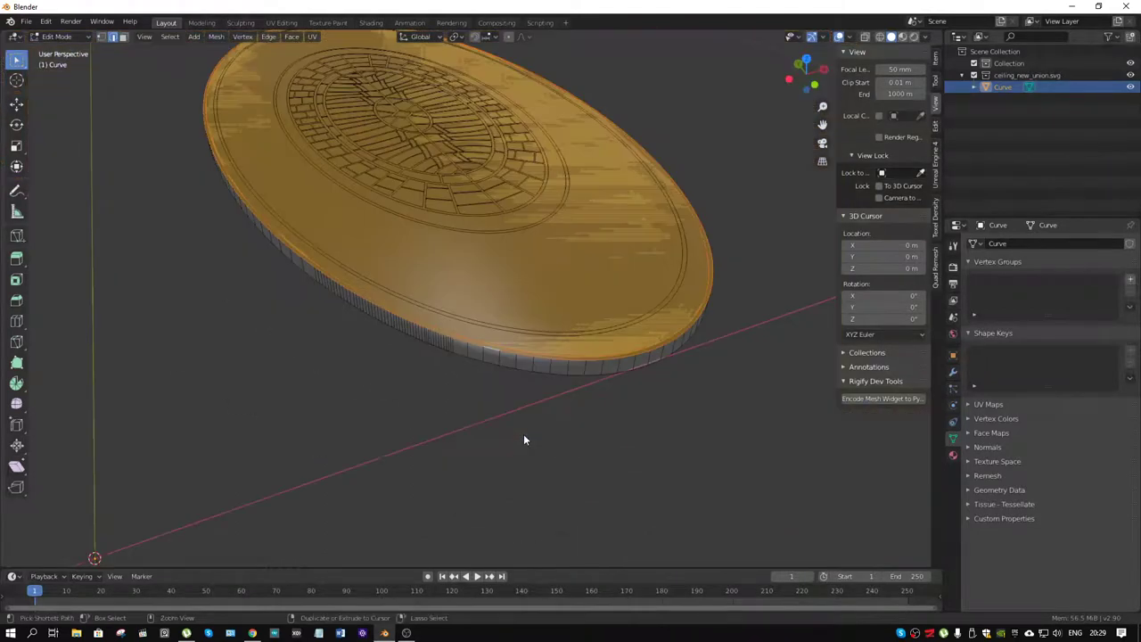
{"action": "key", "text": "ctrl+z"}
{"action": "scroll", "coordinate": [459, 367], "scroll_direction": "up", "scroll_amount": 5}
{"action": "scroll", "coordinate": [459, 367], "scroll_direction": "up", "scroll_amount": 2}
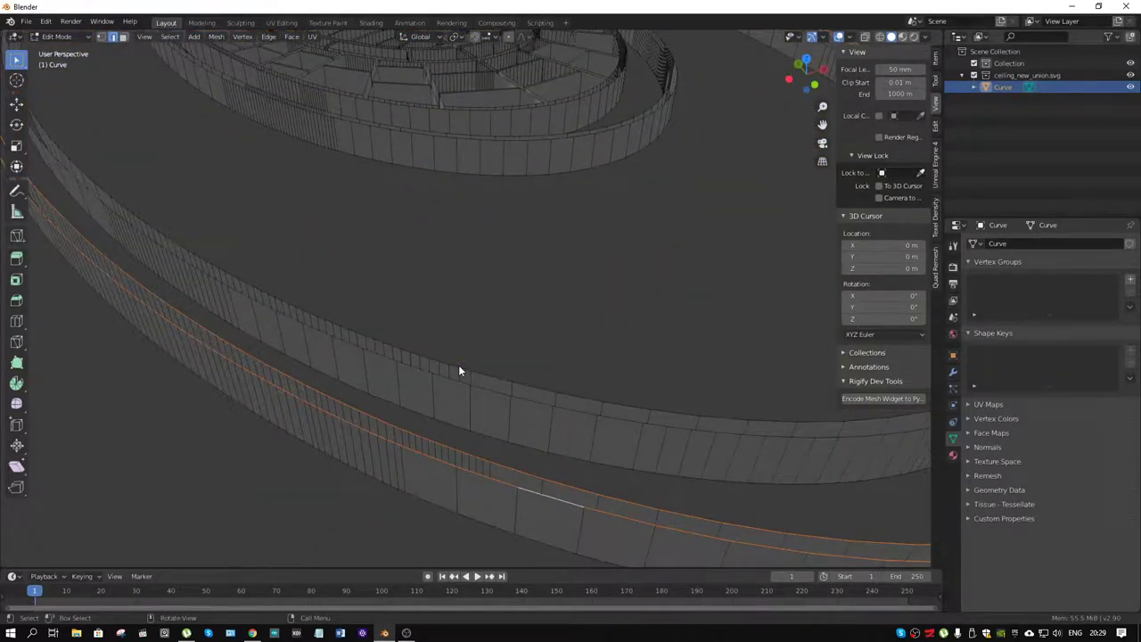
{"action": "scroll", "coordinate": [459, 370], "scroll_direction": "down", "scroll_amount": 2}
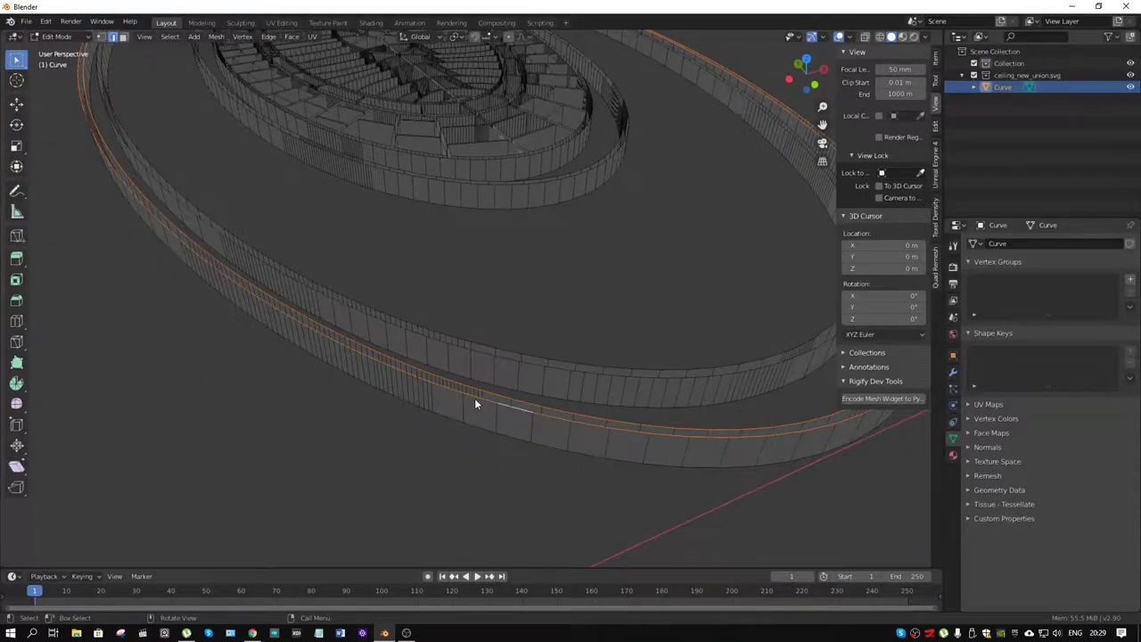
Zoom in close on the ornament's central square
{"action": "mouse_move", "coordinate": [474, 398]}
{"action": "middle_mouse_down"}
{"action": "mouse_move", "coordinate": [574, 400]}
{"action": "mouse_move", "coordinate": [565, 401]}
{"action": "middle_mouse_up"}
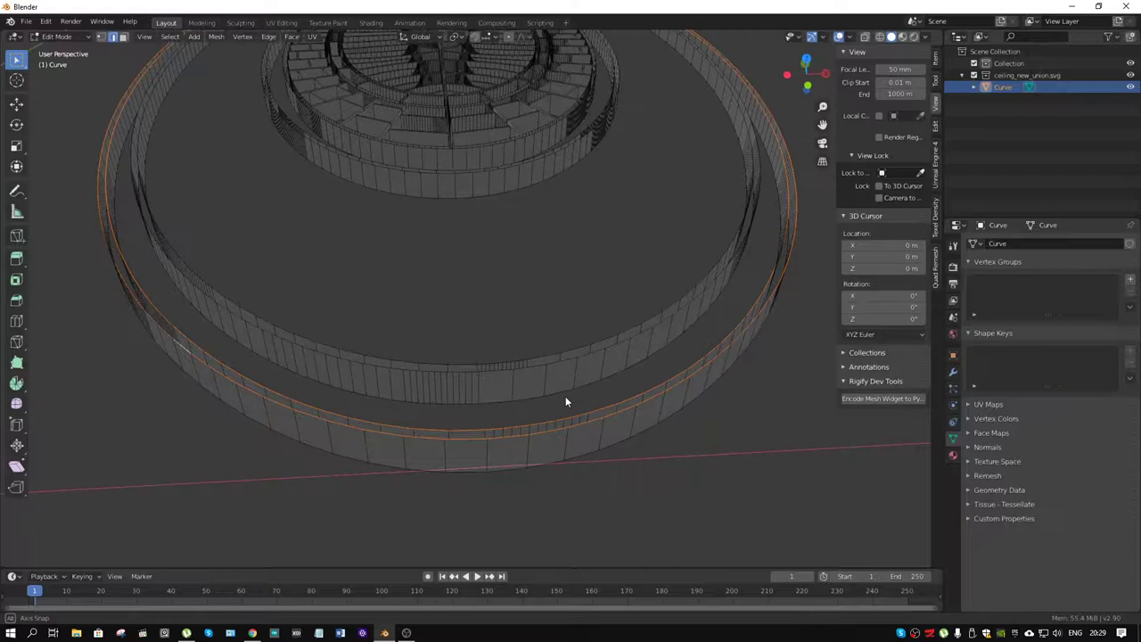
{"action": "scroll", "coordinate": [528, 324], "scroll_direction": "up", "scroll_amount": 1}
{"action": "scroll", "coordinate": [510, 284], "scroll_direction": "up", "scroll_amount": 3}
{"action": "scroll", "coordinate": [583, 416], "scroll_direction": "up", "scroll_amount": 2}
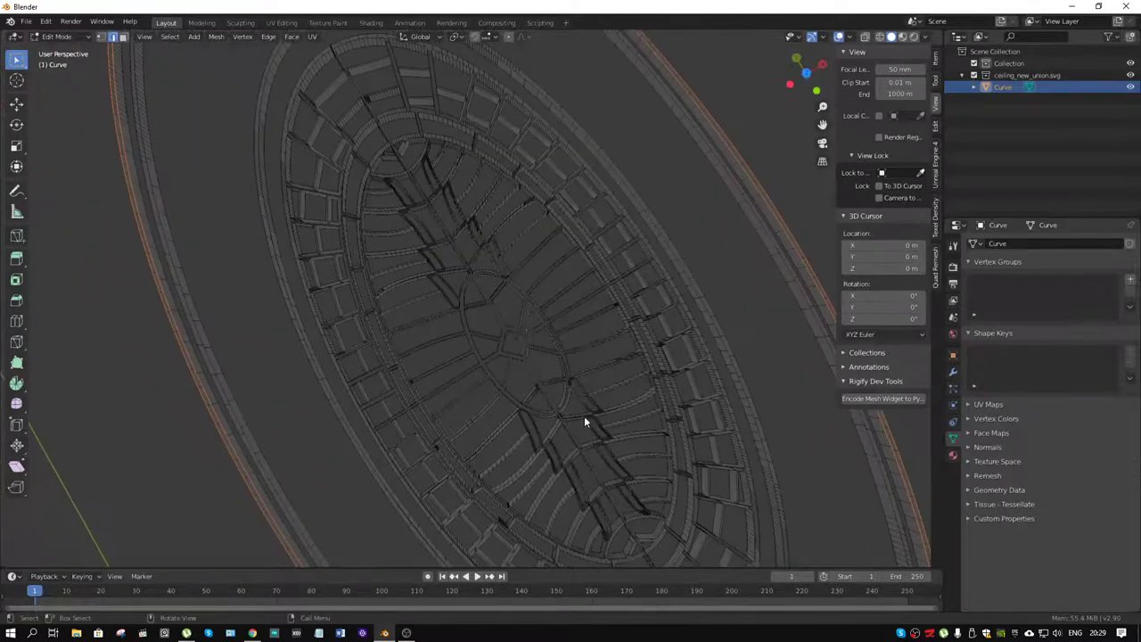
{"action": "scroll", "coordinate": [521, 318], "scroll_direction": "up", "scroll_amount": 2}
{"action": "mouse_move", "coordinate": [521, 318]}
{"action": "middle_mouse_down"}
{"action": "mouse_move", "coordinate": [593, 386]}
{"action": "mouse_move", "coordinate": [574, 288]}
{"action": "mouse_move", "coordinate": [424, 270]}
{"action": "mouse_move", "coordinate": [446, 265]}
{"action": "mouse_move", "coordinate": [367, 273]}
{"action": "middle_mouse_up"}
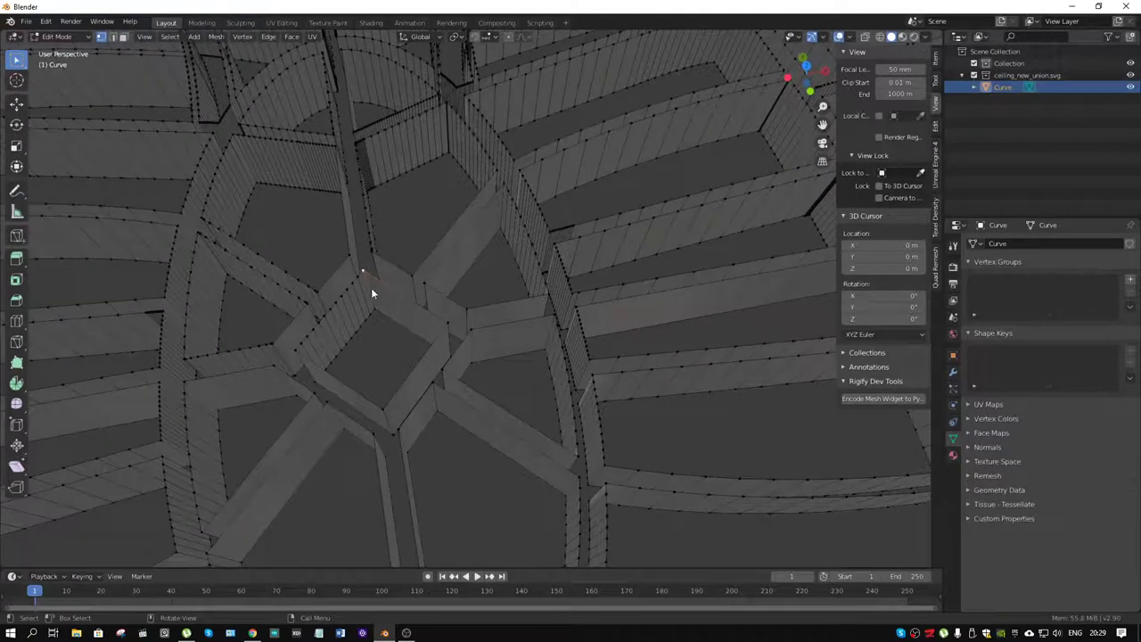
Snap the 3D cursor to the middle square's corners and set the object origin there
{"action": "left_click", "coordinate": [382, 409], "text": "shift"}
{"action": "key", "text": "shift+s"}
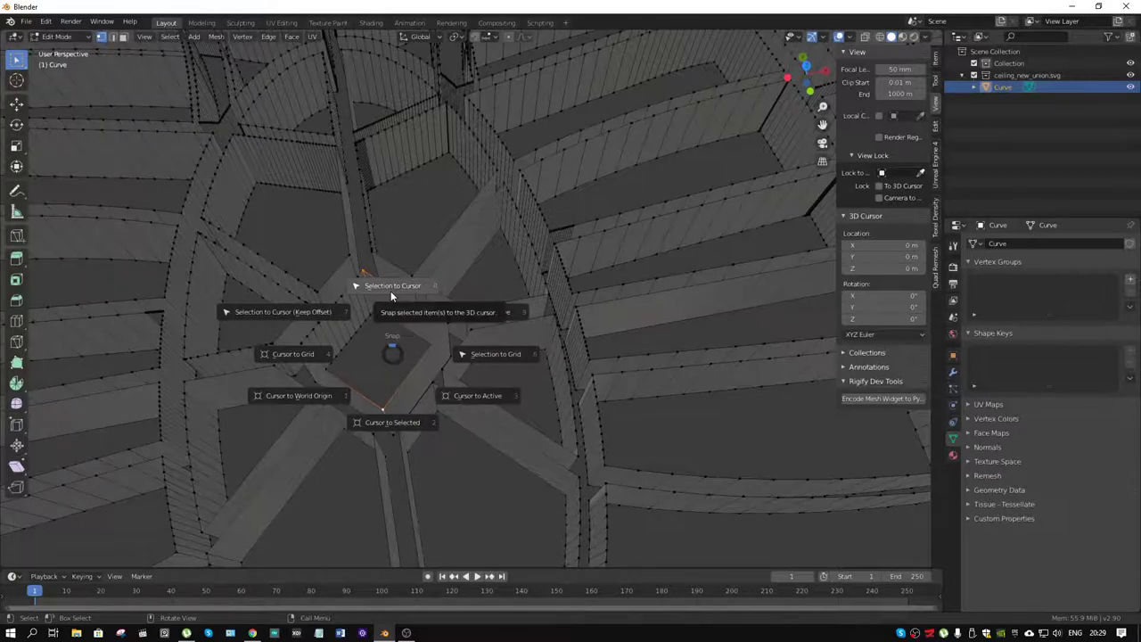
{"action": "left_click", "coordinate": [401, 418]}
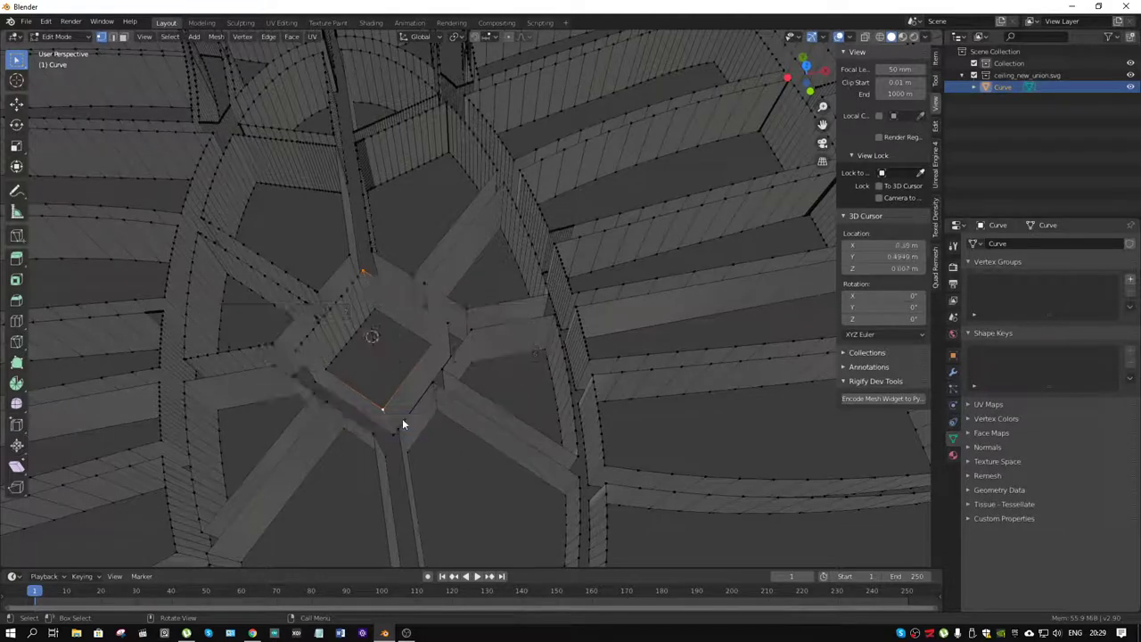
{"action": "key", "text": "ctrl+Tab"}
{"action": "left_click", "coordinate": [332, 378]}
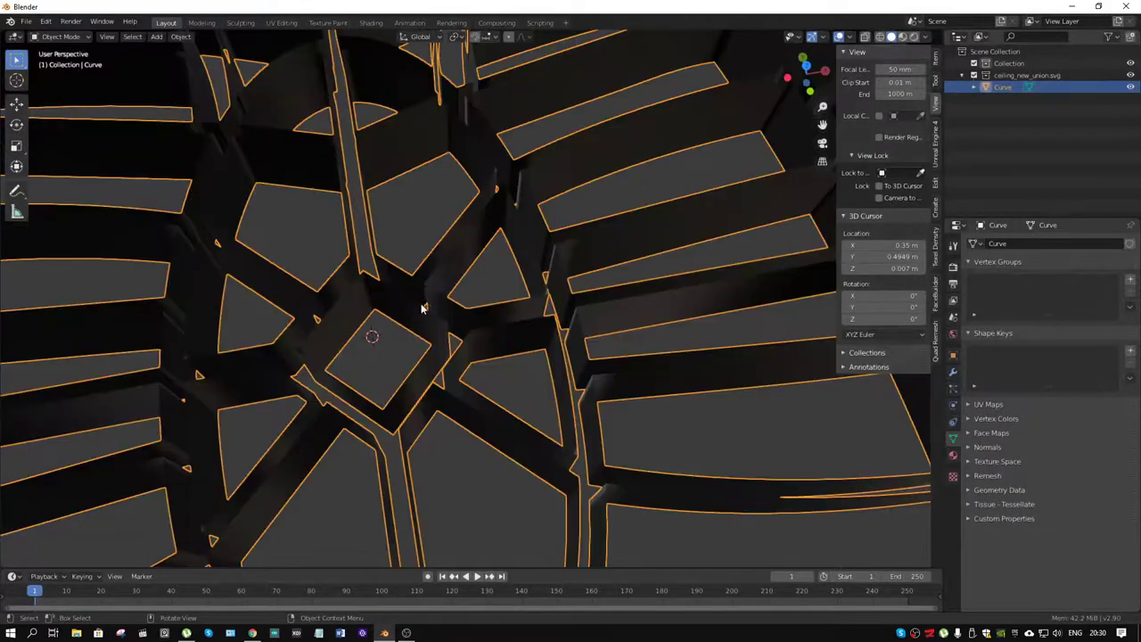
{"action": "right_click", "coordinate": [429, 332]}
{"action": "mouse_move", "coordinate": [392, 338]}
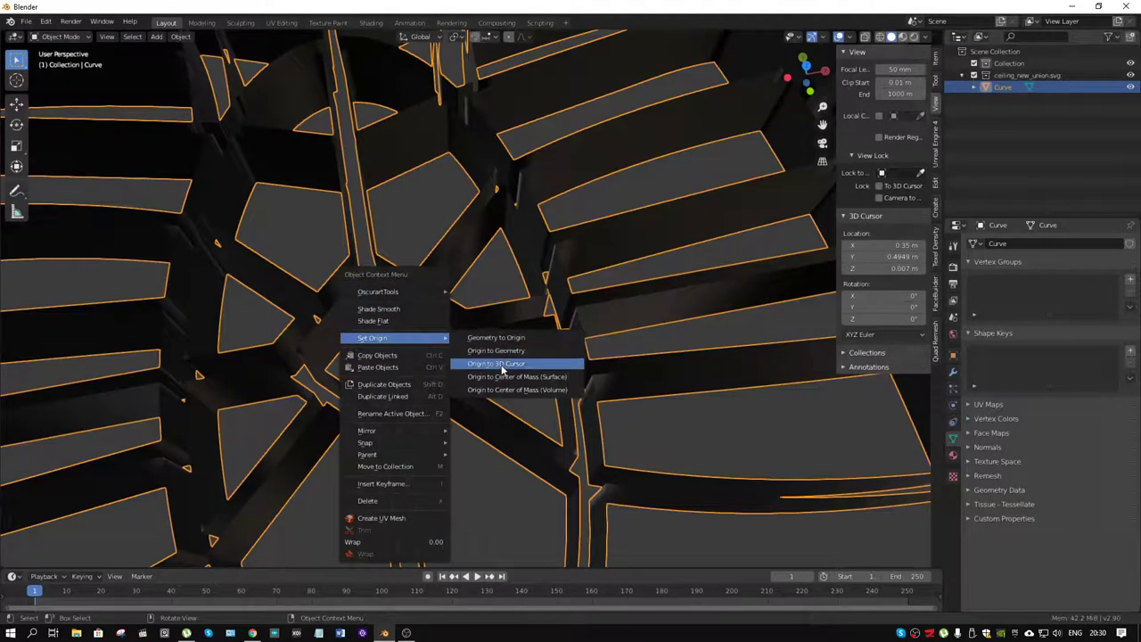
{"action": "left_click", "coordinate": [504, 365]}
Reset the ornament's location to 0, 0, 0 in the transform panel
{"action": "scroll", "coordinate": [374, 354], "scroll_direction": "down", "scroll_amount": 5}
{"action": "key", "text": "grave"}
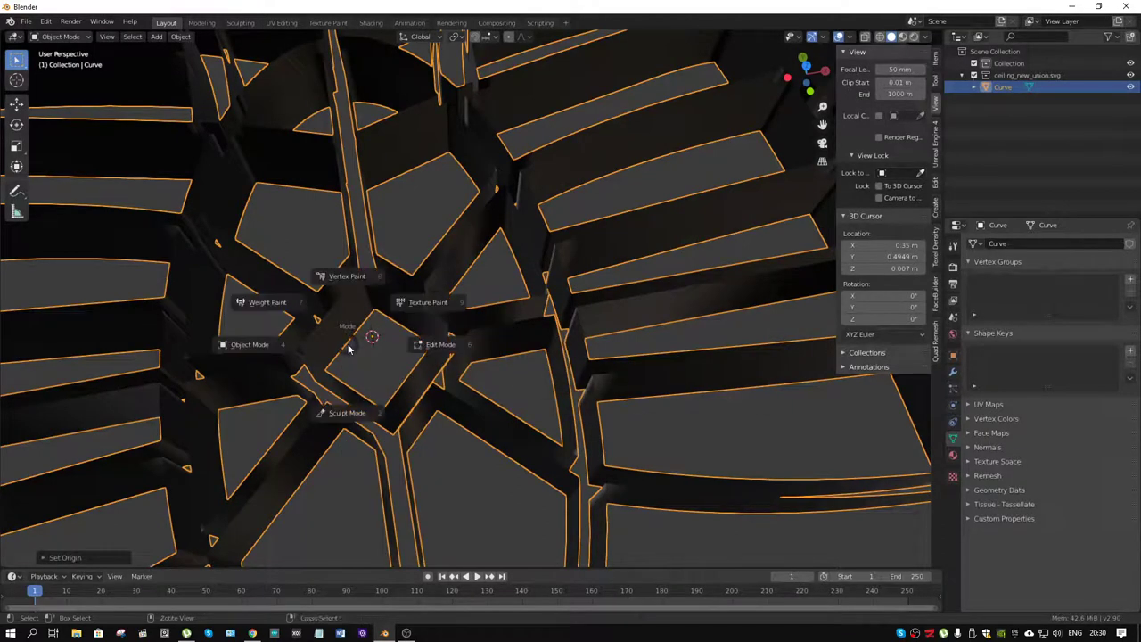
{"action": "key", "text": "Escape"}
{"action": "middle_click_drag", "start_coordinate": [356, 339], "coordinate": [378, 330]}
{"action": "scroll", "coordinate": [378, 330], "scroll_direction": "down", "scroll_amount": 6}
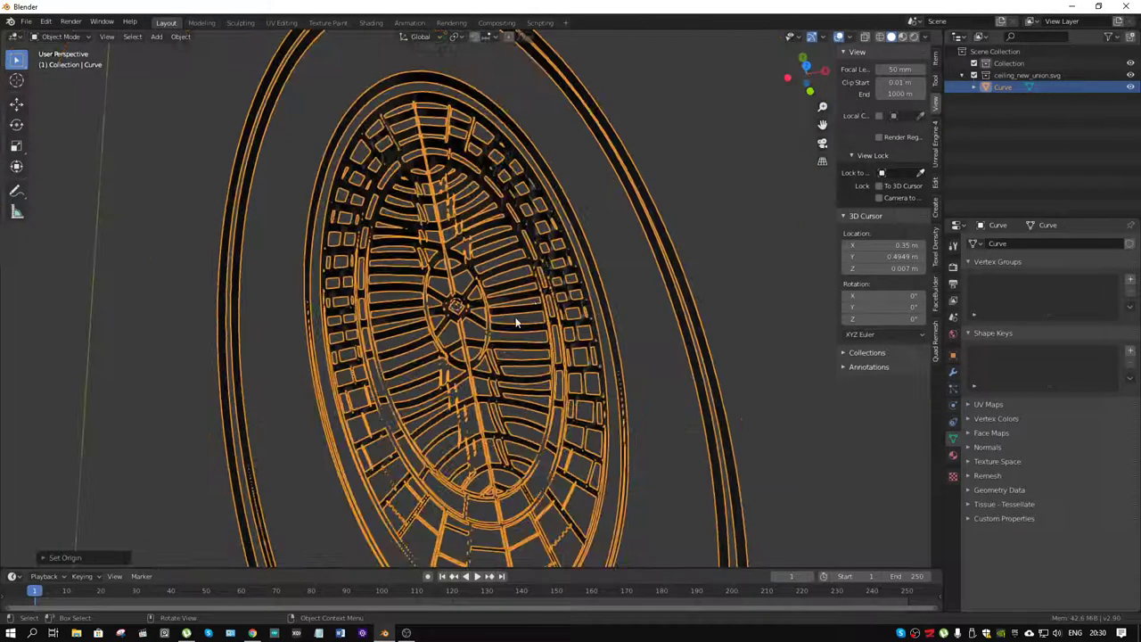
{"action": "left_click", "coordinate": [935, 57]}
{"action": "left_click_drag", "start_coordinate": [883, 81], "coordinate": [878, 81]}
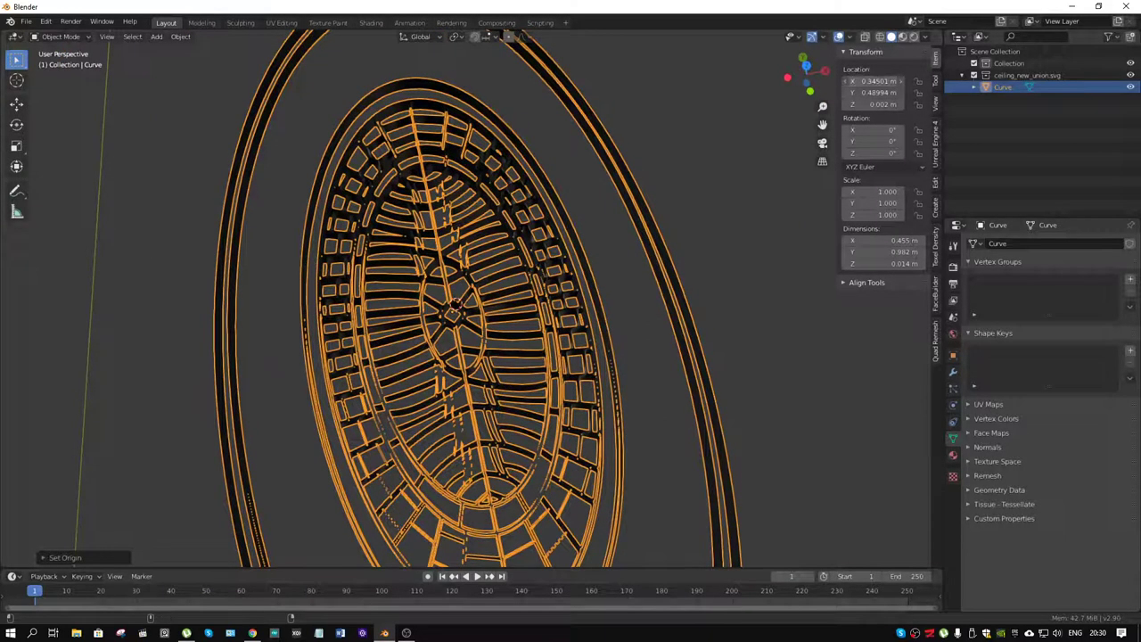
{"action": "type", "text": "0"}
{"action": "key", "text": "BackSpace"}
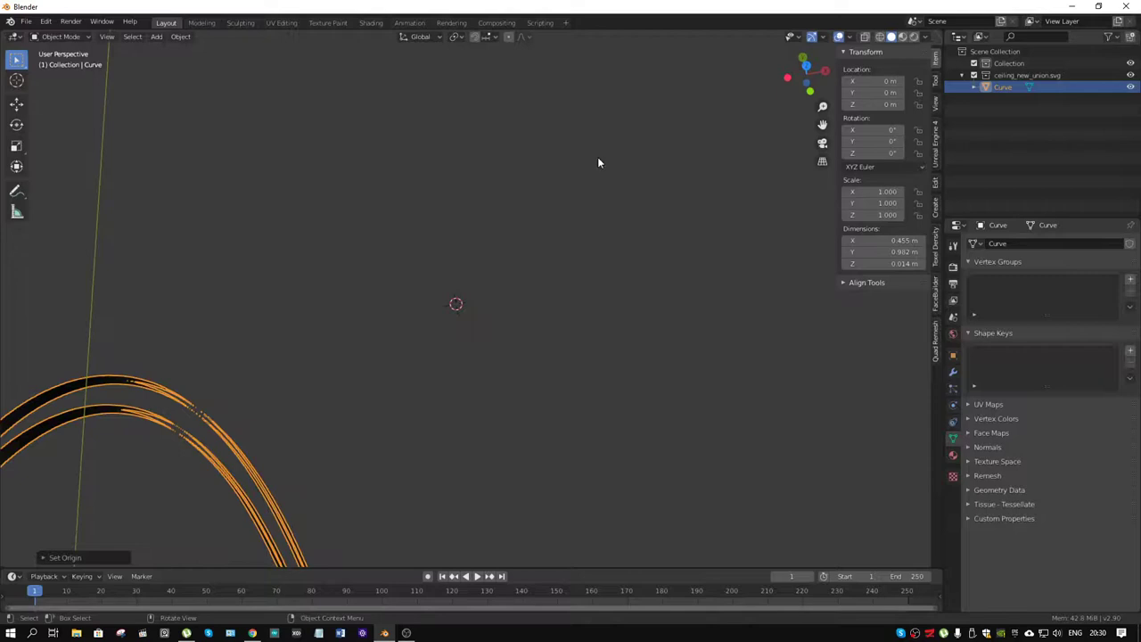
Switch to top view, enter Edit Mode, and frame the whole ornament
{"action": "mouse_move", "coordinate": [597, 157]}
{"action": "middle_mouse_down"}
{"action": "mouse_move", "coordinate": [411, 256]}
{"action": "mouse_move", "coordinate": [442, 147]}
{"action": "middle_mouse_up"}
{"action": "key", "text": "KP_7"}
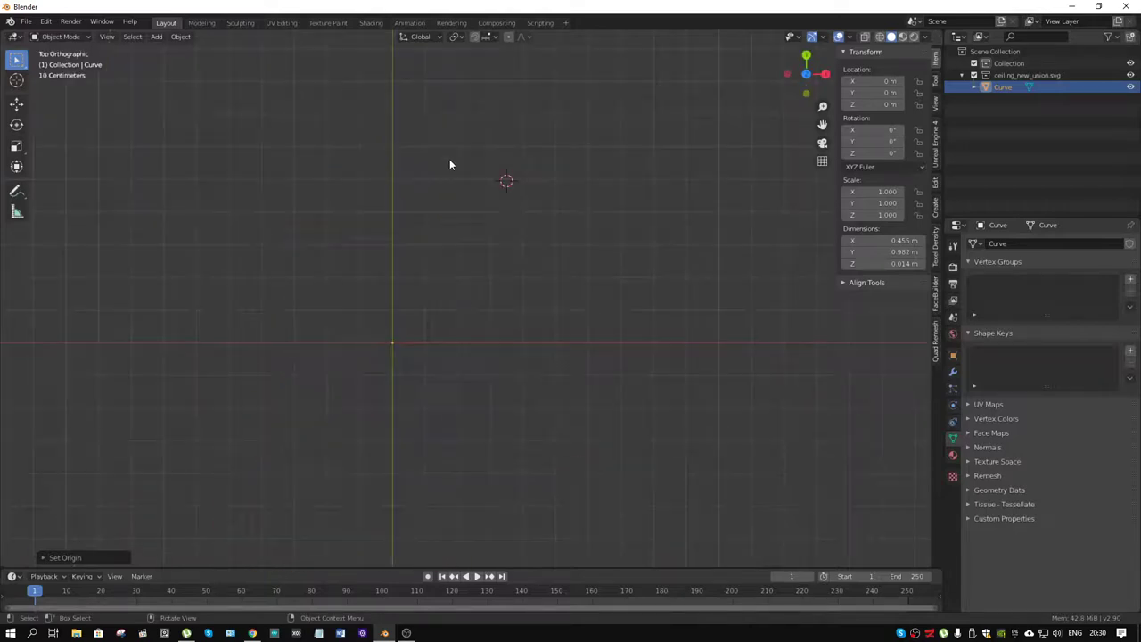
{"action": "key", "text": "ctrl+Tab"}
{"action": "left_click", "coordinate": [547, 295]}
{"action": "key", "text": "Home"}
{"action": "scroll", "coordinate": [453, 349], "scroll_direction": "down", "scroll_amount": 2}
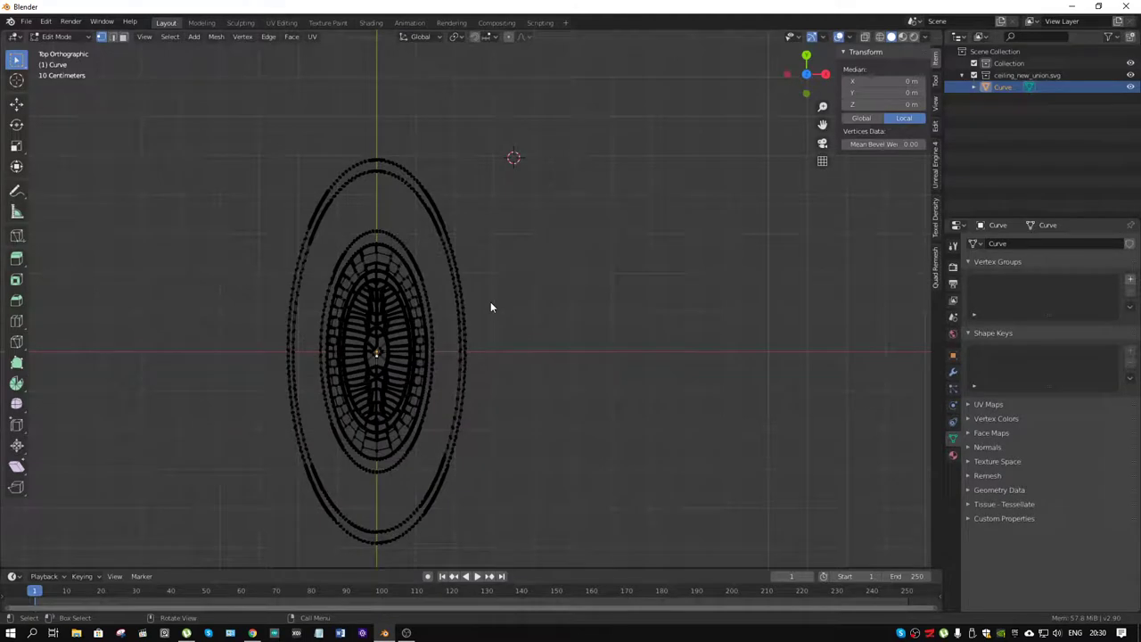
Deselect everything, then box-select and delete the vertices of the ornament's right half
{"action": "key", "text": "alt+a"}
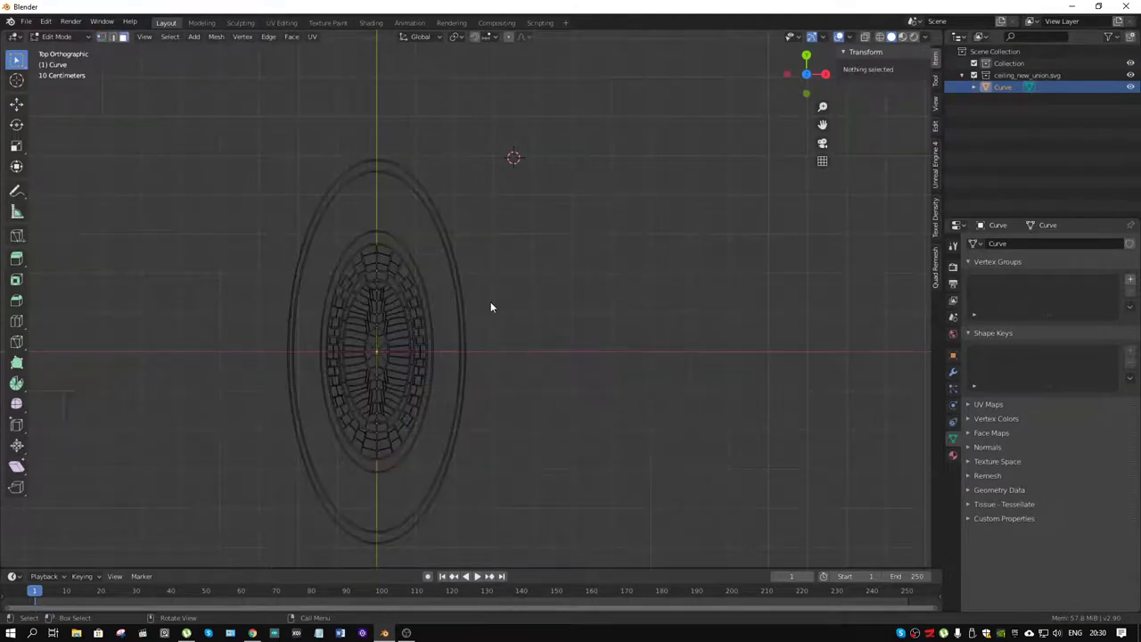
{"action": "scroll", "coordinate": [514, 331], "scroll_direction": "up", "scroll_amount": 2}
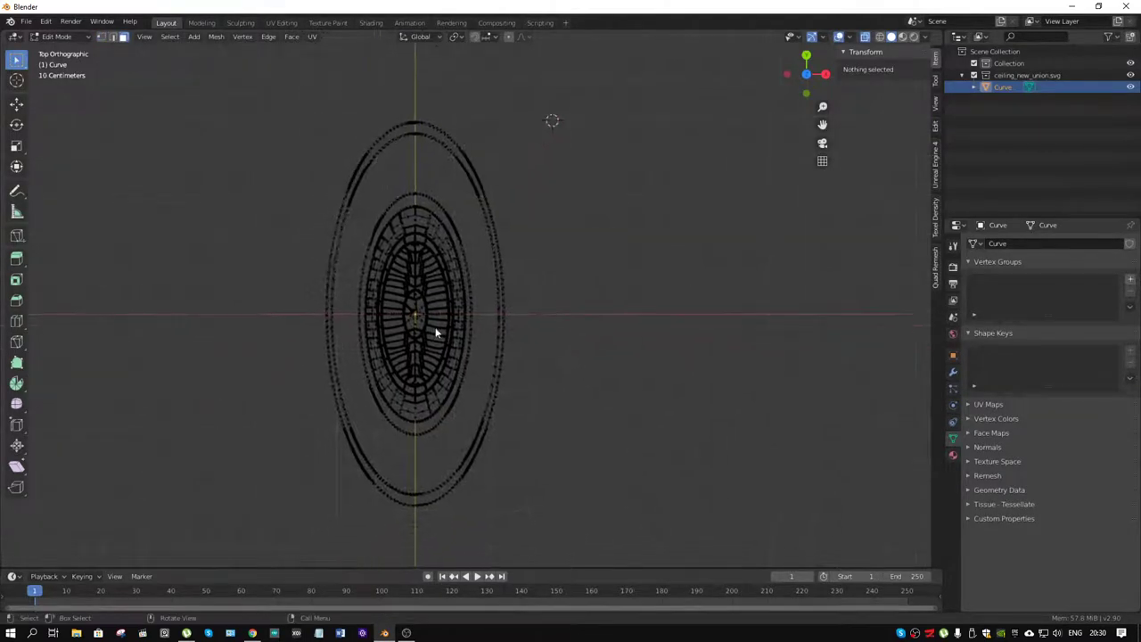
{"action": "scroll", "coordinate": [435, 332], "scroll_direction": "up", "scroll_amount": 5}
{"action": "scroll", "coordinate": [437, 326], "scroll_direction": "down", "scroll_amount": 3}
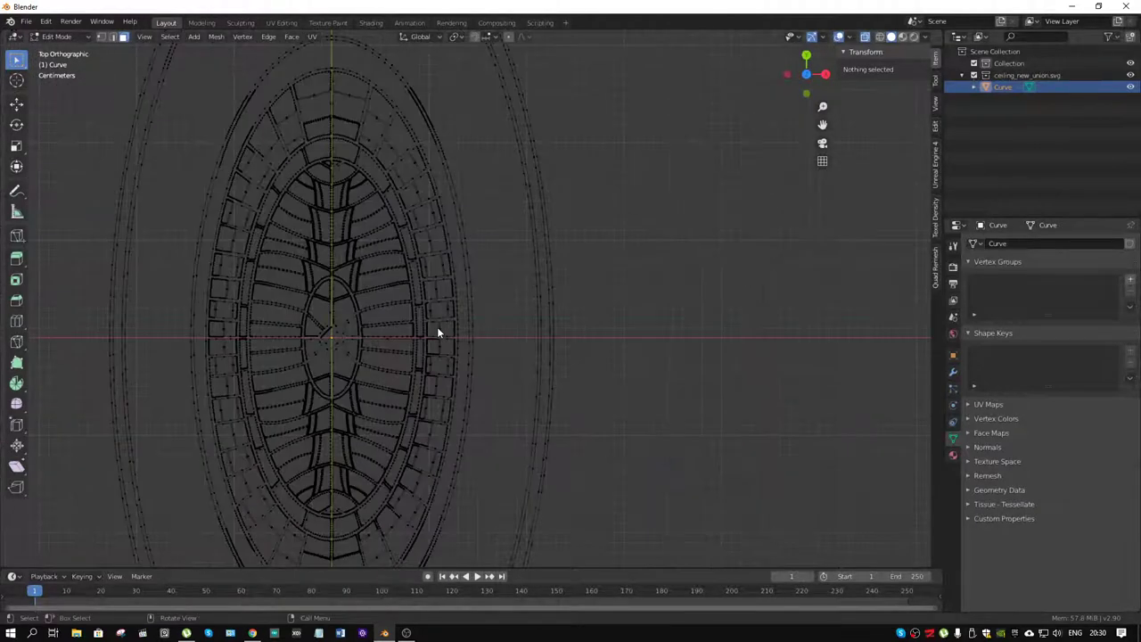
{"action": "scroll", "coordinate": [441, 325], "scroll_direction": "down", "scroll_amount": 3}
{"action": "left_click_drag", "start_coordinate": [627, 74], "coordinate": [415, 541]}
{"action": "key", "text": "x"}
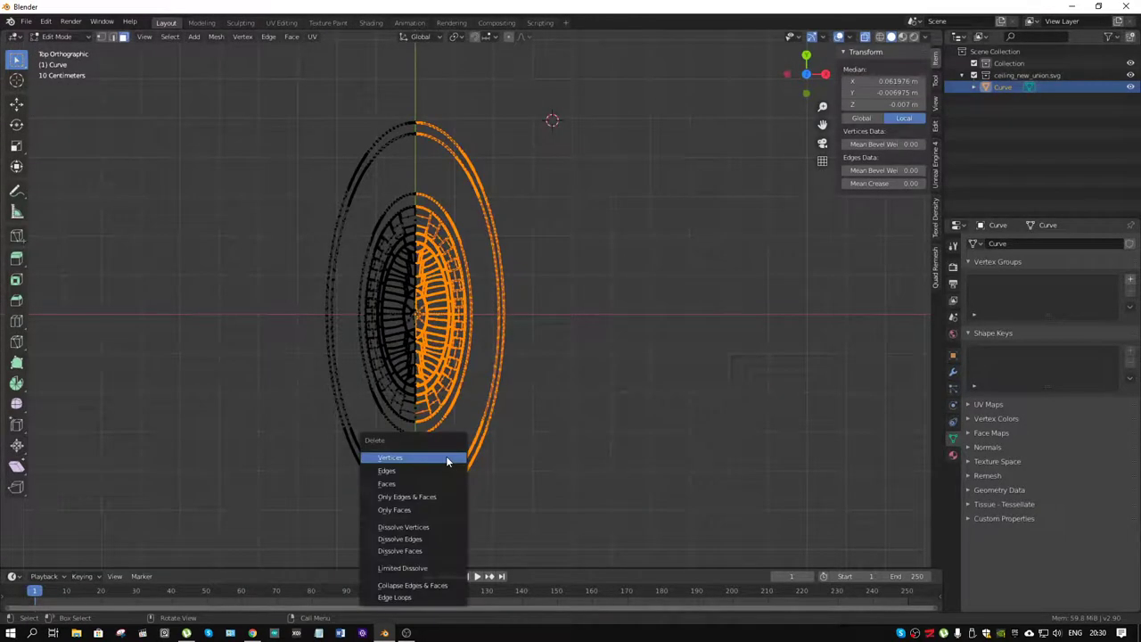
{"action": "left_click", "coordinate": [428, 486]}
Box-select the upper part of the remaining half and delete its faces, leaving the lower-left quarter
{"action": "scroll", "coordinate": [388, 341], "scroll_direction": "up", "scroll_amount": 3}
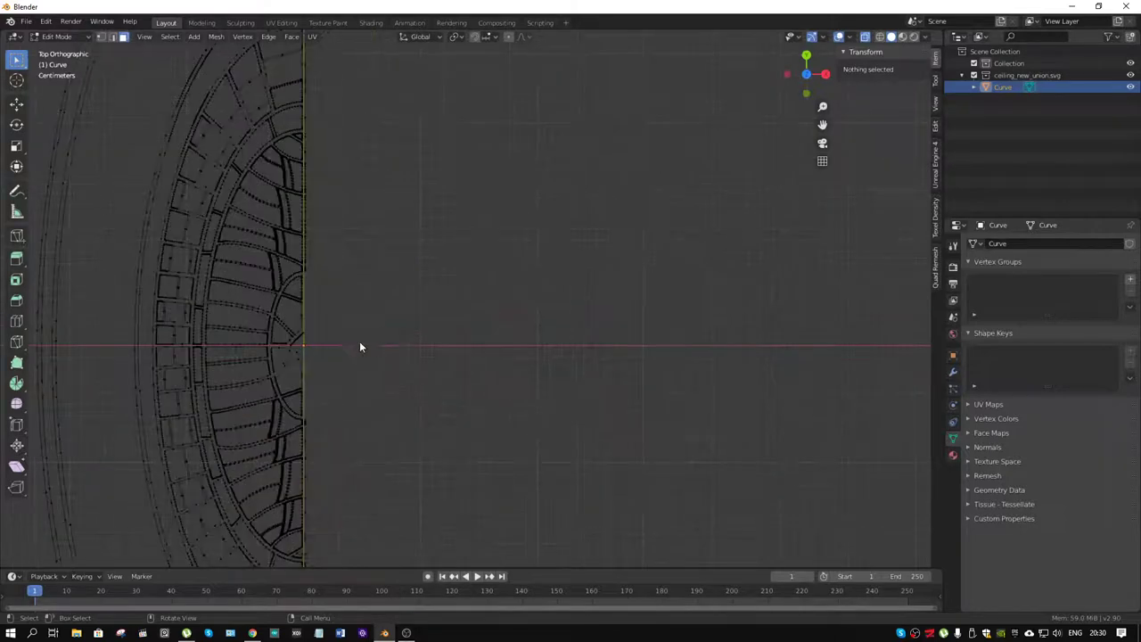
{"action": "middle_click_drag", "start_coordinate": [359, 344], "coordinate": [419, 352], "text": "shift"}
{"action": "scroll", "coordinate": [418, 352], "scroll_direction": "up", "scroll_amount": 2}
{"action": "scroll", "coordinate": [419, 352], "scroll_direction": "down", "scroll_amount": 1}
{"action": "scroll", "coordinate": [419, 358], "scroll_direction": "down", "scroll_amount": 2}
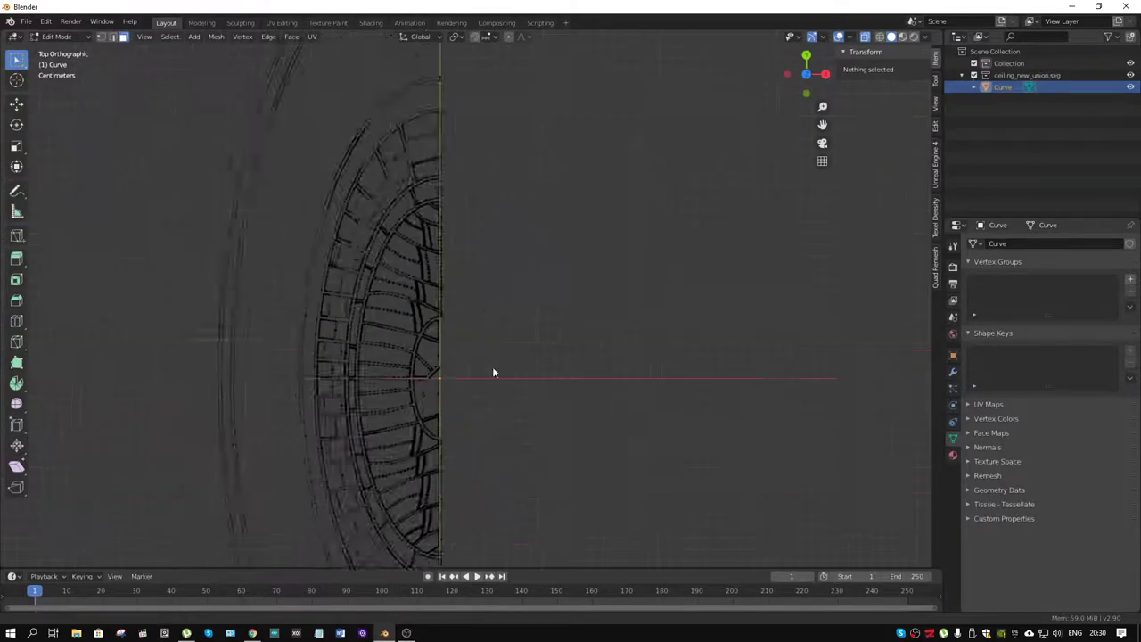
{"action": "scroll", "coordinate": [516, 209], "scroll_direction": "down", "scroll_amount": 1}
{"action": "left_click_drag", "start_coordinate": [530, 53], "coordinate": [168, 462]}
{"action": "key", "text": "x"}
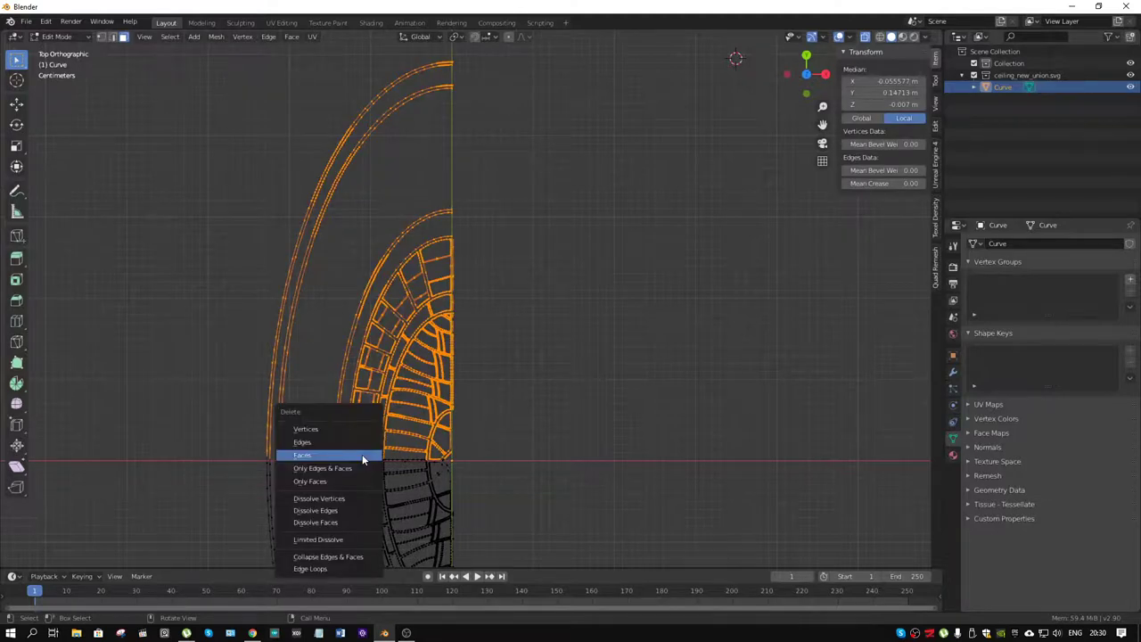
{"action": "left_click", "coordinate": [361, 453]}
{"action": "middle_click_drag", "start_coordinate": [362, 424], "coordinate": [488, 310], "text": "shift"}
{"action": "scroll", "coordinate": [487, 310], "scroll_direction": "up", "scroll_amount": 4}
{"action": "scroll", "coordinate": [487, 310], "scroll_direction": "up", "scroll_amount": 3}
{"action": "mouse_move", "coordinate": [374, 422]}
{"action": "middle_mouse_down", "text": "shift"}
{"action": "mouse_move", "coordinate": [451, 351]}
{"action": "mouse_move", "coordinate": [443, 357]}
{"action": "middle_mouse_up", "text": "shift"}
{"action": "scroll", "coordinate": [451, 351], "scroll_direction": "up", "scroll_amount": 3}
{"action": "scroll", "coordinate": [425, 350], "scroll_direction": "up", "scroll_amount": 1}
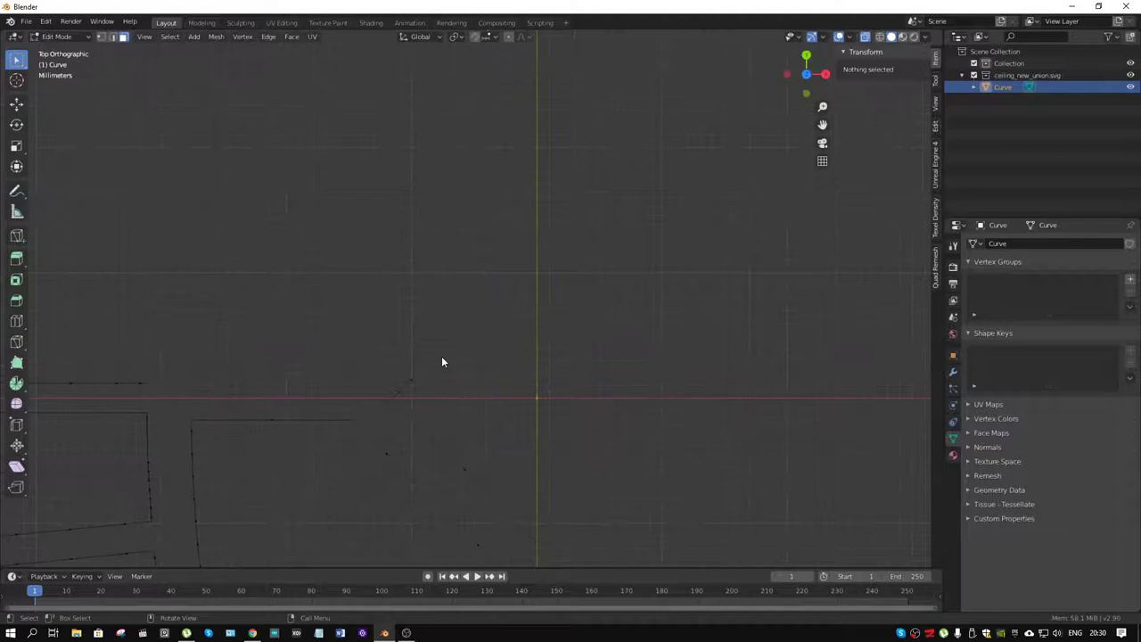
Delete the short leftover segment and other stray geometry near the origin line
{"action": "left_click_drag", "start_coordinate": [439, 354], "coordinate": [369, 396]}
{"action": "key", "text": "x"}
{"action": "left_click", "coordinate": [369, 397]}
{"action": "mouse_move", "coordinate": [369, 398]}
{"action": "middle_mouse_down", "text": "shift"}
{"action": "mouse_move", "coordinate": [660, 419]}
{"action": "mouse_move", "coordinate": [517, 387]}
{"action": "mouse_move", "coordinate": [627, 382]}
{"action": "middle_mouse_up", "text": "shift"}
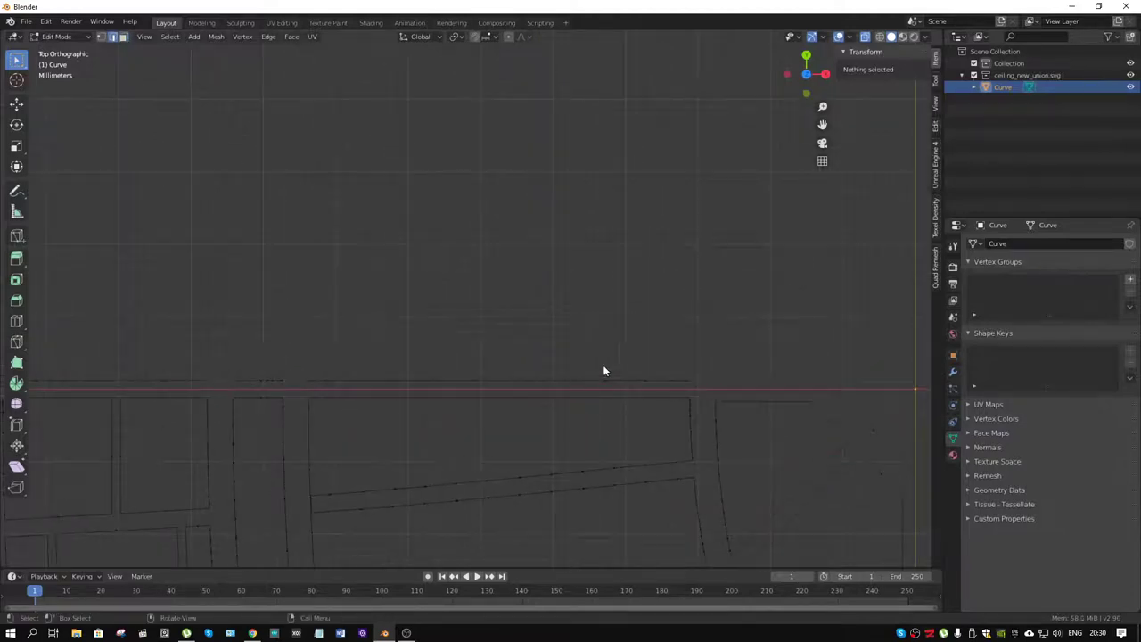
{"action": "scroll", "coordinate": [704, 353], "scroll_direction": "down", "scroll_amount": 2}
{"action": "scroll", "coordinate": [704, 353], "scroll_direction": "down", "scroll_amount": 2}
{"action": "mouse_move", "coordinate": [711, 311]}
{"action": "left_mouse_down"}
{"action": "mouse_move", "coordinate": [291, 350]}
{"action": "mouse_move", "coordinate": [135, 350]}
{"action": "left_mouse_up"}
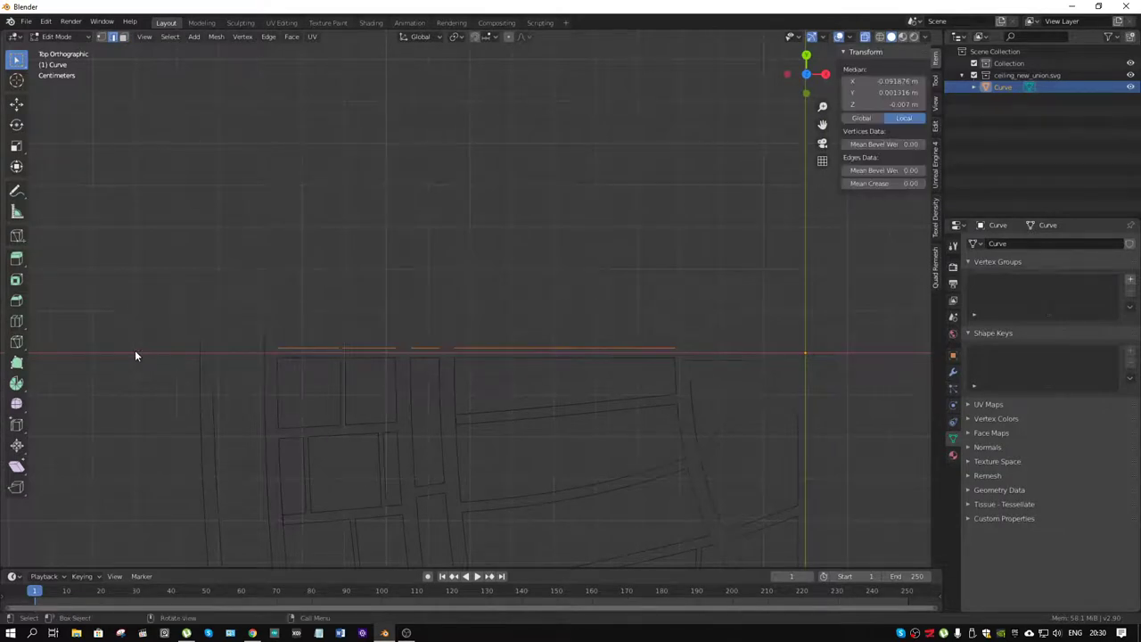
{"action": "key", "text": "x"}
{"action": "left_click", "coordinate": [135, 352]}
Select the loose edge tops of the vertical edges lying near the X axis
{"action": "middle_click_drag", "start_coordinate": [135, 352], "coordinate": [375, 326], "text": "shift"}
{"action": "scroll", "coordinate": [366, 356], "scroll_direction": "up", "scroll_amount": 2}
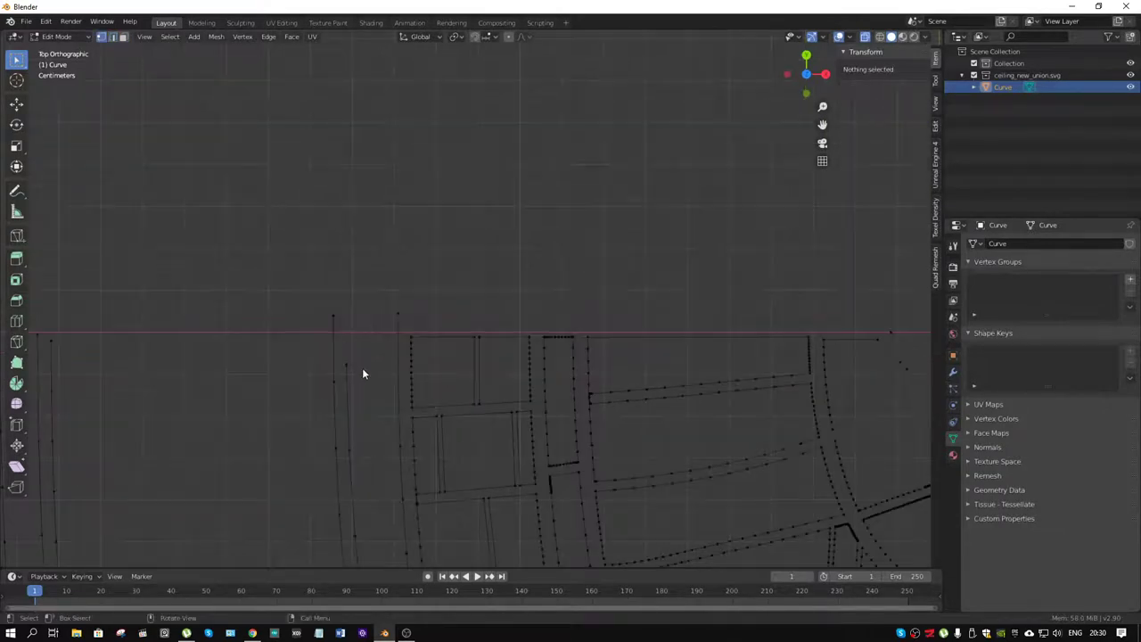
{"action": "scroll", "coordinate": [356, 370], "scroll_direction": "up", "scroll_amount": 2}
{"action": "scroll", "coordinate": [374, 379], "scroll_direction": "up", "scroll_amount": 2}
{"action": "scroll", "coordinate": [428, 387], "scroll_direction": "up", "scroll_amount": 1}
{"action": "key", "text": "c"}
{"action": "left_click", "coordinate": [409, 404]}
{"action": "key", "text": "Escape"}
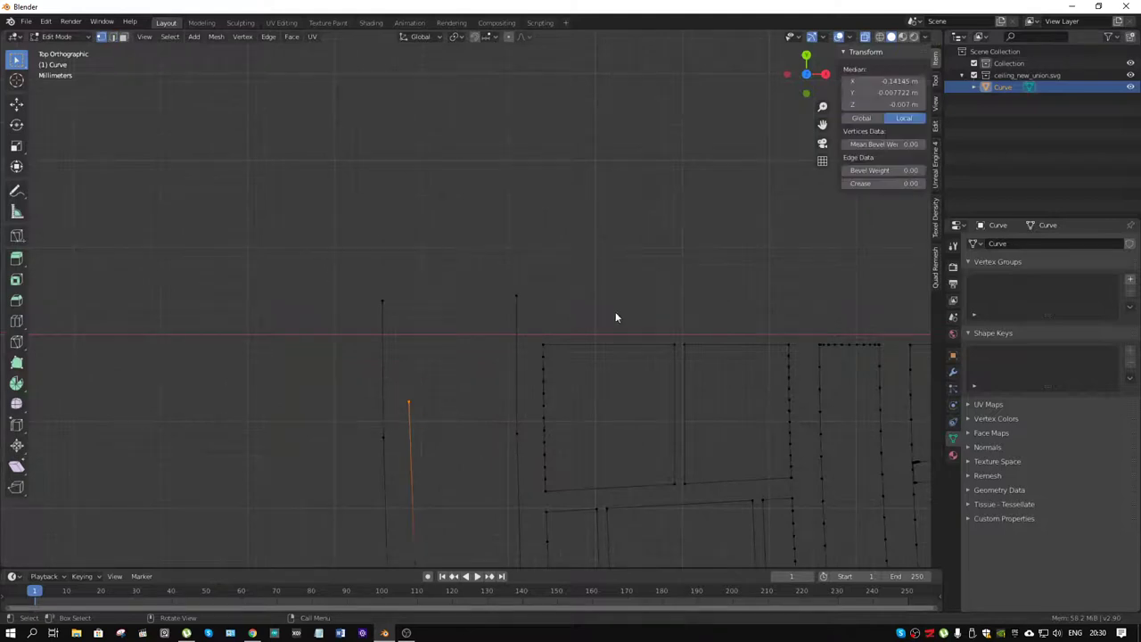
{"action": "left_click_drag", "start_coordinate": [551, 273], "coordinate": [319, 327]}
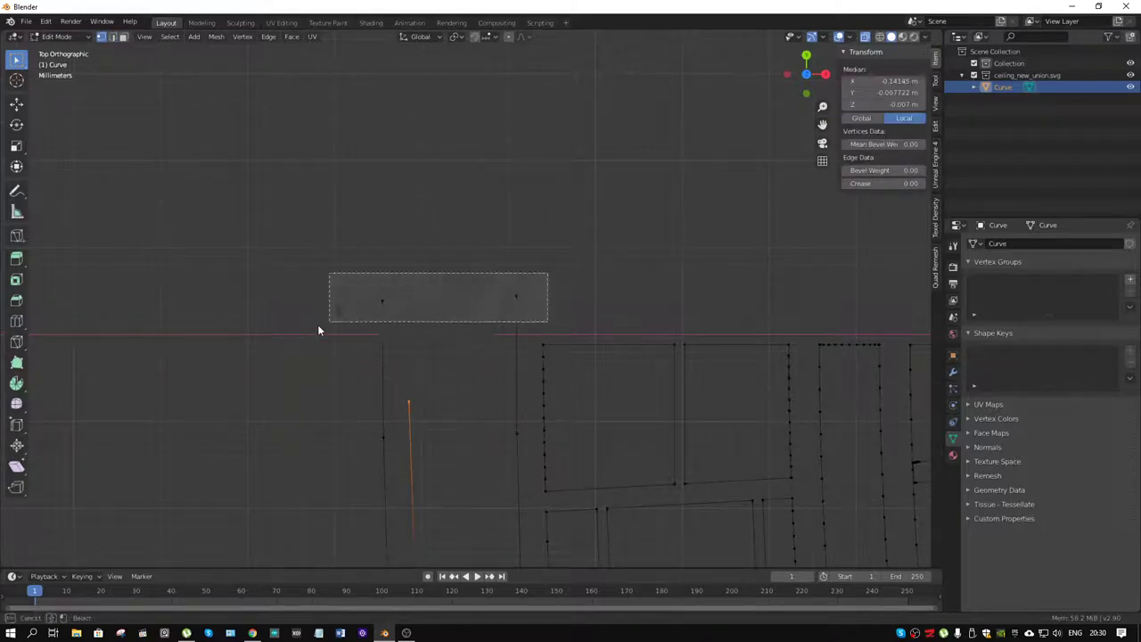
{"action": "scroll", "coordinate": [425, 392], "scroll_direction": "down", "scroll_amount": 5}
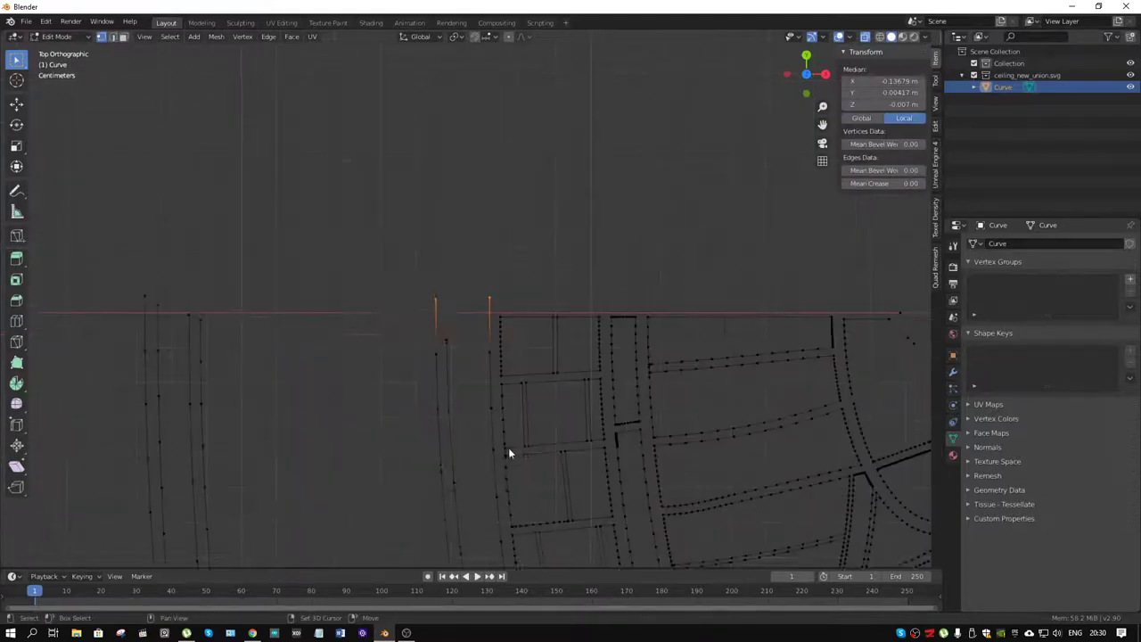
{"action": "middle_click_drag", "start_coordinate": [509, 452], "coordinate": [507, 361], "text": "shift"}
{"action": "middle_click_drag", "start_coordinate": [411, 255], "coordinate": [536, 321], "text": "shift"}
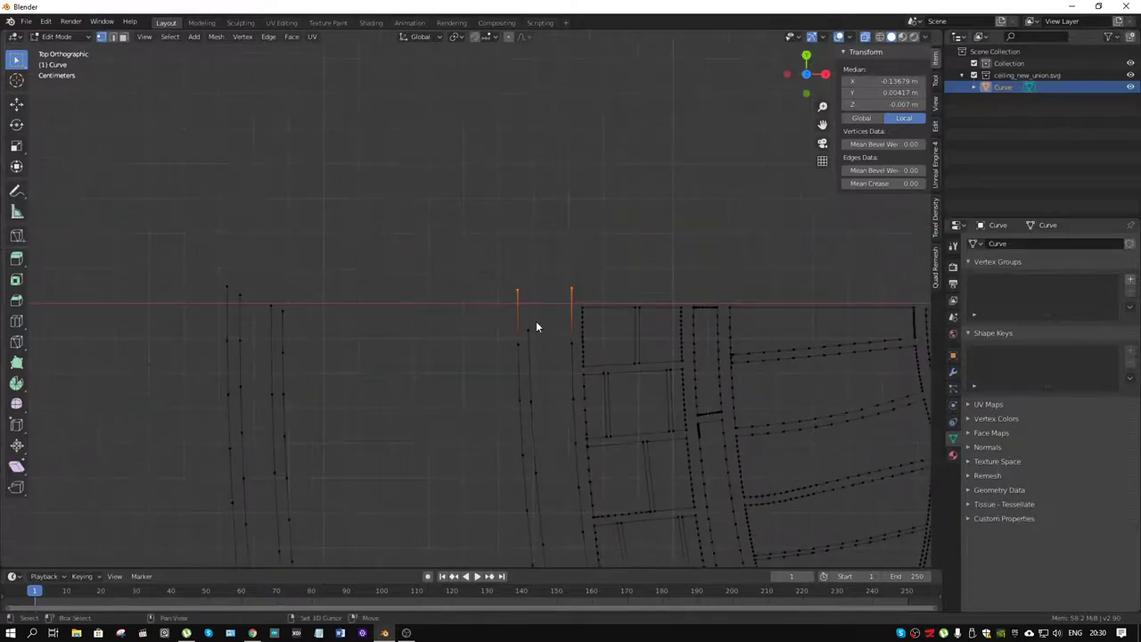
{"action": "left_click", "coordinate": [533, 319], "text": "shift"}
{"action": "left_click_drag", "start_coordinate": [247, 257], "coordinate": [196, 306], "text": "shift"}
Scale the selected tops to zero along Y and set their Median Y to exactly 0
{"action": "key", "text": "s"}
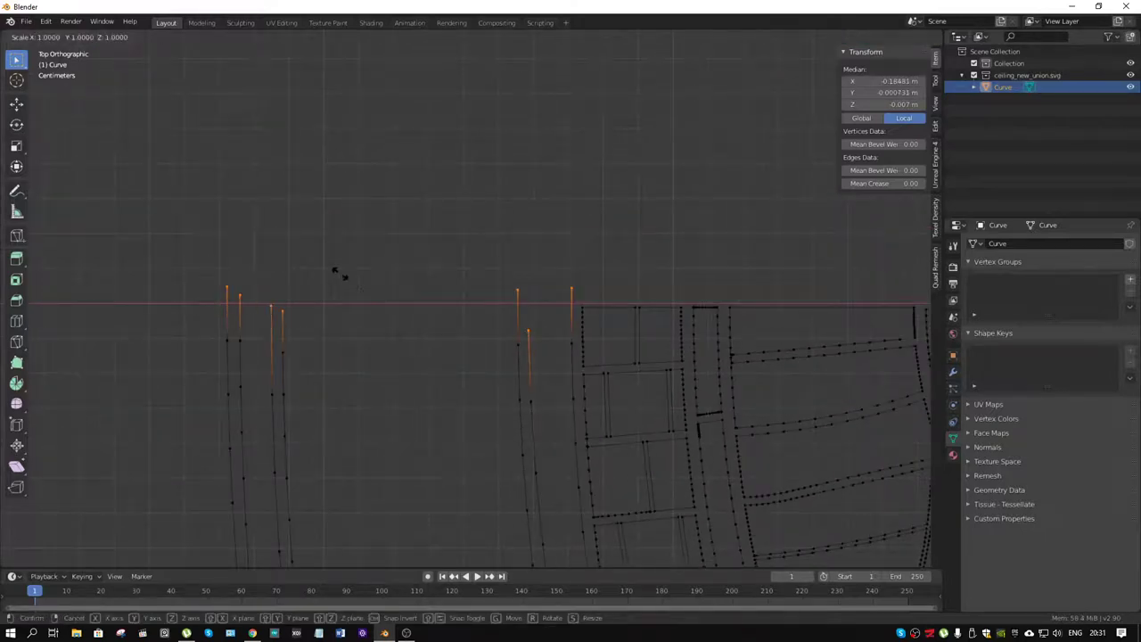
{"action": "key", "text": "y"}
{"action": "key", "text": "0"}
{"action": "key", "text": "Return"}
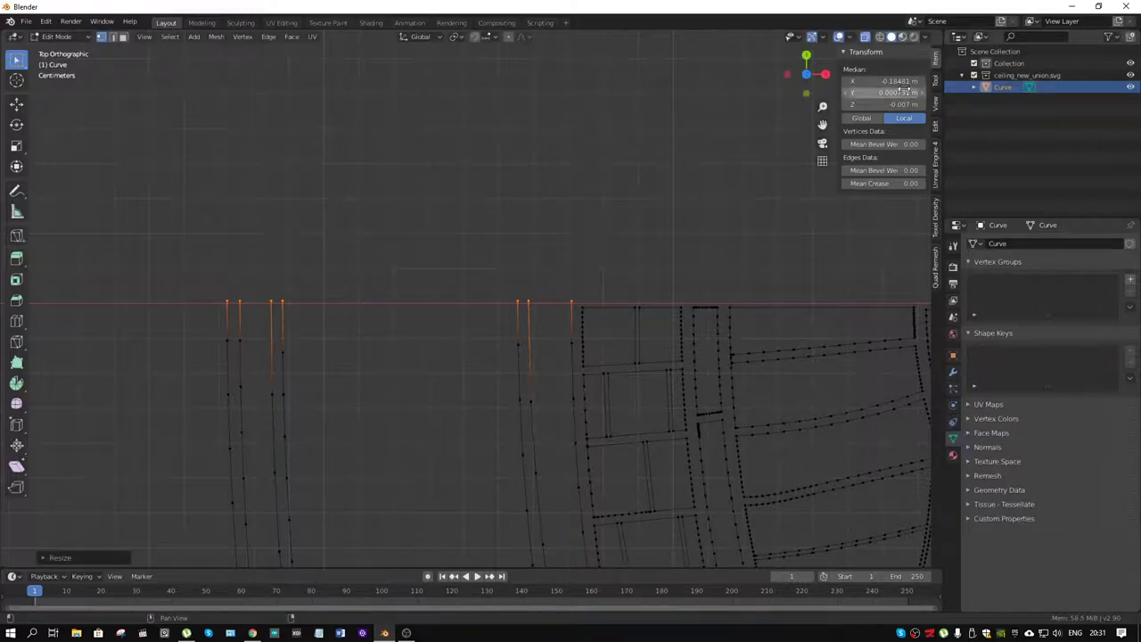
{"action": "left_click", "coordinate": [883, 92]}
{"action": "type", "text": "0"}
{"action": "key", "text": "Return"}
{"action": "mouse_move", "coordinate": [655, 413]}
{"action": "middle_mouse_down", "text": "shift"}
{"action": "mouse_move", "coordinate": [521, 330]}
{"action": "mouse_move", "coordinate": [630, 346]}
{"action": "mouse_move", "coordinate": [699, 305]}
{"action": "mouse_move", "coordinate": [671, 329]}
{"action": "mouse_move", "coordinate": [658, 153]}
{"action": "mouse_move", "coordinate": [597, 285]}
{"action": "middle_mouse_up", "text": "shift"}
Box-select the vertices along the vertical axis line and delete them
{"action": "scroll", "coordinate": [593, 283], "scroll_direction": "up", "scroll_amount": 2}
{"action": "left_click_drag", "start_coordinate": [607, 264], "coordinate": [574, 463]}
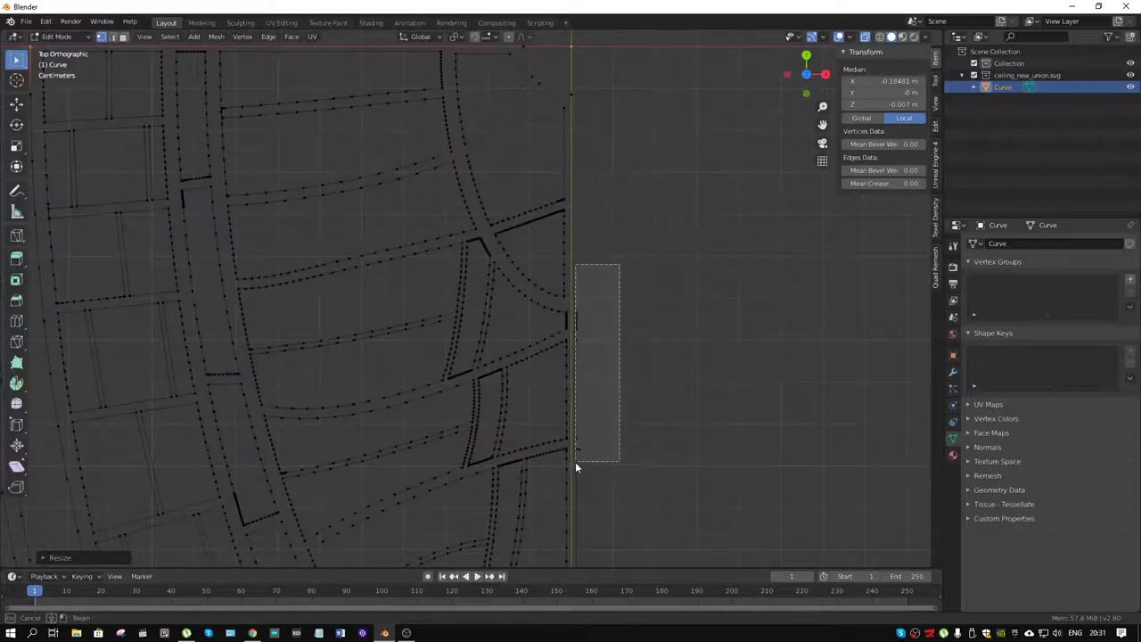
{"action": "mouse_move", "coordinate": [618, 505]}
{"action": "middle_mouse_down", "text": "shift"}
{"action": "mouse_move", "coordinate": [636, 194]}
{"action": "mouse_move", "coordinate": [598, 288]}
{"action": "middle_mouse_up", "text": "shift"}
{"action": "left_click", "coordinate": [654, 252]}
{"action": "scroll", "coordinate": [653, 186], "scroll_direction": "up", "scroll_amount": 2}
{"action": "left_click_drag", "start_coordinate": [619, 137], "coordinate": [546, 495]}
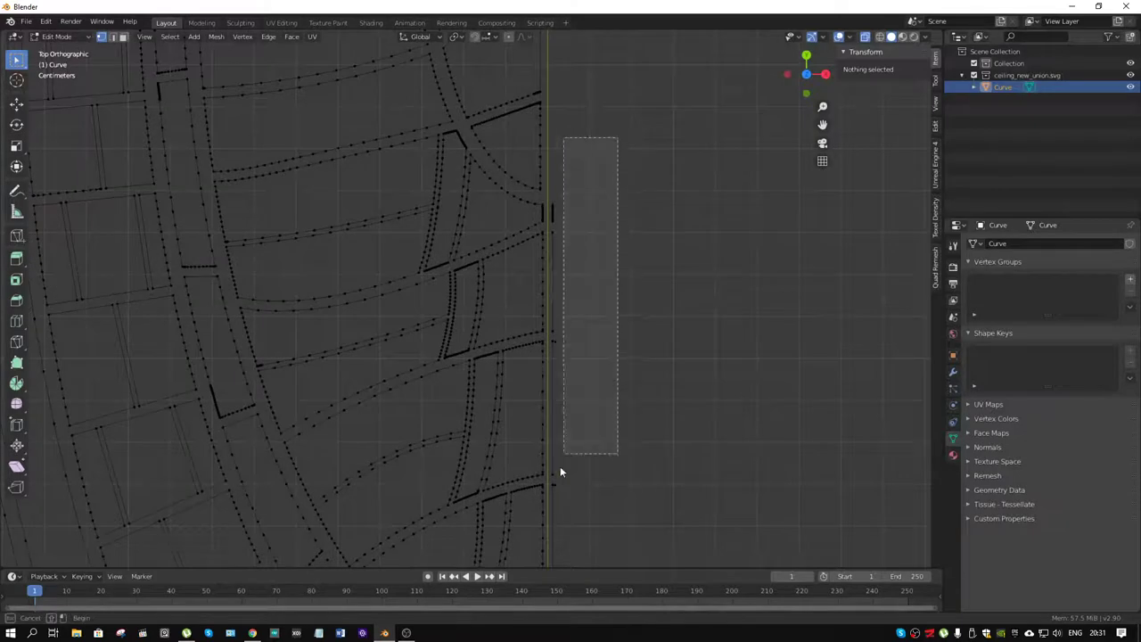
{"action": "mouse_move", "coordinate": [546, 495]}
{"action": "middle_mouse_down", "text": "shift"}
{"action": "mouse_move", "coordinate": [634, 216]}
{"action": "mouse_move", "coordinate": [622, 325]}
{"action": "middle_mouse_up", "text": "shift"}
{"action": "left_click_drag", "start_coordinate": [632, 152], "coordinate": [579, 408]}
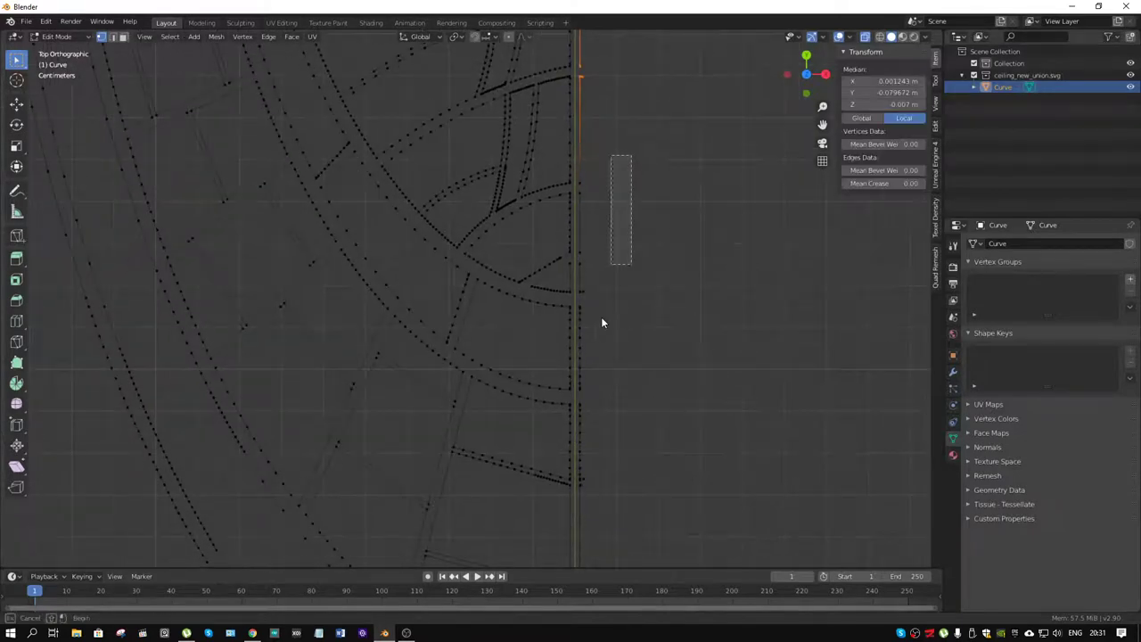
{"action": "middle_click_drag", "start_coordinate": [616, 453], "coordinate": [659, 283], "text": "shift"}
{"action": "left_click_drag", "start_coordinate": [684, 185], "coordinate": [605, 515]}
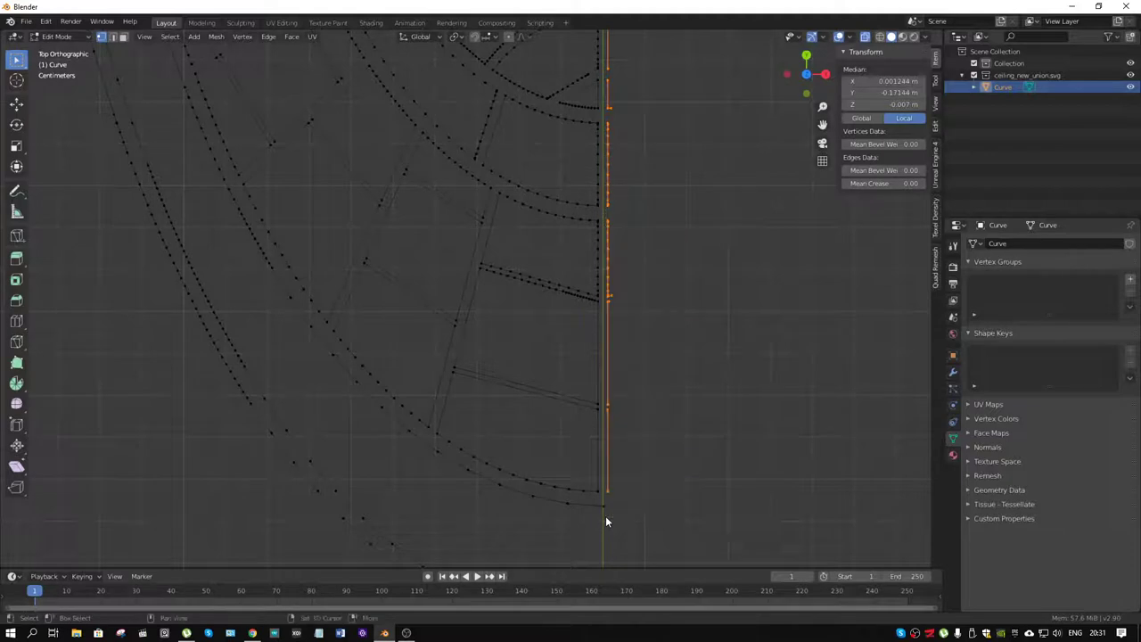
{"action": "key", "text": "x"}
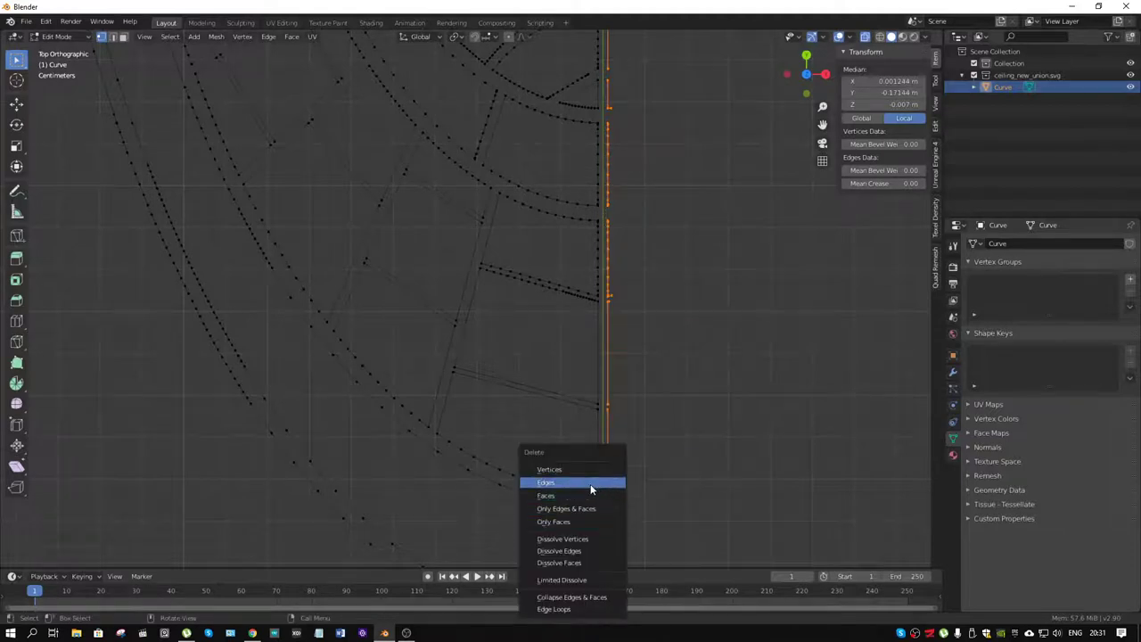
{"action": "left_click", "coordinate": [592, 484]}
Line up the lower curve ends with S X 0 and set the upper curve end's X to 0
{"action": "middle_click_drag", "start_coordinate": [666, 491], "coordinate": [657, 310], "text": "shift"}
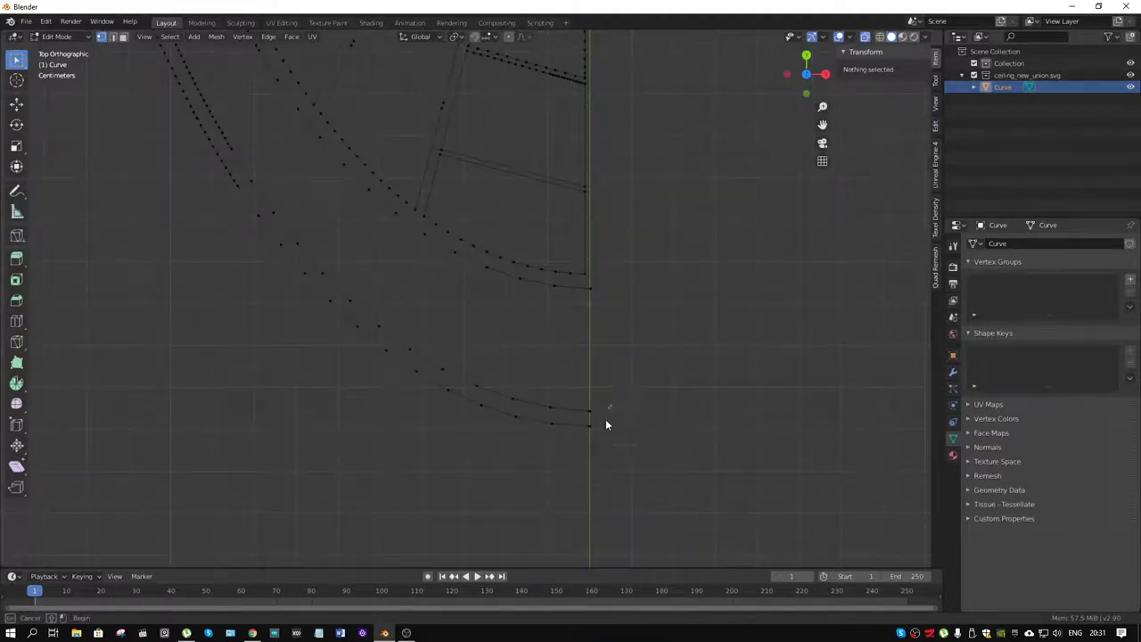
{"action": "left_click_drag", "start_coordinate": [570, 397], "coordinate": [606, 432]}
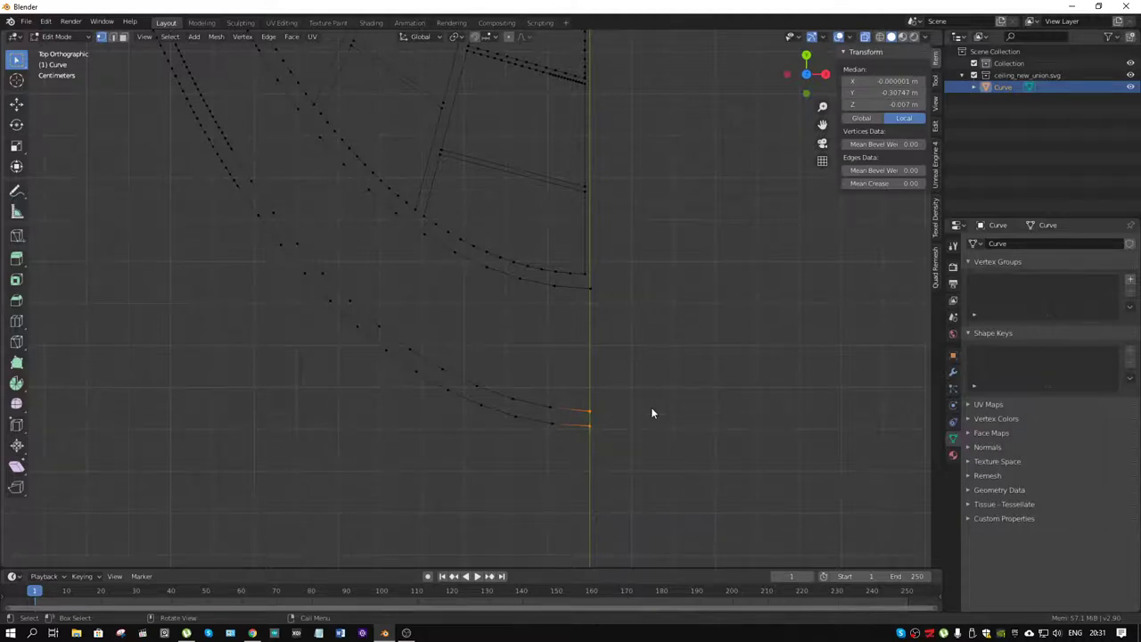
{"action": "type", "text": "sx0"}
{"action": "key", "text": "Return"}
{"action": "key", "text": "BackSpace"}
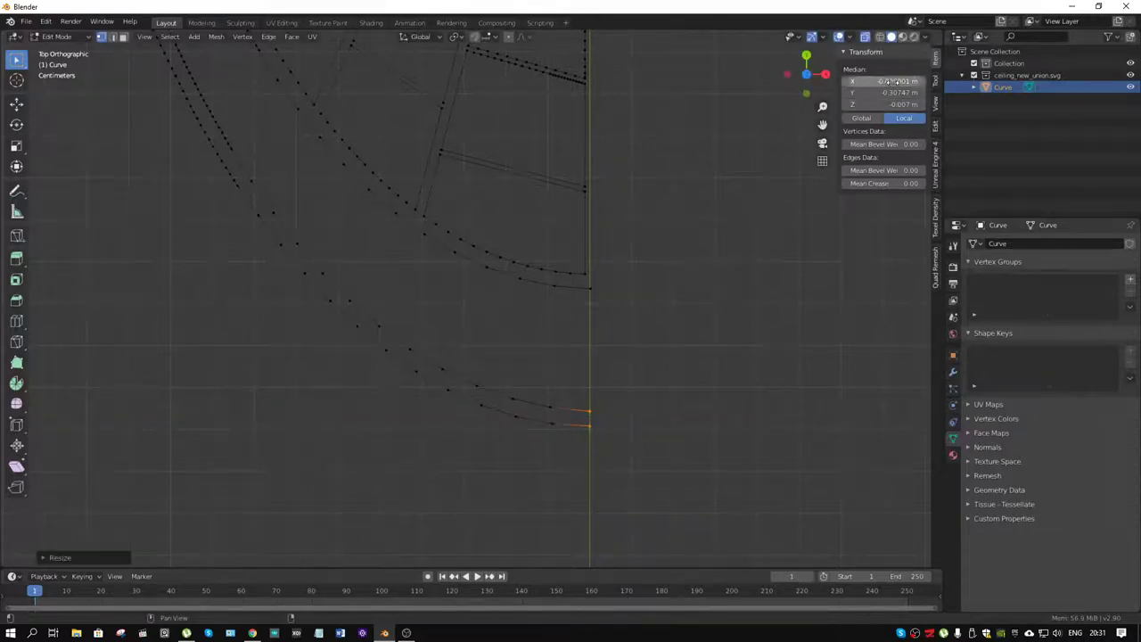
{"action": "left_click_drag", "start_coordinate": [624, 270], "coordinate": [579, 303]}
{"action": "left_click", "coordinate": [891, 81]}
{"action": "type", "text": "0"}
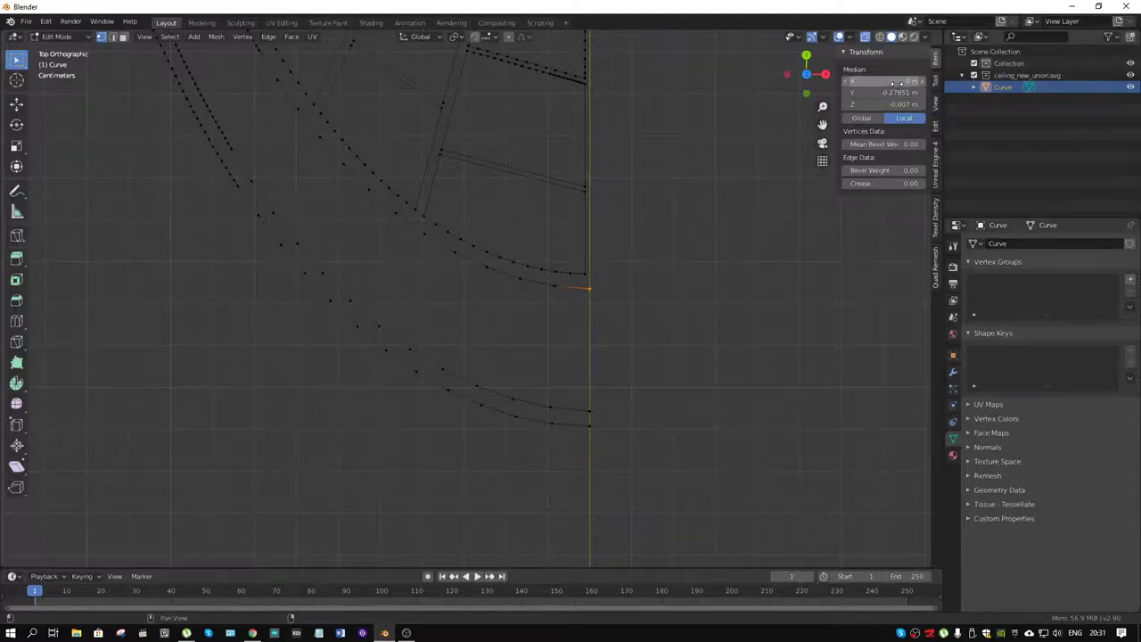
{"action": "key", "text": "Return"}
Delete the stray vertices left at the curve ends along the axis
{"action": "scroll", "coordinate": [601, 363], "scroll_direction": "down", "scroll_amount": 2}
{"action": "scroll", "coordinate": [601, 363], "scroll_direction": "down", "scroll_amount": 2}
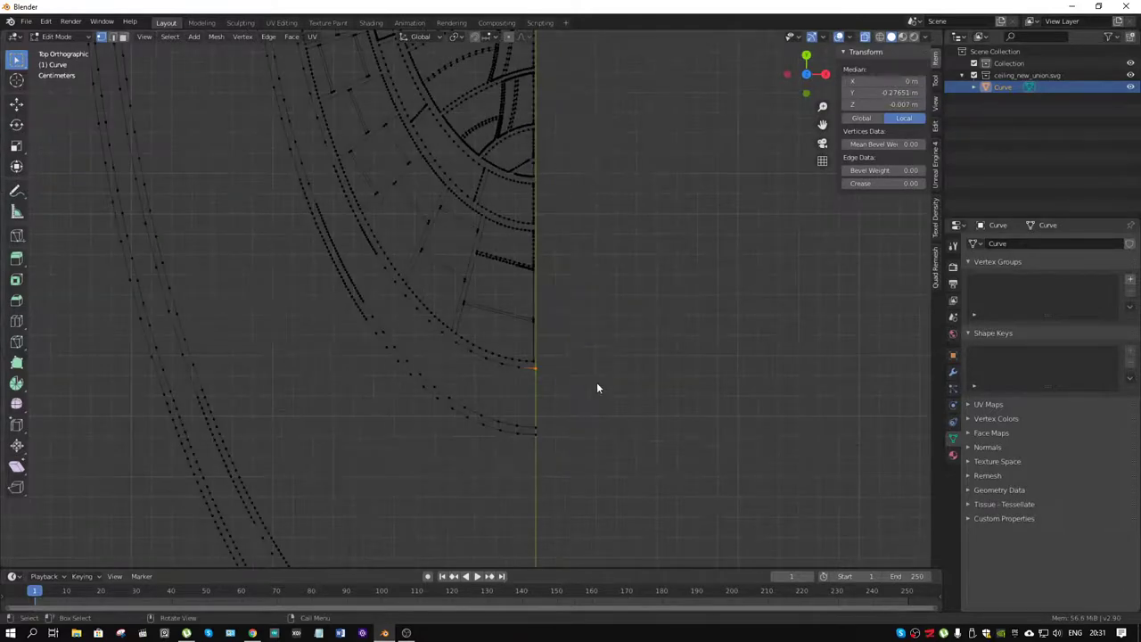
{"action": "scroll", "coordinate": [616, 158], "scroll_direction": "up", "scroll_amount": 4}
{"action": "scroll", "coordinate": [613, 363], "scroll_direction": "up", "scroll_amount": 1}
{"action": "middle_click_drag", "start_coordinate": [613, 363], "coordinate": [565, 311], "text": "shift"}
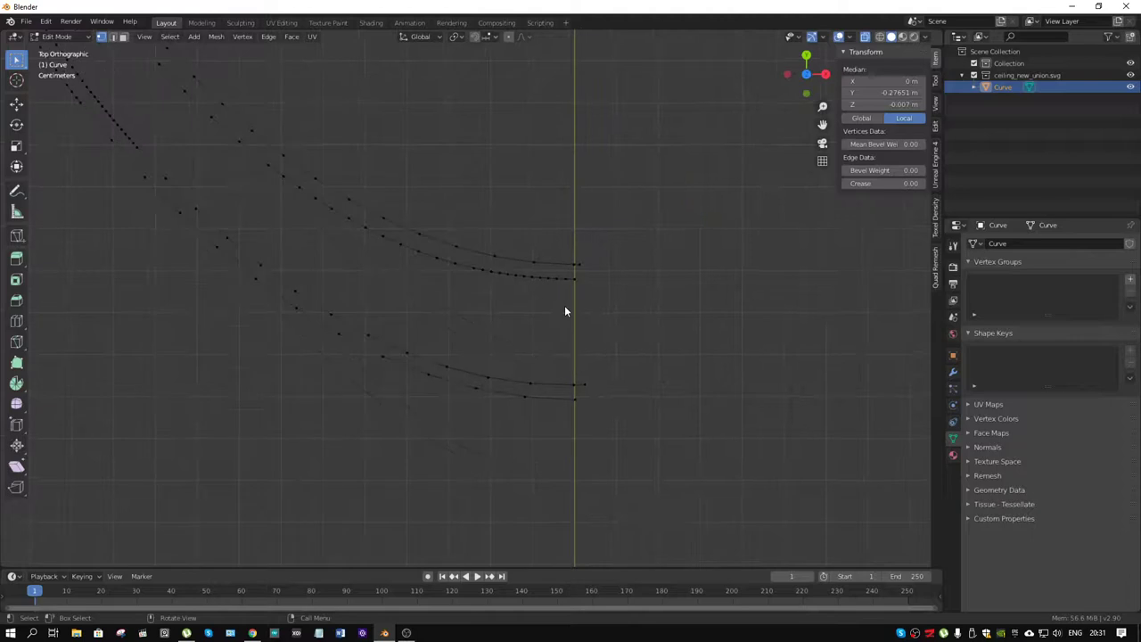
{"action": "scroll", "coordinate": [624, 279], "scroll_direction": "up", "scroll_amount": 1}
{"action": "left_click_drag", "start_coordinate": [614, 245], "coordinate": [601, 271]}
{"action": "key", "text": "x"}
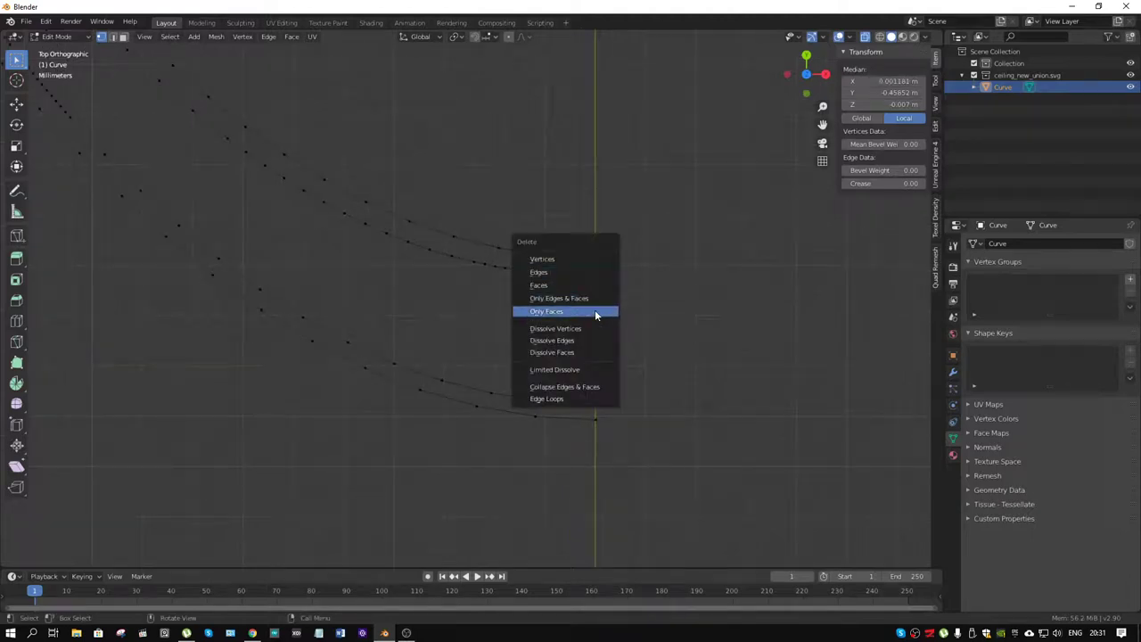
{"action": "left_click", "coordinate": [581, 259]}
{"action": "left_click_drag", "start_coordinate": [628, 392], "coordinate": [600, 406]}
{"action": "key", "text": "x"}
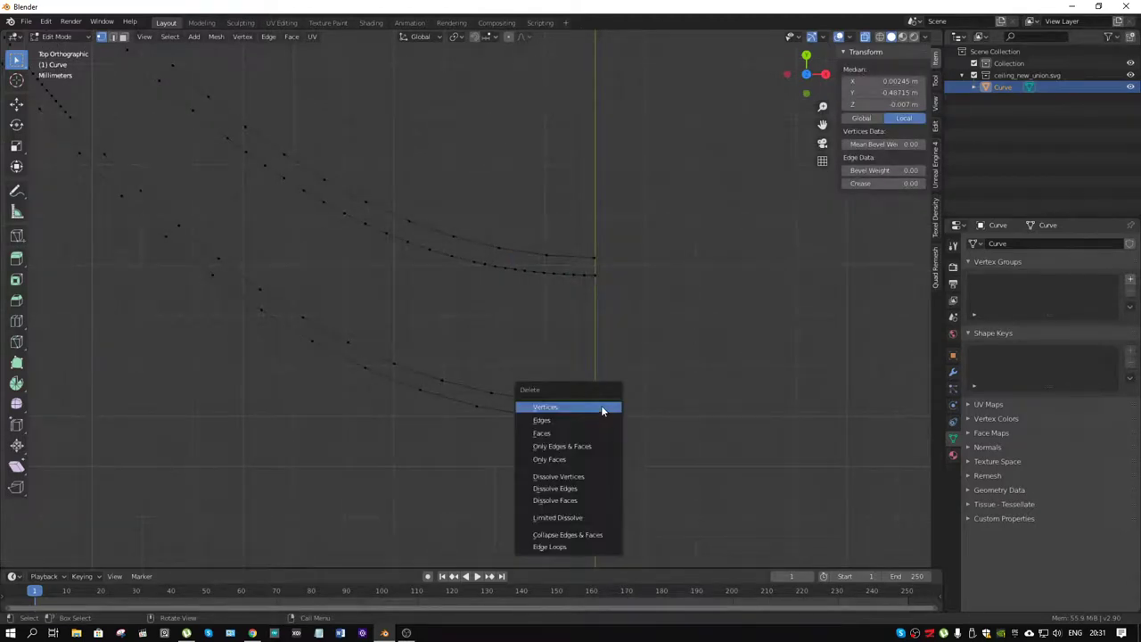
{"action": "left_click", "coordinate": [600, 406]}
Select the curve-end vertices at the axis and set their Median X to exactly 0
{"action": "left_click_drag", "start_coordinate": [630, 214], "coordinate": [592, 492]}
{"action": "key", "text": "g"}
{"action": "key", "text": "x"}
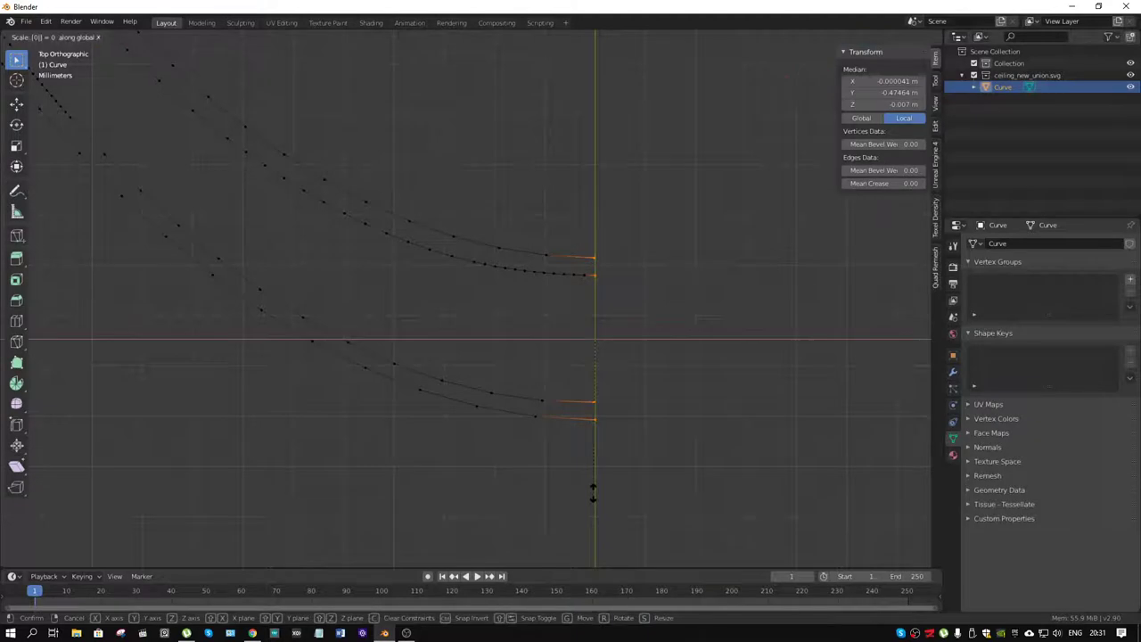
{"action": "key", "text": "Return"}
{"action": "left_click", "coordinate": [885, 81]}
{"action": "type", "text": "0"}
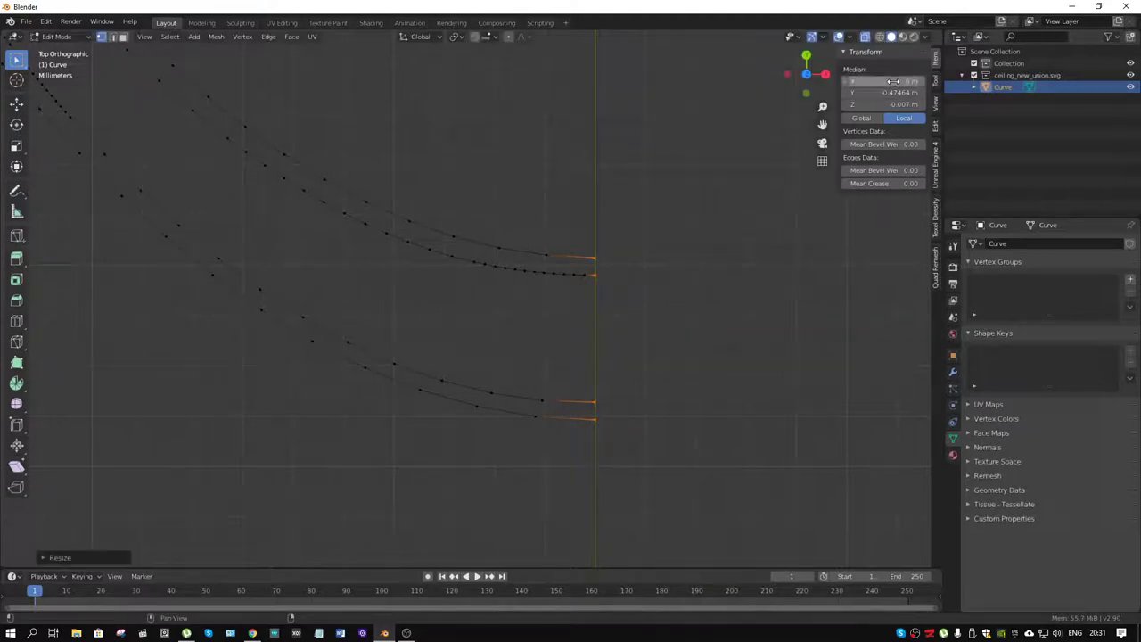
{"action": "key", "text": "Return"}
{"action": "left_click", "coordinate": [644, 237]}
Fill the upper pair of border curves into a band, then select the lower pair and orbit
{"action": "key", "text": "l"}
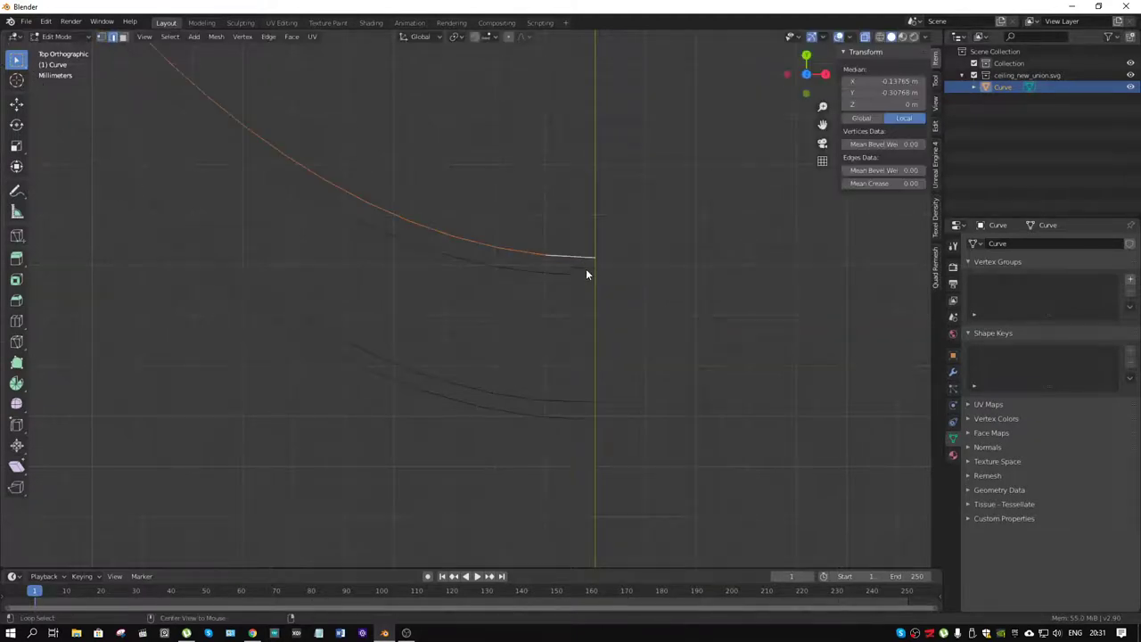
{"action": "key", "text": "f"}
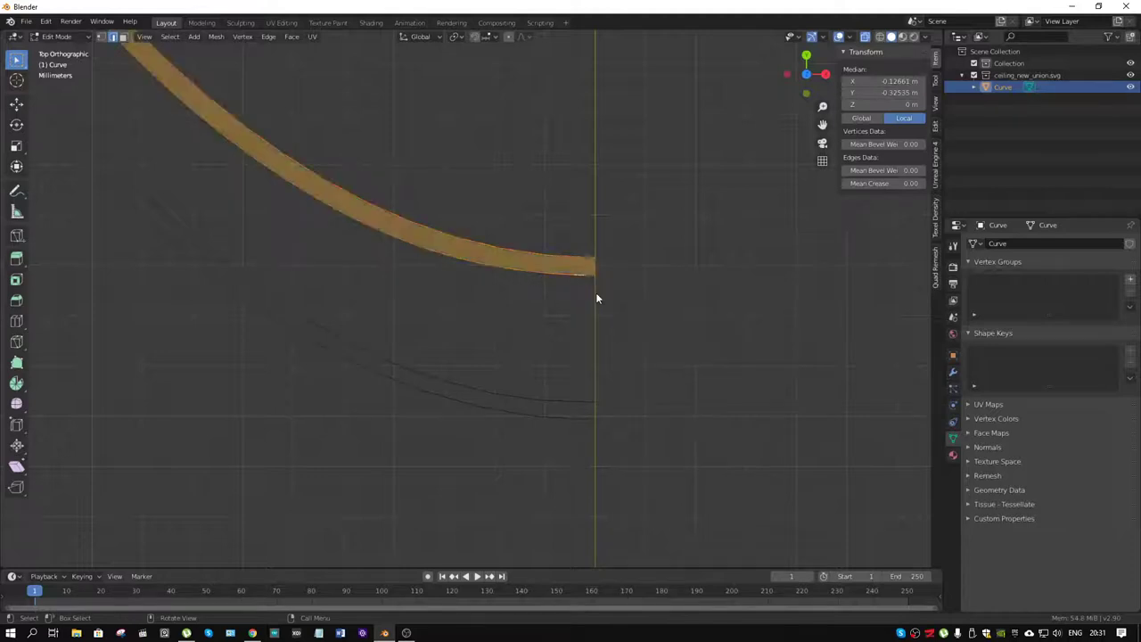
{"action": "left_click", "coordinate": [568, 402], "text": "alt"}
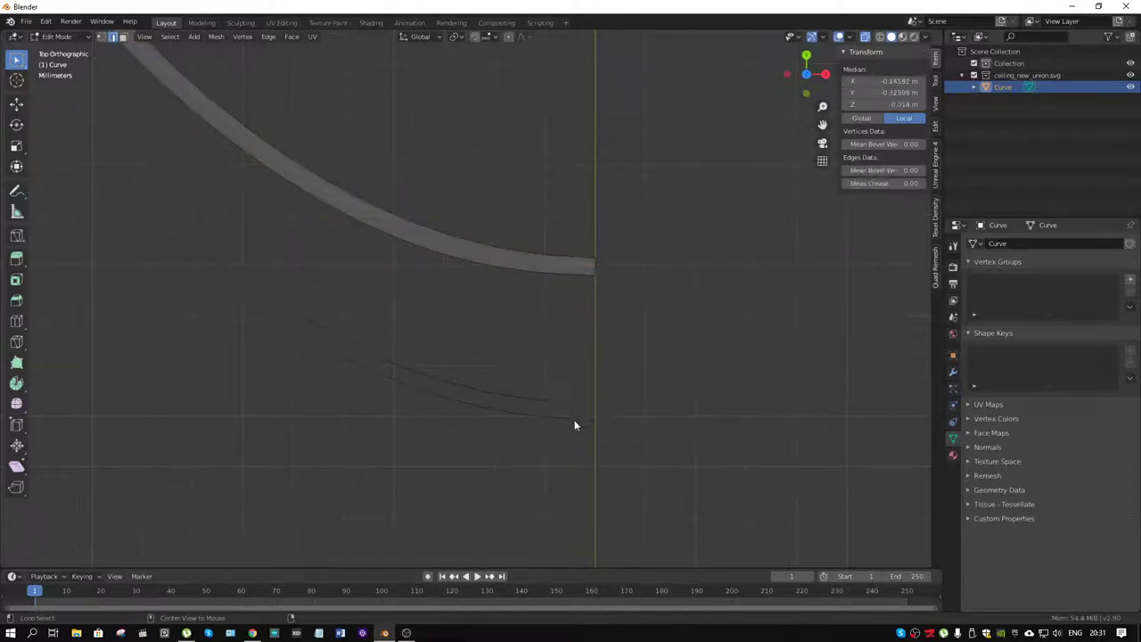
{"action": "left_click", "coordinate": [567, 417], "text": "alt"}
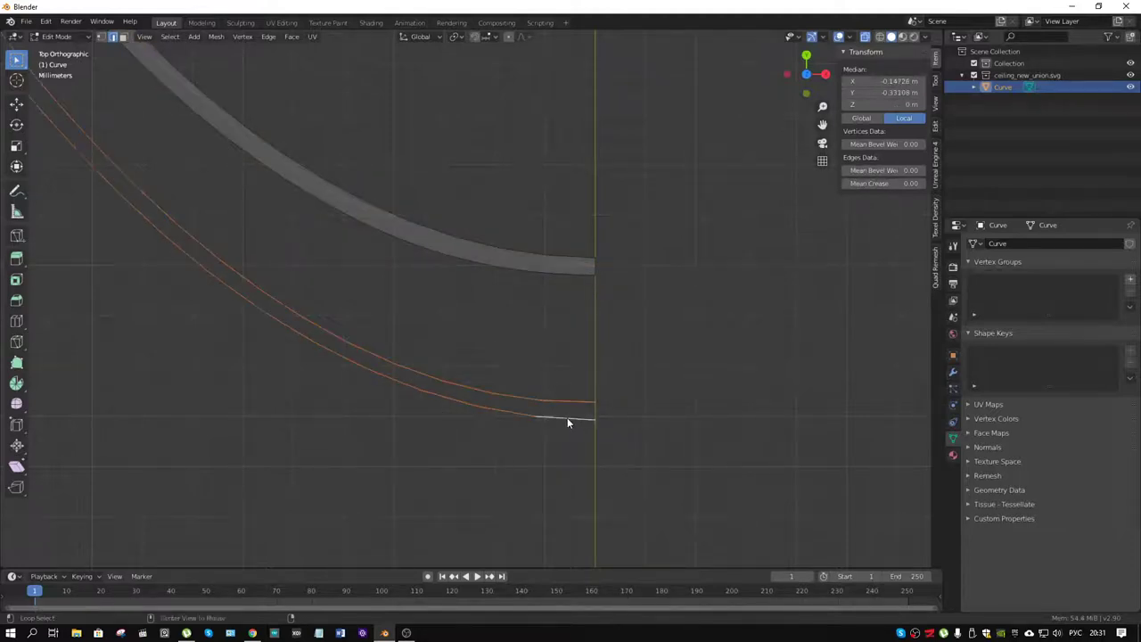
{"action": "scroll", "coordinate": [567, 422], "scroll_direction": "down", "scroll_amount": 2}
{"action": "mouse_move", "coordinate": [576, 410]}
{"action": "middle_mouse_down"}
{"action": "mouse_move", "coordinate": [538, 334]}
{"action": "mouse_move", "coordinate": [474, 298]}
{"action": "mouse_move", "coordinate": [509, 267]}
{"action": "mouse_move", "coordinate": [463, 296]}
{"action": "middle_mouse_up"}
Turn off see-through display and try loop and linked selections on the inner wall
{"action": "scroll", "coordinate": [463, 296], "scroll_direction": "down", "scroll_amount": 3}
{"action": "scroll", "coordinate": [509, 293], "scroll_direction": "down", "scroll_amount": 2}
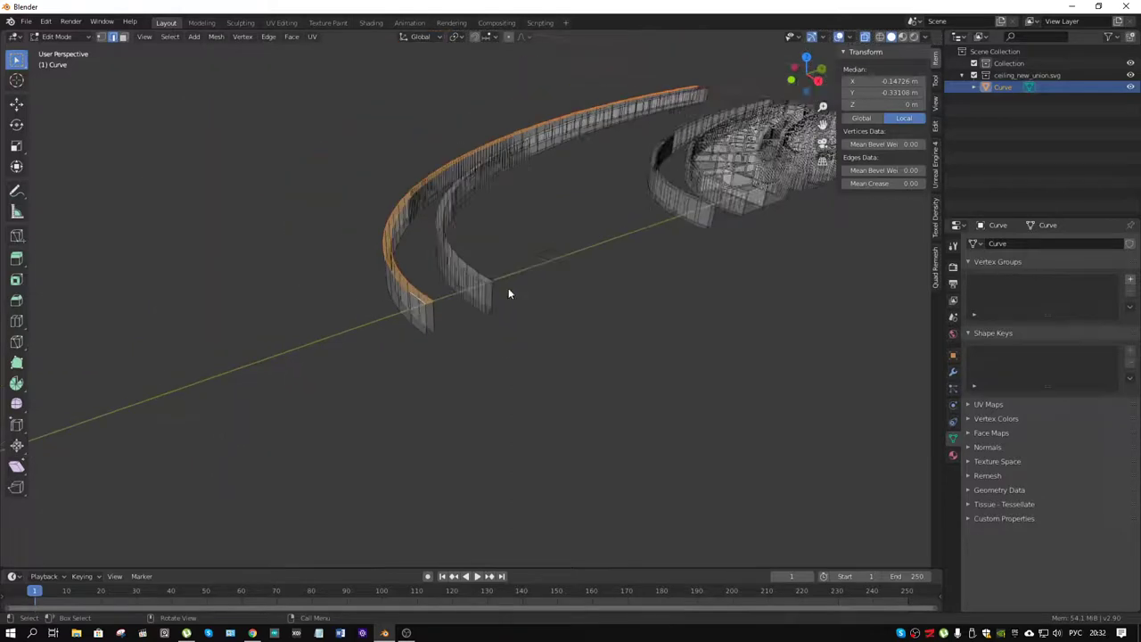
{"action": "middle_click_drag", "start_coordinate": [543, 237], "coordinate": [547, 299]}
{"action": "scroll", "coordinate": [504, 314], "scroll_direction": "up", "scroll_amount": 3}
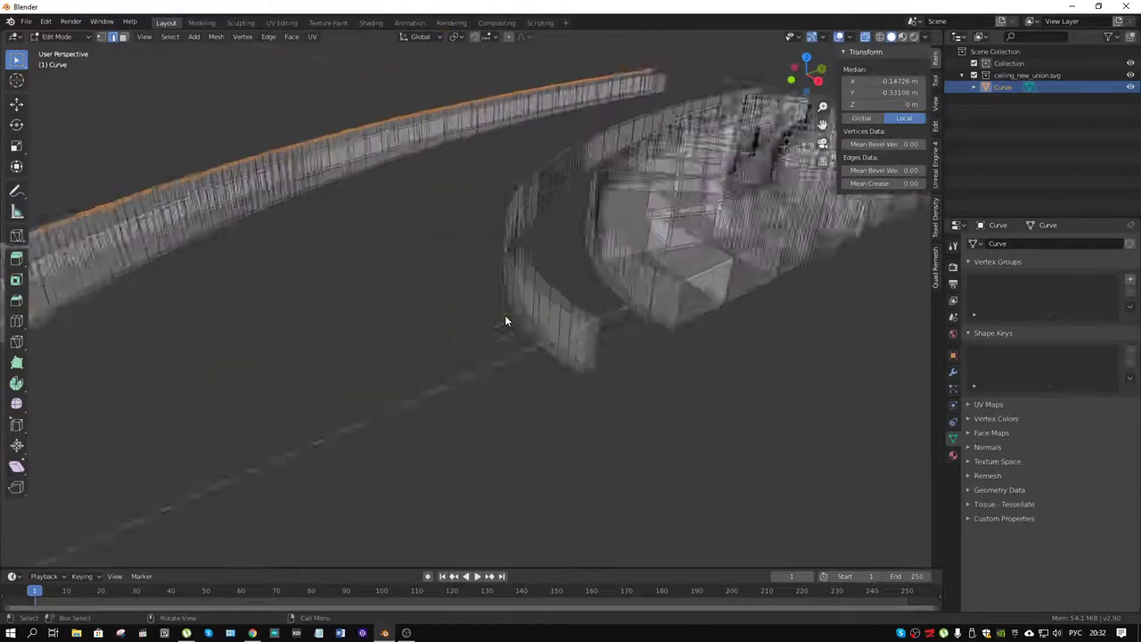
{"action": "scroll", "coordinate": [642, 330], "scroll_direction": "up", "scroll_amount": 2}
{"action": "key", "text": "alt+z"}
{"action": "mouse_move", "coordinate": [641, 327]}
{"action": "middle_mouse_down", "text": "shift"}
{"action": "mouse_move", "coordinate": [628, 346]}
{"action": "mouse_move", "coordinate": [533, 366]}
{"action": "middle_mouse_up", "text": "shift"}
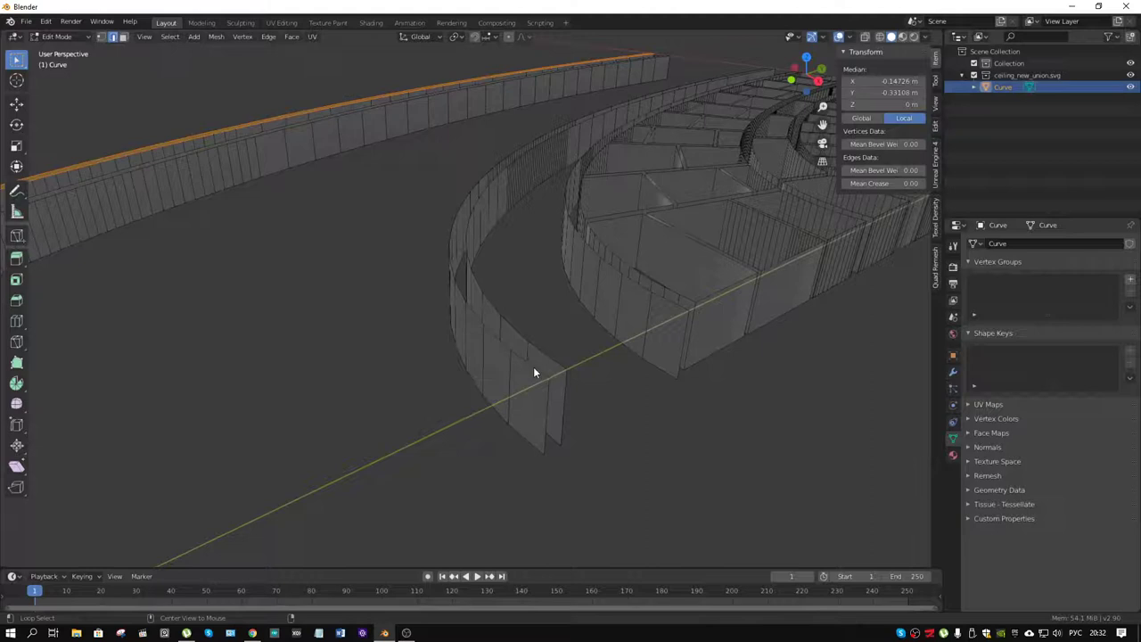
{"action": "left_click", "coordinate": [543, 355], "text": "alt"}
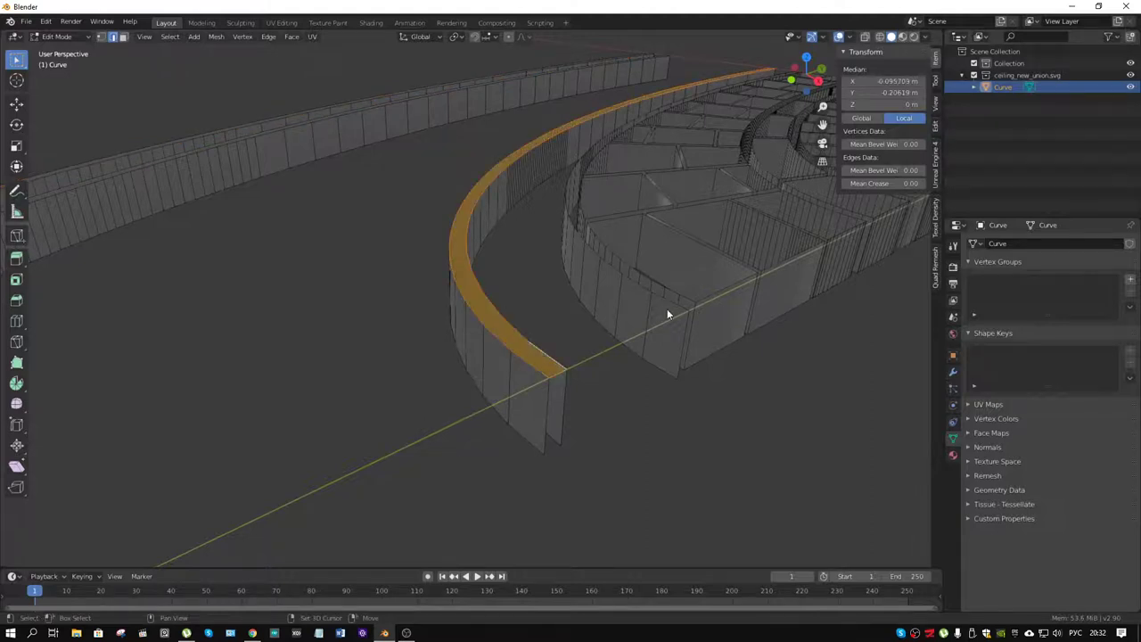
{"action": "key", "text": "KP_Decimal"}
{"action": "left_click", "coordinate": [407, 467], "text": "alt"}
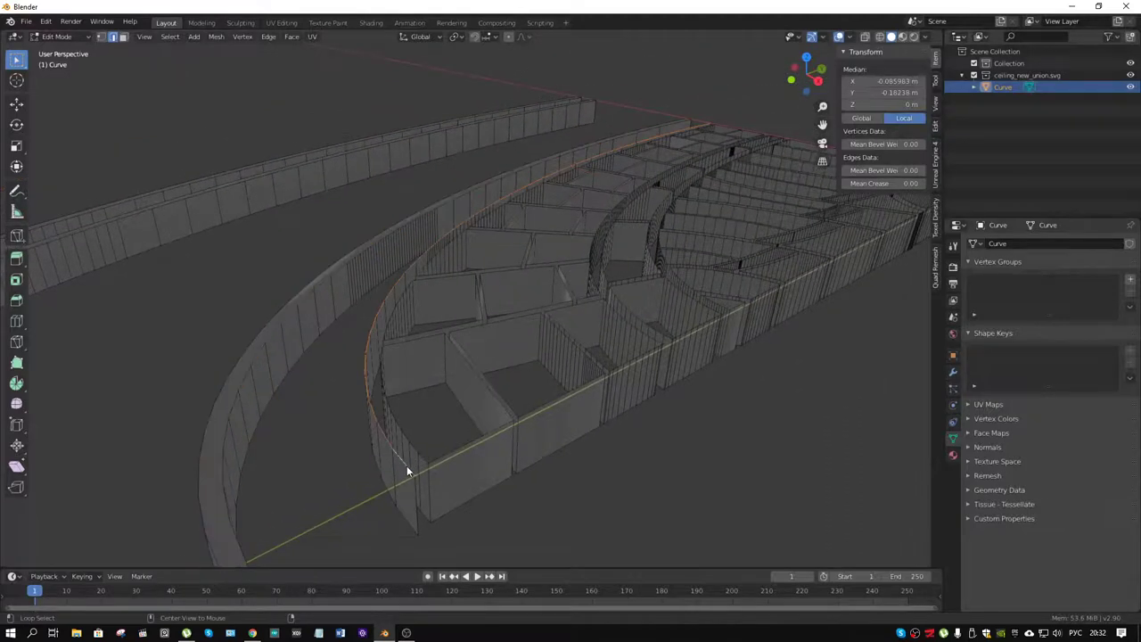
{"action": "left_click", "coordinate": [403, 515], "text": "alt"}
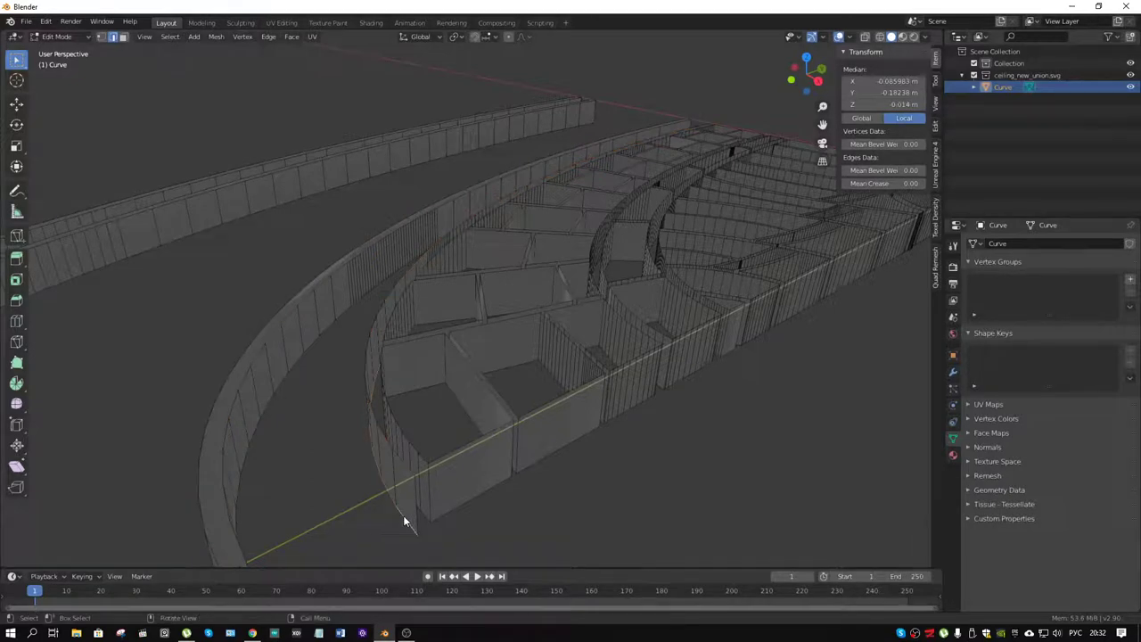
{"action": "key", "text": "ctrl+l"}
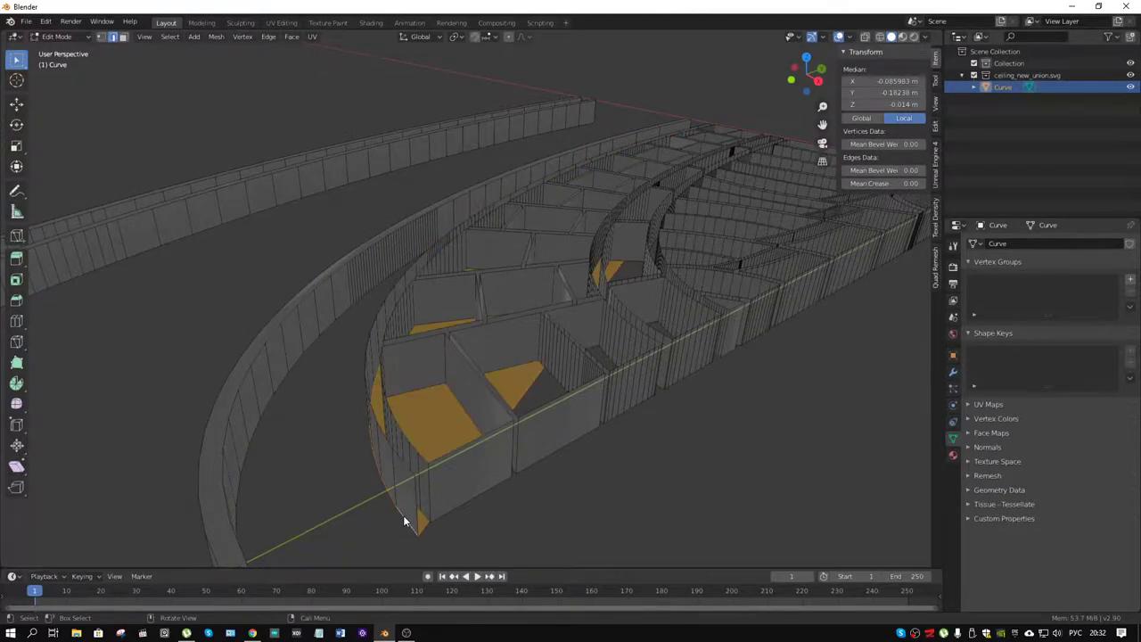
Look down on the ceiling panels and select the long diagonal edge across the strip
{"action": "mouse_move", "coordinate": [403, 515]}
{"action": "middle_mouse_down"}
{"action": "mouse_move", "coordinate": [499, 345]}
{"action": "mouse_move", "coordinate": [542, 354]}
{"action": "middle_mouse_up"}
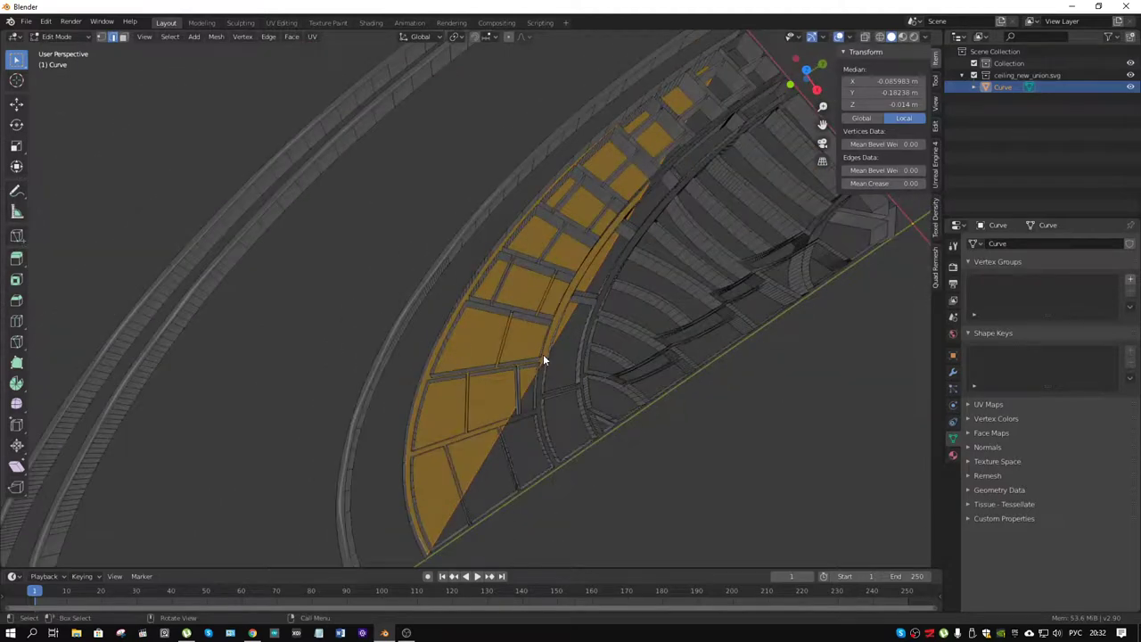
{"action": "scroll", "coordinate": [543, 354], "scroll_direction": "up", "scroll_amount": 3}
{"action": "scroll", "coordinate": [586, 371], "scroll_direction": "up", "scroll_amount": 3, "text": "shift"}
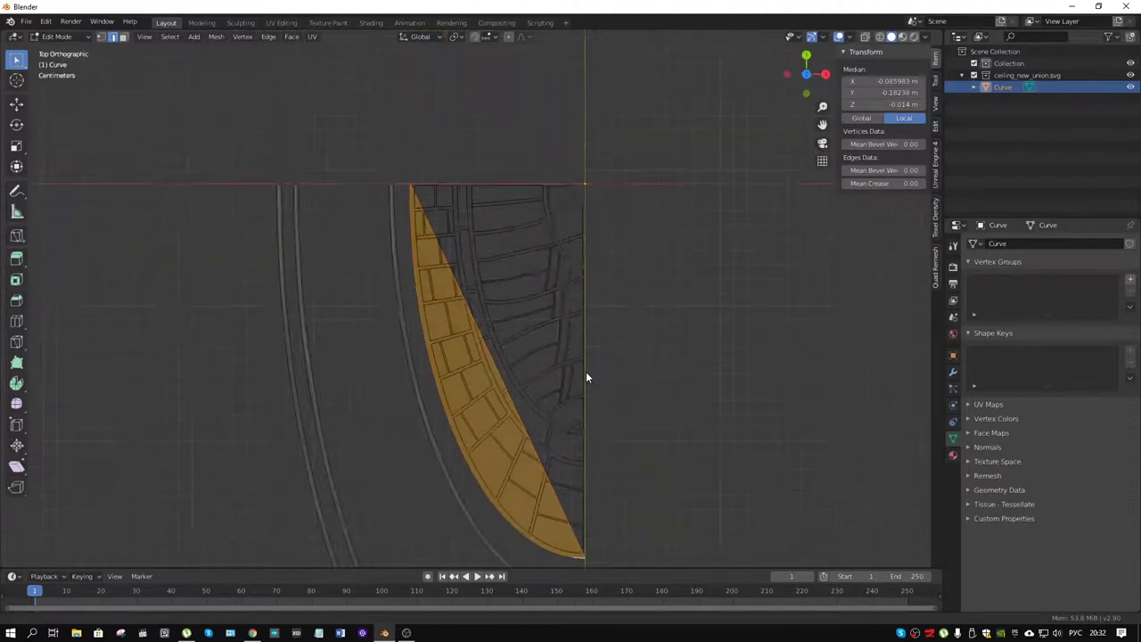
{"action": "scroll", "coordinate": [508, 396], "scroll_direction": "up", "scroll_amount": 3}
{"action": "left_click", "coordinate": [498, 395]}
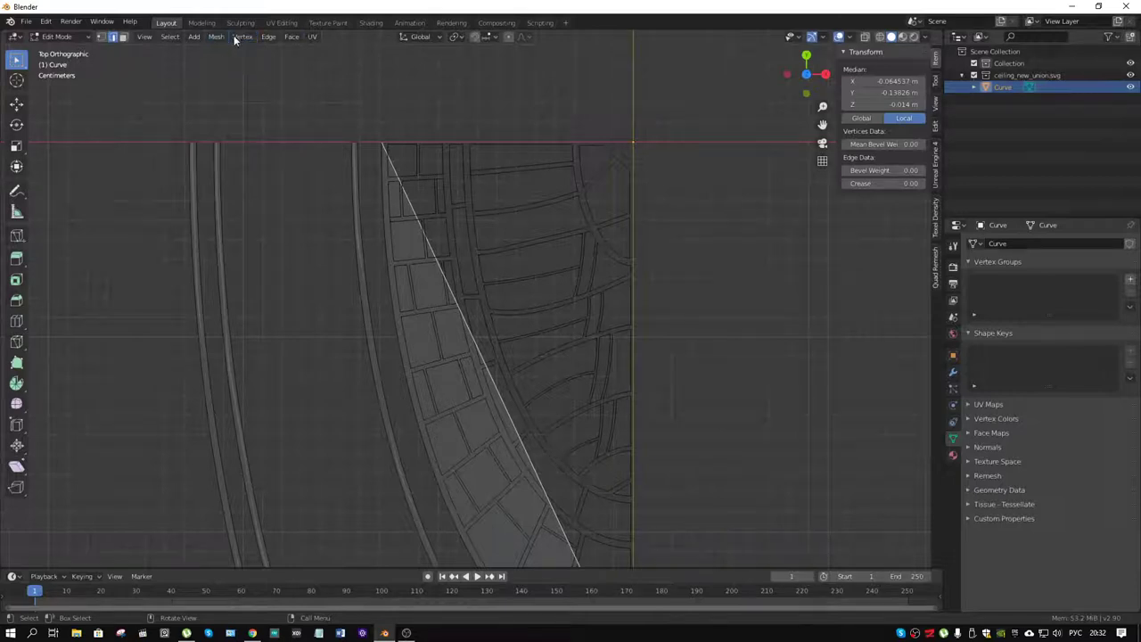
Subdivide the diagonal edge and set the new midpoint vertex to X 0, Y 0
{"action": "left_click", "coordinate": [268, 37]}
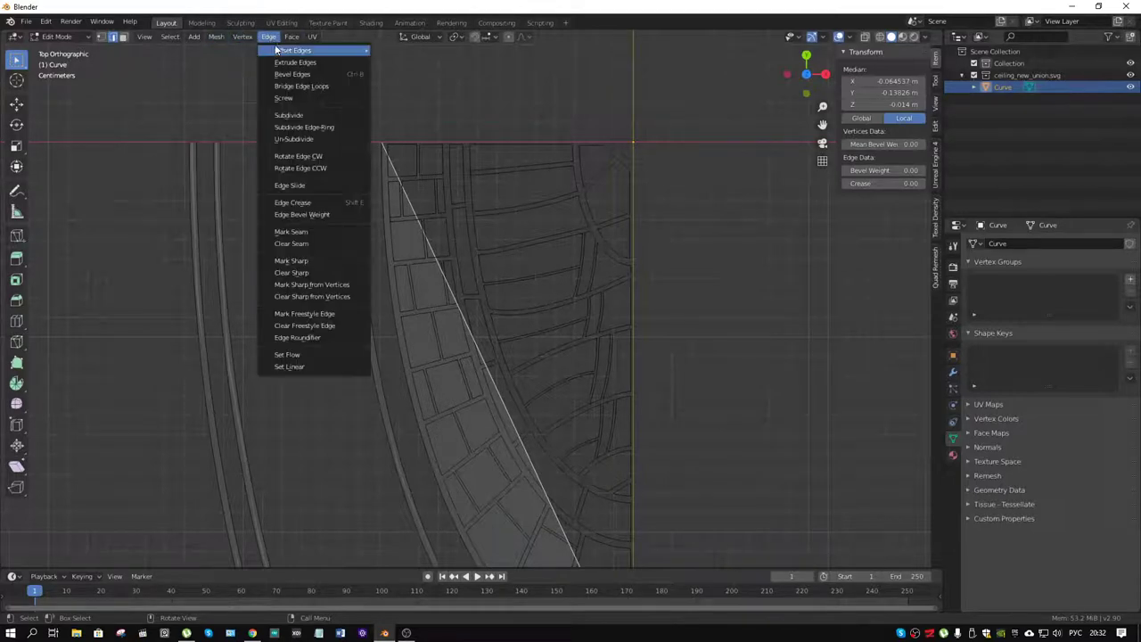
{"action": "left_click", "coordinate": [285, 116]}
{"action": "left_click", "coordinate": [508, 413]}
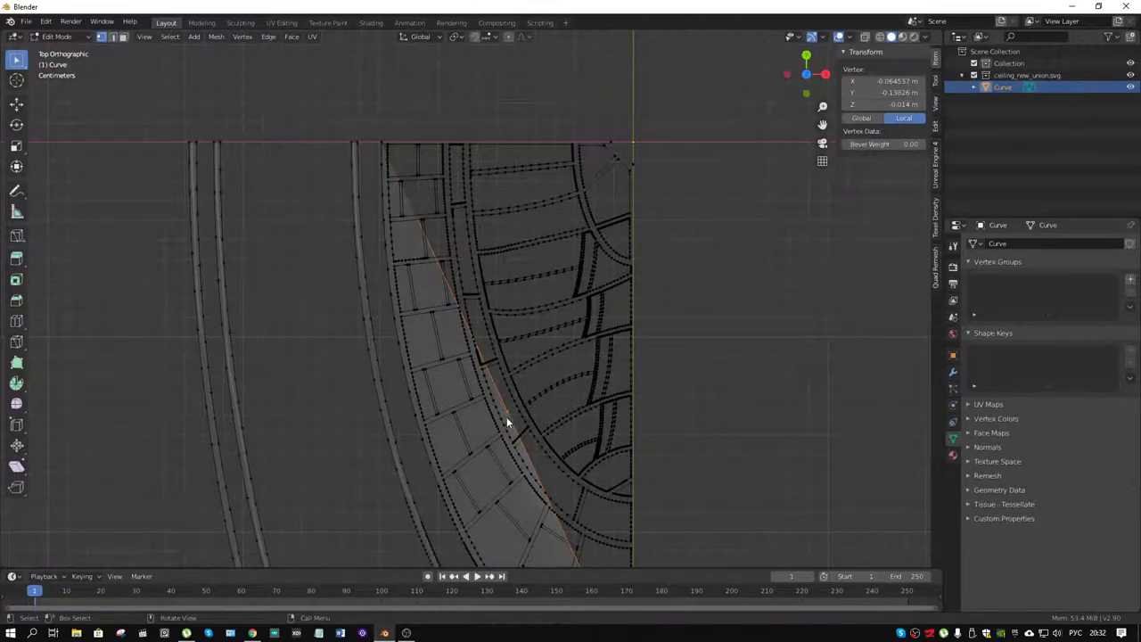
{"action": "left_click", "coordinate": [895, 81]}
{"action": "type", "text": "0"}
{"action": "key", "text": "Tab"}
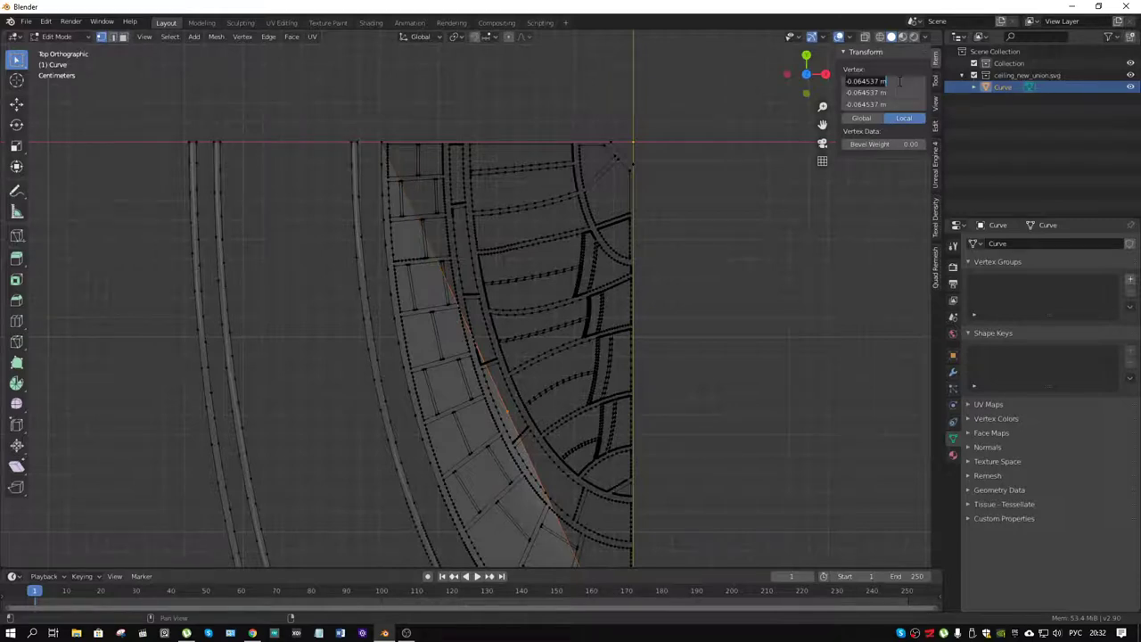
{"action": "type", "text": "0"}
{"action": "key", "text": "Return"}
Check the mesh in front view, selecting the strip edge-on and orbiting around it
{"action": "mouse_move", "coordinate": [711, 337]}
{"action": "middle_mouse_down"}
{"action": "mouse_move", "coordinate": [547, 145]}
{"action": "mouse_move", "coordinate": [542, 102]}
{"action": "mouse_move", "coordinate": [571, 104]}
{"action": "mouse_move", "coordinate": [534, 102]}
{"action": "mouse_move", "coordinate": [526, 570]}
{"action": "mouse_move", "coordinate": [541, 86]}
{"action": "mouse_move", "coordinate": [532, 135]}
{"action": "middle_mouse_up"}
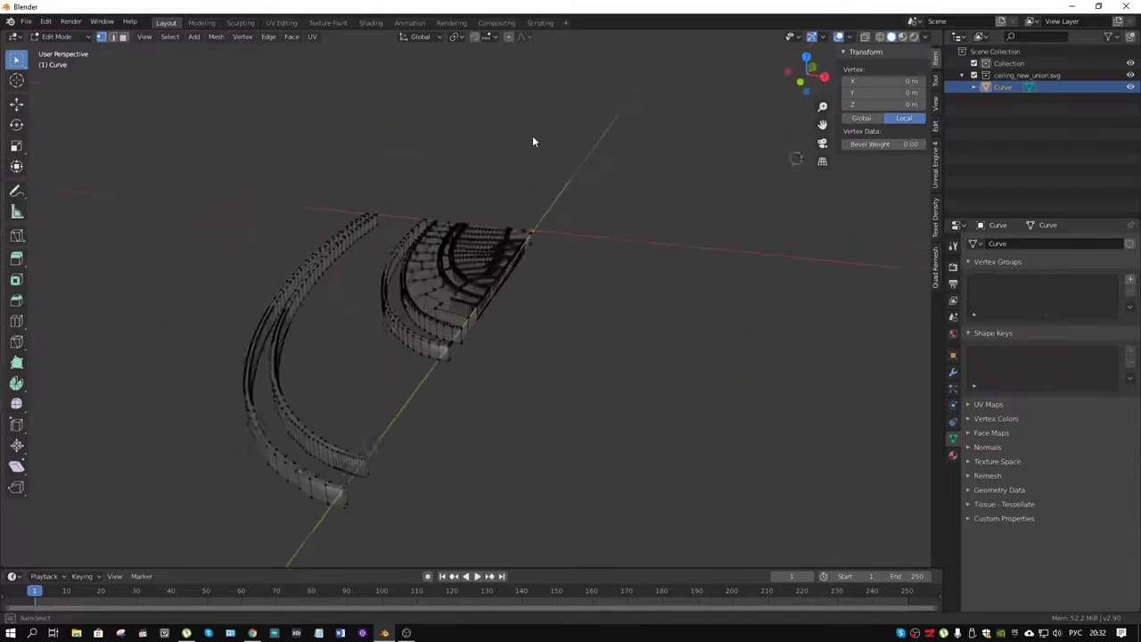
{"action": "key", "text": "KP_1"}
{"action": "scroll", "coordinate": [479, 255], "scroll_direction": "up", "scroll_amount": 1}
{"action": "scroll", "coordinate": [484, 255], "scroll_direction": "up", "scroll_amount": 2}
{"action": "key", "text": "alt+a"}
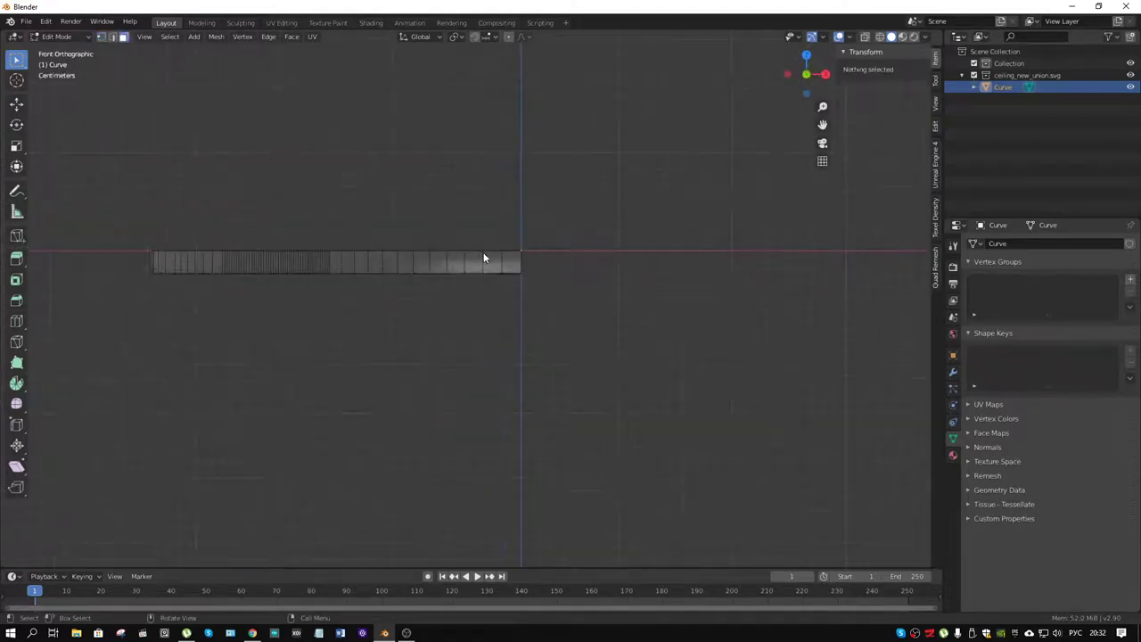
{"action": "left_click_drag", "start_coordinate": [535, 259], "coordinate": [144, 262]}
{"action": "middle_click_drag", "start_coordinate": [494, 178], "coordinate": [439, 234]}
{"action": "scroll", "coordinate": [441, 234], "scroll_direction": "up", "scroll_amount": 4}
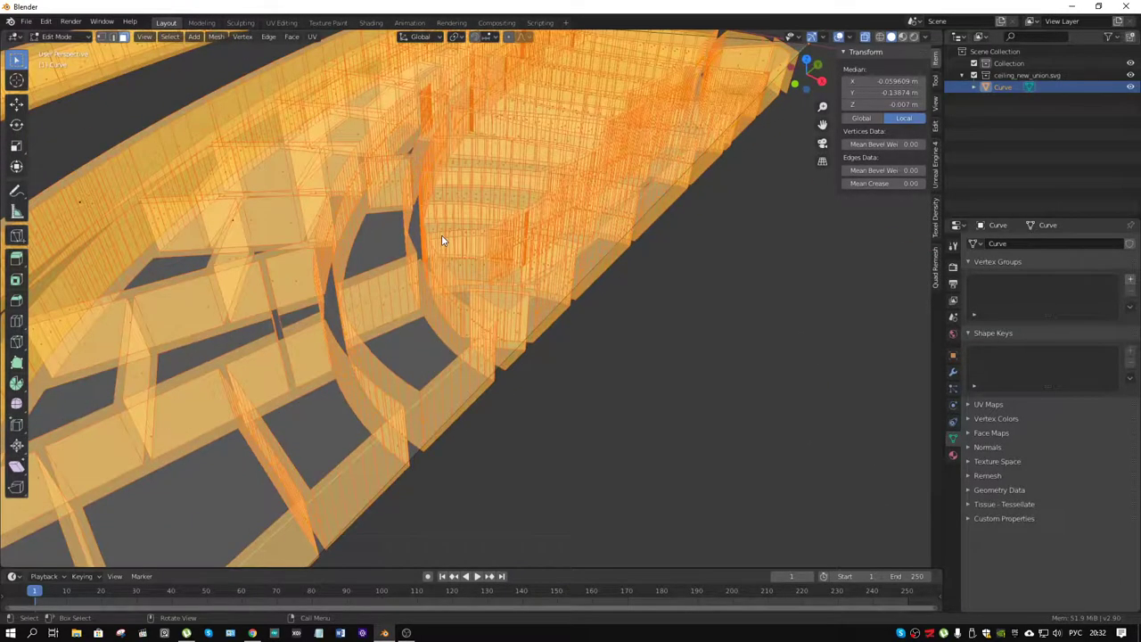
{"action": "scroll", "coordinate": [441, 235], "scroll_direction": "down", "scroll_amount": 3}
{"action": "scroll", "coordinate": [441, 234], "scroll_direction": "down", "scroll_amount": 3}
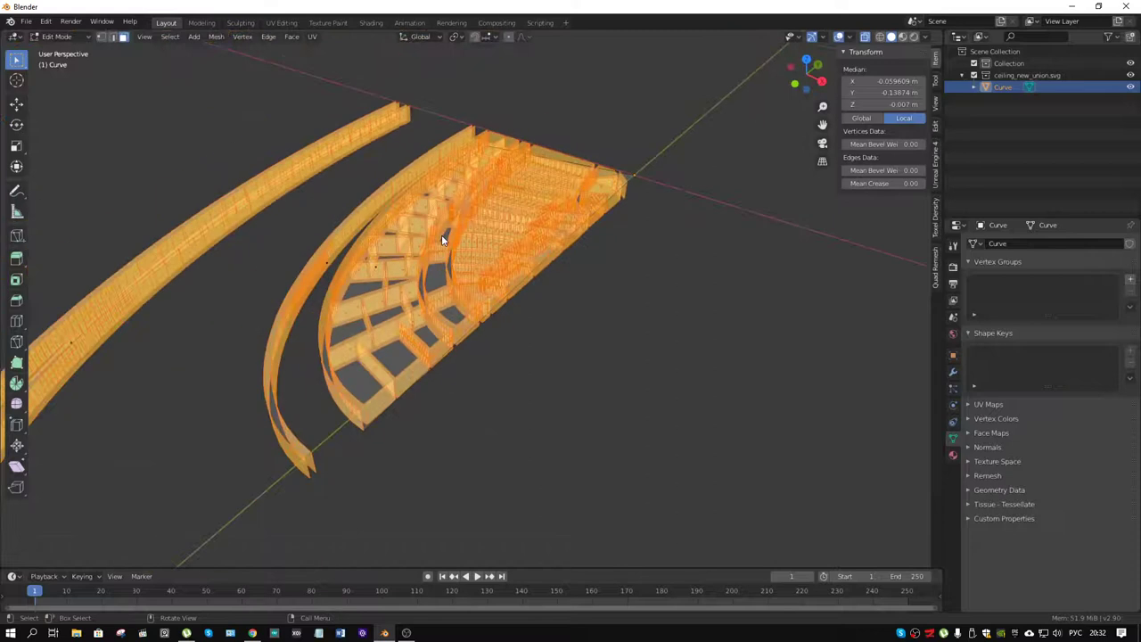
{"action": "left_click", "coordinate": [465, 333]}
Delete a loop of faces along the curved border wall
{"action": "middle_click_drag", "start_coordinate": [457, 236], "coordinate": [511, 283]}
{"action": "mouse_move", "coordinate": [510, 284]}
{"action": "middle_mouse_down"}
{"action": "mouse_move", "coordinate": [527, 193]}
{"action": "mouse_move", "coordinate": [481, 318]}
{"action": "mouse_move", "coordinate": [627, 467]}
{"action": "mouse_move", "coordinate": [656, 439]}
{"action": "mouse_move", "coordinate": [531, 446]}
{"action": "middle_mouse_up"}
{"action": "left_click", "coordinate": [527, 451], "text": "alt"}
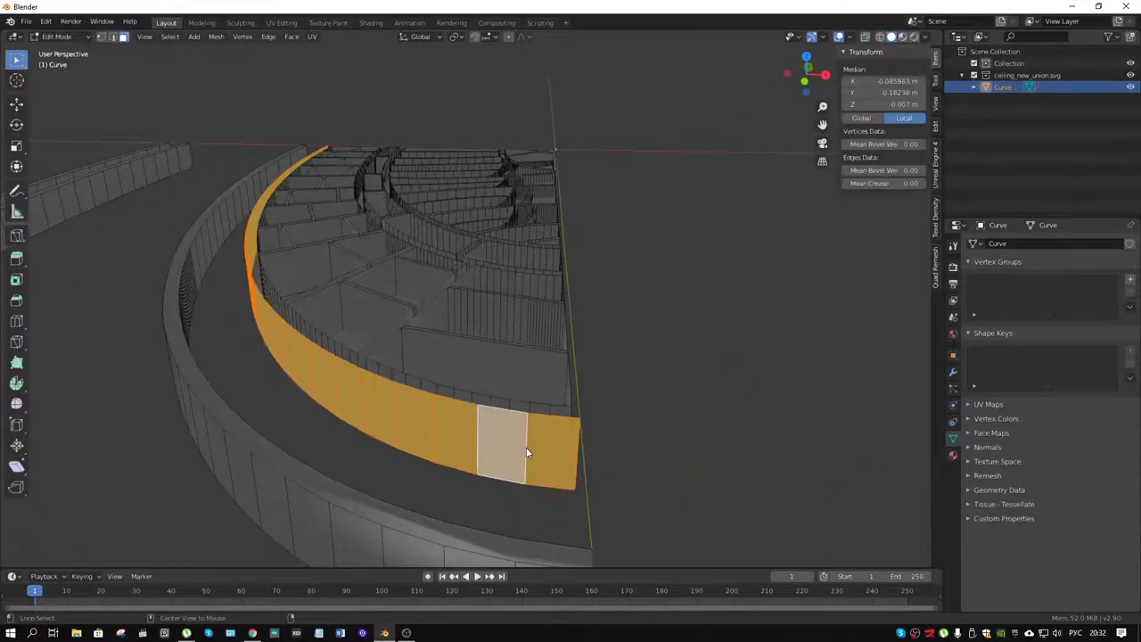
{"action": "key", "text": "x"}
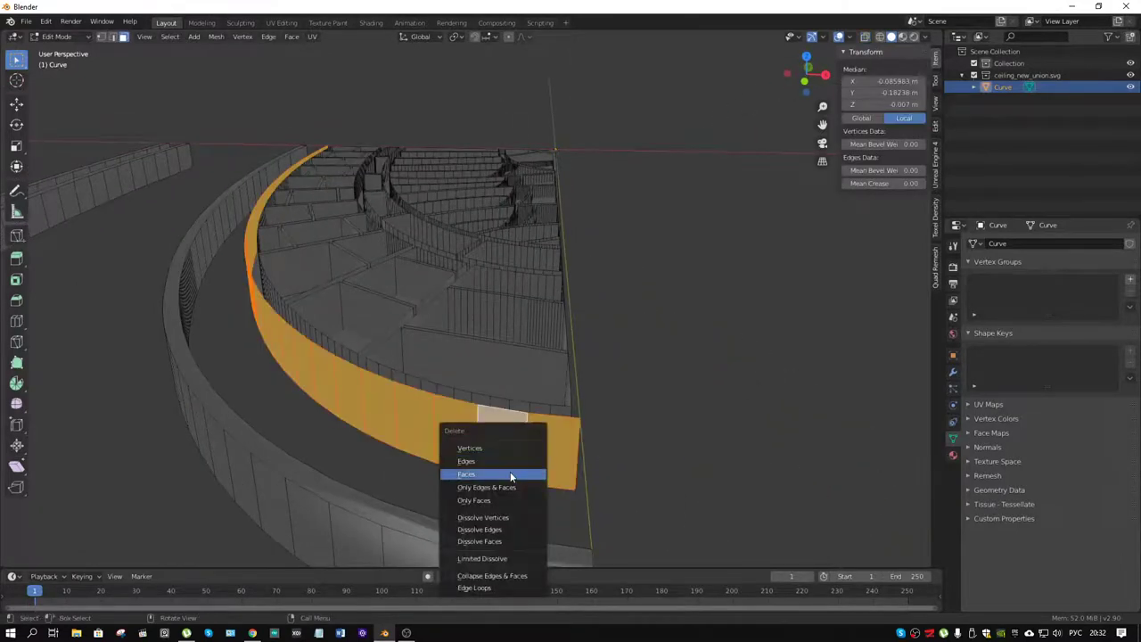
{"action": "left_click", "coordinate": [510, 473]}
Select the linked outer curved strips and separate them into a new object, Curve.001
{"action": "mouse_move", "coordinate": [509, 471]}
{"action": "middle_mouse_down"}
{"action": "mouse_move", "coordinate": [451, 410]}
{"action": "mouse_move", "coordinate": [477, 425]}
{"action": "mouse_move", "coordinate": [497, 412]}
{"action": "middle_mouse_up"}
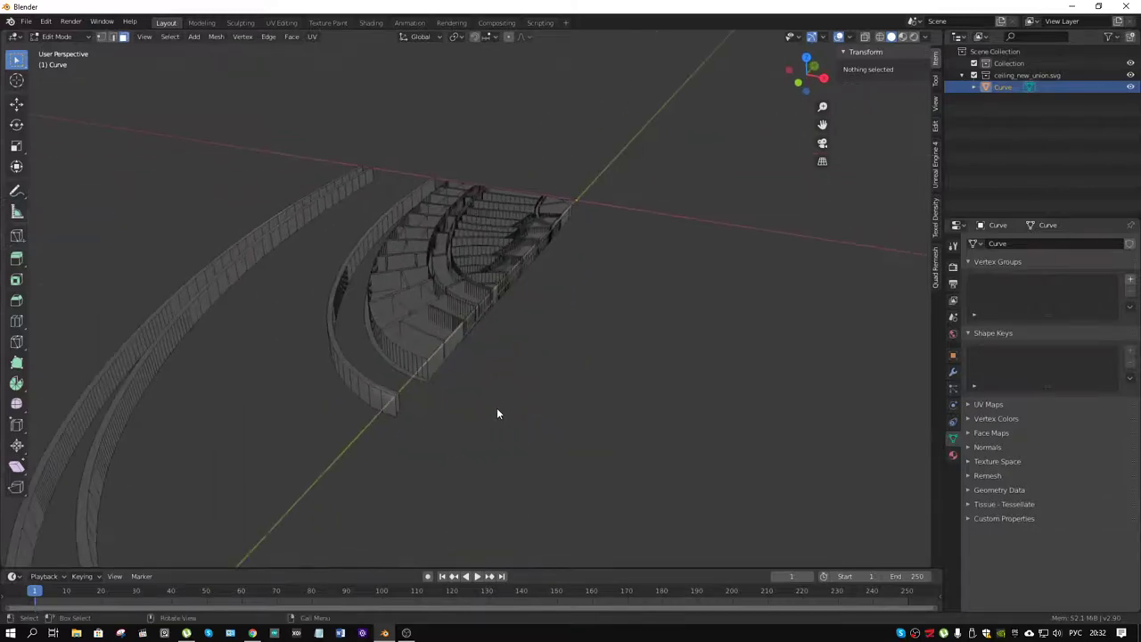
{"action": "key", "text": "l"}
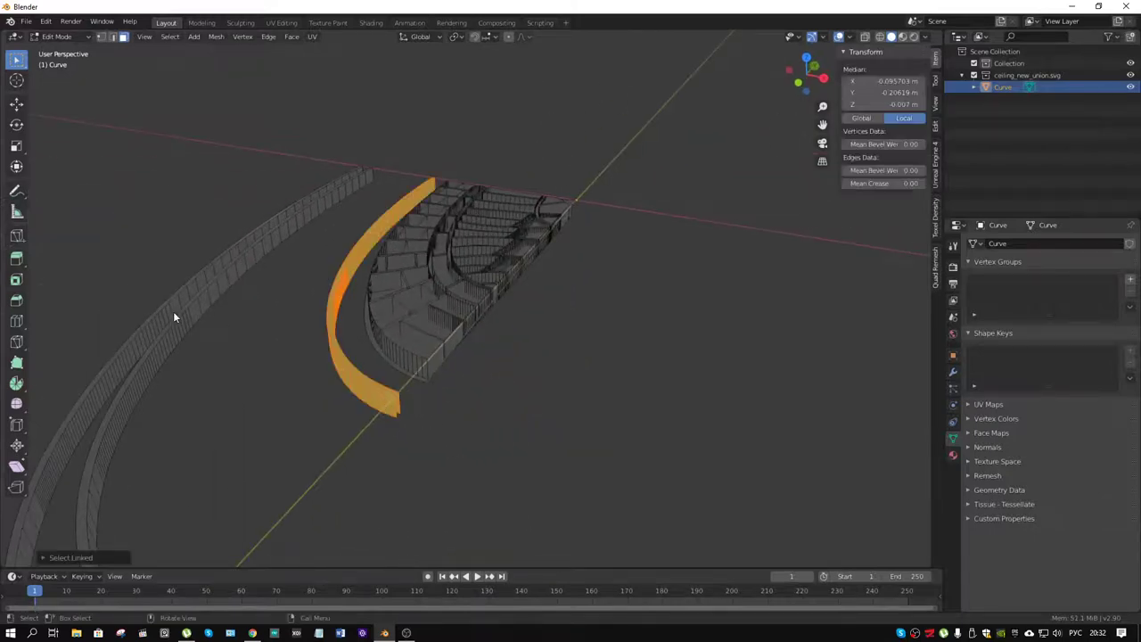
{"action": "key", "text": "l"}
{"action": "key", "text": "l"}
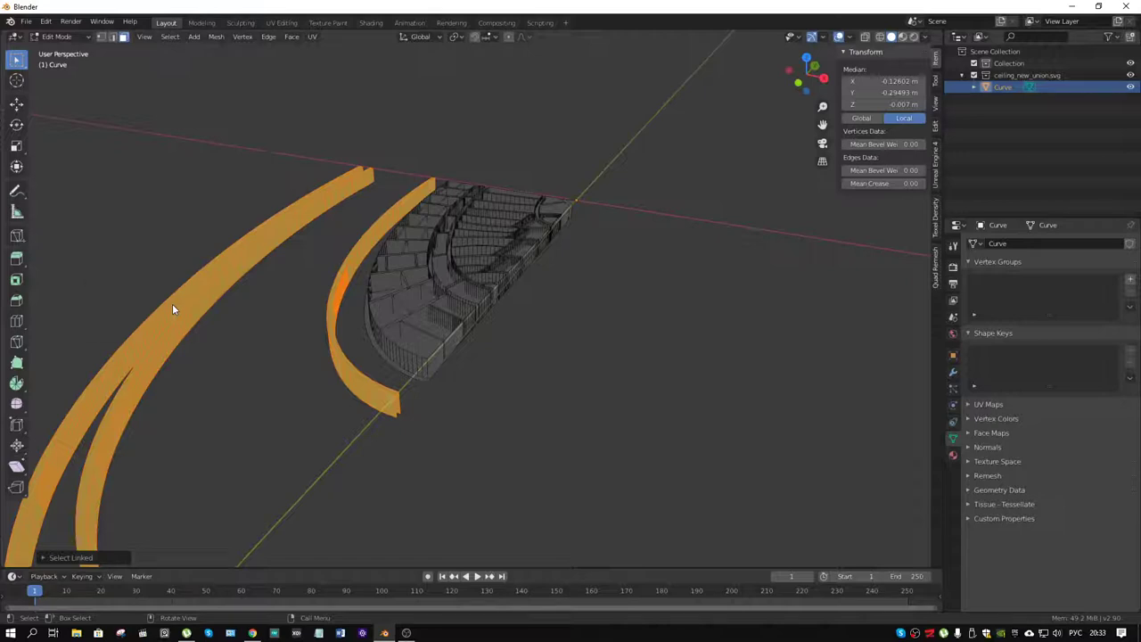
{"action": "key", "text": "p"}
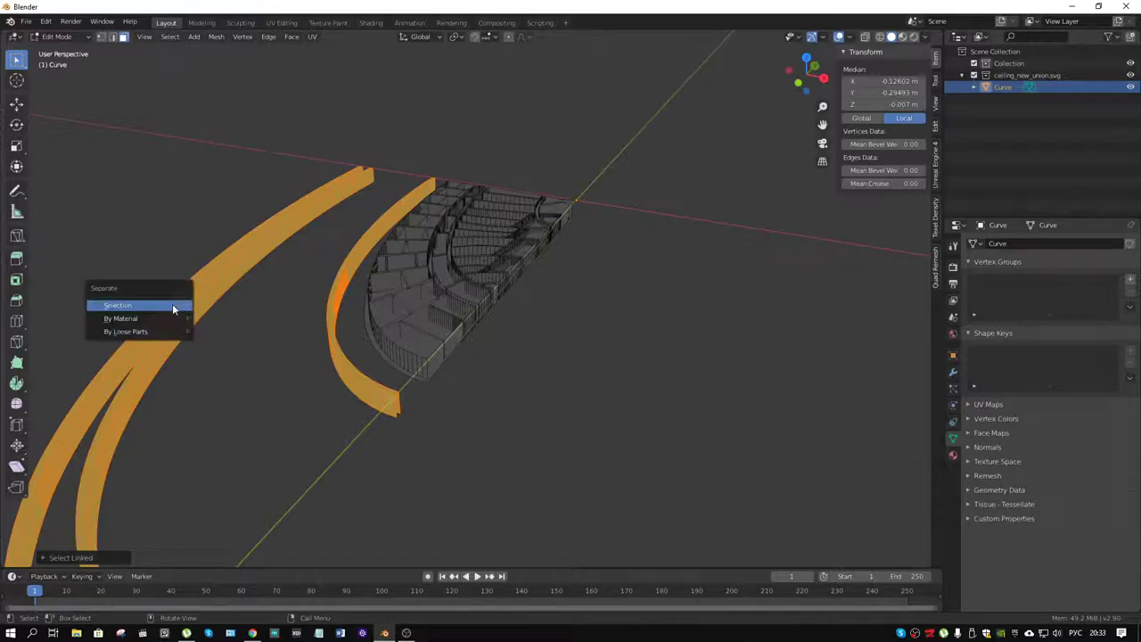
{"action": "left_click", "coordinate": [172, 306]}
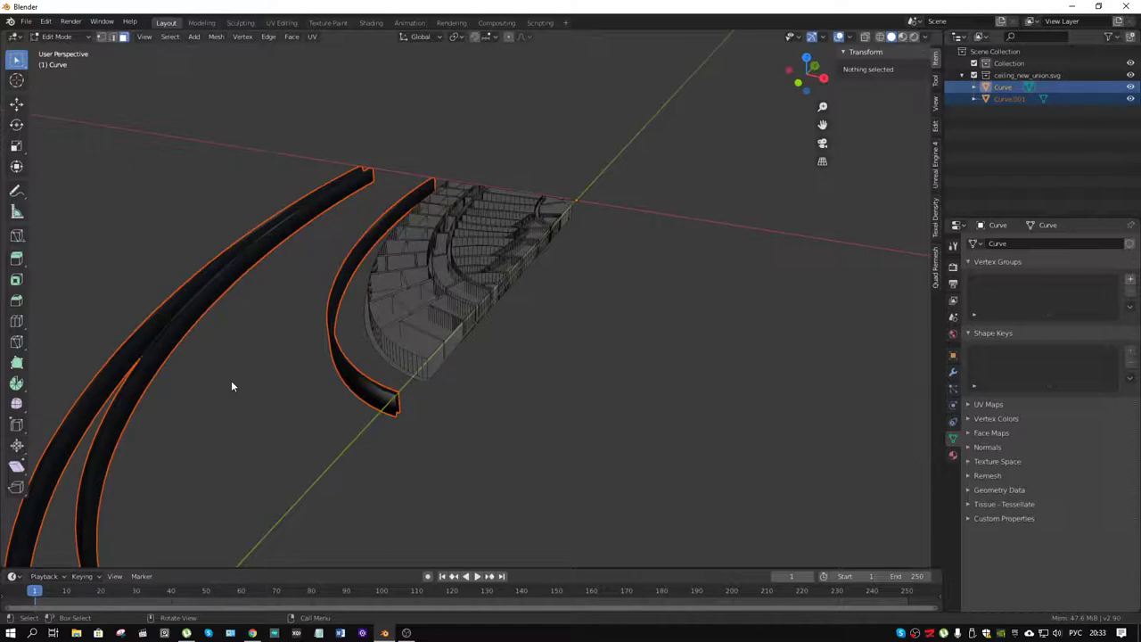
{"action": "key", "text": "z"}
{"action": "mouse_move", "coordinate": [431, 388]}
{"action": "middle_mouse_down"}
{"action": "mouse_move", "coordinate": [448, 311]}
{"action": "mouse_move", "coordinate": [430, 270]}
{"action": "mouse_move", "coordinate": [409, 262]}
{"action": "mouse_move", "coordinate": [370, 305]}
{"action": "mouse_move", "coordinate": [328, 323]}
{"action": "mouse_move", "coordinate": [419, 315]}
{"action": "middle_mouse_up"}
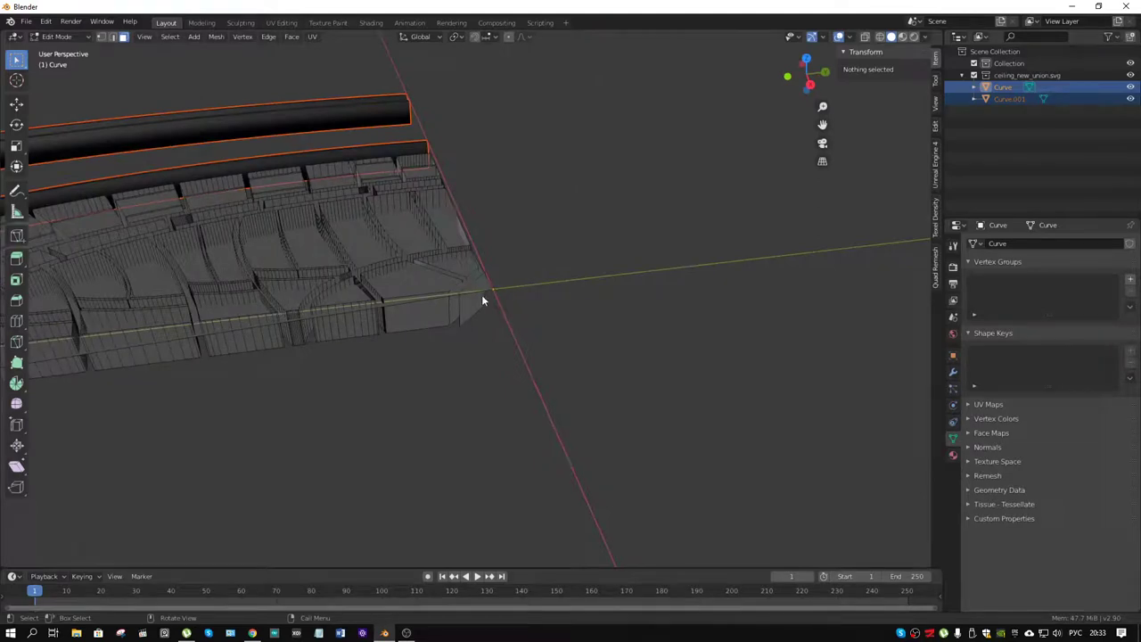
Change the snap target and lower the corner vertex at the origin to -0.014 m
{"action": "key", "text": "a"}
{"action": "middle_click_drag", "start_coordinate": [499, 294], "coordinate": [502, 288]}
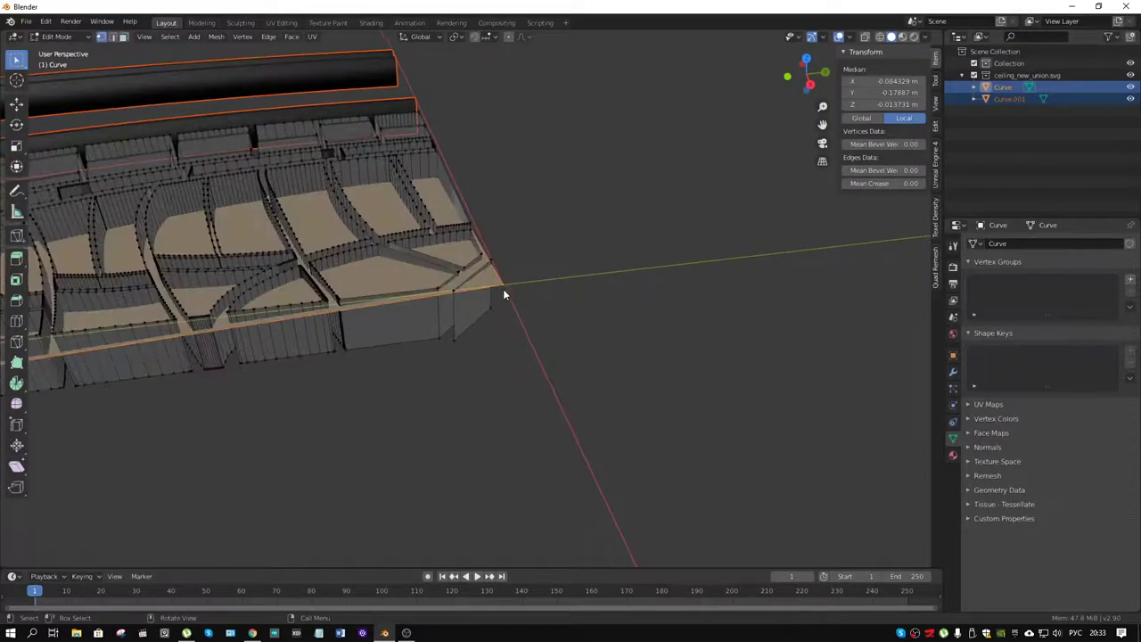
{"action": "left_click", "coordinate": [503, 289]}
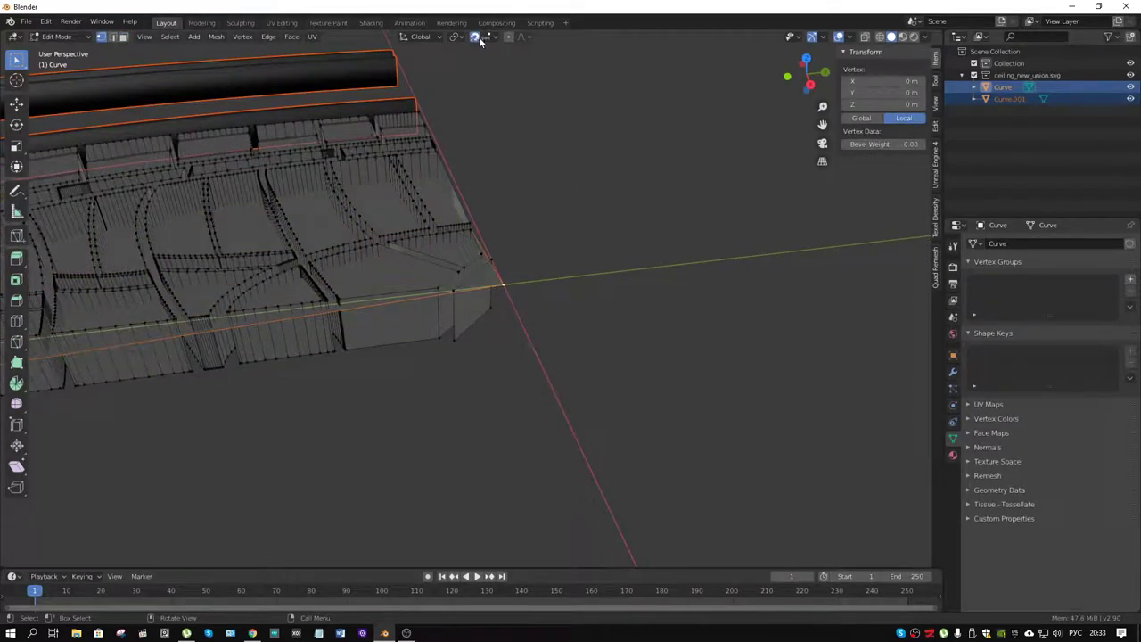
{"action": "left_click", "coordinate": [481, 39]}
{"action": "left_click", "coordinate": [481, 84]}
{"action": "mouse_move", "coordinate": [291, 301]}
{"action": "middle_mouse_down"}
{"action": "mouse_move", "coordinate": [871, 230]}
{"action": "mouse_move", "coordinate": [405, 305]}
{"action": "mouse_move", "coordinate": [591, 246]}
{"action": "mouse_move", "coordinate": [309, 364]}
{"action": "mouse_move", "coordinate": [371, 328]}
{"action": "mouse_move", "coordinate": [307, 318]}
{"action": "mouse_move", "coordinate": [512, 294]}
{"action": "mouse_move", "coordinate": [522, 229]}
{"action": "mouse_move", "coordinate": [508, 292]}
{"action": "mouse_move", "coordinate": [513, 257]}
{"action": "middle_mouse_up"}
{"action": "key", "text": "g"}
{"action": "left_click", "coordinate": [311, 343]}
{"action": "left_click", "coordinate": [508, 293]}
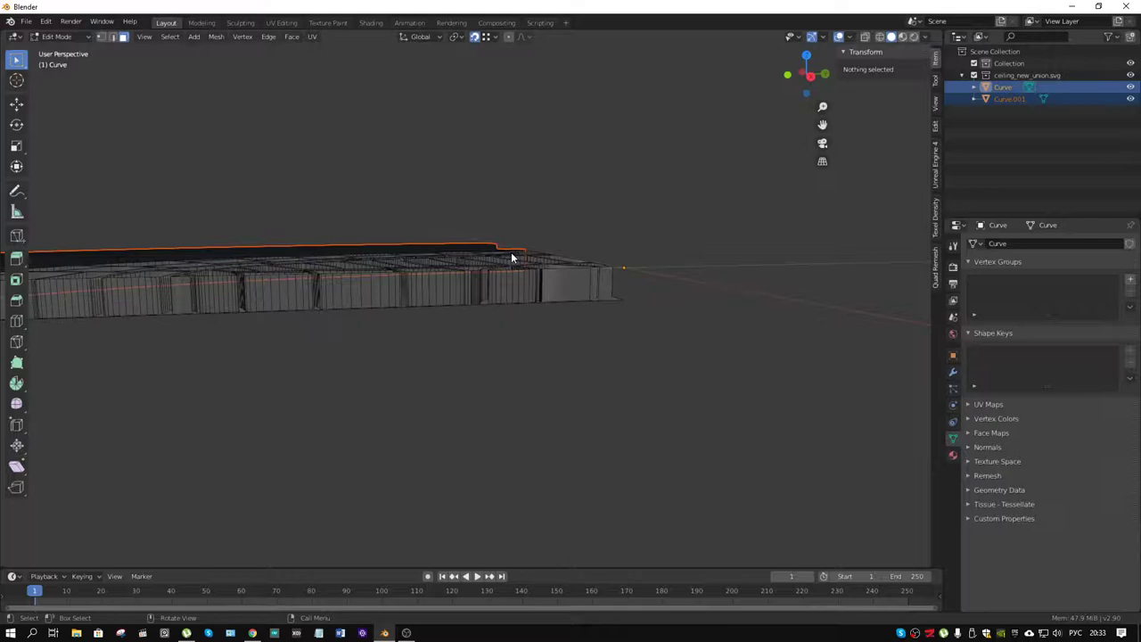
Turn on X-ray, switch to the right side view, and box-select the vertices across the panel strip
{"action": "key", "text": "alt+z"}
{"action": "key", "text": "KP_3"}
{"action": "mouse_move", "coordinate": [606, 301]}
{"action": "middle_mouse_down", "text": "shift"}
{"action": "mouse_move", "coordinate": [546, 299]}
{"action": "mouse_move", "coordinate": [722, 312]}
{"action": "middle_mouse_up", "text": "shift"}
{"action": "left_click_drag", "start_coordinate": [698, 294], "coordinate": [192, 314]}
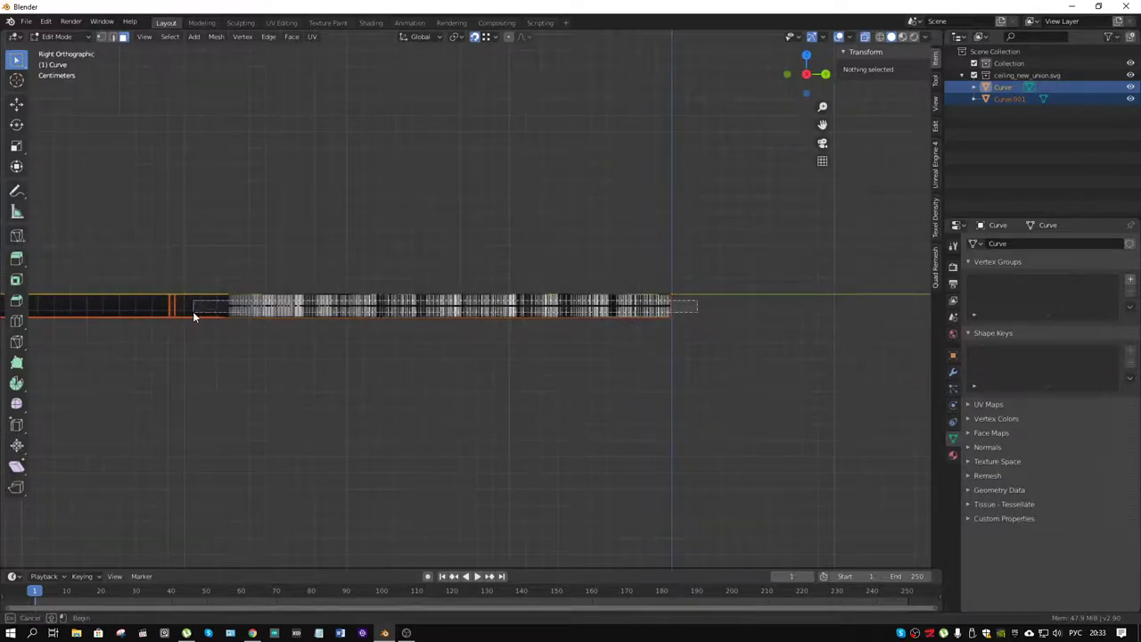
{"action": "mouse_move", "coordinate": [438, 285]}
{"action": "middle_mouse_down"}
{"action": "mouse_move", "coordinate": [428, 324]}
{"action": "mouse_move", "coordinate": [448, 339]}
{"action": "mouse_move", "coordinate": [397, 309]}
{"action": "mouse_move", "coordinate": [606, 444]}
{"action": "middle_mouse_up"}
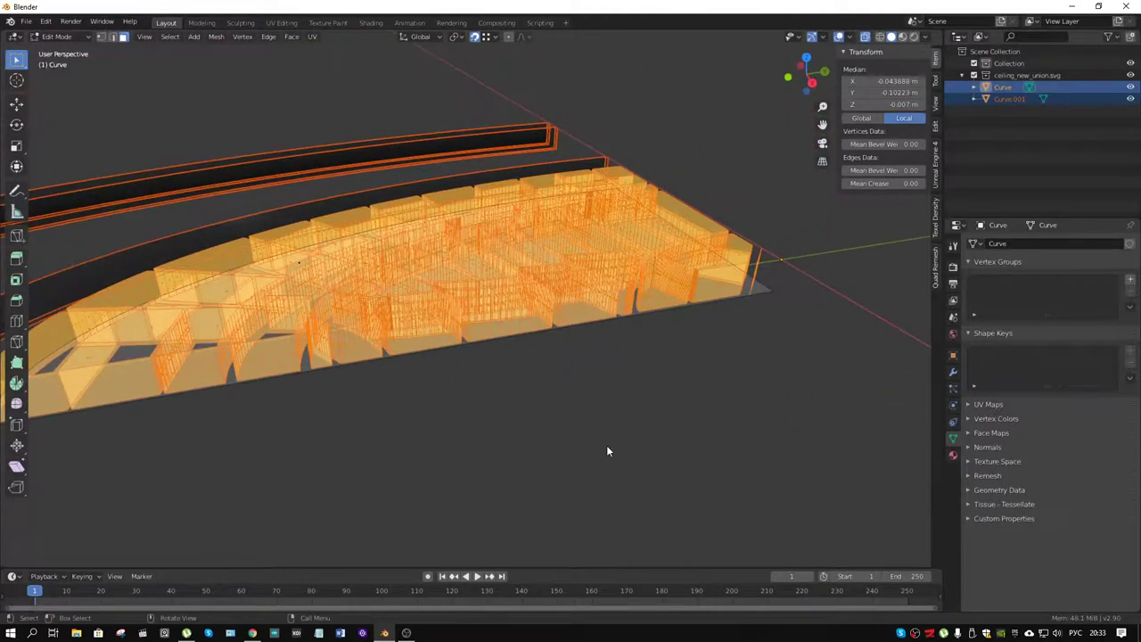
Move the selected strip vertices vertically along the Z axis
{"action": "key", "text": "g"}
{"action": "key", "text": "z"}
{"action": "left_click", "coordinate": [618, 412]}
{"action": "mouse_move", "coordinate": [618, 412]}
{"action": "middle_mouse_down"}
{"action": "mouse_move", "coordinate": [739, 338]}
{"action": "mouse_move", "coordinate": [683, 372]}
{"action": "middle_mouse_up"}
{"action": "mouse_move", "coordinate": [545, 349]}
{"action": "middle_mouse_down"}
{"action": "mouse_move", "coordinate": [527, 349]}
{"action": "mouse_move", "coordinate": [657, 292]}
{"action": "middle_mouse_up"}
Re-enter Edit Mode on Curve alone and separate the selected walls into Curve.002
{"action": "key", "text": "ctrl+Tab"}
{"action": "left_click", "coordinate": [471, 309]}
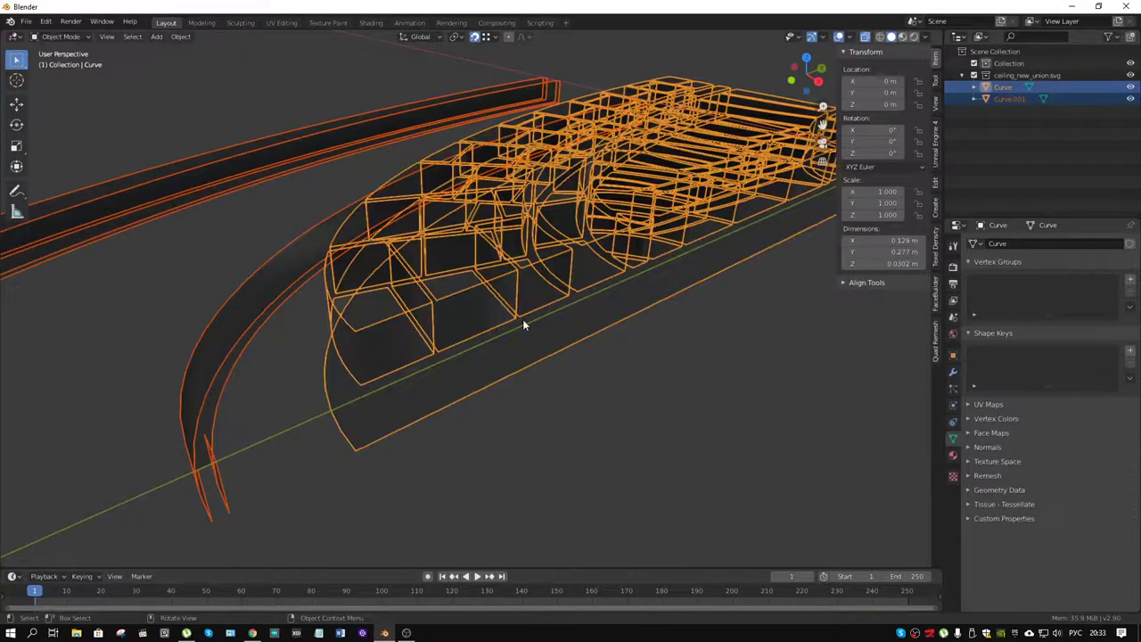
{"action": "key", "text": "alt+a"}
{"action": "left_click", "coordinate": [558, 280]}
{"action": "key", "text": "ctrl+Tab"}
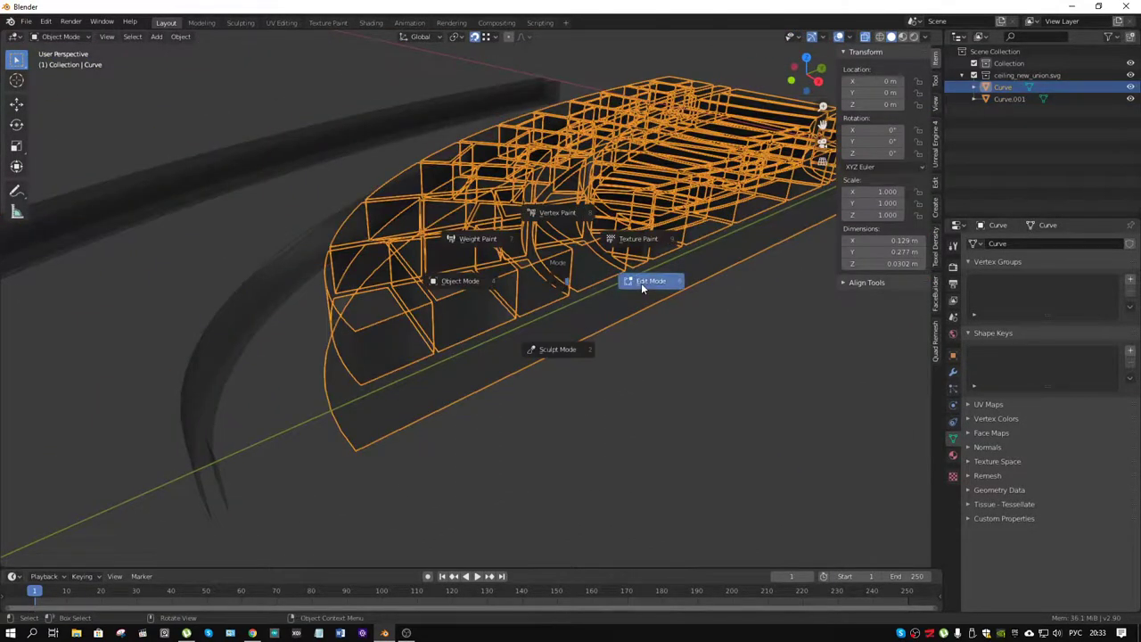
{"action": "left_click", "coordinate": [641, 283]}
{"action": "mouse_move", "coordinate": [601, 282]}
{"action": "middle_mouse_down"}
{"action": "mouse_move", "coordinate": [626, 285]}
{"action": "mouse_move", "coordinate": [590, 285]}
{"action": "middle_mouse_up"}
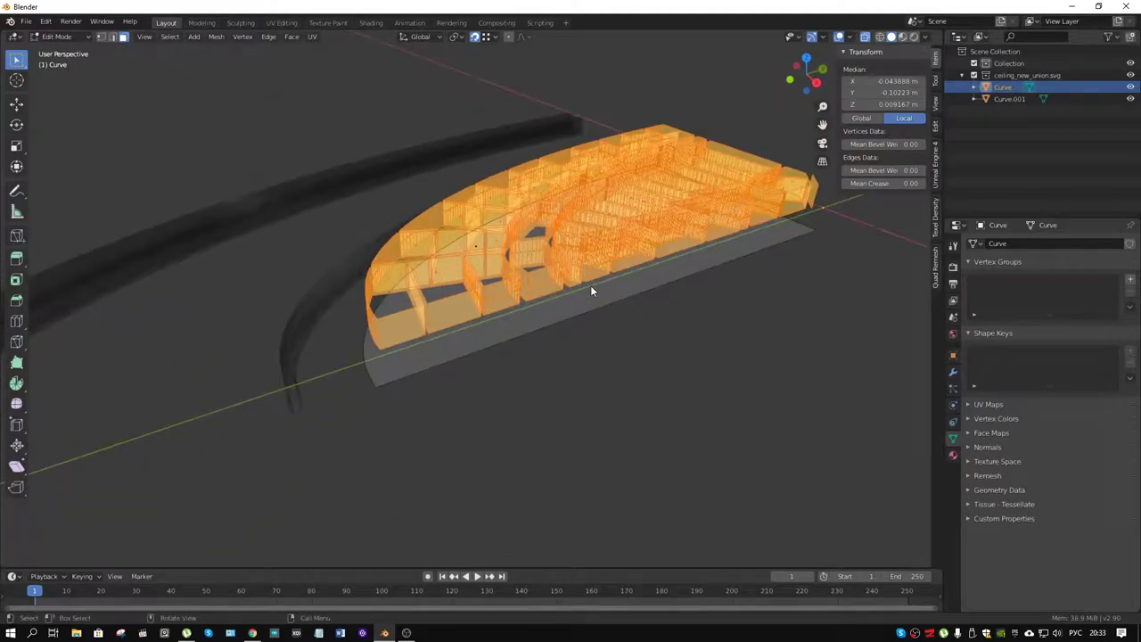
{"action": "key", "text": "p"}
{"action": "left_click", "coordinate": [590, 285]}
Back in Object Mode, select Curve.002 plus the flat Curve base and switch to solid shading
{"action": "key", "text": "ctrl+Tab"}
{"action": "left_click", "coordinate": [522, 262]}
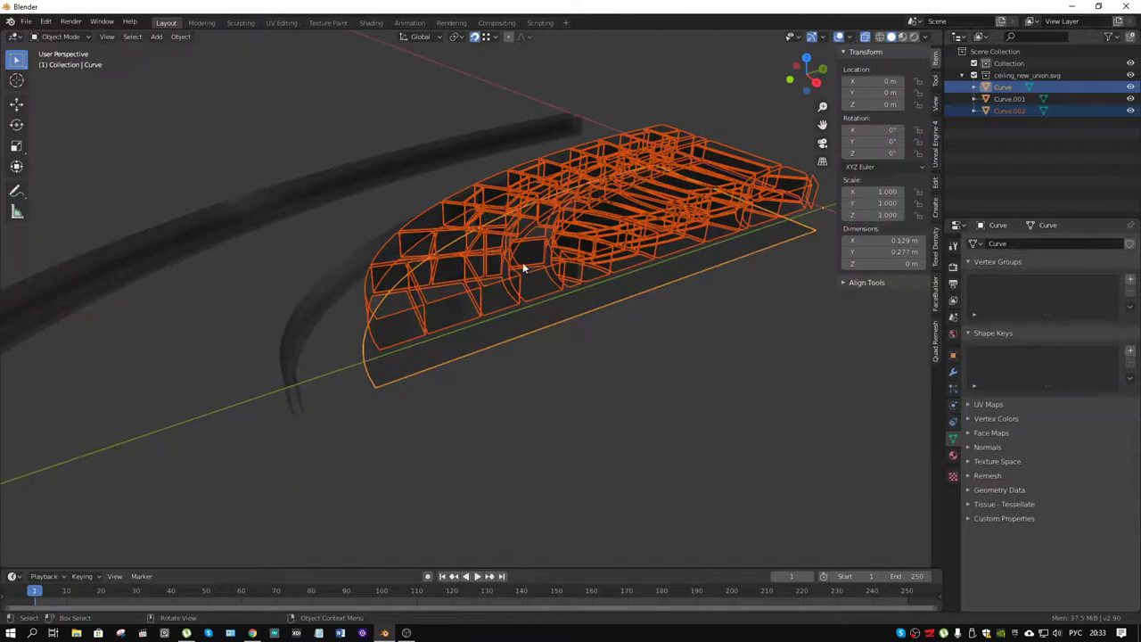
{"action": "left_click", "coordinate": [522, 262]}
{"action": "mouse_move", "coordinate": [522, 262]}
{"action": "middle_mouse_down"}
{"action": "mouse_move", "coordinate": [616, 272]}
{"action": "mouse_move", "coordinate": [560, 282]}
{"action": "middle_mouse_up"}
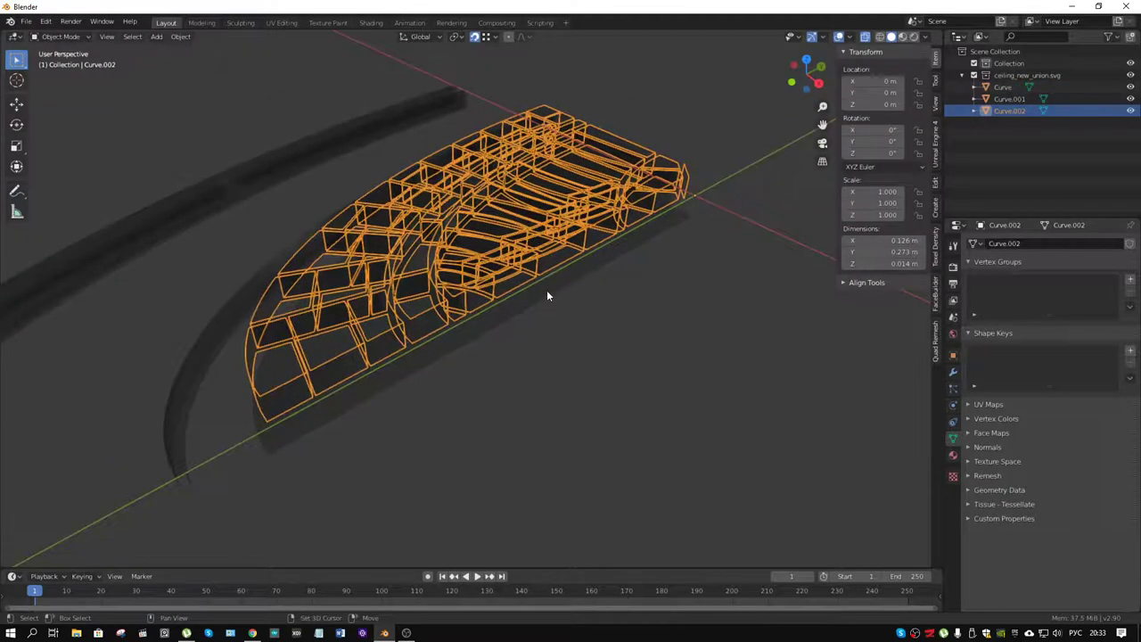
{"action": "left_click", "coordinate": [547, 289], "text": "shift"}
{"action": "key", "text": "shift+z"}
Remove the material slots from Curve, Curve.002 and Curve.001
{"action": "scroll", "coordinate": [544, 303], "scroll_direction": "up", "scroll_amount": 3}
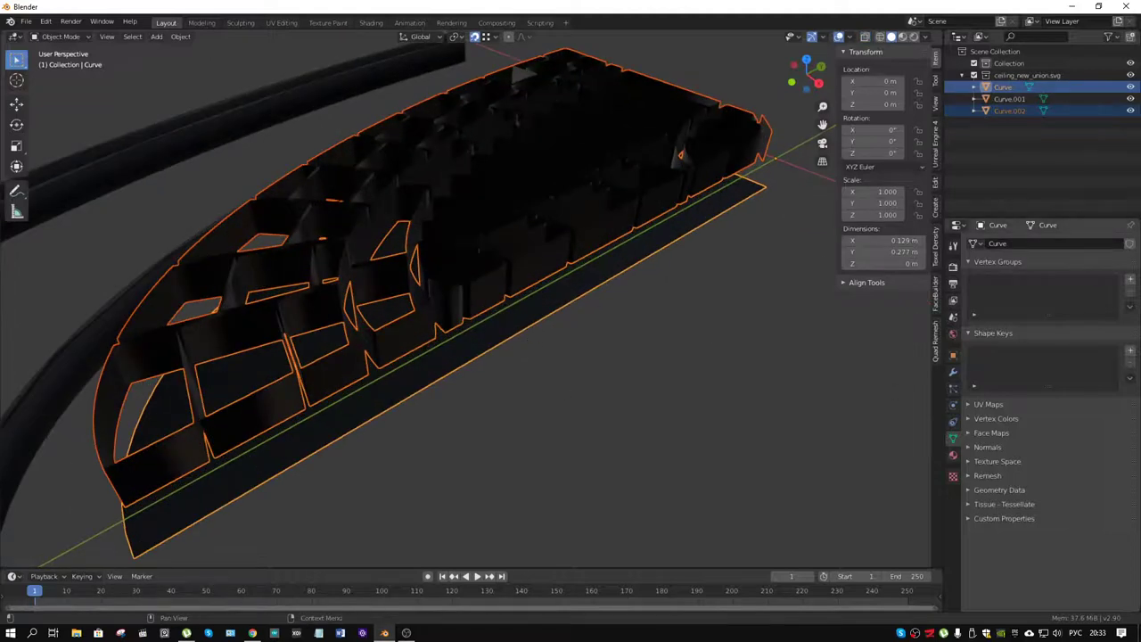
{"action": "left_click", "coordinate": [953, 456]}
{"action": "left_click", "coordinate": [1130, 259]}
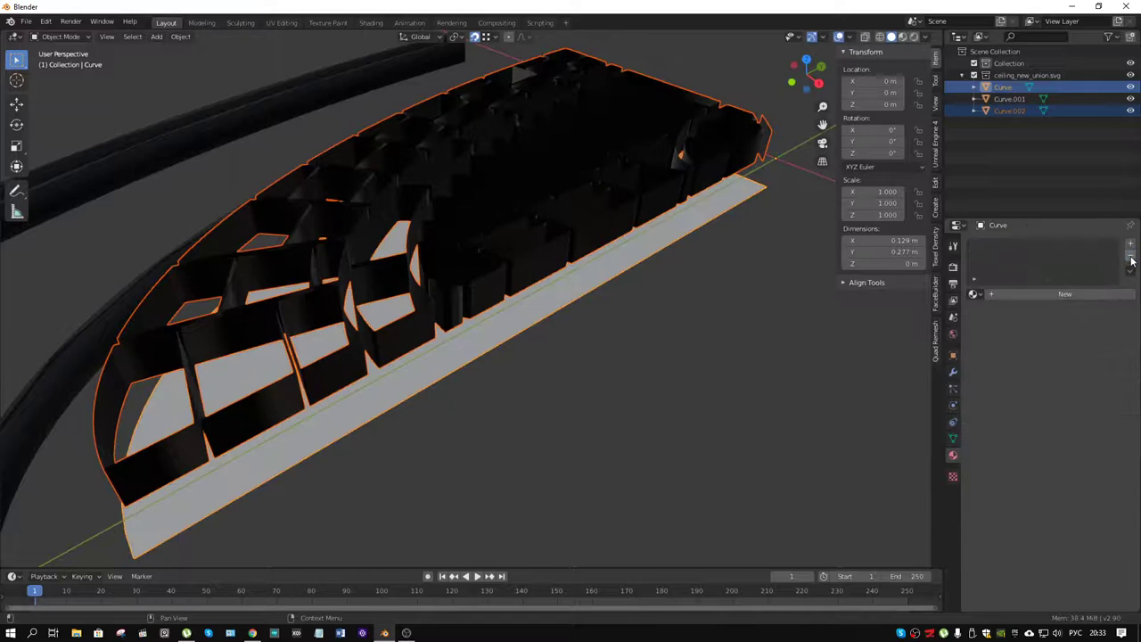
{"action": "left_click", "coordinate": [564, 221]}
{"action": "left_click", "coordinate": [1130, 259]}
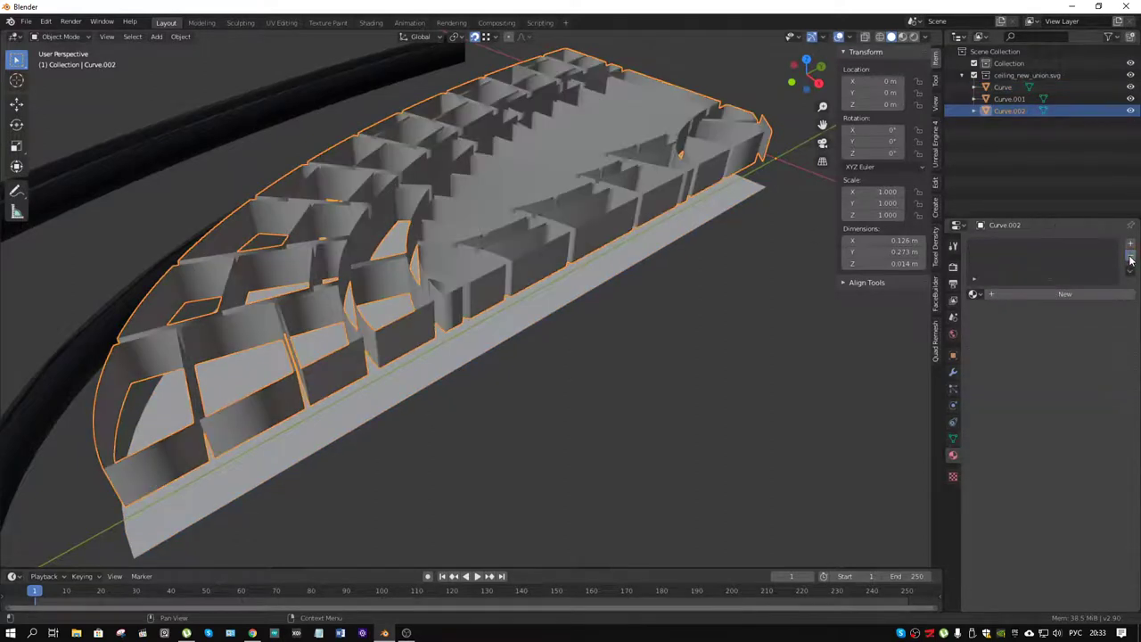
{"action": "left_click", "coordinate": [327, 105]}
{"action": "left_click", "coordinate": [1130, 258]}
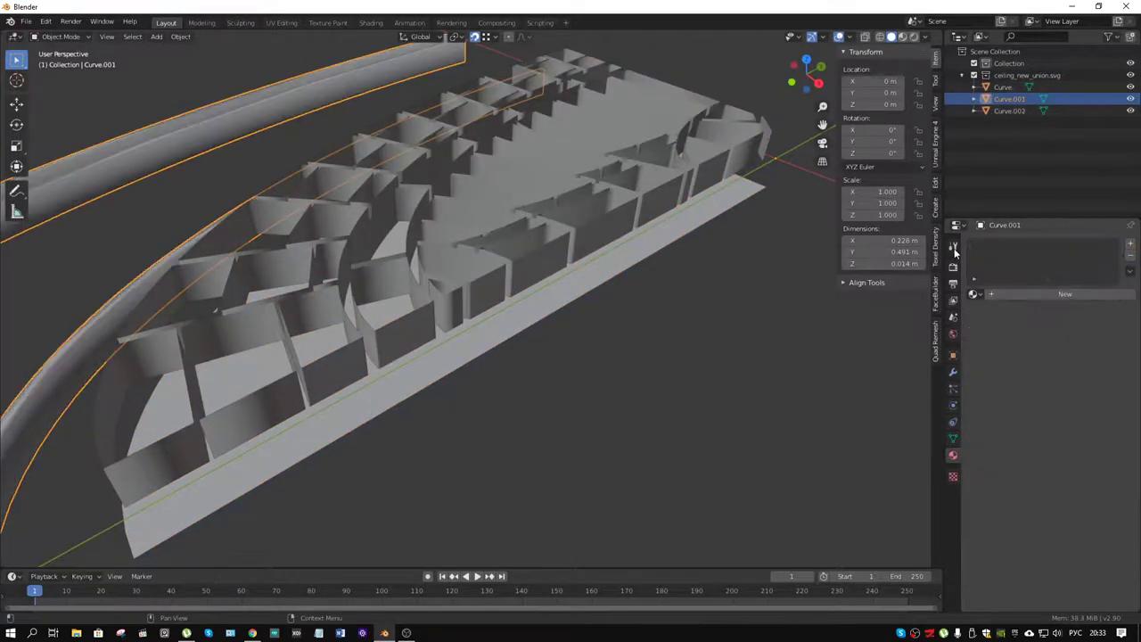
Select all three objects and apply Shade Flat
{"action": "middle_click_drag", "start_coordinate": [200, 354], "coordinate": [329, 308]}
{"action": "scroll", "coordinate": [378, 332], "scroll_direction": "down", "scroll_amount": 2}
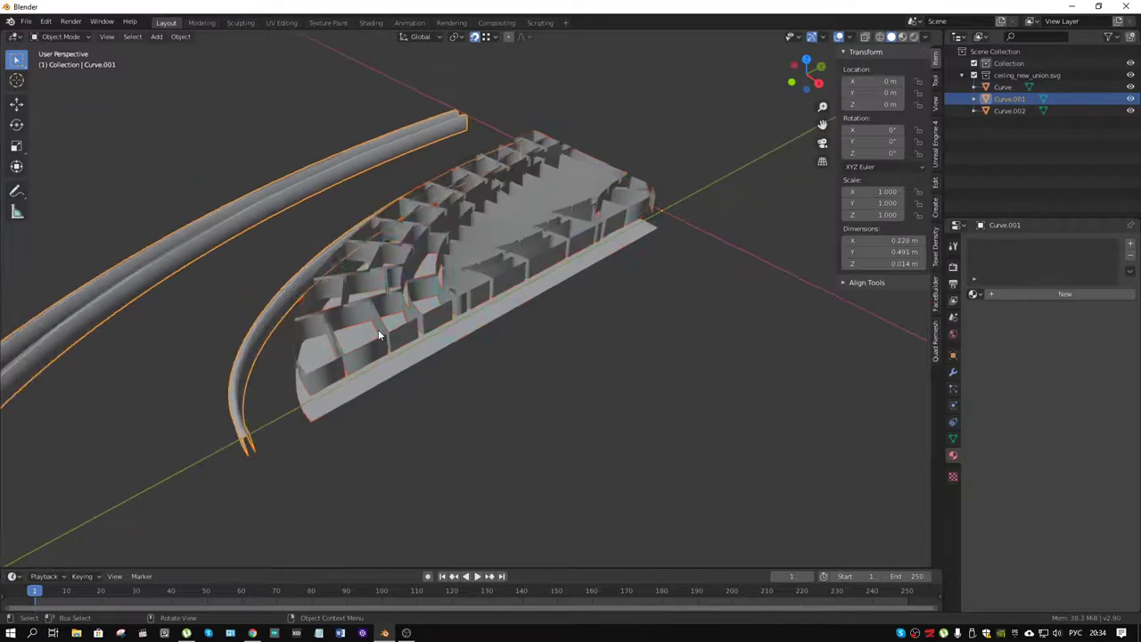
{"action": "left_click", "coordinate": [378, 330], "text": "shift"}
{"action": "right_click", "coordinate": [386, 338]}
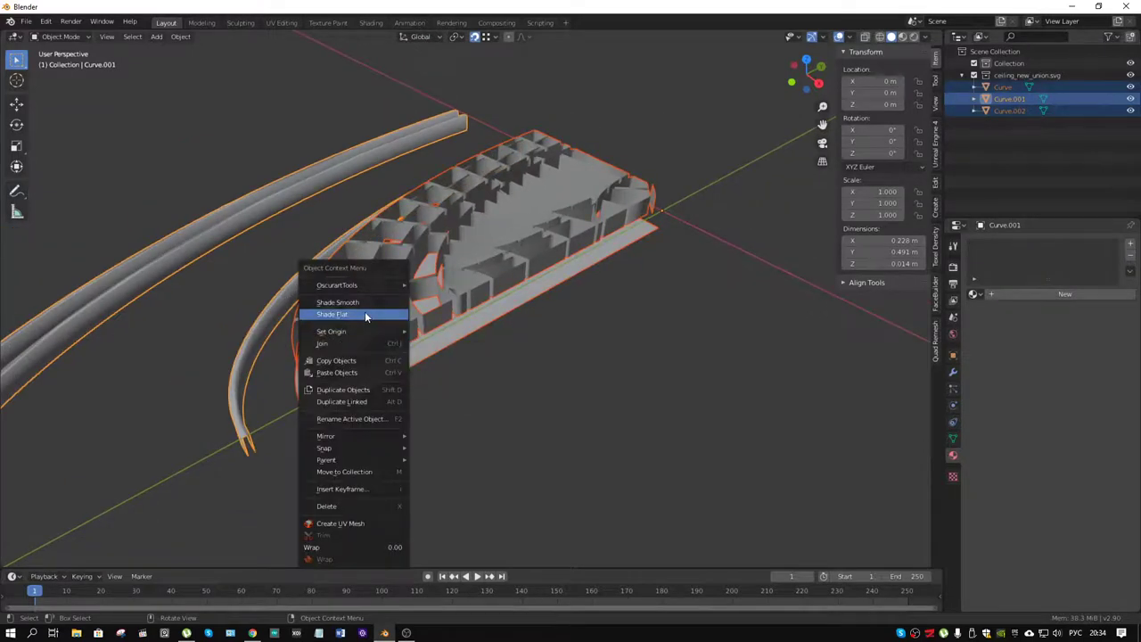
{"action": "left_click", "coordinate": [365, 311]}
Enable Cavity in the viewport shading options and select the Curve.002 walls
{"action": "scroll", "coordinate": [713, 130], "scroll_direction": "up", "scroll_amount": 4}
{"action": "left_click", "coordinate": [927, 36]}
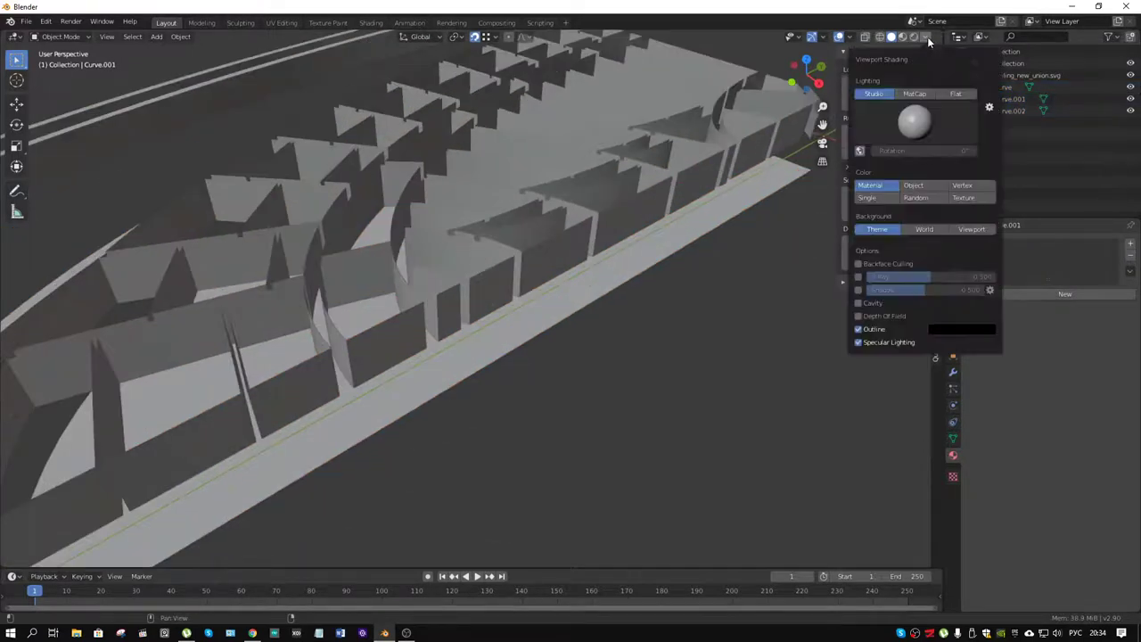
{"action": "left_click", "coordinate": [859, 303]}
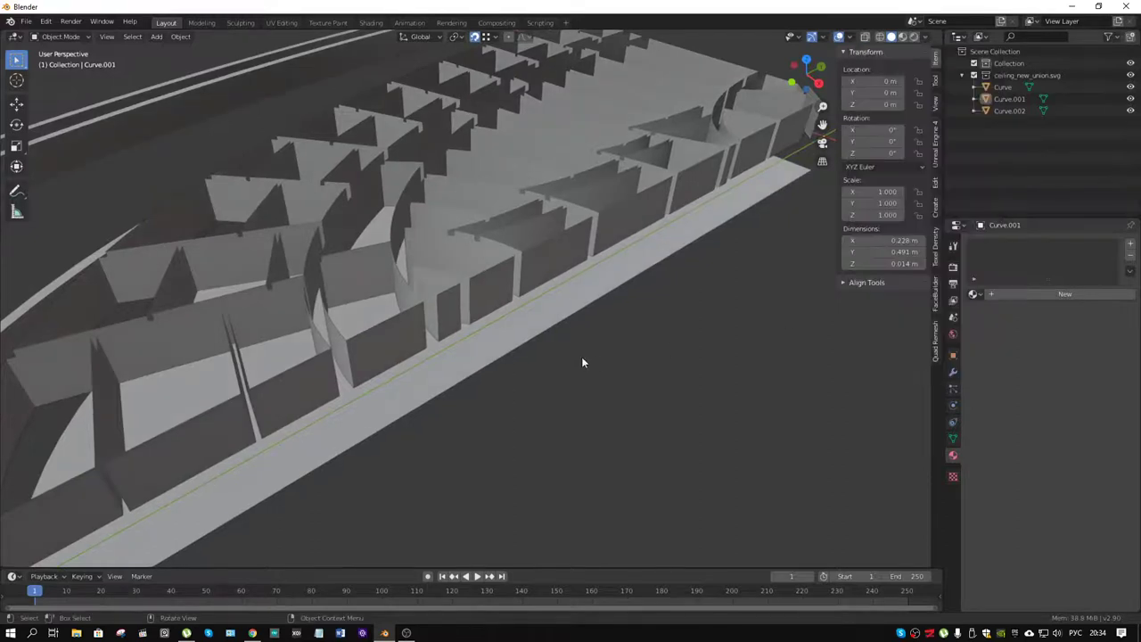
{"action": "mouse_move", "coordinate": [581, 357]}
{"action": "middle_mouse_down"}
{"action": "mouse_move", "coordinate": [503, 213]}
{"action": "mouse_move", "coordinate": [482, 247]}
{"action": "mouse_move", "coordinate": [490, 204]}
{"action": "middle_mouse_up"}
{"action": "left_click", "coordinate": [503, 217]}
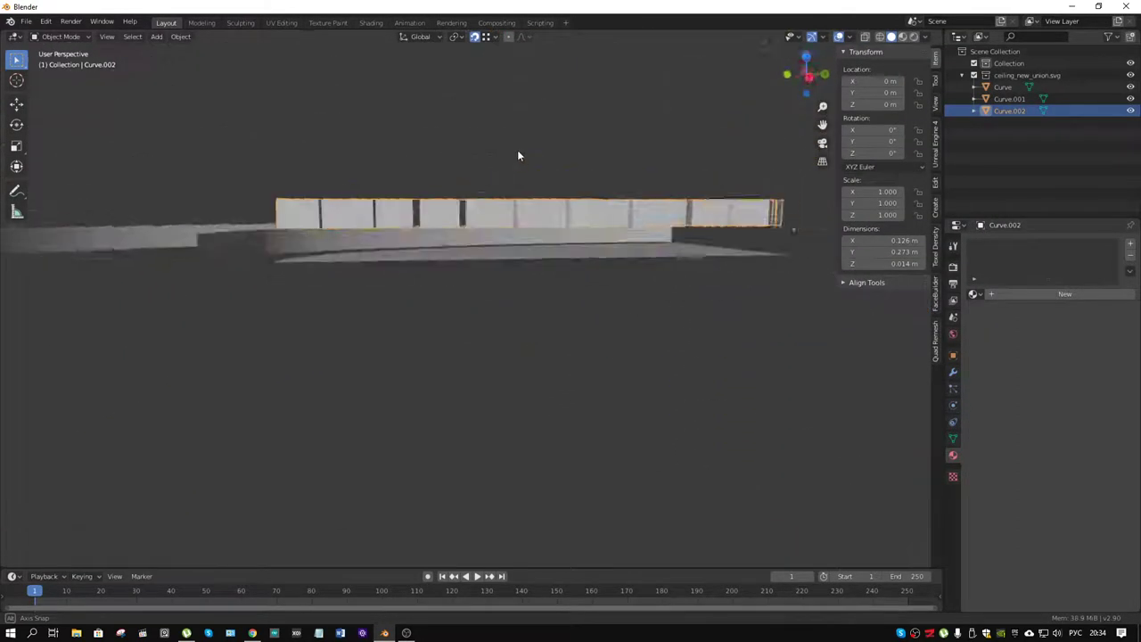
Select Curve.002 and the Curve base, convert both to meshes, then view from the top
{"action": "left_click", "coordinate": [490, 204]}
{"action": "left_click", "coordinate": [524, 203]}
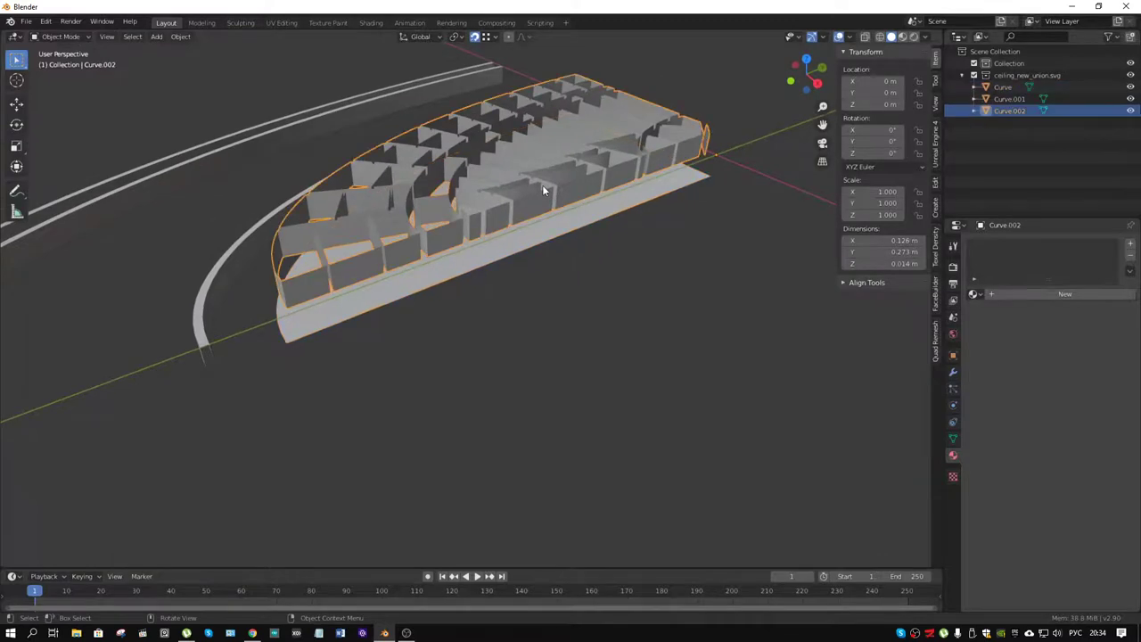
{"action": "left_click", "coordinate": [516, 241], "text": "shift"}
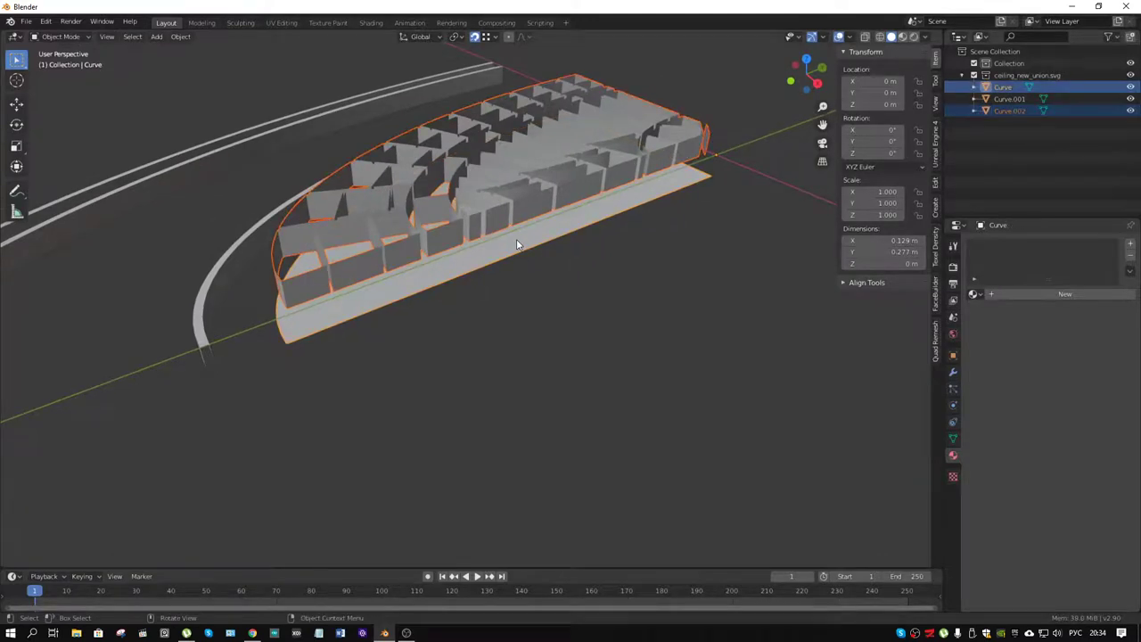
{"action": "key", "text": "F3"}
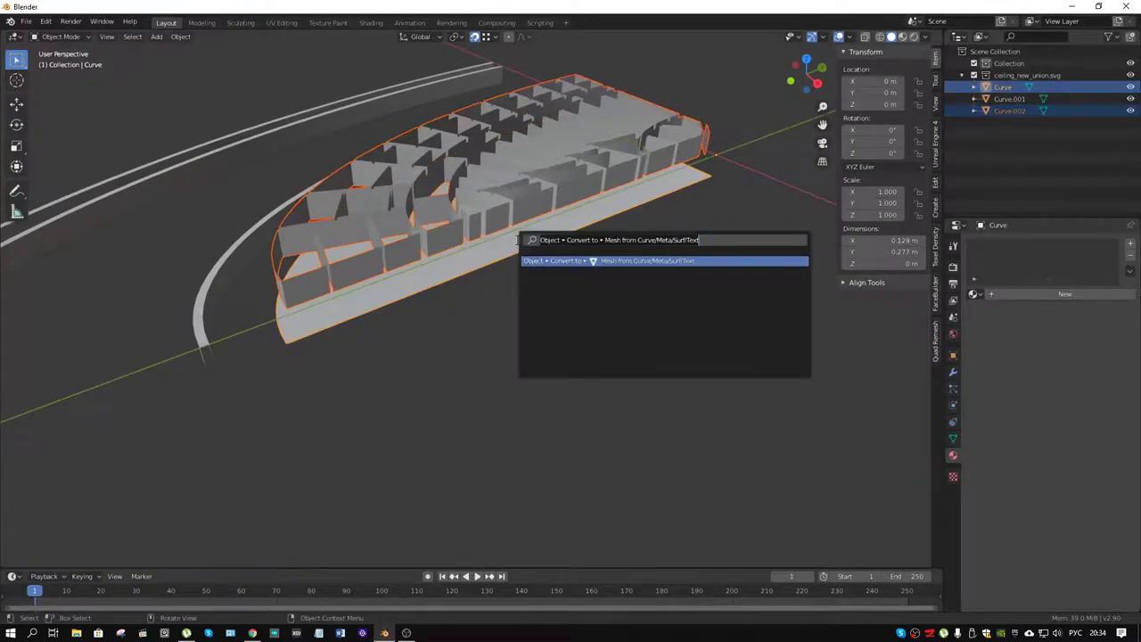
{"action": "key", "text": "Return"}
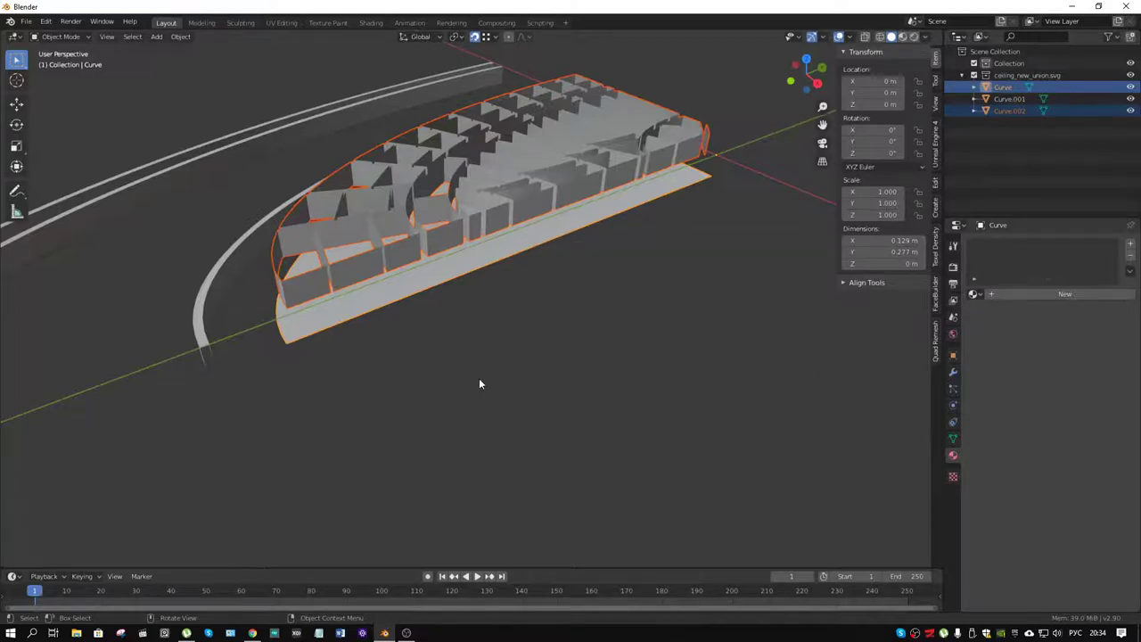
{"action": "key", "text": "KP_7"}
{"action": "scroll", "coordinate": [478, 384], "scroll_direction": "down", "scroll_amount": 2}
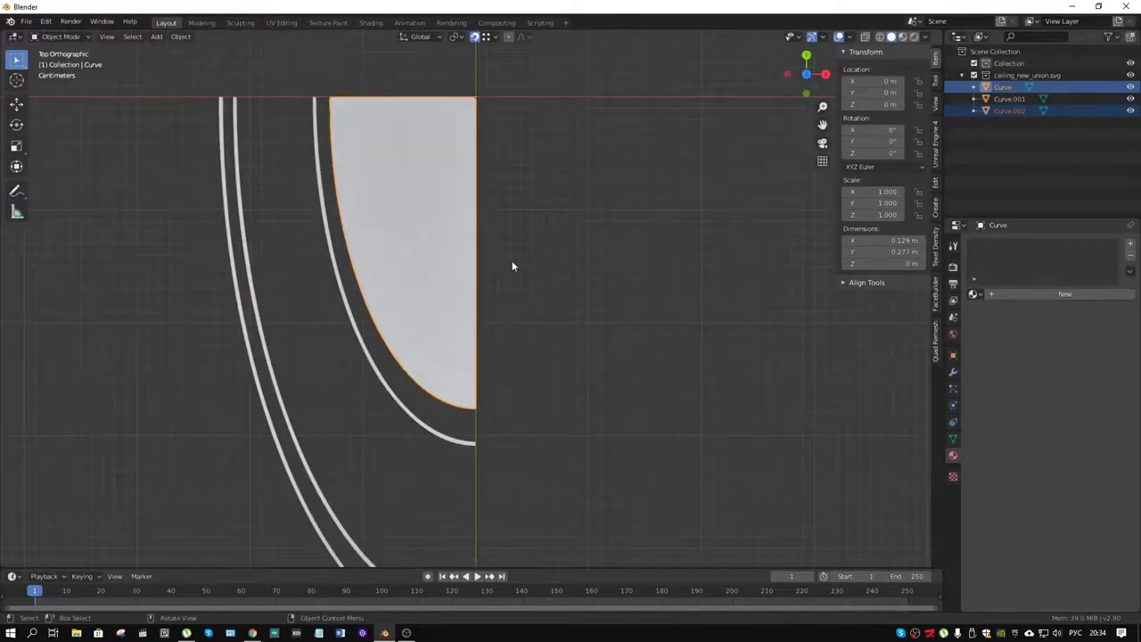
In Edit Mode on Curve, select the whole base mesh from the side, then return to top view
{"action": "key", "text": "ctrl+Tab"}
{"action": "left_click", "coordinate": [600, 264]}
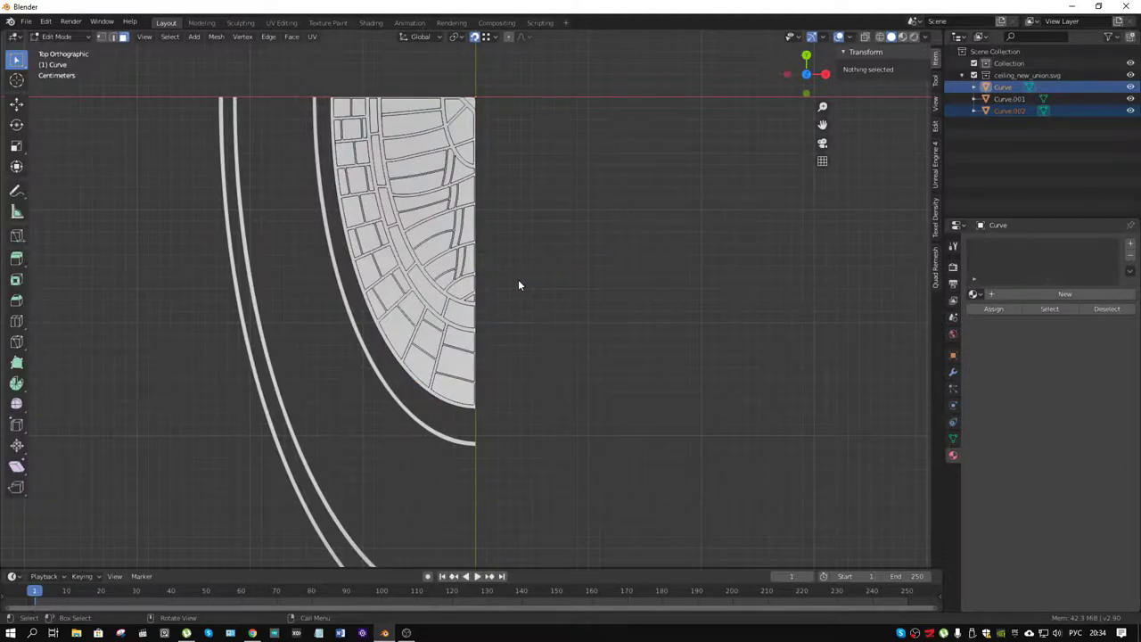
{"action": "mouse_move", "coordinate": [511, 279]}
{"action": "middle_mouse_down"}
{"action": "mouse_move", "coordinate": [424, 185]}
{"action": "mouse_move", "coordinate": [463, 206]}
{"action": "middle_mouse_up"}
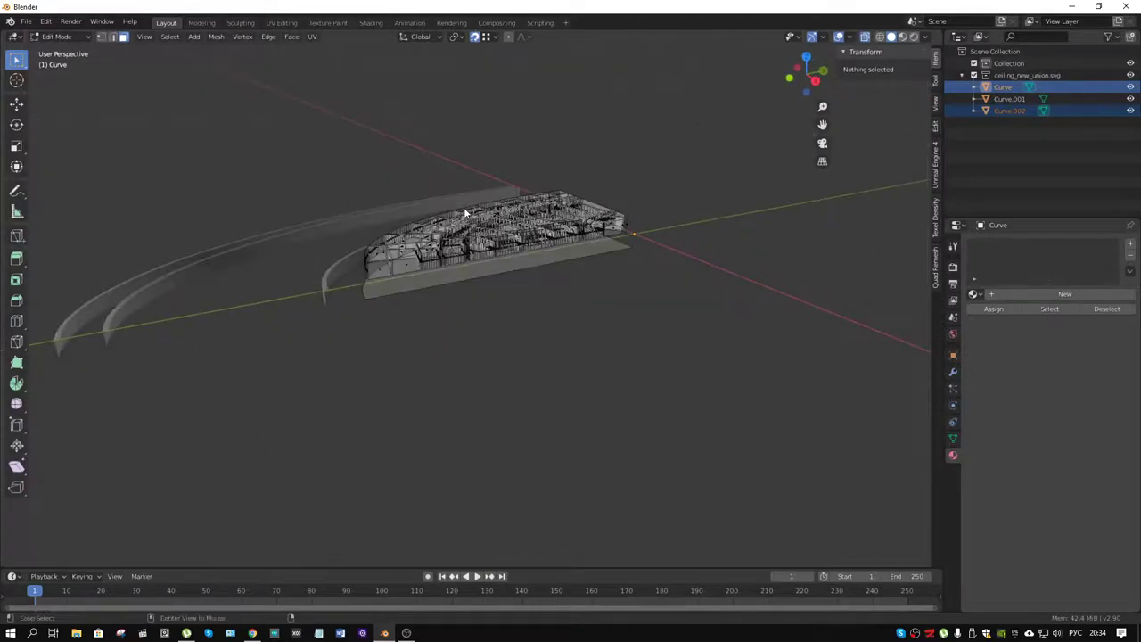
{"action": "key", "text": "KP_3"}
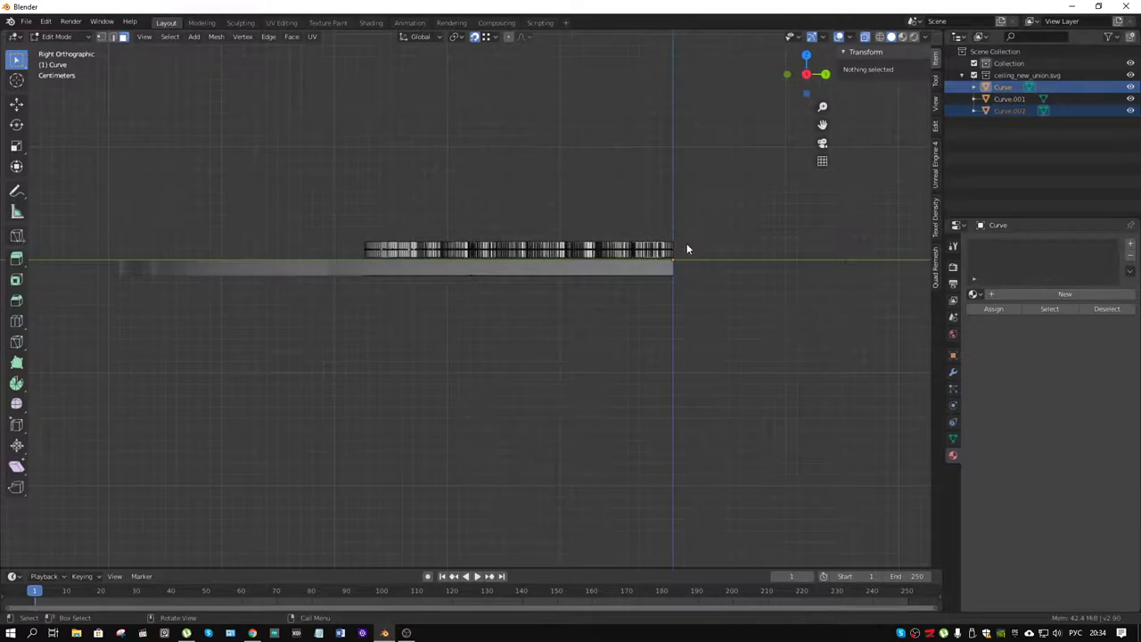
{"action": "left_click_drag", "start_coordinate": [686, 243], "coordinate": [323, 256]}
{"action": "middle_click_drag", "start_coordinate": [346, 250], "coordinate": [440, 349]}
{"action": "key", "text": "KP_7"}
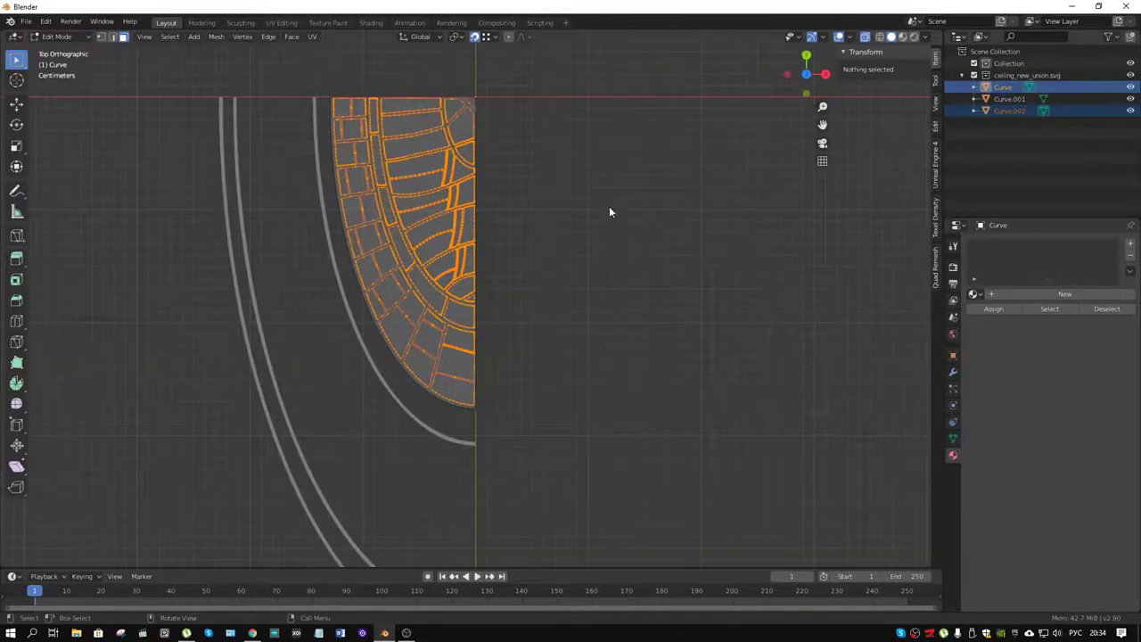
Run Knife Project from the F3 search to cut Curve.002's outlines into the base
{"action": "key", "text": "F3"}
{"action": "type", "text": "rrша"}
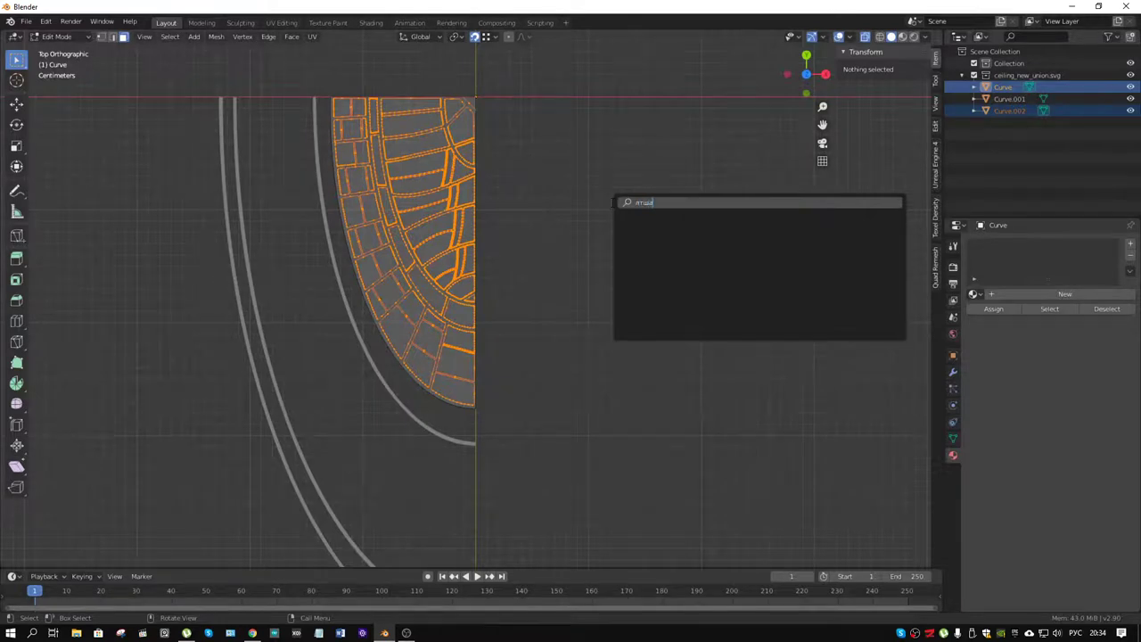
{"action": "key", "text": "BackSpace"}
{"action": "key", "text": "BackSpace"}
{"action": "key", "text": "BackSpace"}
{"action": "key", "text": "alt+shift"}
{"action": "type", "text": "knife"}
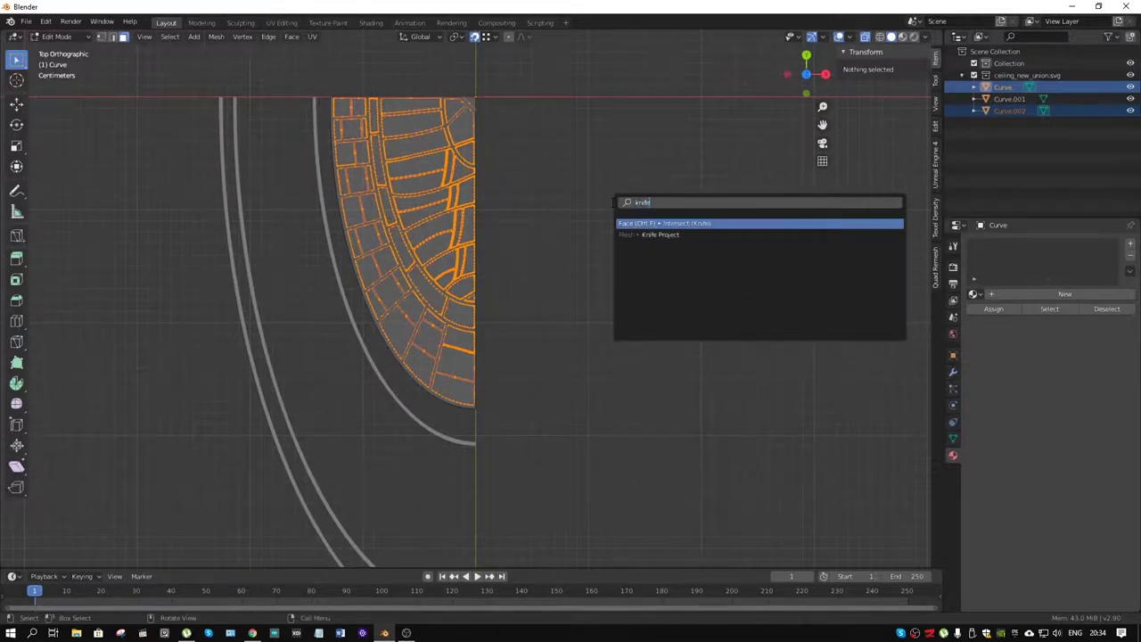
{"action": "key", "text": "Down"}
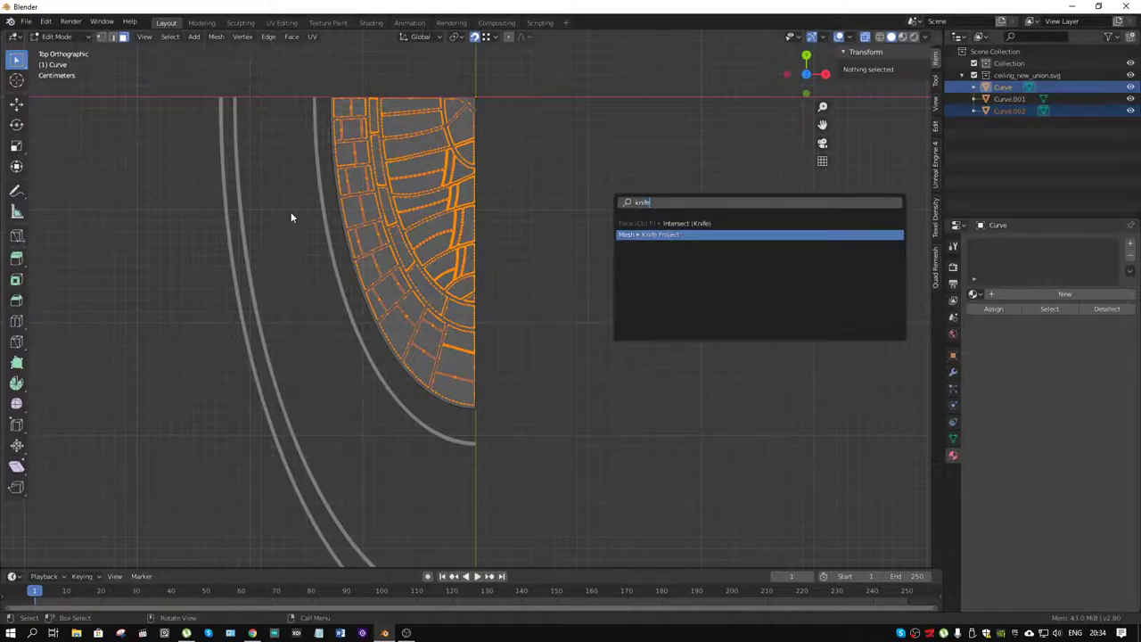
{"action": "key", "text": "Return"}
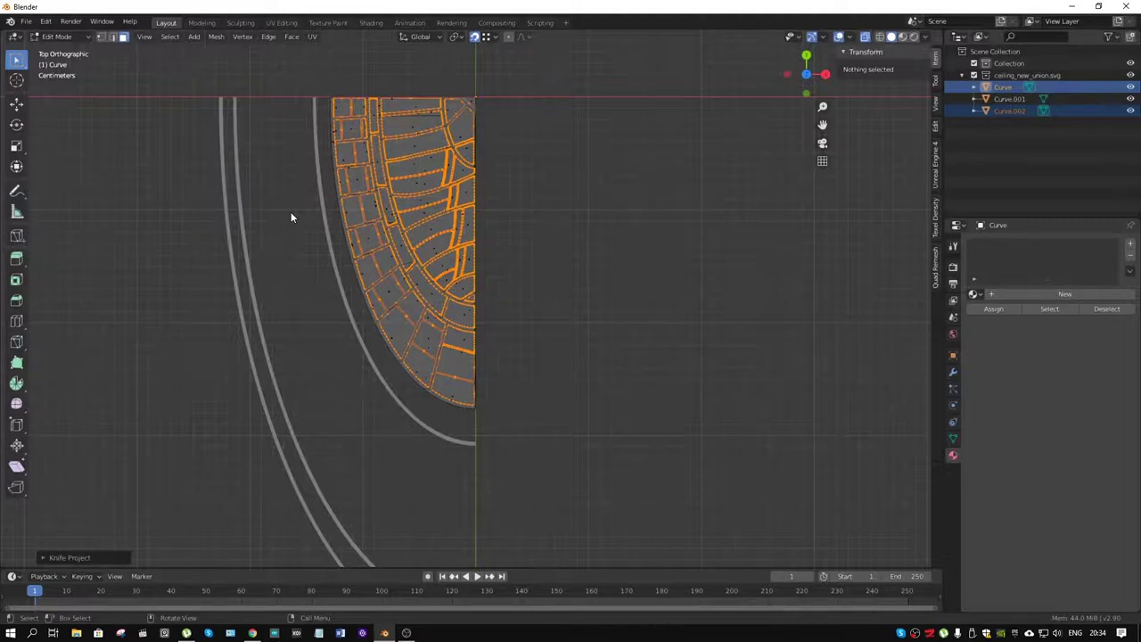
{"action": "mouse_move", "coordinate": [482, 310]}
{"action": "middle_mouse_down"}
{"action": "mouse_move", "coordinate": [445, 229]}
{"action": "mouse_move", "coordinate": [481, 288]}
{"action": "middle_mouse_up"}
Back in Object Mode, hide the Curve.002 walls from view
{"action": "key", "text": "ctrl+Tab"}
{"action": "left_click", "coordinate": [415, 289]}
{"action": "left_click", "coordinate": [409, 266]}
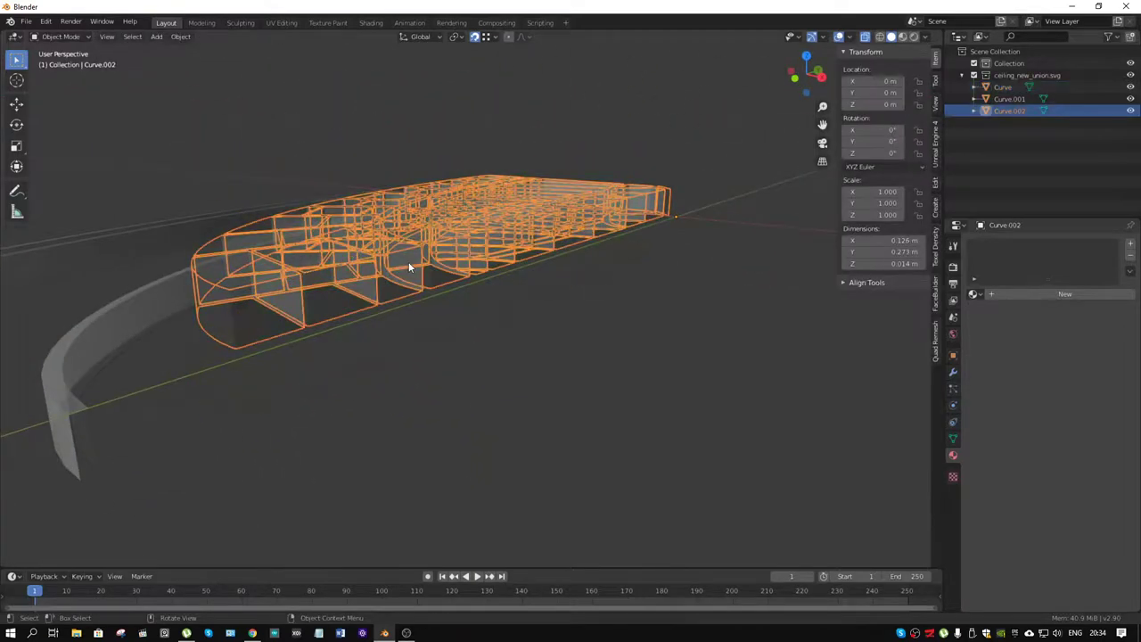
{"action": "key", "text": "h"}
{"action": "scroll", "coordinate": [426, 274], "scroll_direction": "up", "scroll_amount": 3}
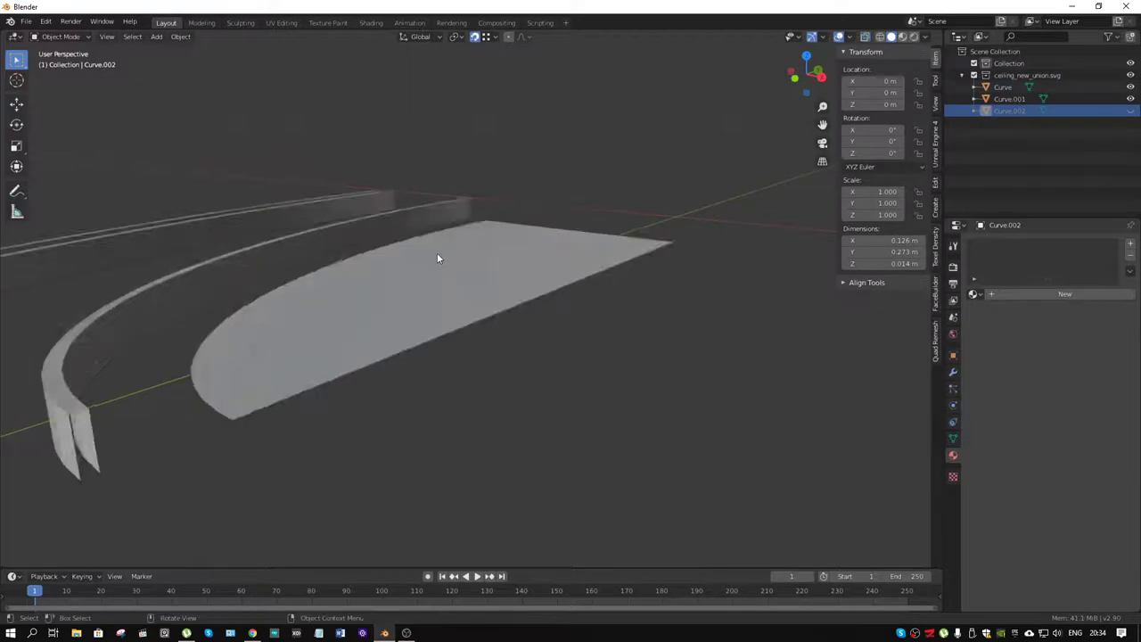
{"action": "scroll", "coordinate": [437, 253], "scroll_direction": "up", "scroll_amount": 3}
Select the flat Curve base and enter its Edit Mode, looking down on the tiles
{"action": "left_click", "coordinate": [429, 280]}
{"action": "scroll", "coordinate": [430, 278], "scroll_direction": "down", "scroll_amount": 3}
{"action": "middle_click_drag", "start_coordinate": [431, 277], "coordinate": [401, 241]}
{"action": "key", "text": "ctrl+Tab"}
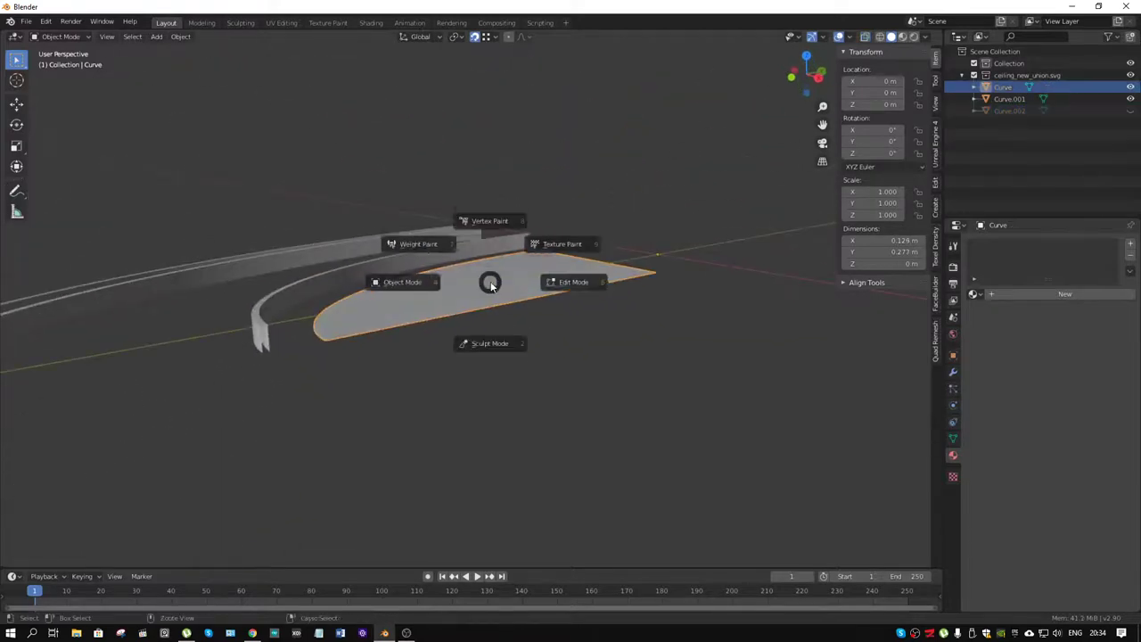
{"action": "left_click", "coordinate": [546, 292]}
{"action": "mouse_move", "coordinate": [547, 292]}
{"action": "middle_mouse_down"}
{"action": "mouse_move", "coordinate": [508, 347]}
{"action": "mouse_move", "coordinate": [523, 213]}
{"action": "middle_mouse_up"}
{"action": "scroll", "coordinate": [460, 298], "scroll_direction": "up", "scroll_amount": 3}
{"action": "scroll", "coordinate": [512, 301], "scroll_direction": "up", "scroll_amount": 2}
{"action": "scroll", "coordinate": [491, 314], "scroll_direction": "up", "scroll_amount": 2}
{"action": "scroll", "coordinate": [491, 314], "scroll_direction": "down", "scroll_amount": 2}
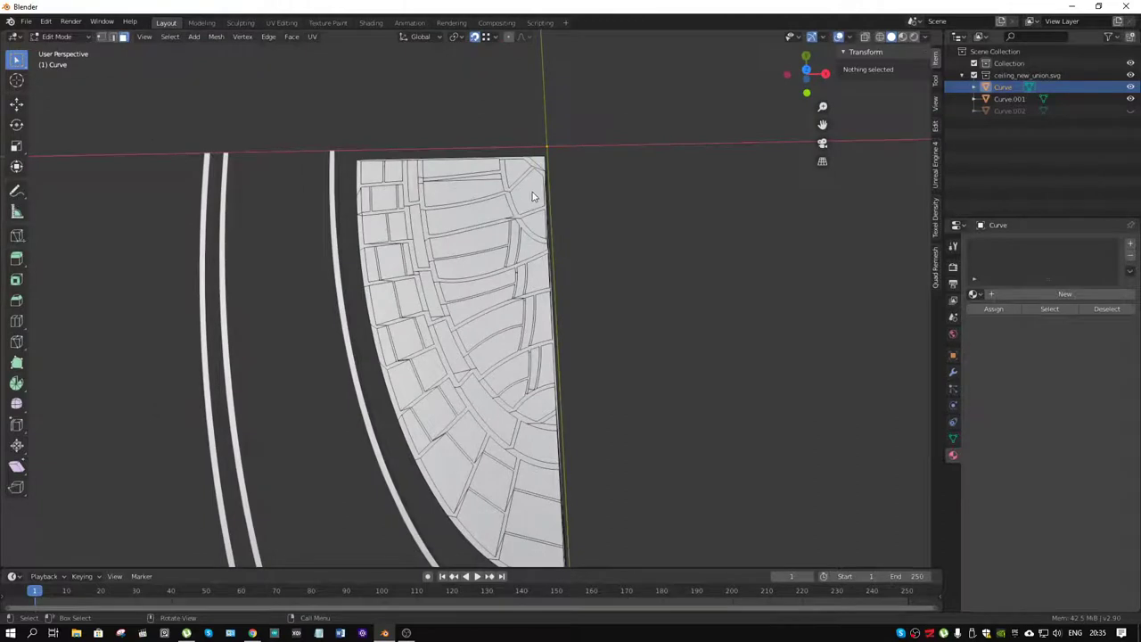
In top view, select the panel faces from the top edge down the right side and back up the curve
{"action": "left_click", "coordinate": [529, 193]}
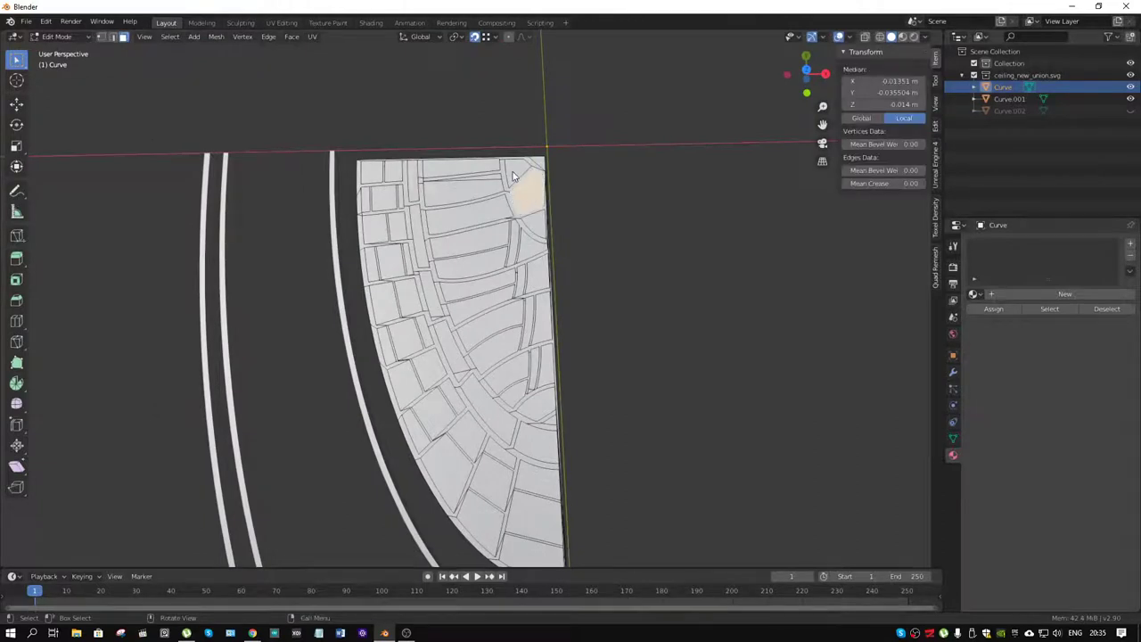
{"action": "key", "text": "KP_7"}
{"action": "left_click", "coordinate": [526, 147], "text": "shift"}
{"action": "left_click", "coordinate": [463, 141], "text": "shift"}
{"action": "left_click", "coordinate": [473, 171], "text": "shift"}
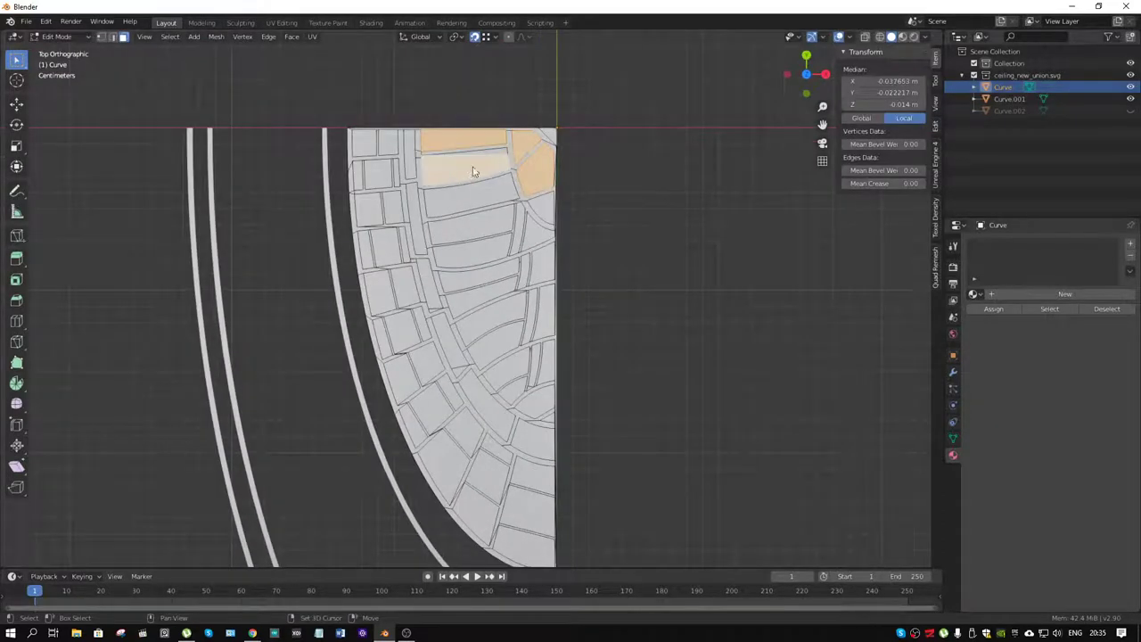
{"action": "left_click", "coordinate": [482, 193], "text": "shift"}
{"action": "left_click", "coordinate": [546, 219], "text": "shift"}
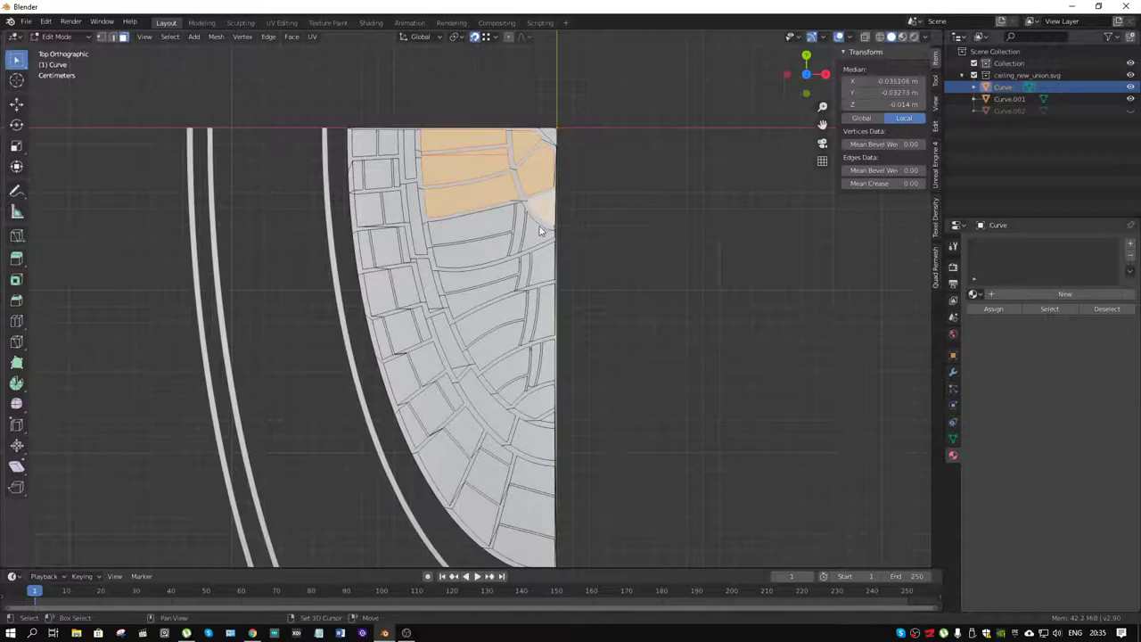
{"action": "left_click", "coordinate": [526, 228], "text": "shift"}
{"action": "left_click", "coordinate": [497, 224], "text": "shift"}
{"action": "left_click", "coordinate": [499, 252], "text": "shift"}
{"action": "left_click", "coordinate": [538, 266], "text": "shift"}
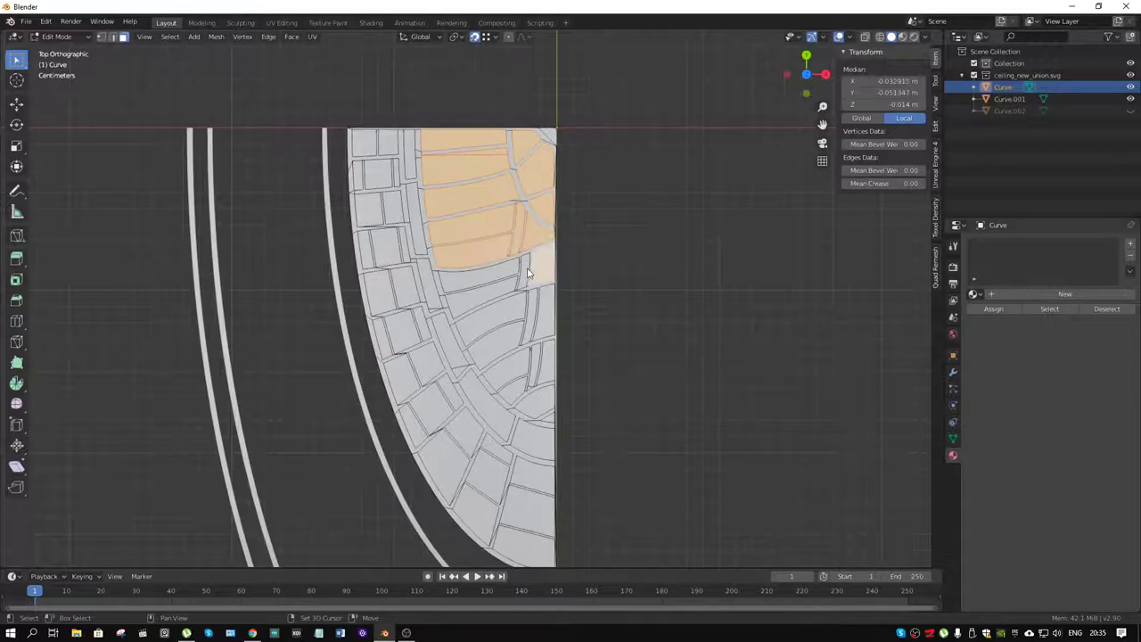
{"action": "left_click", "coordinate": [524, 272], "text": "shift"}
{"action": "left_click", "coordinate": [504, 276], "text": "shift"}
{"action": "left_click", "coordinate": [539, 307], "text": "shift"}
{"action": "left_click", "coordinate": [527, 328], "text": "shift"}
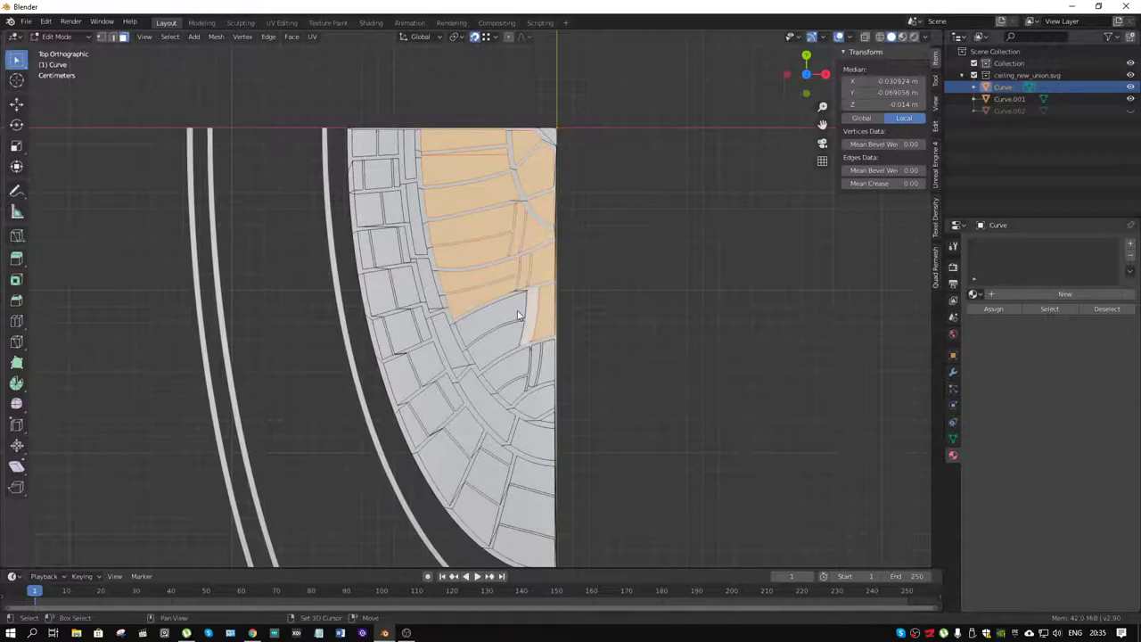
{"action": "left_click", "coordinate": [496, 321], "text": "shift"}
{"action": "left_click", "coordinate": [524, 367], "text": "shift"}
{"action": "left_click", "coordinate": [534, 364], "text": "shift"}
{"action": "left_click", "coordinate": [538, 401], "text": "shift"}
{"action": "left_click", "coordinate": [530, 392], "text": "shift"}
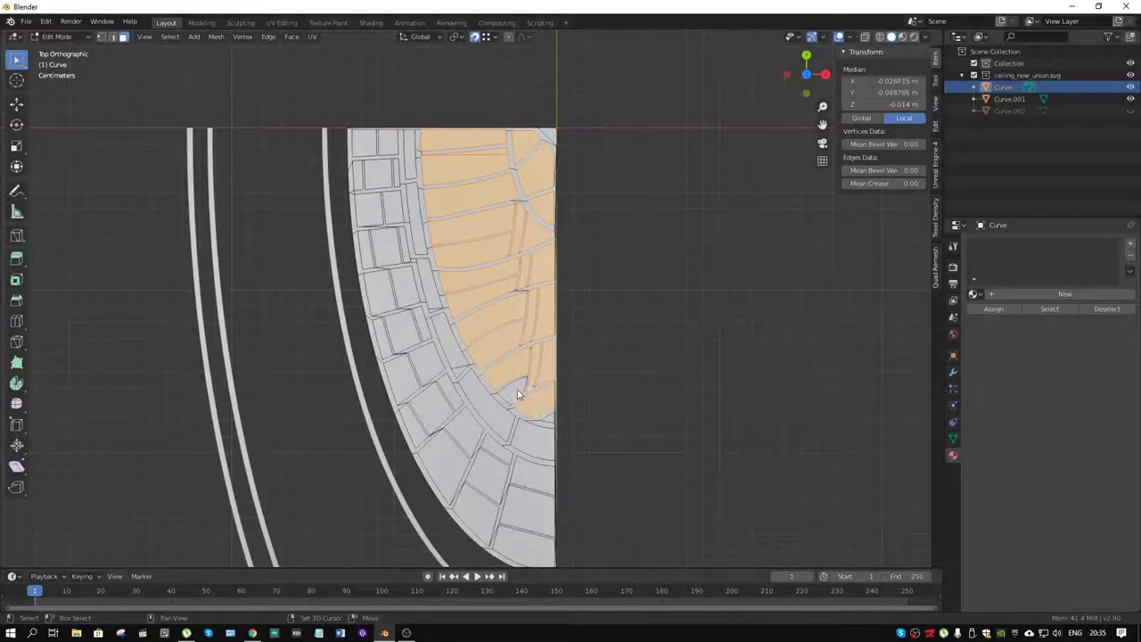
{"action": "left_click", "coordinate": [524, 392], "text": "shift"}
{"action": "left_click", "coordinate": [544, 421], "text": "shift"}
{"action": "left_click", "coordinate": [535, 447], "text": "shift"}
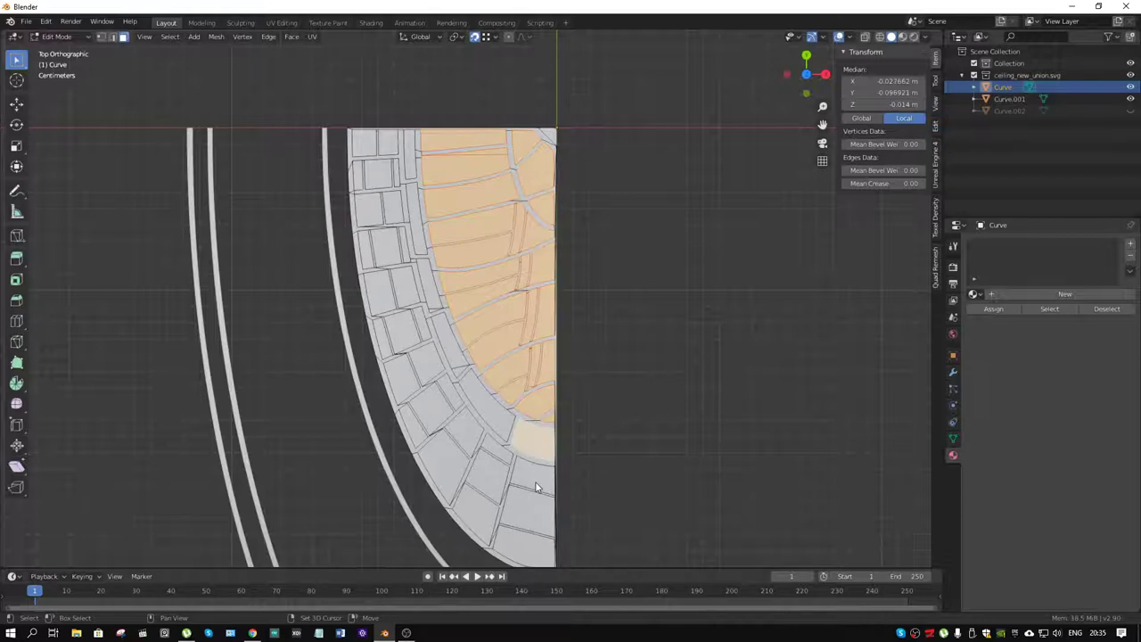
{"action": "left_click", "coordinate": [536, 483], "text": "shift"}
{"action": "left_click", "coordinate": [524, 517], "text": "shift"}
{"action": "left_click", "coordinate": [477, 487], "text": "shift"}
{"action": "left_click", "coordinate": [478, 481], "text": "shift"}
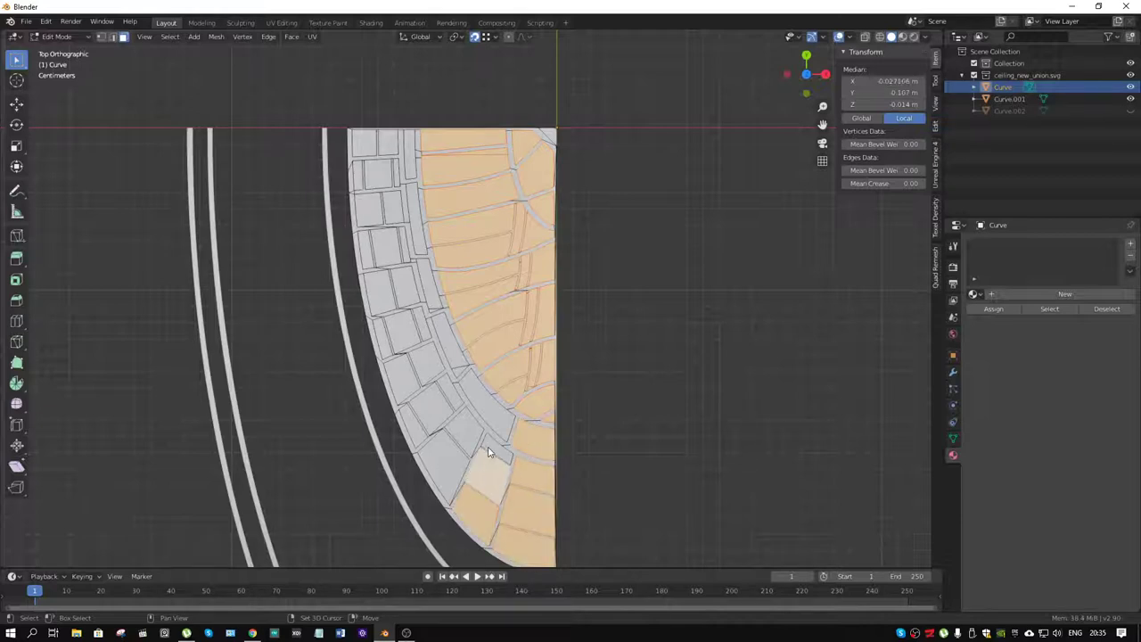
{"action": "left_click", "coordinate": [490, 450], "text": "shift"}
{"action": "left_click", "coordinate": [490, 419], "text": "shift"}
{"action": "left_click", "coordinate": [463, 429], "text": "shift"}
{"action": "left_click", "coordinate": [446, 458], "text": "shift"}
{"action": "left_click", "coordinate": [436, 409], "text": "shift"}
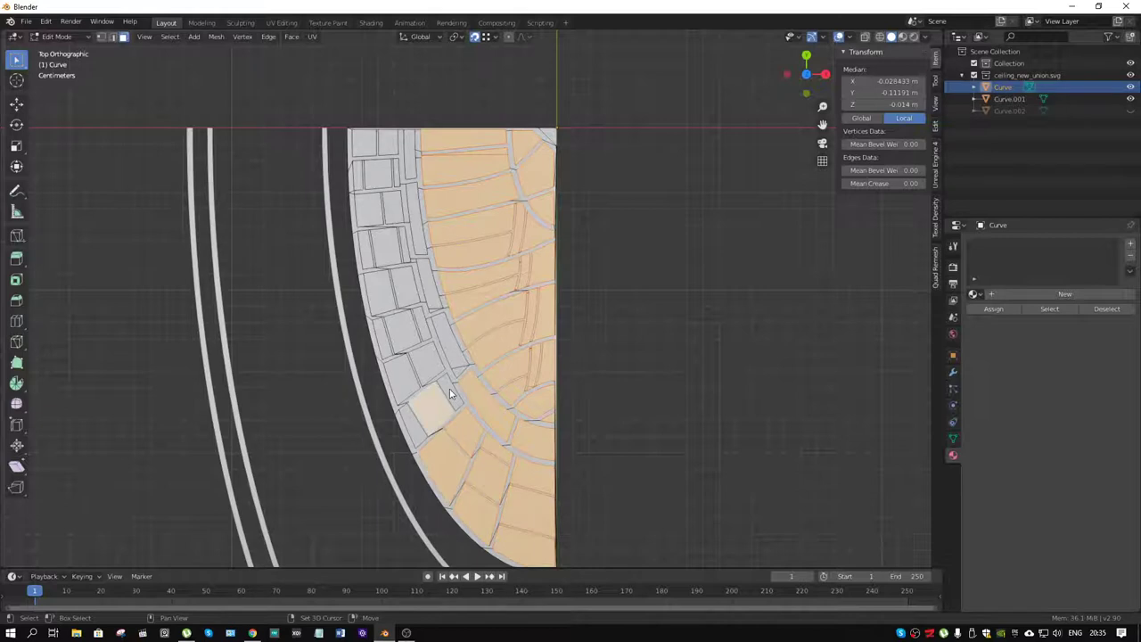
{"action": "left_click", "coordinate": [413, 425], "text": "shift"}
{"action": "left_click", "coordinate": [442, 361], "text": "shift"}
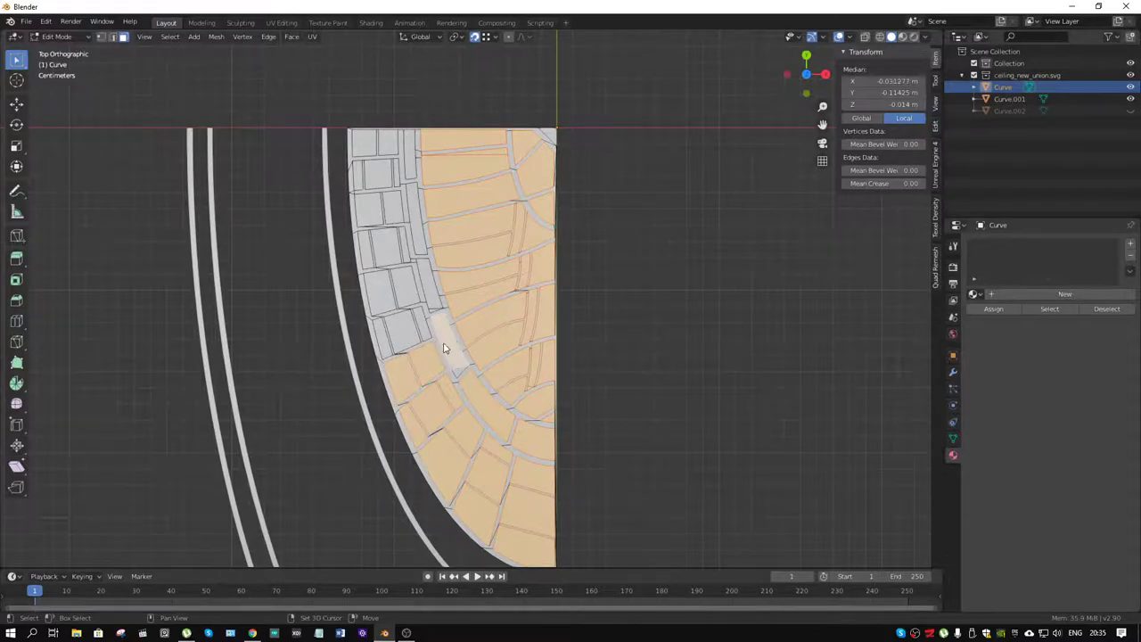
Add the remaining outer-row, rim, top-row and top-right corner panel faces to the selection
{"action": "scroll", "coordinate": [457, 378], "scroll_direction": "up", "scroll_amount": 2}
{"action": "scroll", "coordinate": [437, 369], "scroll_direction": "up", "scroll_amount": 2}
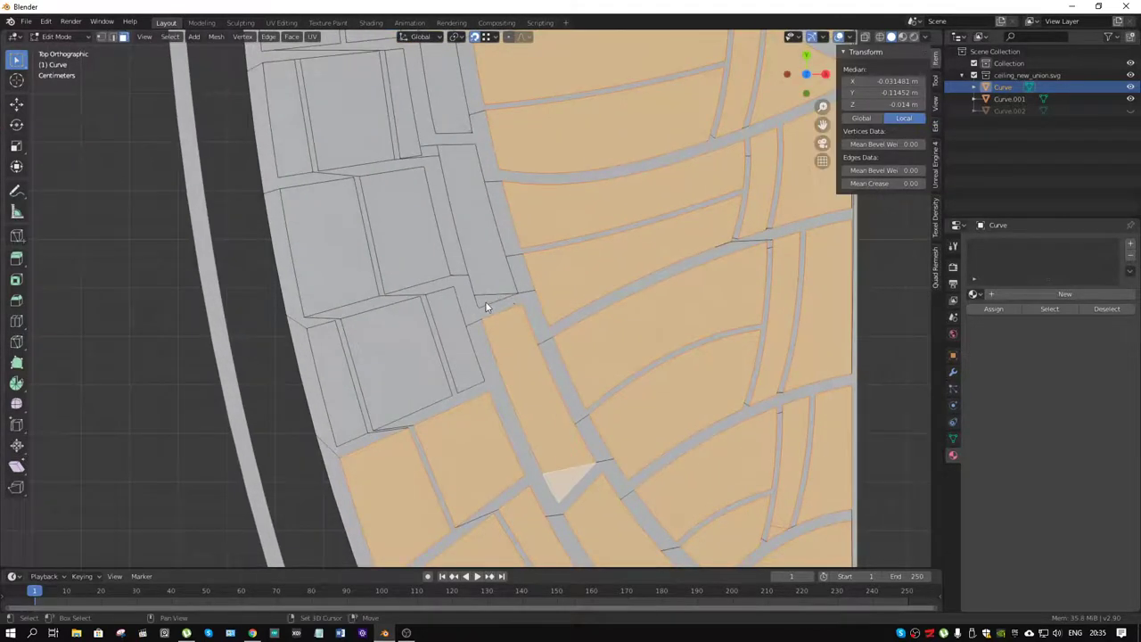
{"action": "left_click", "coordinate": [483, 302], "text": "shift"}
{"action": "left_click", "coordinate": [434, 323], "text": "shift"}
{"action": "left_click", "coordinate": [395, 339], "text": "shift"}
{"action": "left_click", "coordinate": [343, 286], "text": "shift"}
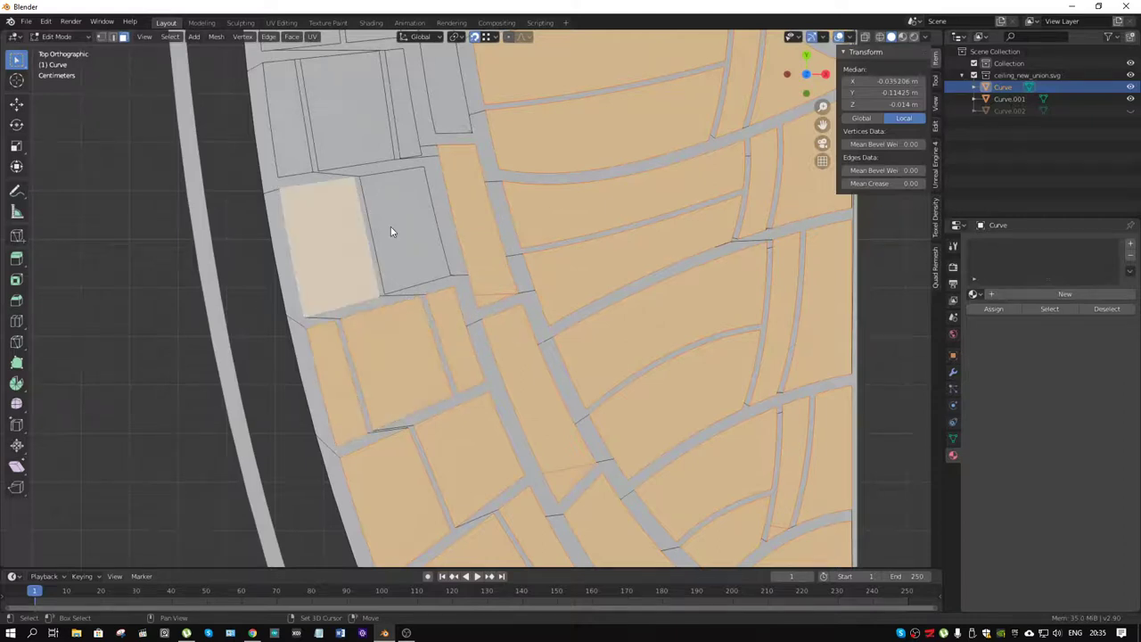
{"action": "left_click", "coordinate": [392, 235], "text": "shift"}
{"action": "scroll", "coordinate": [460, 258], "scroll_direction": "up", "scroll_amount": 2, "text": "shift"}
{"action": "scroll", "coordinate": [460, 263], "scroll_direction": "up", "scroll_amount": 2, "text": "shift"}
{"action": "left_click", "coordinate": [471, 331], "text": "shift"}
{"action": "left_click", "coordinate": [427, 347], "text": "shift"}
{"action": "left_click", "coordinate": [384, 354], "text": "shift"}
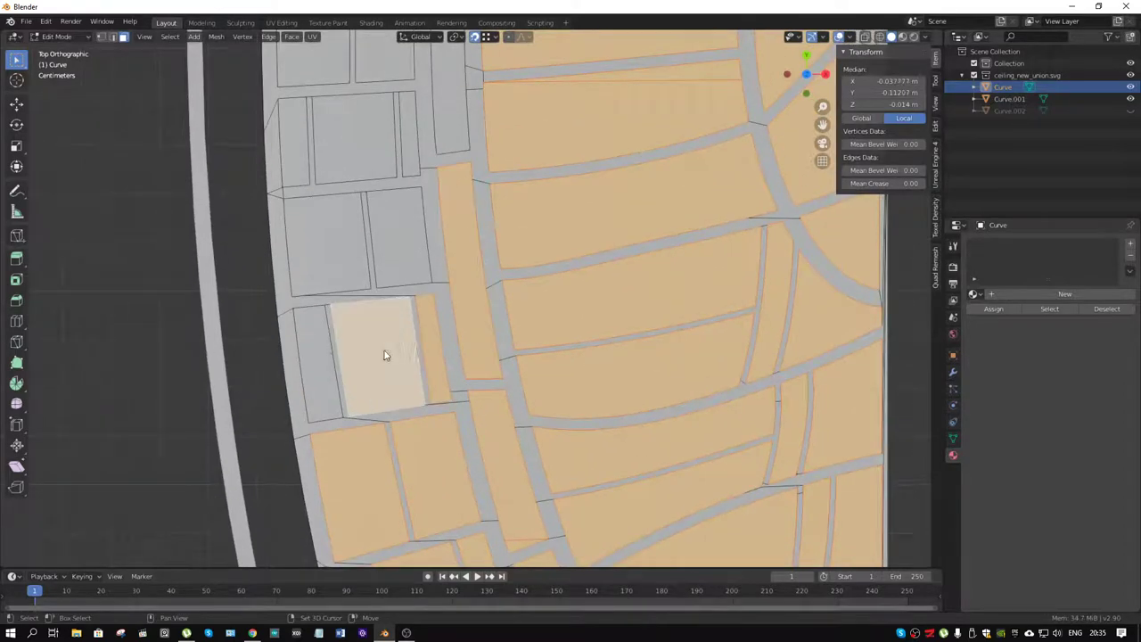
{"action": "left_click", "coordinate": [323, 336], "text": "shift"}
{"action": "left_click", "coordinate": [355, 272], "text": "shift"}
{"action": "left_click", "coordinate": [396, 233], "text": "shift"}
{"action": "left_click", "coordinate": [413, 142], "text": "shift"}
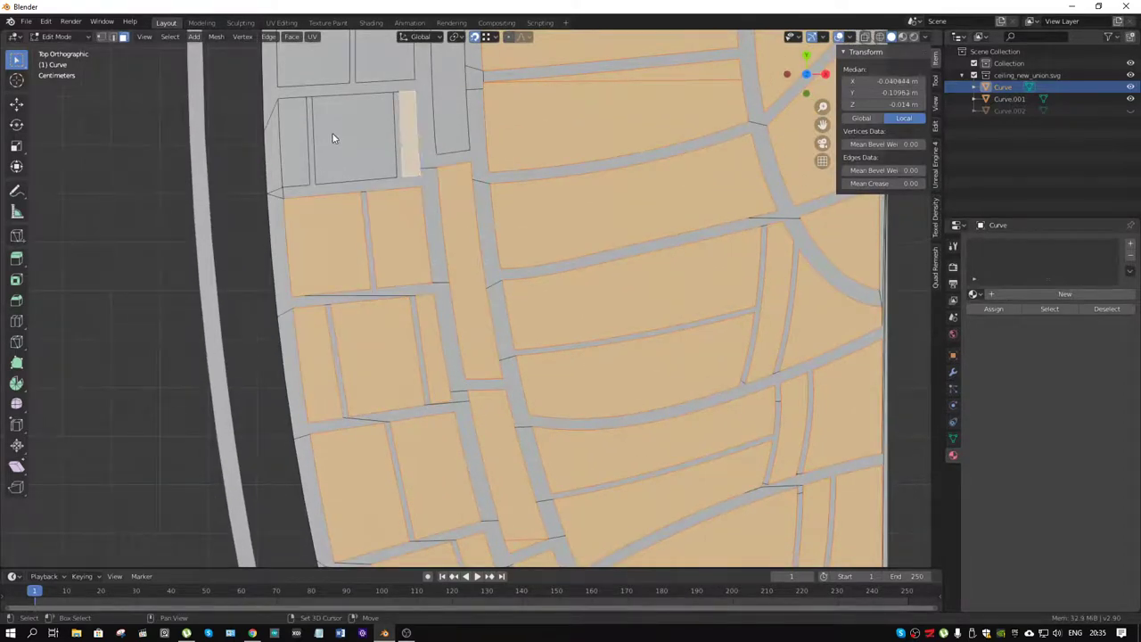
{"action": "left_click", "coordinate": [335, 136], "text": "shift"}
{"action": "left_click", "coordinate": [294, 142], "text": "shift"}
{"action": "left_click", "coordinate": [453, 112], "text": "shift"}
{"action": "middle_click_drag", "start_coordinate": [471, 107], "coordinate": [502, 438], "text": "shift"}
{"action": "left_click", "coordinate": [426, 392], "text": "shift"}
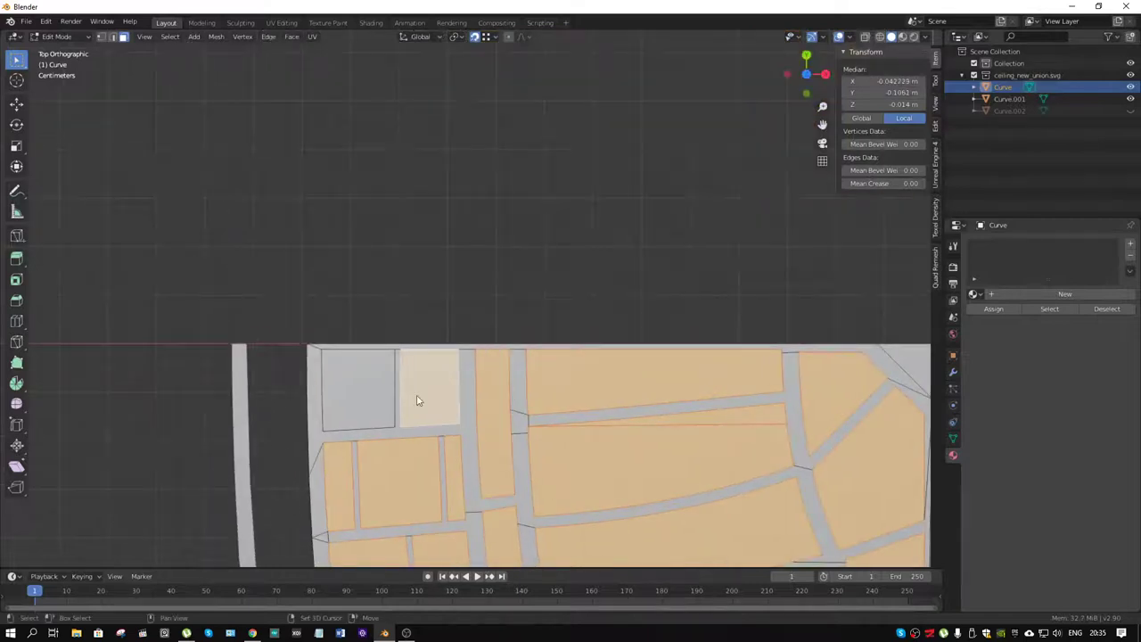
{"action": "left_click", "coordinate": [356, 390], "text": "shift"}
{"action": "middle_click_drag", "start_coordinate": [726, 464], "coordinate": [572, 338], "text": "shift"}
{"action": "left_click", "coordinate": [611, 304], "text": "shift"}
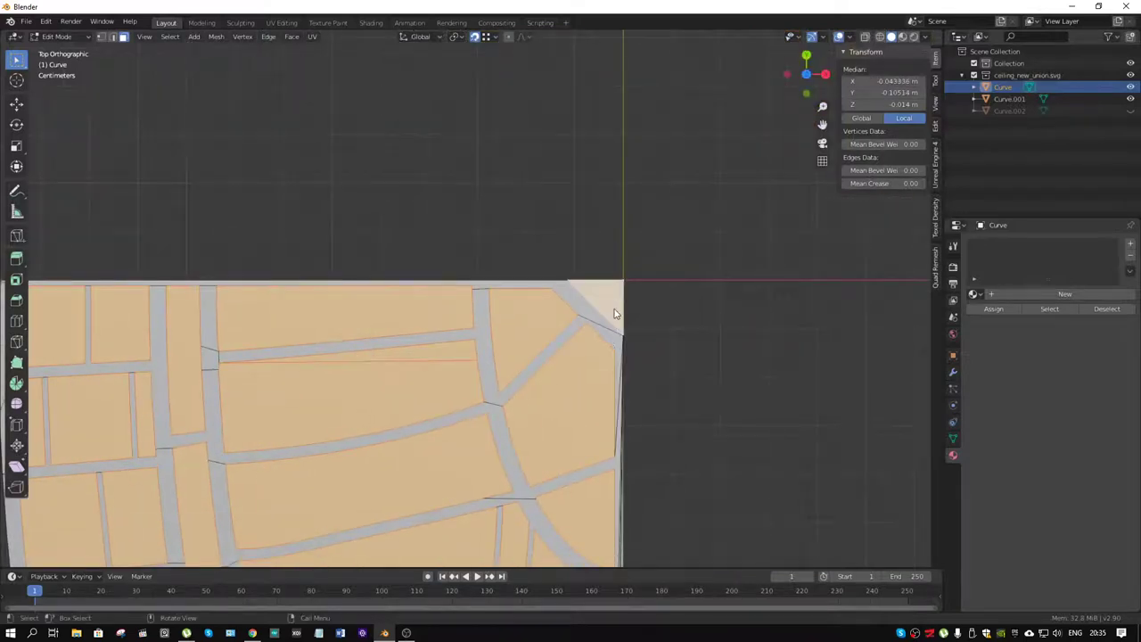
Delete the selected panel faces so only the rib strips remain
{"action": "right_click", "coordinate": [613, 307]}
{"action": "left_click", "coordinate": [613, 307]}
{"action": "mouse_move", "coordinate": [540, 366]}
{"action": "middle_mouse_down", "text": "shift"}
{"action": "mouse_move", "coordinate": [558, 243]}
{"action": "mouse_move", "coordinate": [565, 349]}
{"action": "mouse_move", "coordinate": [556, 245]}
{"action": "middle_mouse_up", "text": "shift"}
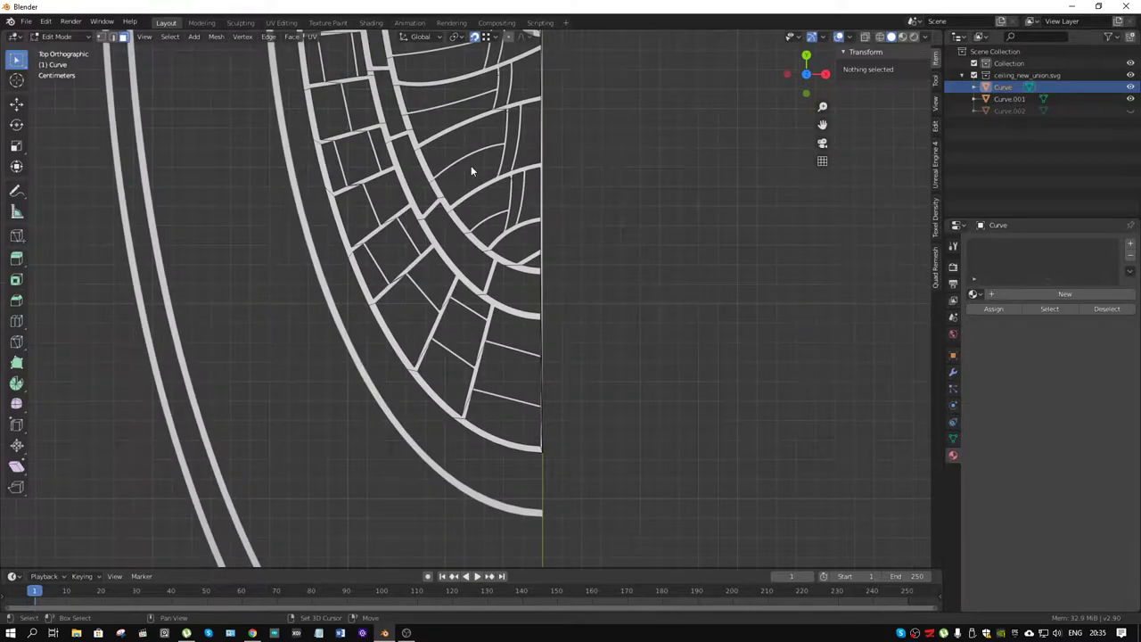
{"action": "mouse_move", "coordinate": [471, 168]}
{"action": "middle_mouse_down"}
{"action": "mouse_move", "coordinate": [541, 337]}
{"action": "mouse_move", "coordinate": [497, 247]}
{"action": "mouse_move", "coordinate": [499, 298]}
{"action": "mouse_move", "coordinate": [562, 417]}
{"action": "mouse_move", "coordinate": [547, 423]}
{"action": "middle_mouse_up"}
Select the outer curved bands object (Curve.001) and enter its Edit Mode
{"action": "key", "text": "ctrl+Tab"}
{"action": "left_click", "coordinate": [450, 411]}
{"action": "left_click", "coordinate": [531, 393]}
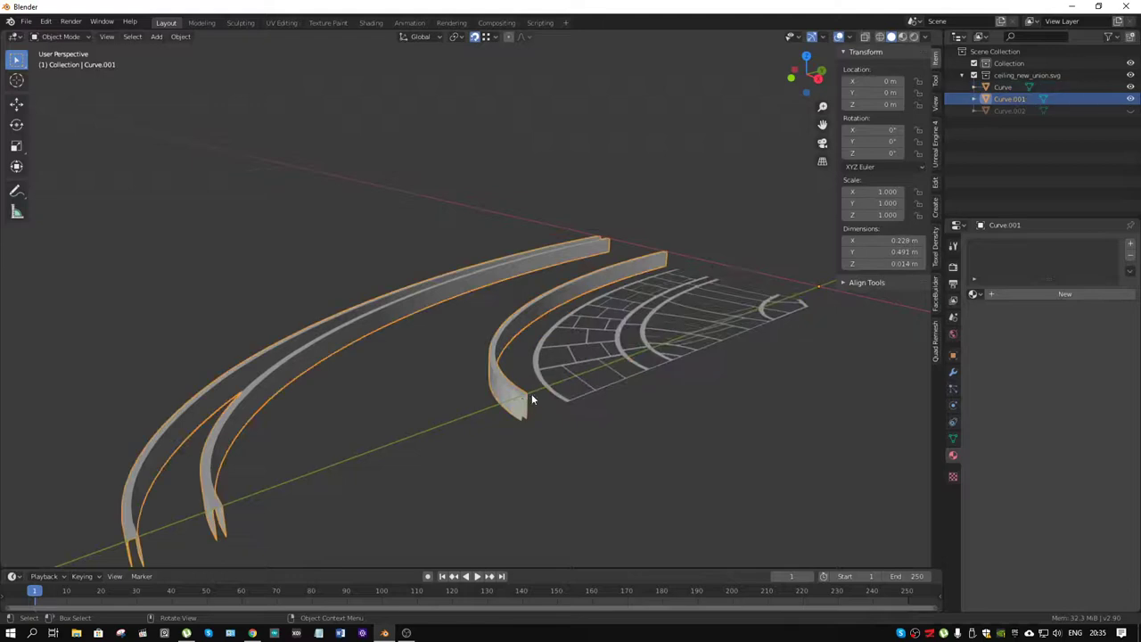
{"action": "key", "text": "ctrl+Tab"}
{"action": "left_click", "coordinate": [582, 400]}
Select the upright wall face loops of the outer bands and delete those faces
{"action": "left_click", "coordinate": [510, 401]}
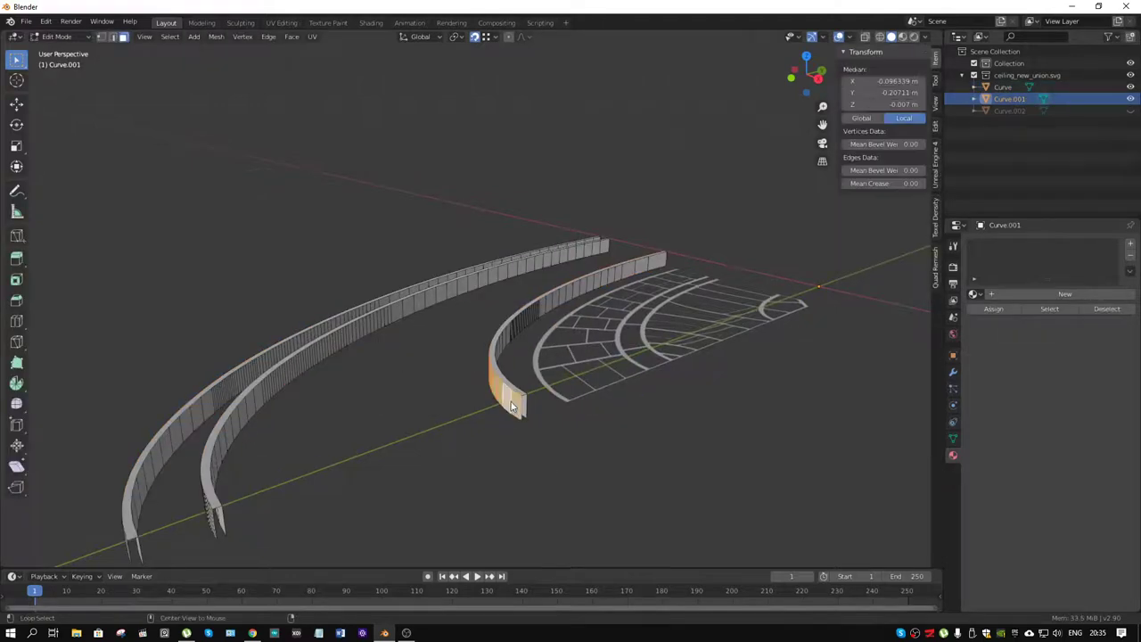
{"action": "left_click", "coordinate": [531, 403], "text": "shift"}
{"action": "middle_click_drag", "start_coordinate": [532, 404], "coordinate": [422, 354]}
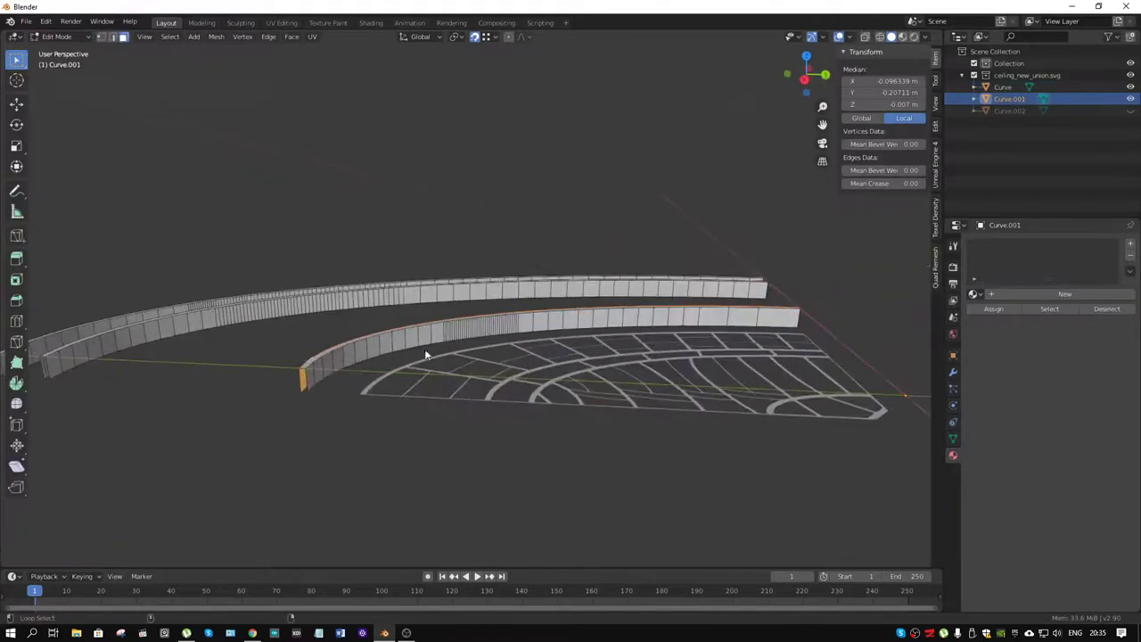
{"action": "left_click", "coordinate": [412, 343], "text": "alt"}
{"action": "left_click", "coordinate": [375, 292], "text": "alt+shift"}
{"action": "mouse_move", "coordinate": [375, 292]}
{"action": "middle_mouse_down"}
{"action": "mouse_move", "coordinate": [302, 344]}
{"action": "mouse_move", "coordinate": [355, 336]}
{"action": "middle_mouse_up"}
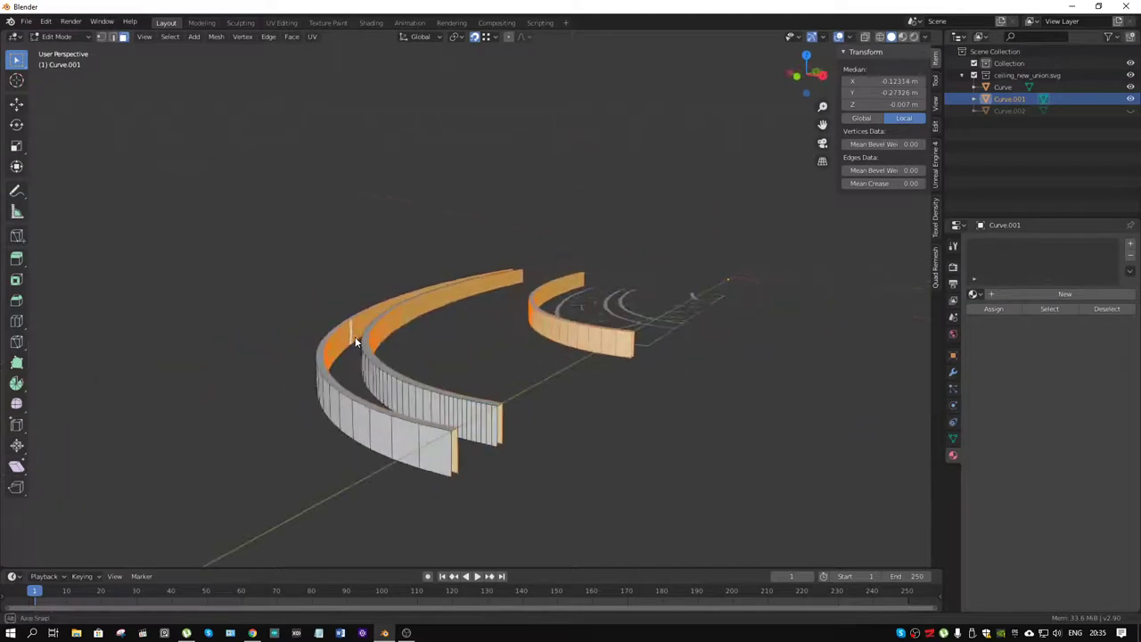
{"action": "left_click", "coordinate": [437, 417], "text": "alt+shift"}
{"action": "left_click", "coordinate": [395, 450], "text": "alt+shift"}
{"action": "key", "text": "x"}
{"action": "left_click", "coordinate": [395, 446]}
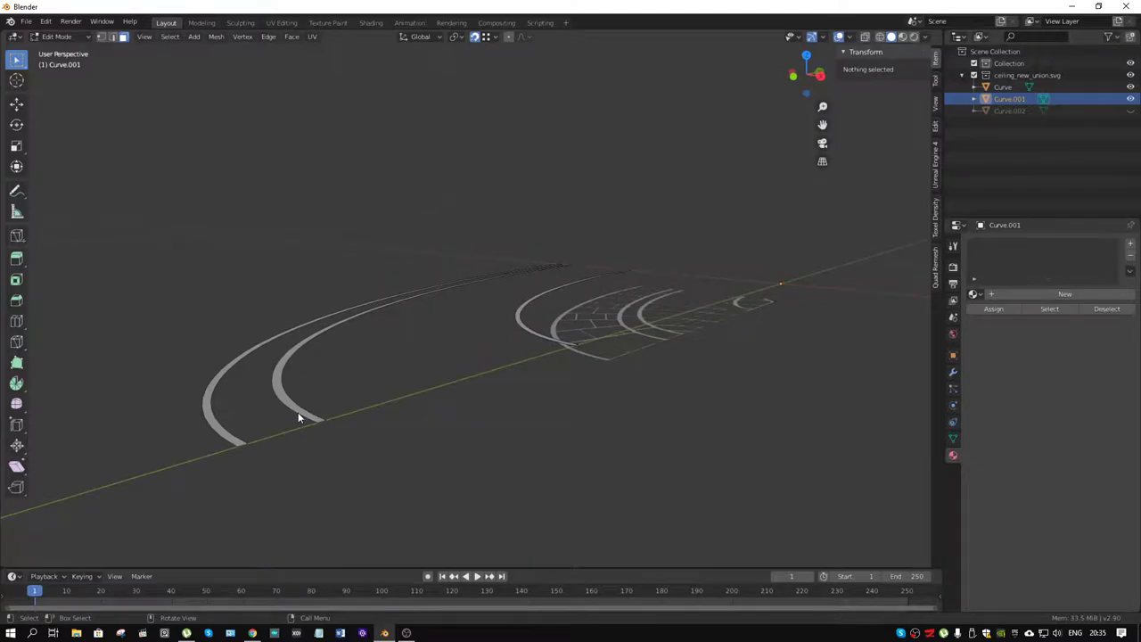
Select the remaining band geometry and check its median in global and local coordinates
{"action": "key", "text": "l"}
{"action": "key", "text": "l"}
{"action": "key", "text": "l"}
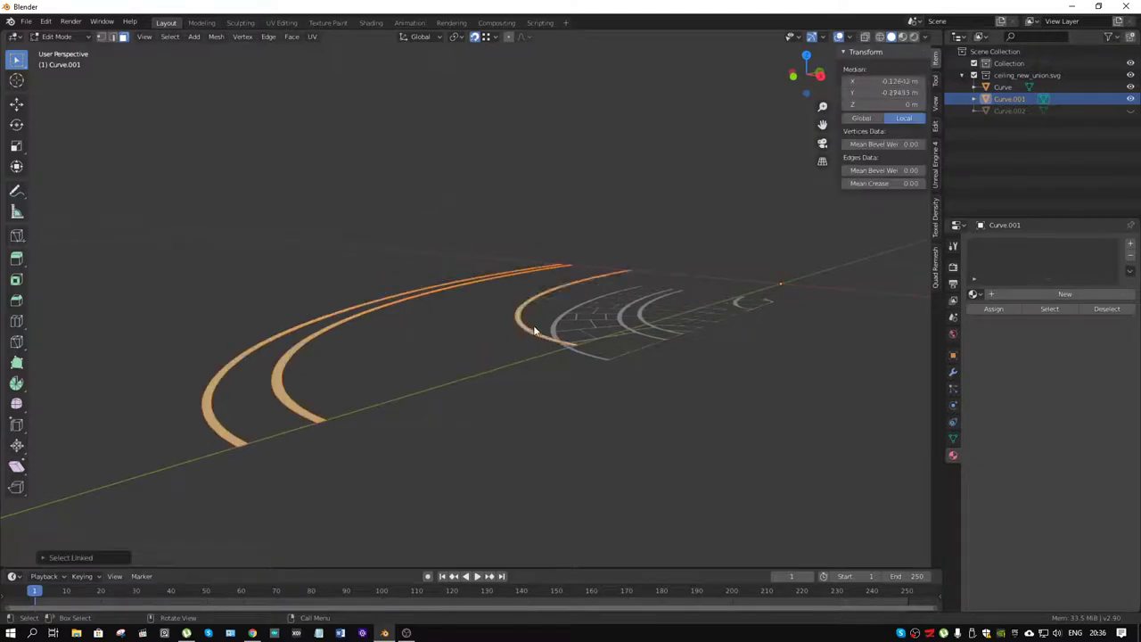
{"action": "left_click", "coordinate": [861, 118]}
{"action": "left_click", "coordinate": [903, 119]}
{"action": "mouse_move", "coordinate": [484, 332]}
{"action": "middle_mouse_down"}
{"action": "mouse_move", "coordinate": [568, 329]}
{"action": "mouse_move", "coordinate": [547, 346]}
{"action": "mouse_move", "coordinate": [591, 395]}
{"action": "middle_mouse_up"}
Edit the main Curve mesh, select all, and set its Median Z to 0
{"action": "key", "text": "ctrl+Tab"}
{"action": "left_click", "coordinate": [504, 390]}
{"action": "left_click", "coordinate": [571, 392]}
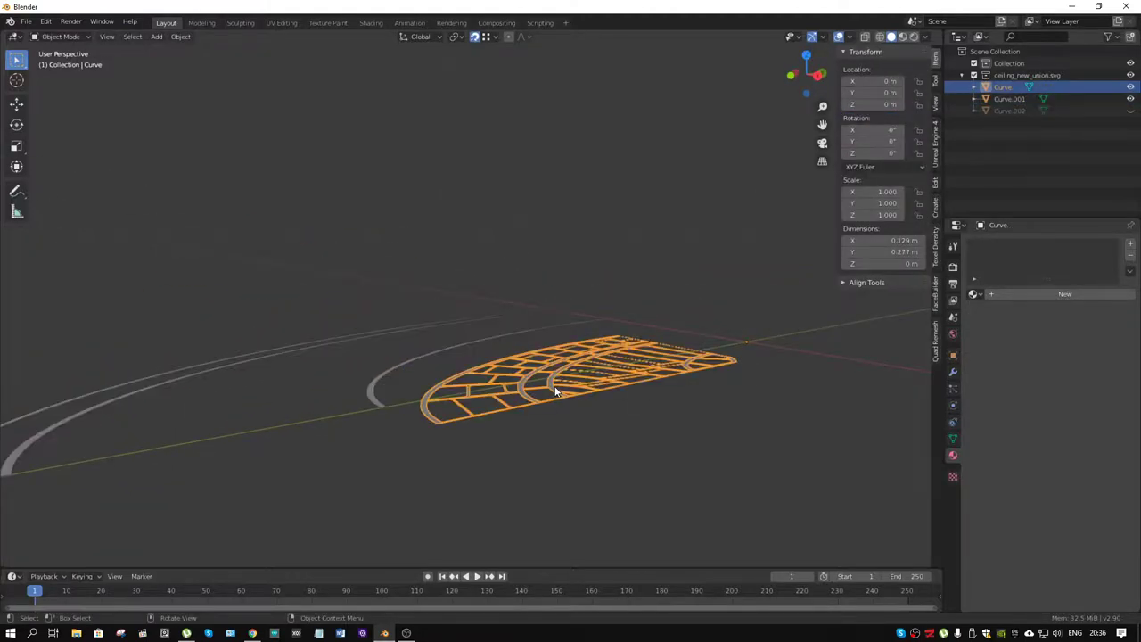
{"action": "key", "text": "ctrl+Tab"}
{"action": "left_click", "coordinate": [626, 381]}
{"action": "key", "text": "a"}
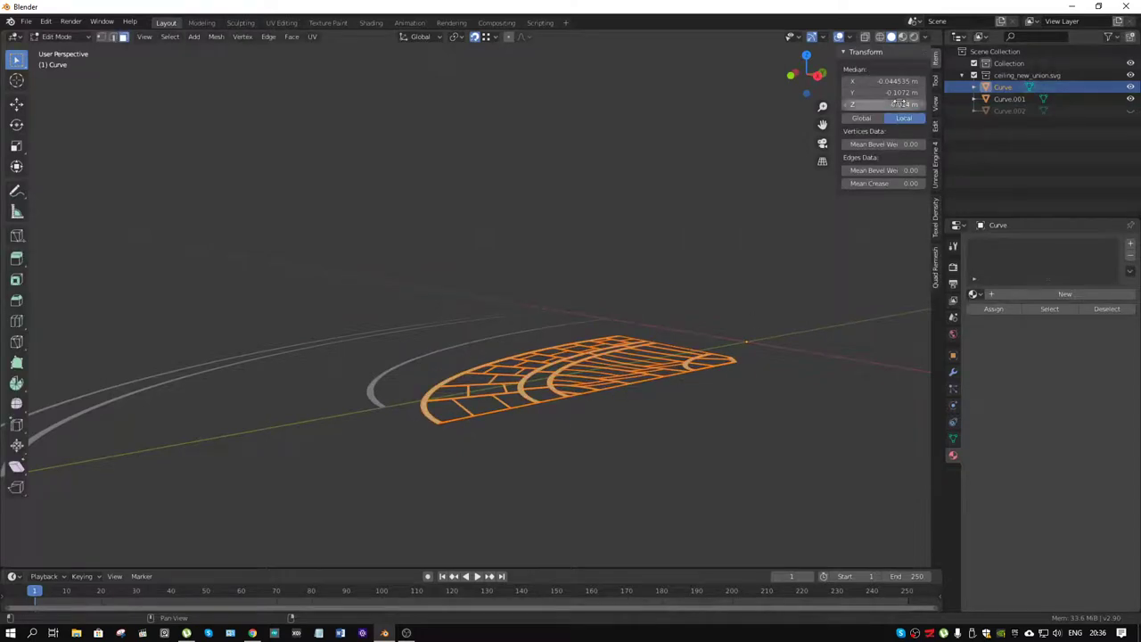
{"action": "left_click", "coordinate": [895, 104]}
{"action": "type", "text": "0"}
{"action": "key", "text": "Return"}
{"action": "key", "text": "alt+a"}
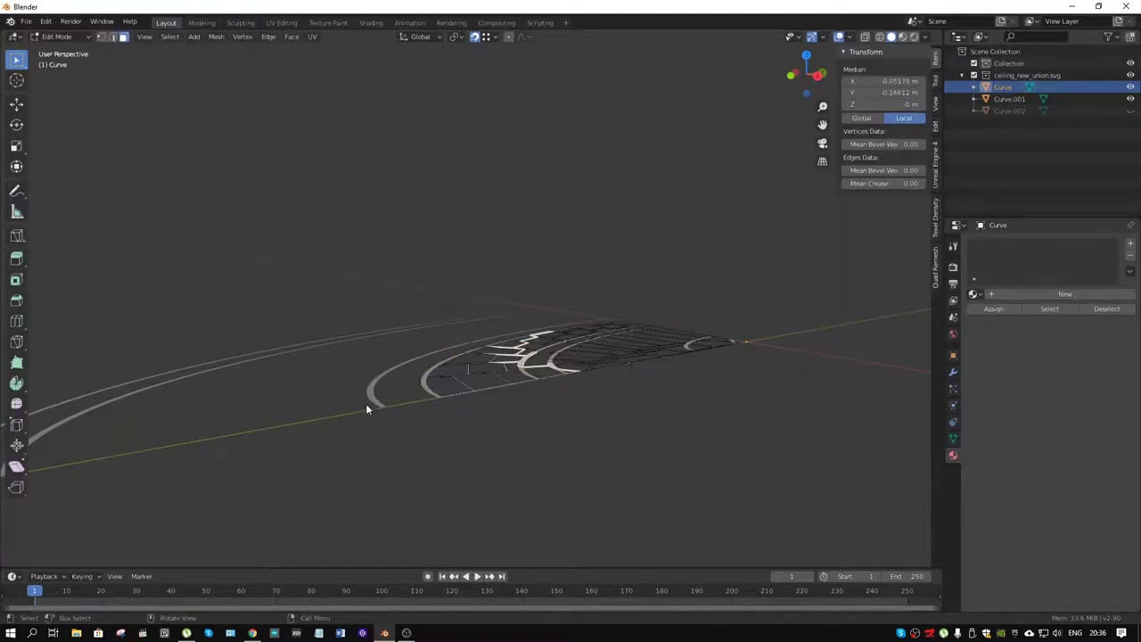
Return to Object Mode and deselect everything
{"action": "middle_click_drag", "start_coordinate": [366, 403], "coordinate": [428, 420]}
{"action": "key", "text": "ctrl+Tab"}
{"action": "left_click", "coordinate": [330, 420]}
{"action": "key", "text": "alt+a"}
{"action": "mouse_move", "coordinate": [650, 374]}
{"action": "middle_mouse_down"}
{"action": "mouse_move", "coordinate": [654, 387]}
{"action": "mouse_move", "coordinate": [460, 373]}
{"action": "mouse_move", "coordinate": [478, 339]}
{"action": "mouse_move", "coordinate": [431, 301]}
{"action": "mouse_move", "coordinate": [591, 306]}
{"action": "middle_mouse_up"}
Join the outer bands into the ornament Curve object with Ctrl+J and reselect it
{"action": "left_click", "coordinate": [402, 250]}
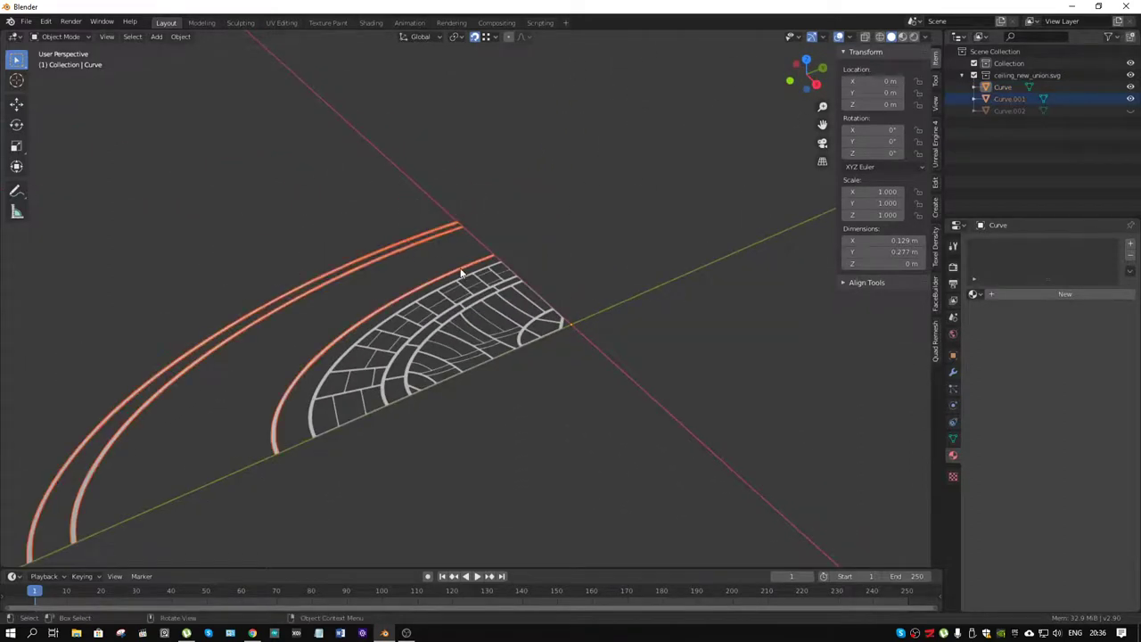
{"action": "left_click", "coordinate": [474, 289], "text": "shift"}
{"action": "key", "text": "ctrl+j"}
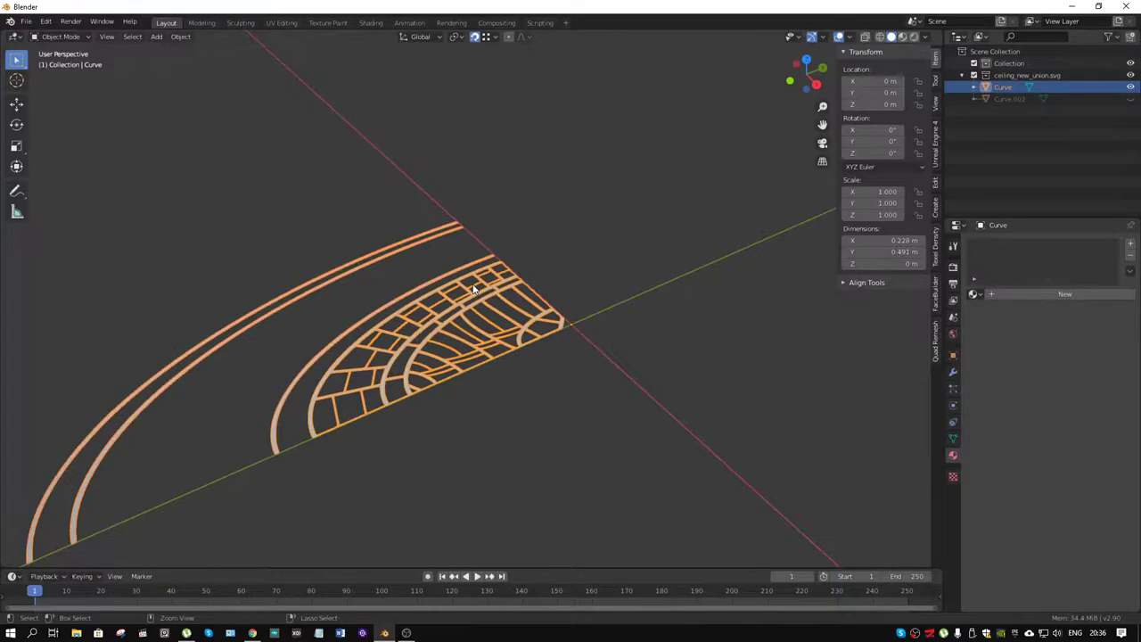
{"action": "left_click", "coordinate": [482, 351]}
{"action": "left_click", "coordinate": [494, 319]}
{"action": "middle_click_drag", "start_coordinate": [494, 319], "coordinate": [599, 330]}
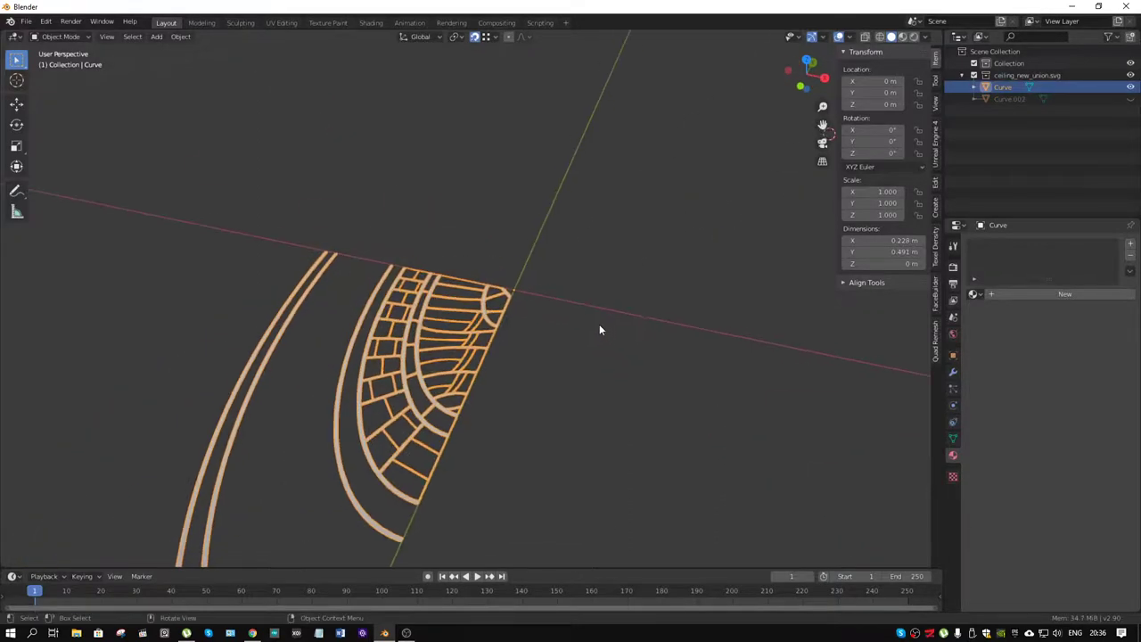
Add a Mirror modifier on X and Y with Bisect X/Y, Flip X/Y and Clipping enabled
{"action": "left_click", "coordinate": [953, 371]}
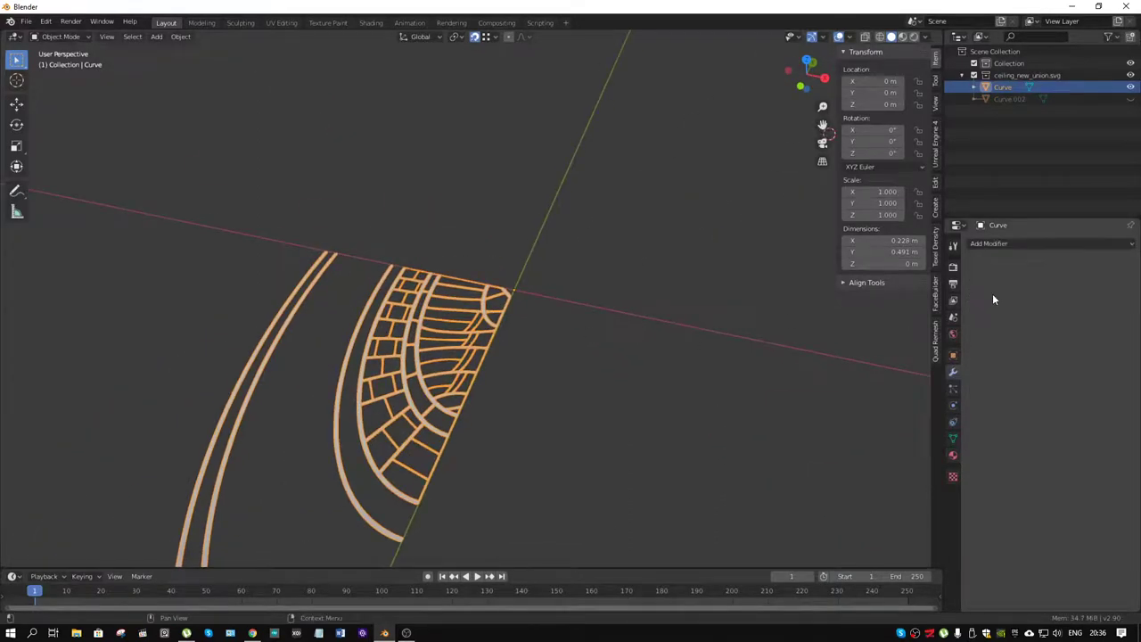
{"action": "left_click", "coordinate": [1002, 249]}
{"action": "left_click", "coordinate": [883, 376]}
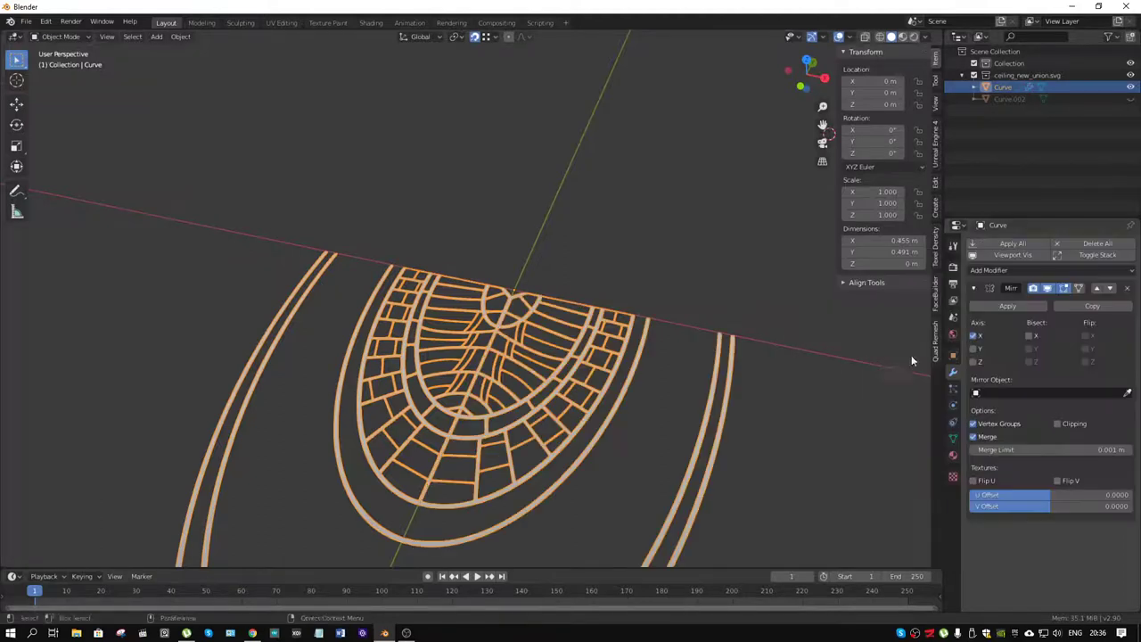
{"action": "left_click", "coordinate": [974, 348]}
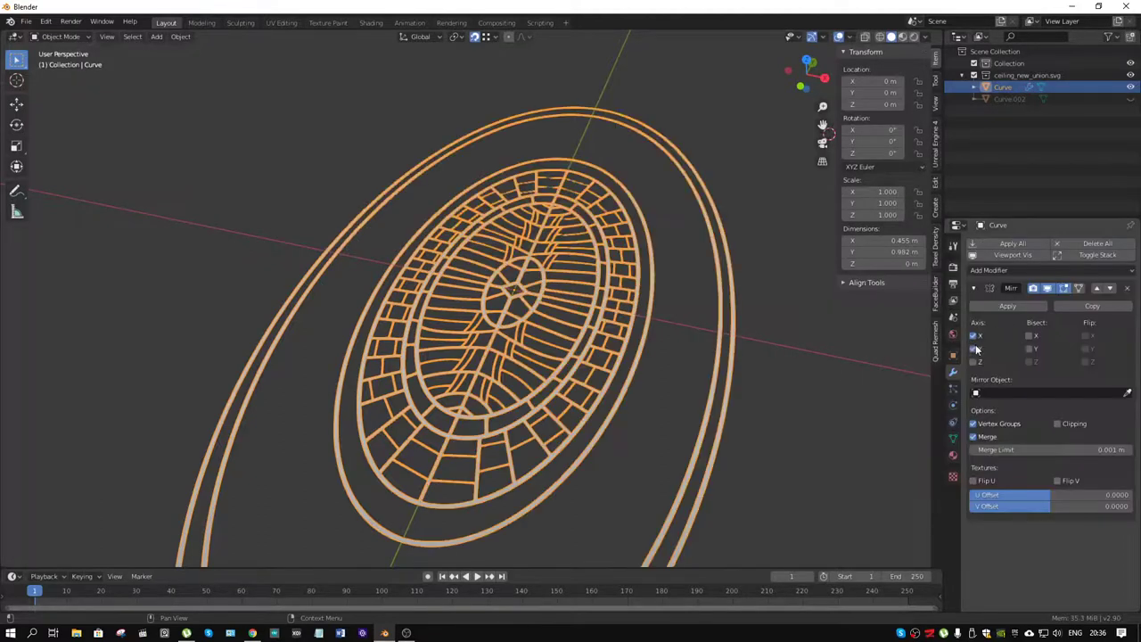
{"action": "left_click", "coordinate": [1030, 336]}
{"action": "left_click", "coordinate": [1030, 349]}
{"action": "left_click", "coordinate": [1085, 336]}
{"action": "left_click", "coordinate": [1085, 349]}
{"action": "left_click", "coordinate": [1061, 426]}
Deselect the Curve and orbit around the full mirrored oval to check it
{"action": "left_click", "coordinate": [814, 406]}
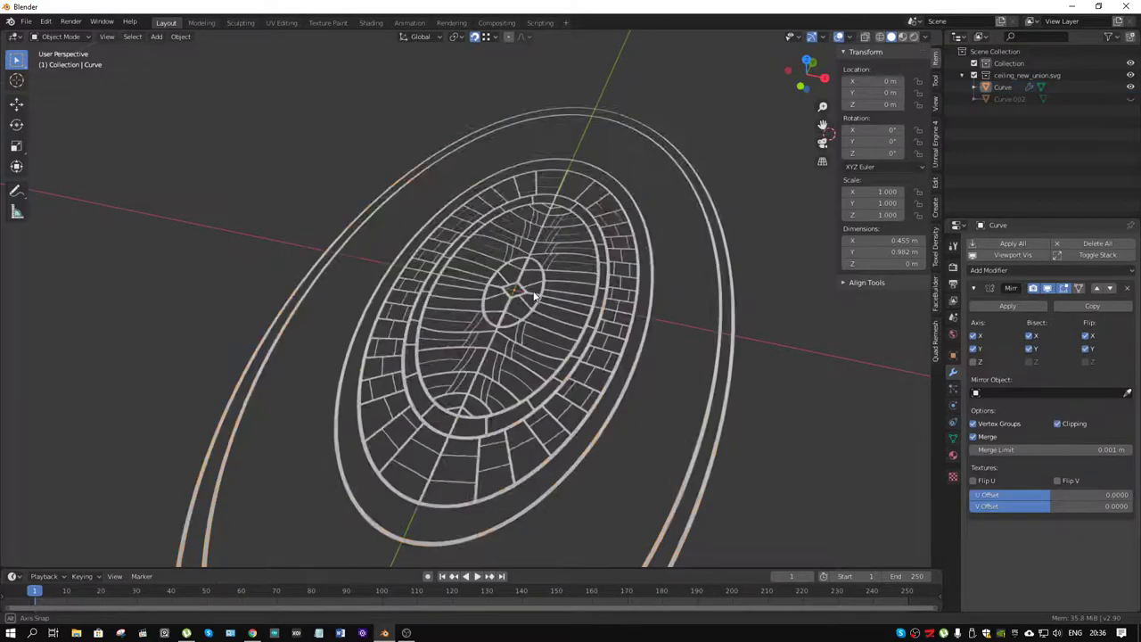
{"action": "mouse_move", "coordinate": [815, 407]}
{"action": "middle_mouse_down"}
{"action": "mouse_move", "coordinate": [569, 288]}
{"action": "mouse_move", "coordinate": [500, 225]}
{"action": "middle_mouse_up"}
{"action": "scroll", "coordinate": [569, 288], "scroll_direction": "up", "scroll_amount": 4}
{"action": "scroll", "coordinate": [569, 288], "scroll_direction": "down", "scroll_amount": 5}
{"action": "scroll", "coordinate": [516, 236], "scroll_direction": "down", "scroll_amount": 2}
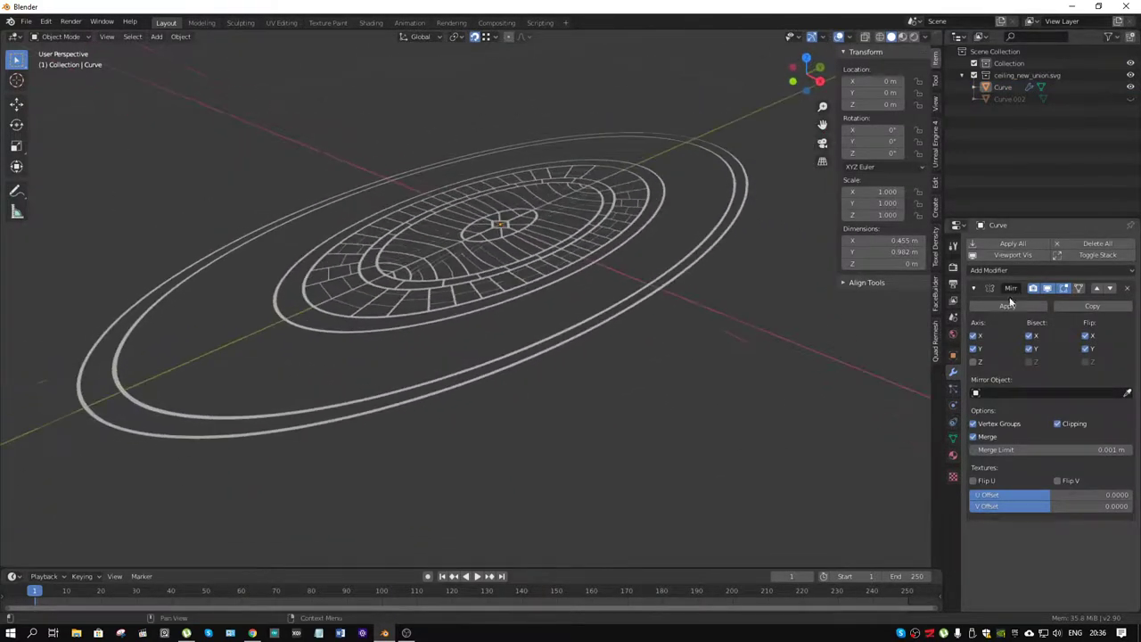
Add a Solidify modifier to the Curve and bring its thickness from 0.09 down to 0.03 m
{"action": "left_click", "coordinate": [989, 270]}
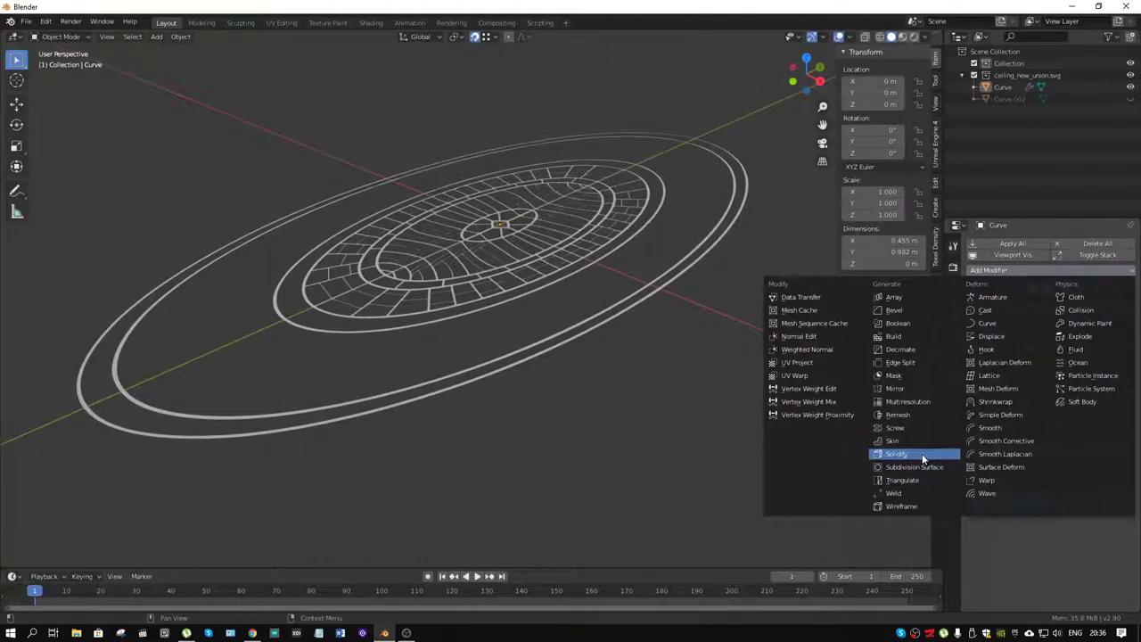
{"action": "left_click", "coordinate": [898, 454]}
{"action": "scroll", "coordinate": [1033, 374], "scroll_direction": "down", "scroll_amount": 2}
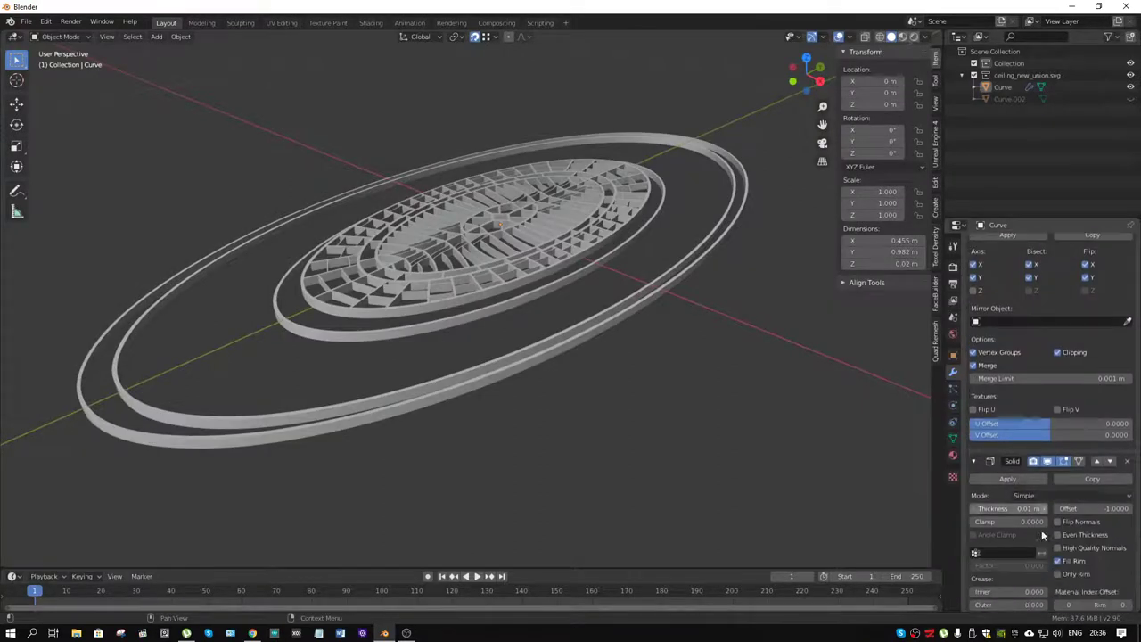
{"action": "scroll", "coordinate": [1015, 305], "scroll_direction": "up", "scroll_amount": 1}
{"action": "scroll", "coordinate": [1015, 305], "scroll_direction": "up", "scroll_amount": 1}
{"action": "left_click", "coordinate": [974, 288]}
{"action": "left_click", "coordinate": [1007, 356]}
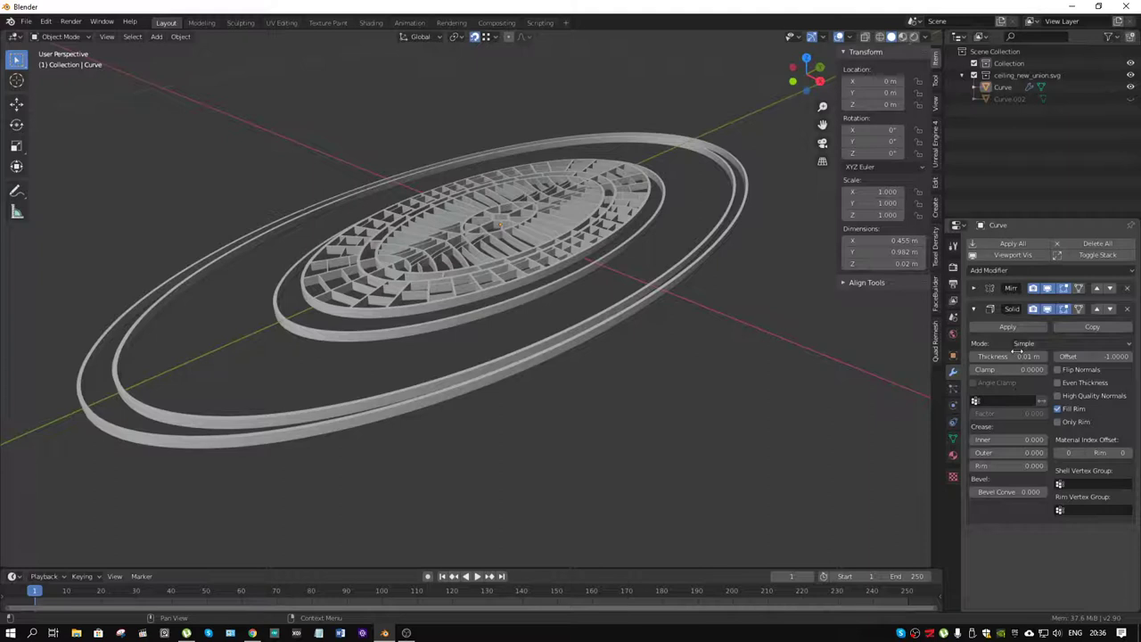
{"action": "type", "text": "0.09"}
{"action": "key", "text": "Return"}
{"action": "left_click_drag", "start_coordinate": [1007, 355], "coordinate": [971, 355]}
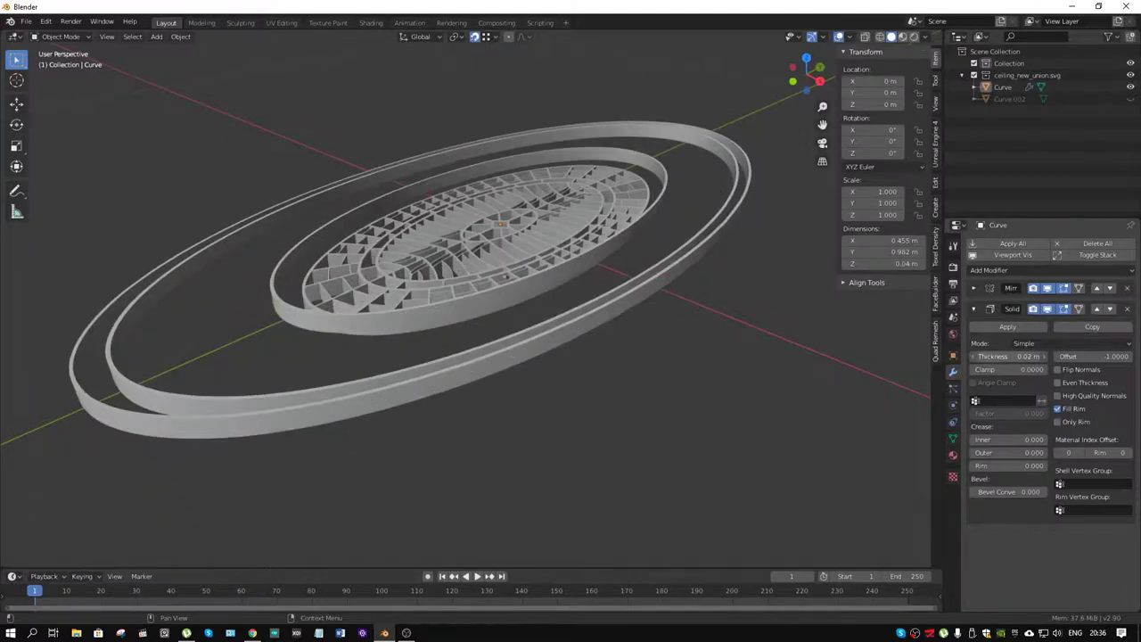
{"action": "middle_click_drag", "start_coordinate": [585, 193], "coordinate": [555, 229]}
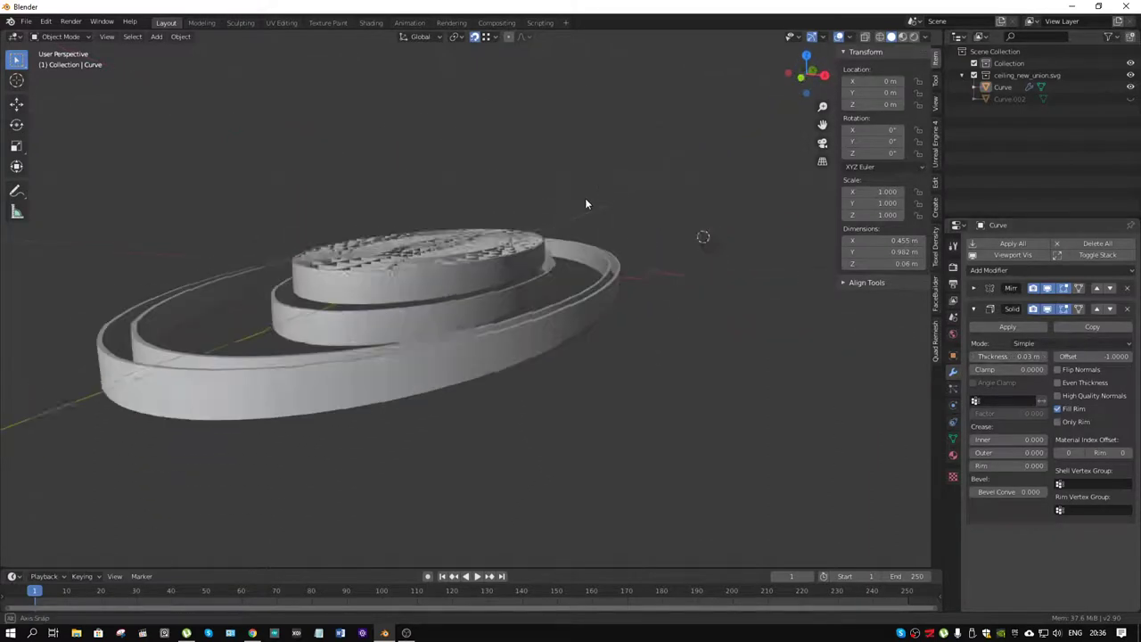
Show the Face Orientation overlay and switch the ornament into Edit Mode
{"action": "left_click", "coordinate": [851, 39]}
{"action": "left_click", "coordinate": [775, 251]}
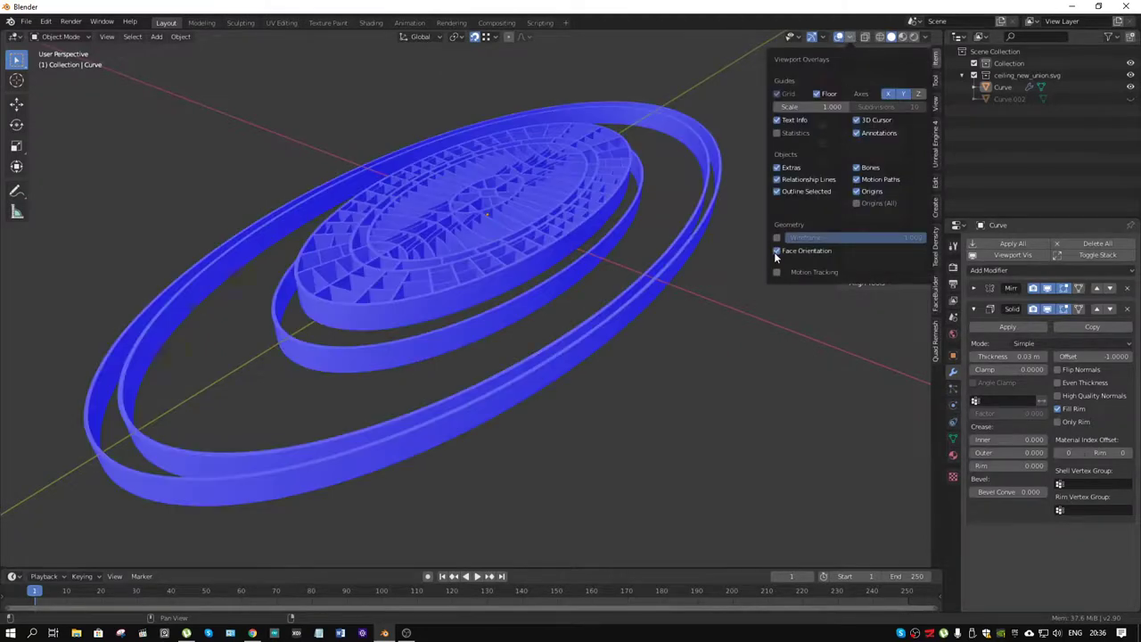
{"action": "mouse_move", "coordinate": [562, 252]}
{"action": "middle_mouse_down"}
{"action": "mouse_move", "coordinate": [558, 145]}
{"action": "mouse_move", "coordinate": [548, 239]}
{"action": "mouse_move", "coordinate": [531, 266]}
{"action": "middle_mouse_up"}
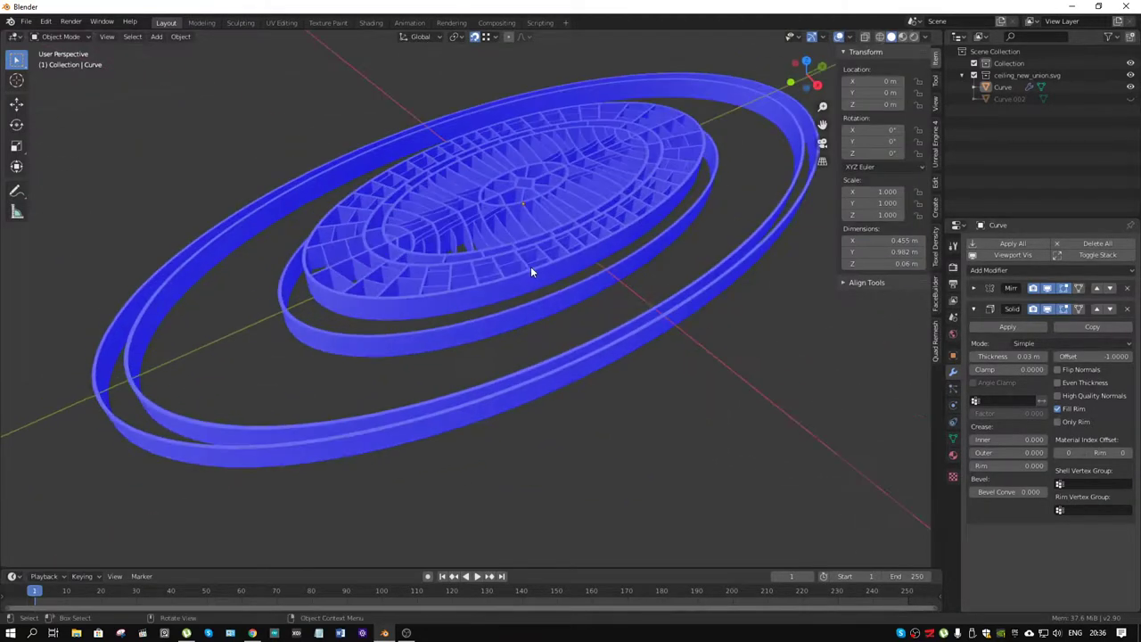
{"action": "left_click", "coordinate": [525, 266]}
{"action": "key", "text": "ctrl+Tab"}
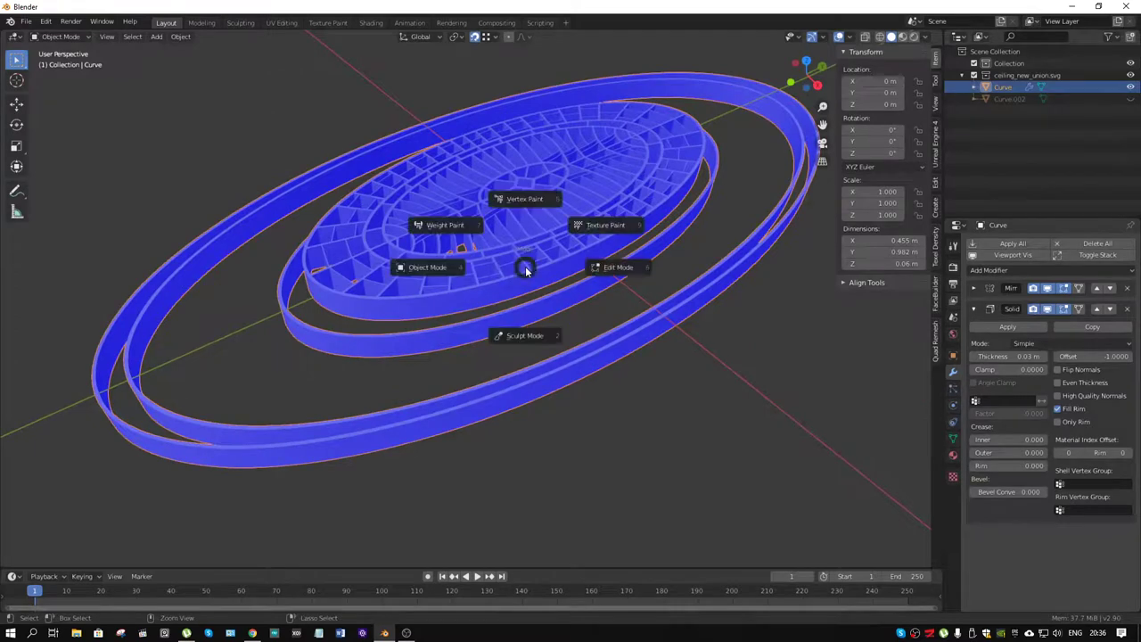
{"action": "left_click", "coordinate": [620, 265]}
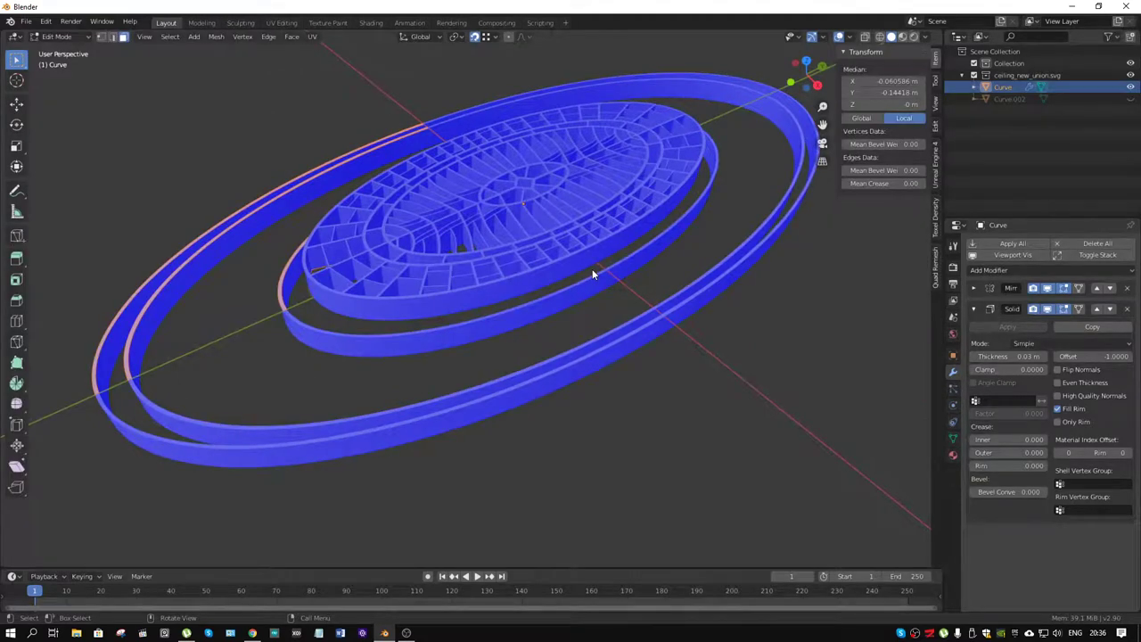
Recalculate the ornament's normals to point outside
{"action": "key", "text": "alt+n"}
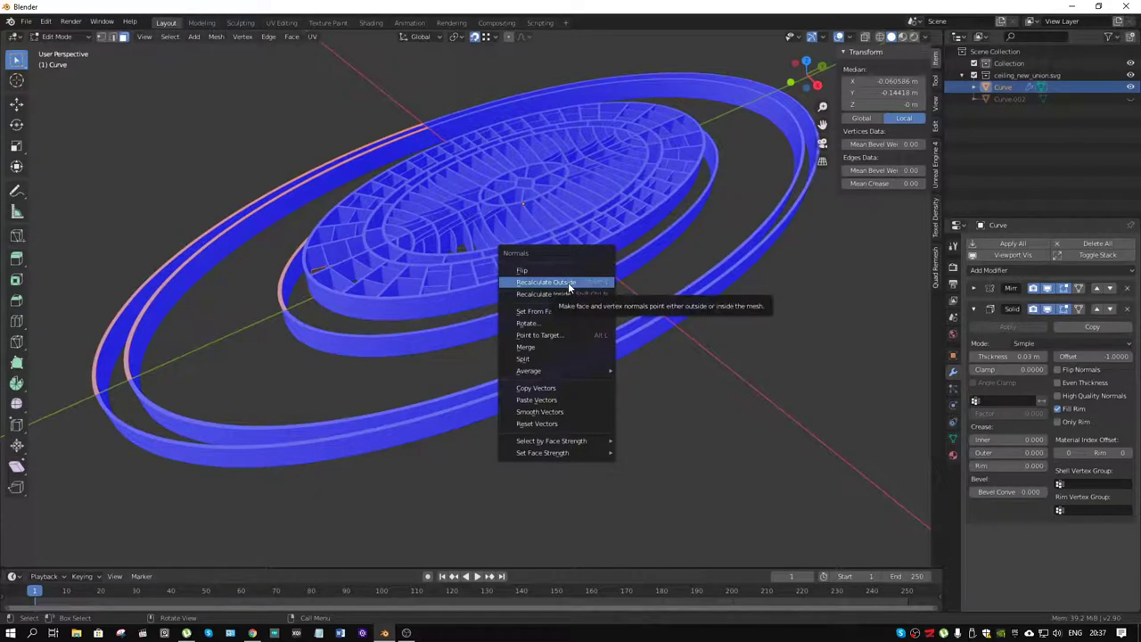
{"action": "left_click", "coordinate": [568, 282]}
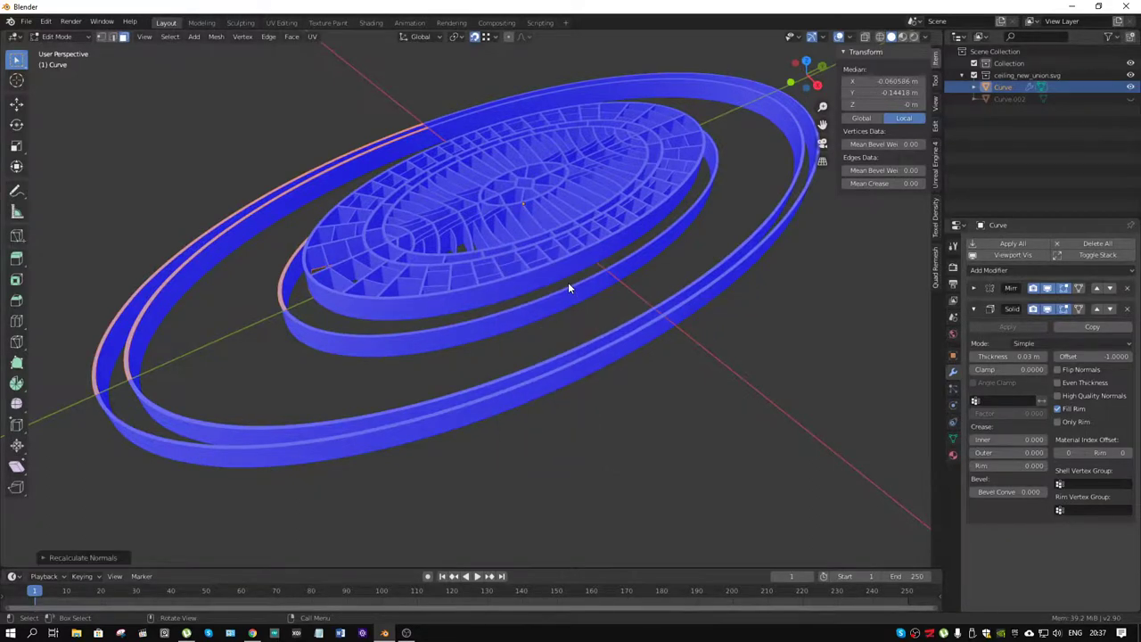
{"action": "mouse_move", "coordinate": [568, 281]}
{"action": "middle_mouse_down"}
{"action": "mouse_move", "coordinate": [616, 254]}
{"action": "mouse_move", "coordinate": [660, 198]}
{"action": "mouse_move", "coordinate": [659, 153]}
{"action": "mouse_move", "coordinate": [463, 248]}
{"action": "mouse_move", "coordinate": [402, 255]}
{"action": "mouse_move", "coordinate": [419, 285]}
{"action": "mouse_move", "coordinate": [402, 341]}
{"action": "mouse_move", "coordinate": [389, 350]}
{"action": "mouse_move", "coordinate": [377, 336]}
{"action": "middle_mouse_up"}
{"action": "scroll", "coordinate": [389, 350], "scroll_direction": "down", "scroll_amount": 3}
{"action": "scroll", "coordinate": [540, 222], "scroll_direction": "up", "scroll_amount": 4}
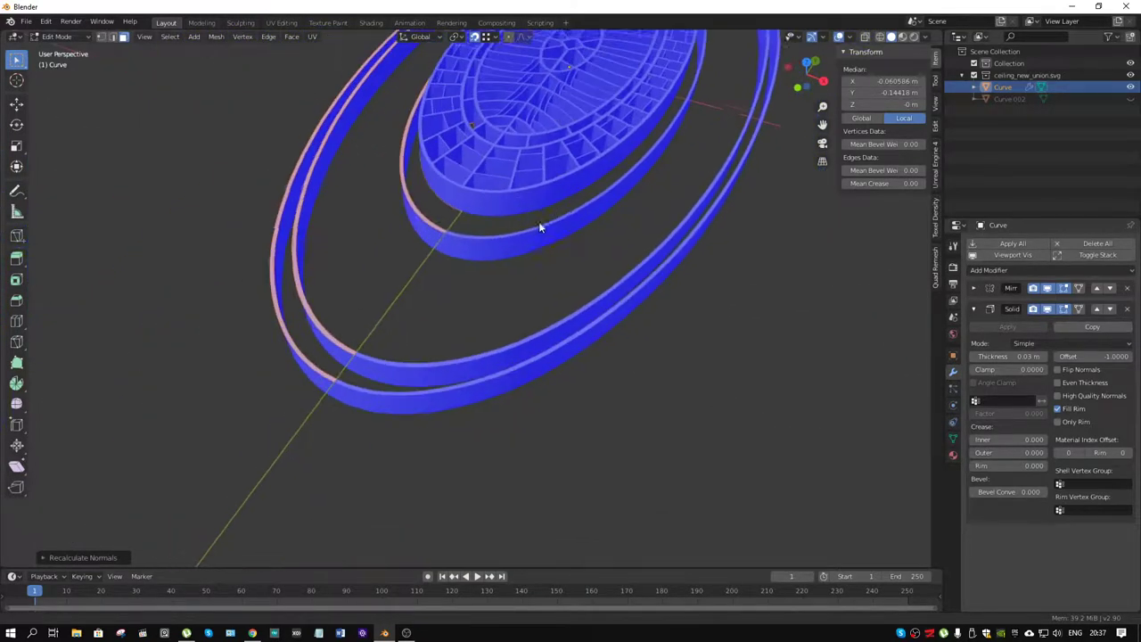
Select the outer rings with L and recalculate their normals outward
{"action": "mouse_move", "coordinate": [540, 222]}
{"action": "middle_mouse_down"}
{"action": "mouse_move", "coordinate": [469, 222]}
{"action": "mouse_move", "coordinate": [426, 188]}
{"action": "mouse_move", "coordinate": [392, 130]}
{"action": "mouse_move", "coordinate": [442, 170]}
{"action": "middle_mouse_up"}
{"action": "key", "text": "alt+a"}
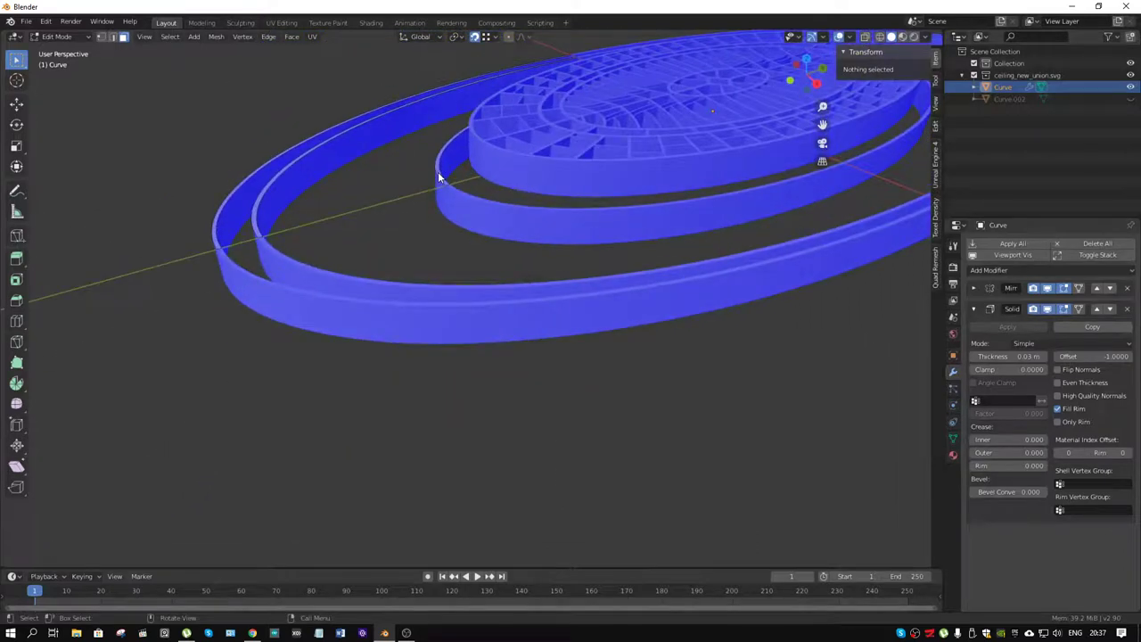
{"action": "key", "text": "l"}
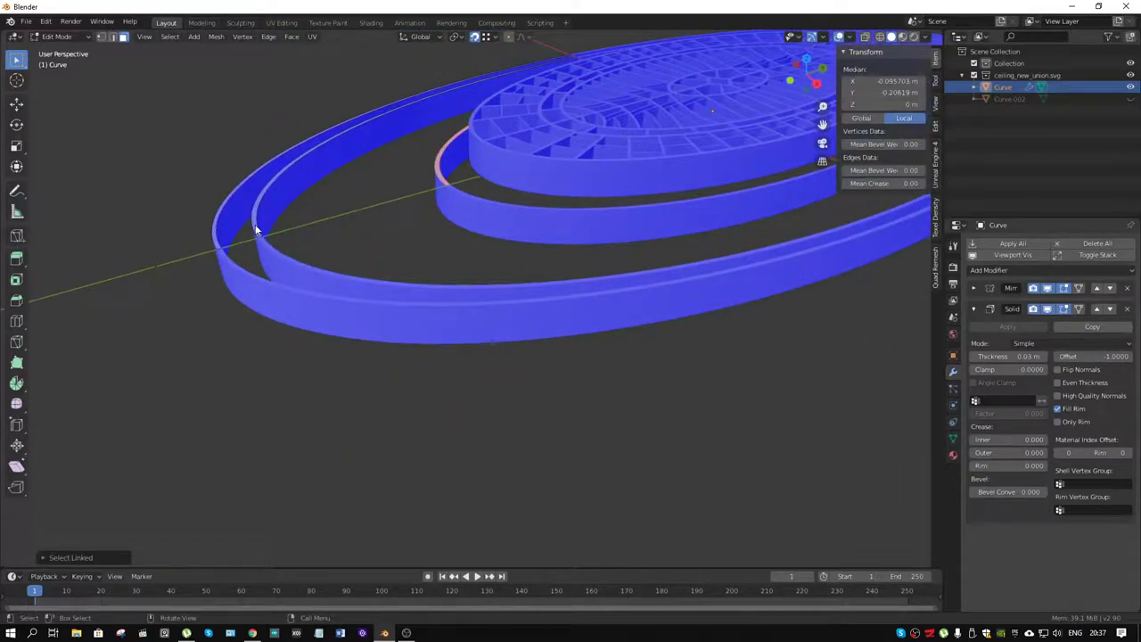
{"action": "key", "text": "l"}
{"action": "key", "text": "l"}
{"action": "key", "text": "alt+n"}
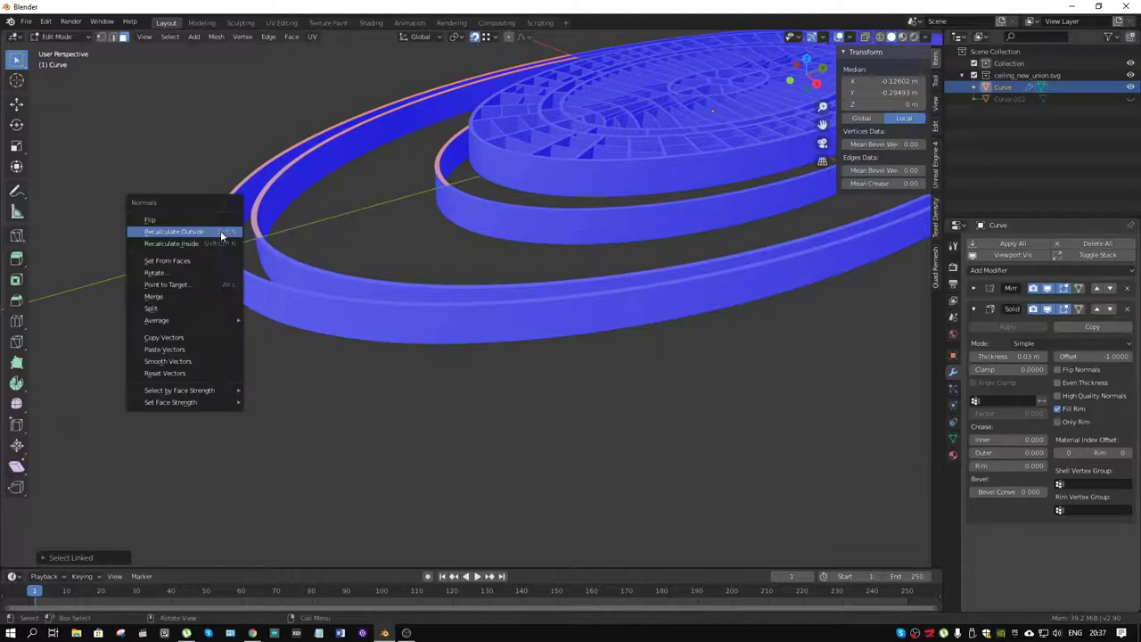
{"action": "left_click", "coordinate": [223, 232]}
{"action": "mouse_move", "coordinate": [227, 223]}
{"action": "middle_mouse_down"}
{"action": "mouse_move", "coordinate": [548, 144]}
{"action": "mouse_move", "coordinate": [597, 212]}
{"action": "mouse_move", "coordinate": [590, 228]}
{"action": "mouse_move", "coordinate": [590, 216]}
{"action": "mouse_move", "coordinate": [391, 311]}
{"action": "middle_mouse_up"}
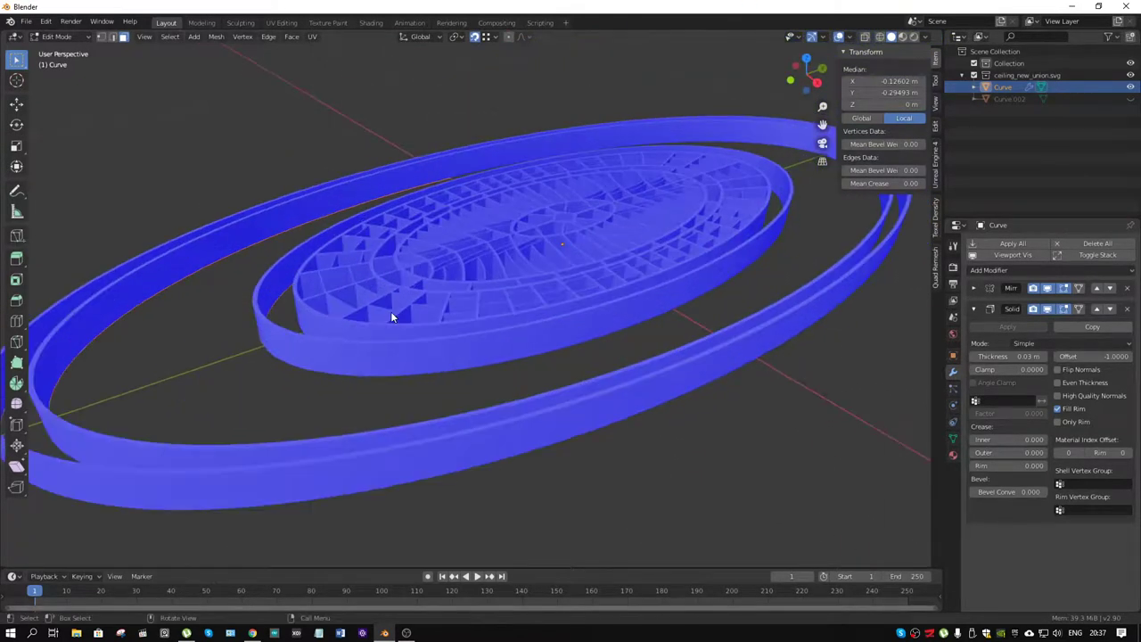
Return the ornament to Object Mode
{"action": "key", "text": "ctrl+Tab"}
{"action": "left_click", "coordinate": [308, 321]}
{"action": "left_click", "coordinate": [851, 37]}
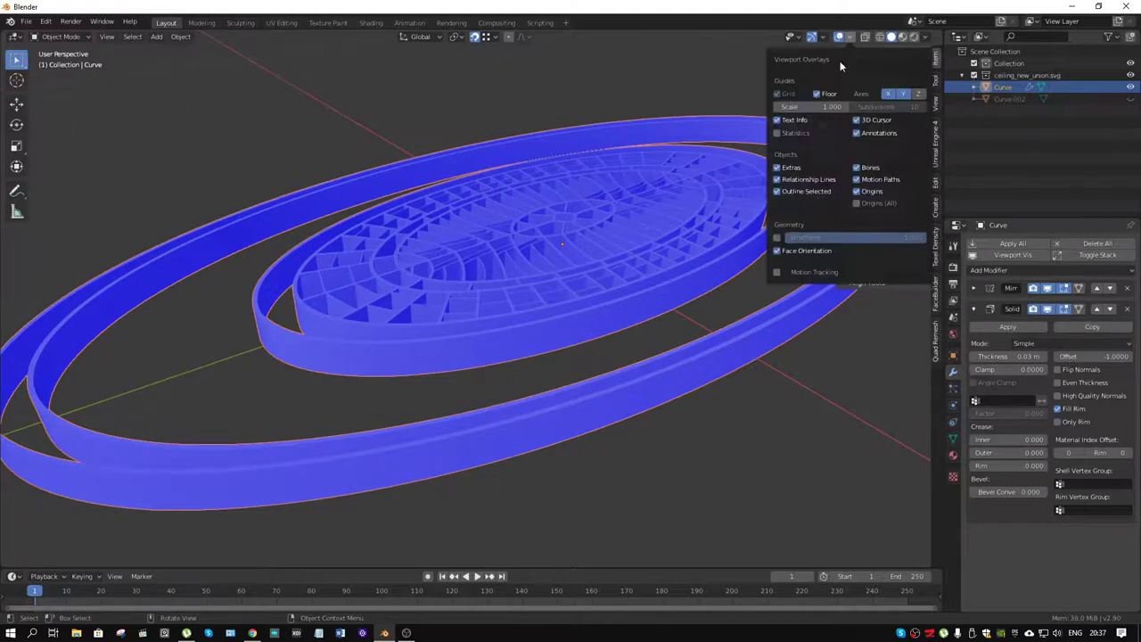
Turn off the Face Orientation overlay
{"action": "left_click", "coordinate": [777, 250]}
{"action": "mouse_move", "coordinate": [758, 258]}
{"action": "middle_mouse_down"}
{"action": "mouse_move", "coordinate": [600, 270]}
{"action": "mouse_move", "coordinate": [589, 224]}
{"action": "mouse_move", "coordinate": [559, 275]}
{"action": "middle_mouse_up"}
{"action": "scroll", "coordinate": [604, 337], "scroll_direction": "up", "scroll_amount": 2}
{"action": "scroll", "coordinate": [605, 337], "scroll_direction": "up", "scroll_amount": 2}
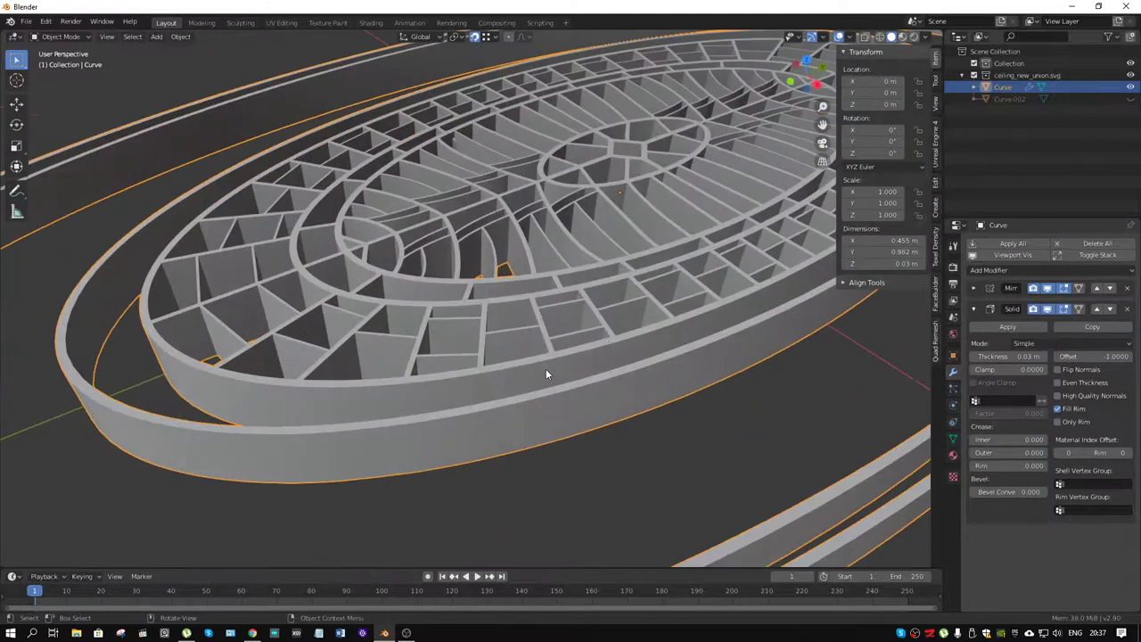
Enable Auto Smooth in the Curve mesh's Normals settings and edit its 30° angle
{"action": "right_click", "coordinate": [484, 383]}
{"action": "left_click", "coordinate": [953, 438]}
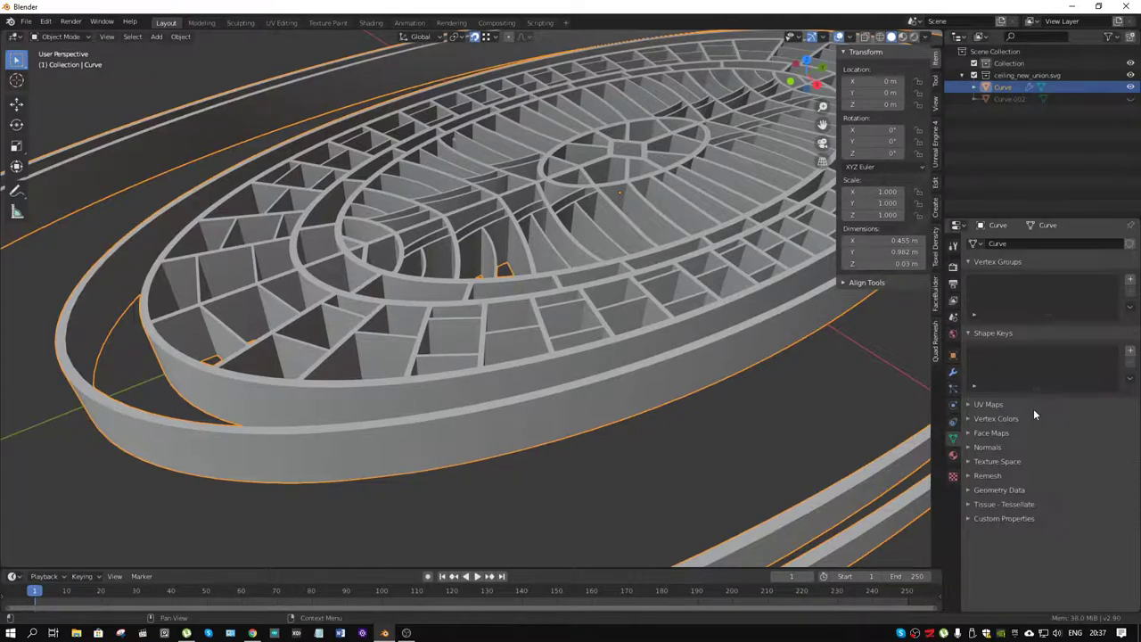
{"action": "left_click", "coordinate": [968, 447]}
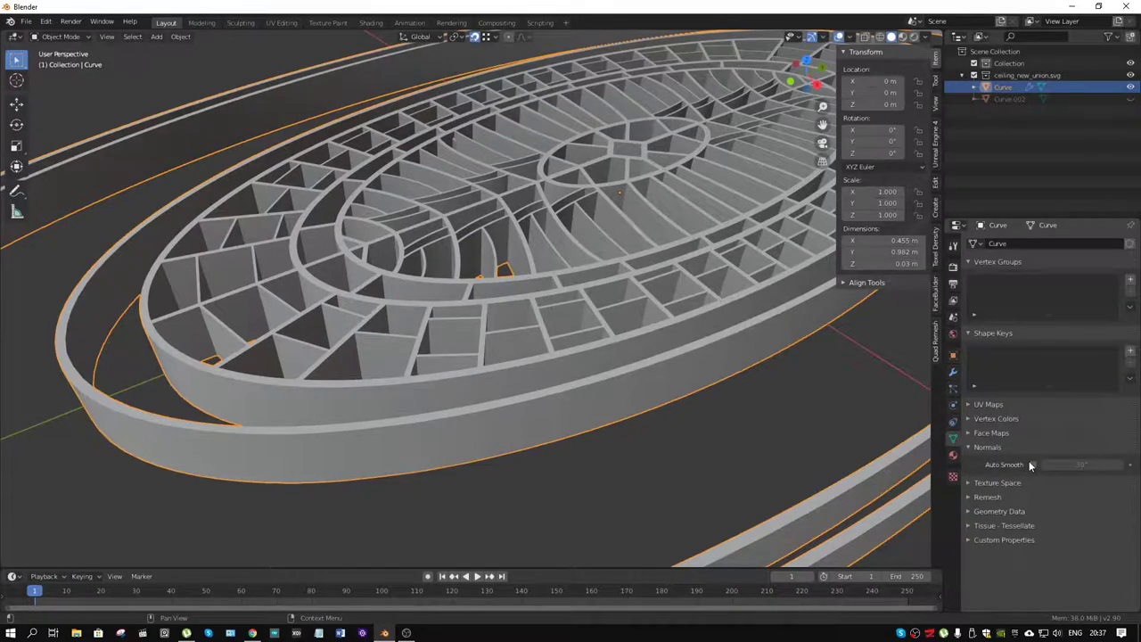
{"action": "left_click", "coordinate": [1032, 464]}
{"action": "left_click", "coordinate": [1061, 464]}
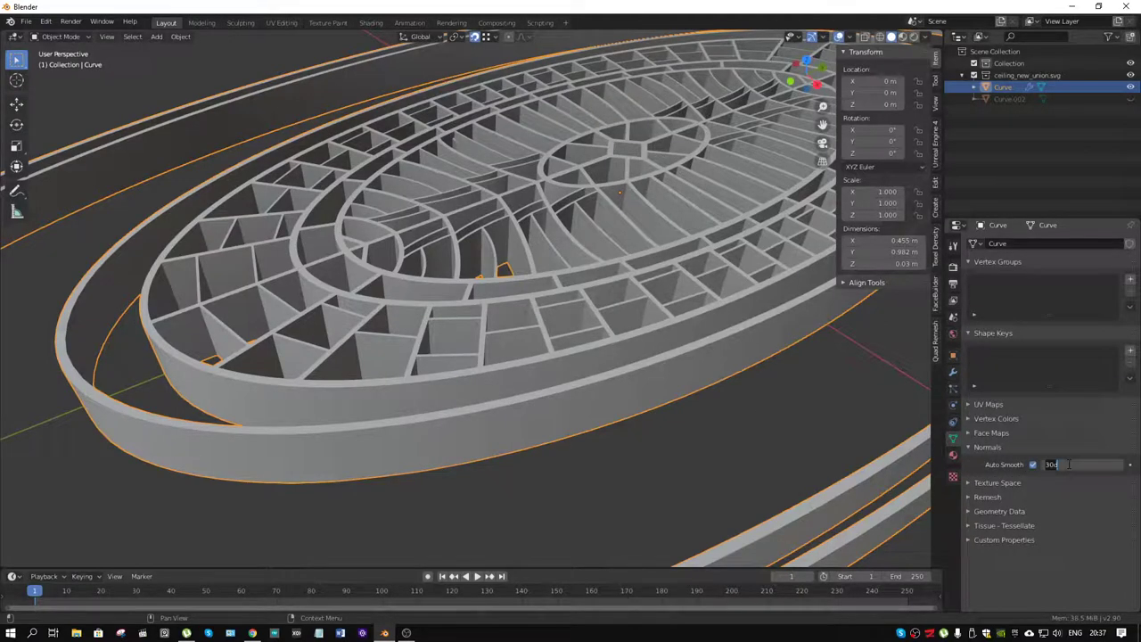
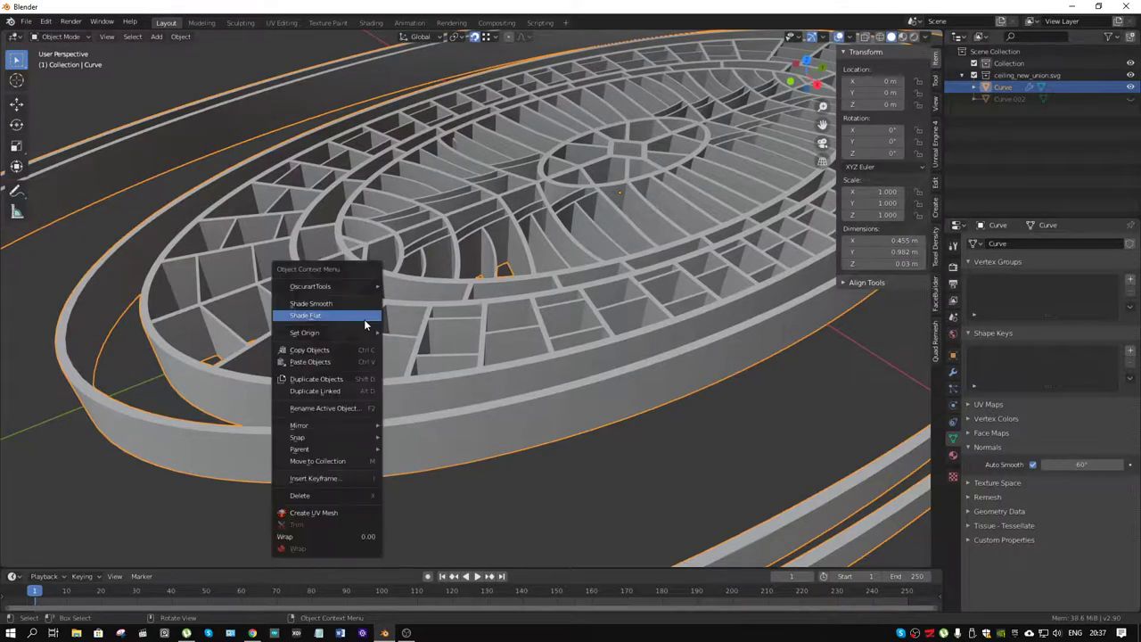
Apply Shade Smooth to the ceiling mesh
{"action": "right_click", "coordinate": [364, 320]}
{"action": "left_click", "coordinate": [346, 305]}
{"action": "scroll", "coordinate": [499, 310], "scroll_direction": "up", "scroll_amount": 3}
{"action": "mouse_move", "coordinate": [522, 305]}
{"action": "middle_mouse_down"}
{"action": "mouse_move", "coordinate": [545, 330]}
{"action": "mouse_move", "coordinate": [540, 299]}
{"action": "mouse_move", "coordinate": [497, 283]}
{"action": "mouse_move", "coordinate": [520, 271]}
{"action": "mouse_move", "coordinate": [617, 270]}
{"action": "mouse_move", "coordinate": [395, 282]}
{"action": "mouse_move", "coordinate": [499, 277]}
{"action": "middle_mouse_up"}
{"action": "scroll", "coordinate": [526, 269], "scroll_direction": "up", "scroll_amount": 3}
Set the Auto Smooth angle in Normals to 30°
{"action": "left_click", "coordinate": [1074, 463]}
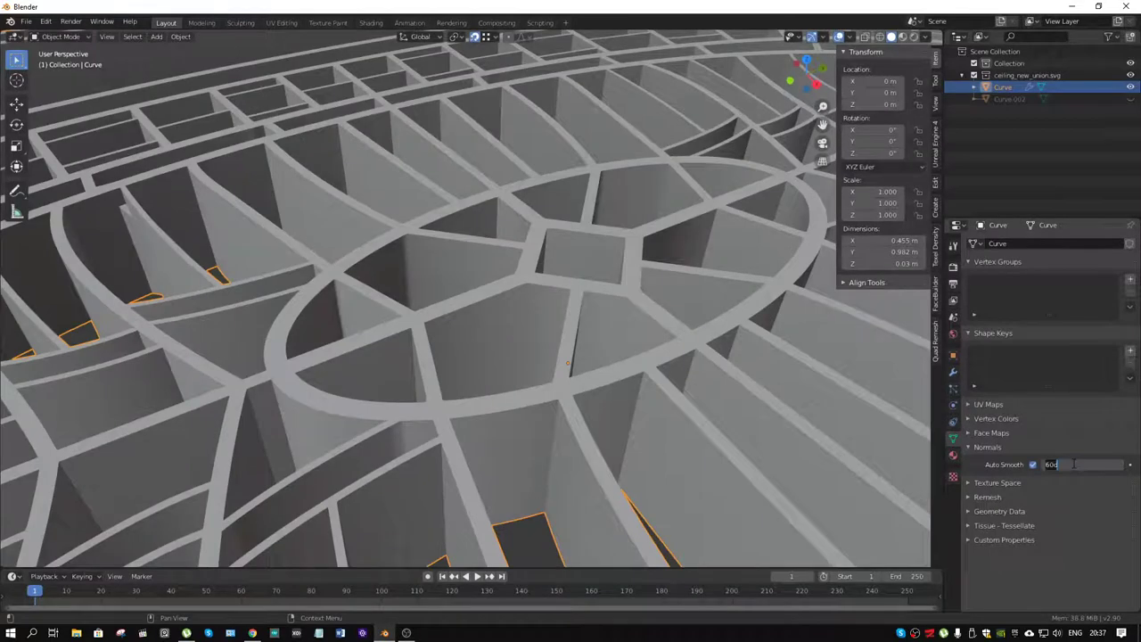
{"action": "key", "text": "Return"}
{"action": "scroll", "coordinate": [492, 423], "scroll_direction": "down", "scroll_amount": 2}
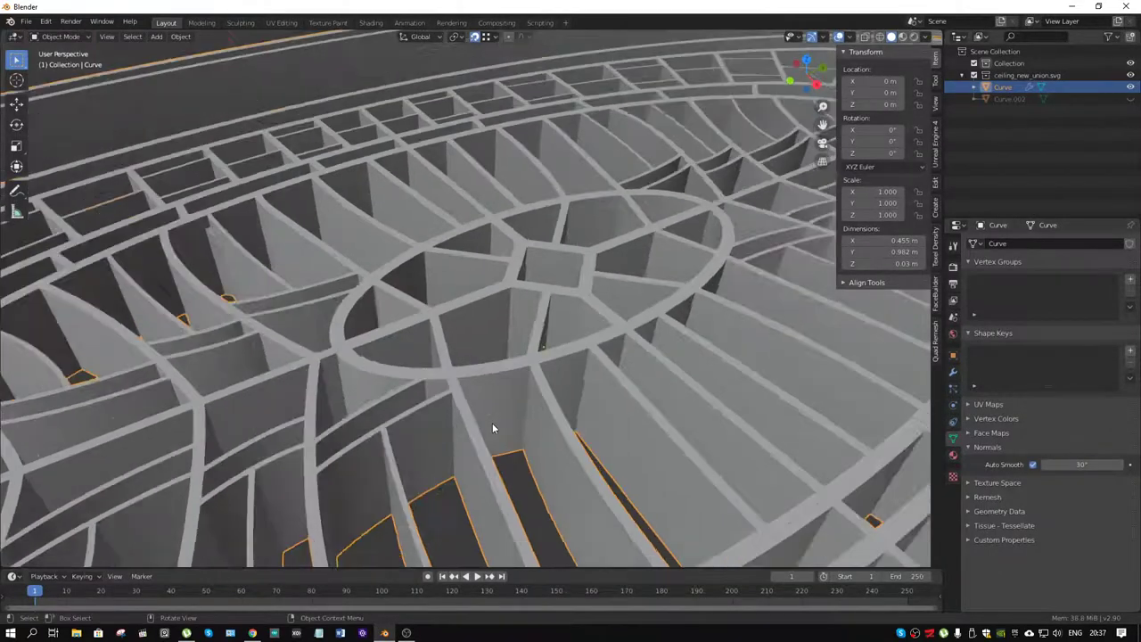
{"action": "scroll", "coordinate": [472, 392], "scroll_direction": "down", "scroll_amount": 2}
{"action": "scroll", "coordinate": [452, 354], "scroll_direction": "down", "scroll_amount": 2}
{"action": "mouse_move", "coordinate": [452, 355]}
{"action": "middle_mouse_down"}
{"action": "mouse_move", "coordinate": [472, 303]}
{"action": "mouse_move", "coordinate": [458, 228]}
{"action": "middle_mouse_up"}
{"action": "scroll", "coordinate": [475, 294], "scroll_direction": "up", "scroll_amount": 5}
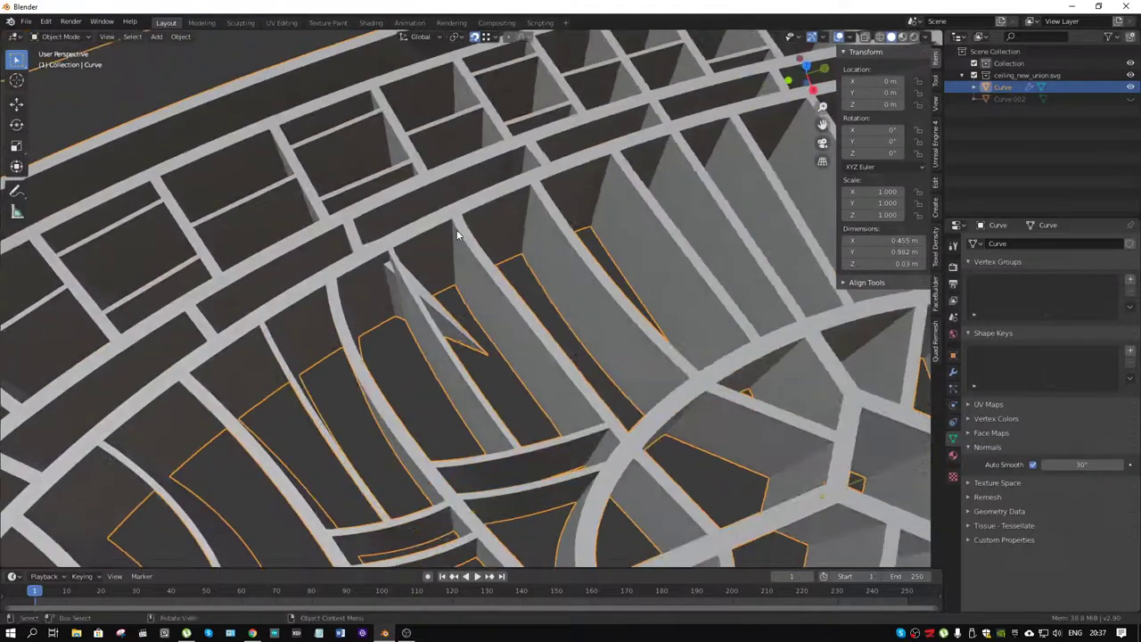
Switch the ceiling mesh into Edit Mode and view the ribs from a new angle
{"action": "key", "text": "Tab"}
{"action": "mouse_move", "coordinate": [520, 254]}
{"action": "middle_mouse_down"}
{"action": "mouse_move", "coordinate": [422, 259]}
{"action": "mouse_move", "coordinate": [453, 246]}
{"action": "mouse_move", "coordinate": [395, 293]}
{"action": "mouse_move", "coordinate": [328, 307]}
{"action": "mouse_move", "coordinate": [254, 298]}
{"action": "mouse_move", "coordinate": [300, 323]}
{"action": "mouse_move", "coordinate": [401, 344]}
{"action": "middle_mouse_up"}
{"action": "scroll", "coordinate": [301, 323], "scroll_direction": "down", "scroll_amount": 6}
{"action": "scroll", "coordinate": [402, 344], "scroll_direction": "up", "scroll_amount": 5}
Clear the selection and turn off Solidify's edit-mode display in the Modifier tab
{"action": "scroll", "coordinate": [429, 334], "scroll_direction": "up", "scroll_amount": 4}
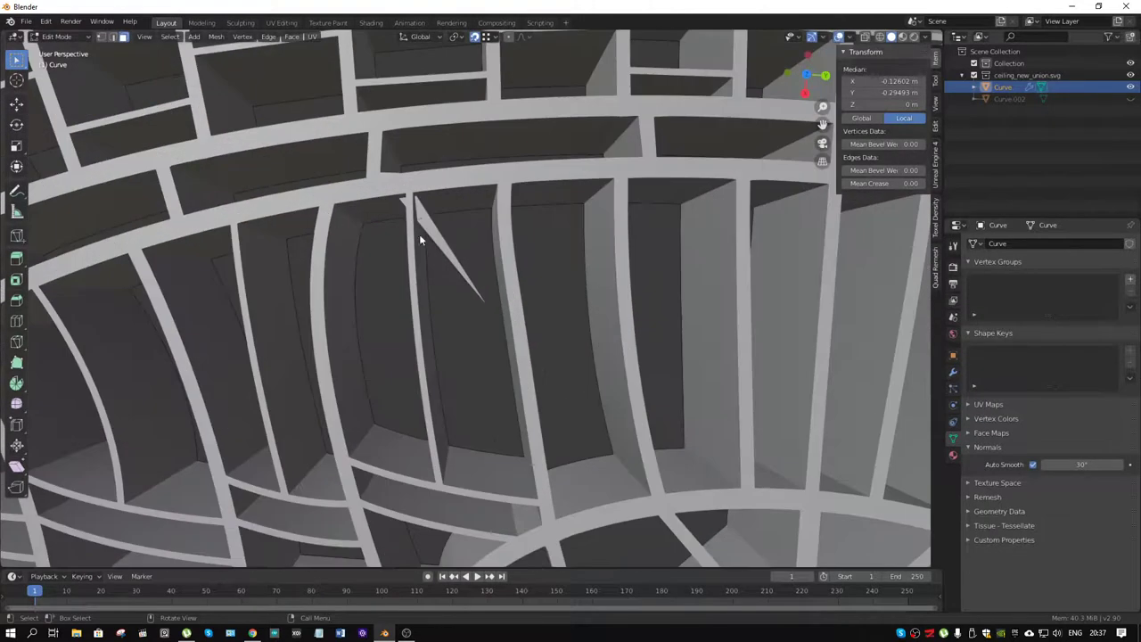
{"action": "key", "text": "alt+a"}
{"action": "key", "text": "ctrl+Tab"}
{"action": "left_click", "coordinate": [516, 217]}
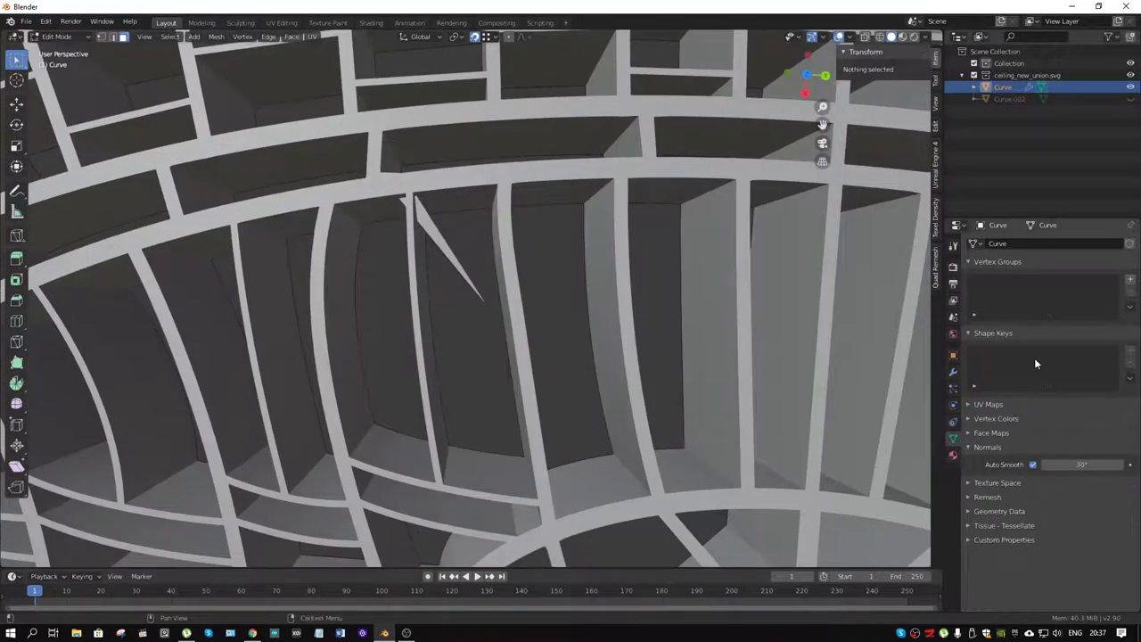
{"action": "left_click", "coordinate": [952, 372]}
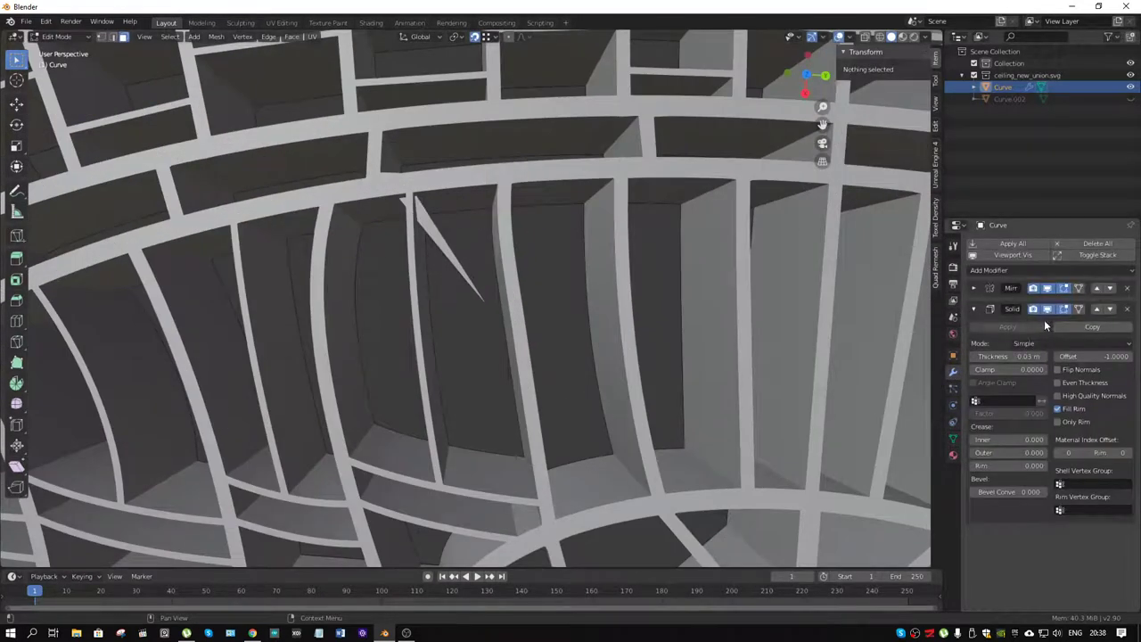
{"action": "left_click", "coordinate": [1066, 310]}
Select faces and the corner vertex at the rib junction to inspect it
{"action": "scroll", "coordinate": [373, 202], "scroll_direction": "up", "scroll_amount": 3}
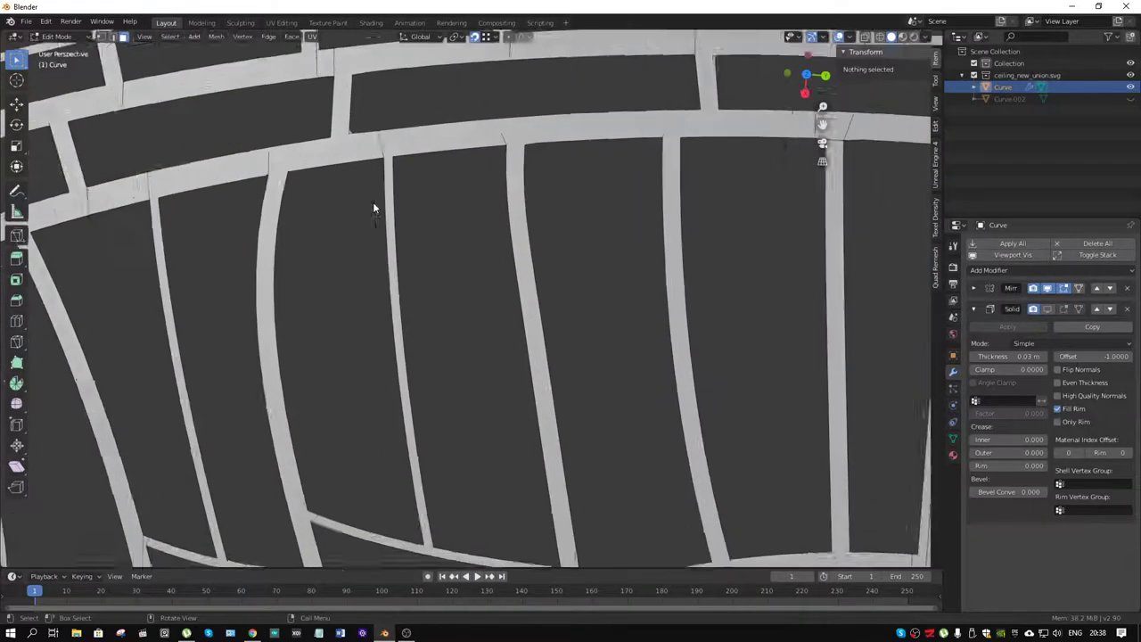
{"action": "scroll", "coordinate": [373, 201], "scroll_direction": "up", "scroll_amount": 2}
{"action": "scroll", "coordinate": [440, 278], "scroll_direction": "down", "scroll_amount": 2}
{"action": "scroll", "coordinate": [374, 211], "scroll_direction": "up", "scroll_amount": 4}
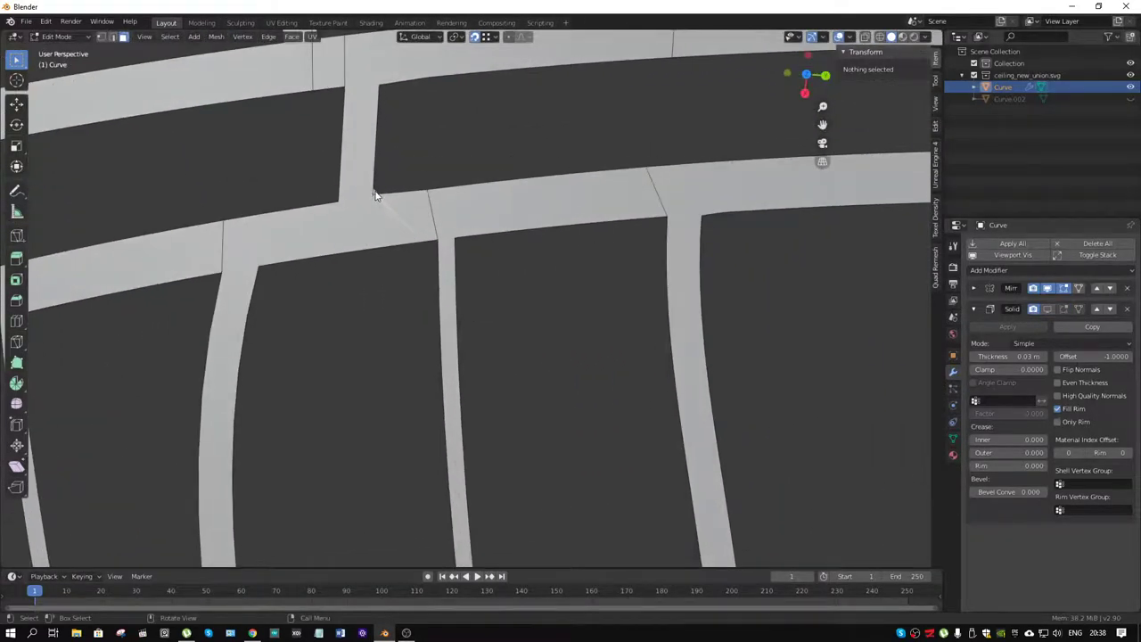
{"action": "left_click", "coordinate": [383, 205]}
{"action": "scroll", "coordinate": [384, 205], "scroll_direction": "down", "scroll_amount": 3}
{"action": "key", "text": "1"}
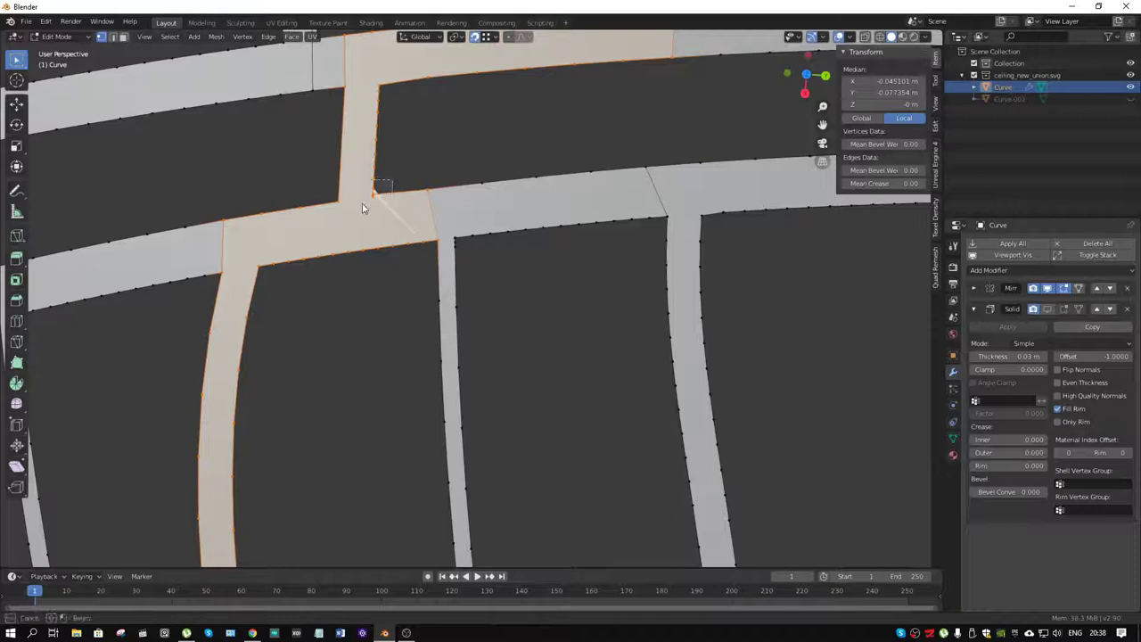
{"action": "left_click", "coordinate": [369, 204]}
{"action": "scroll", "coordinate": [370, 205], "scroll_direction": "up", "scroll_amount": 4}
{"action": "key", "text": "3"}
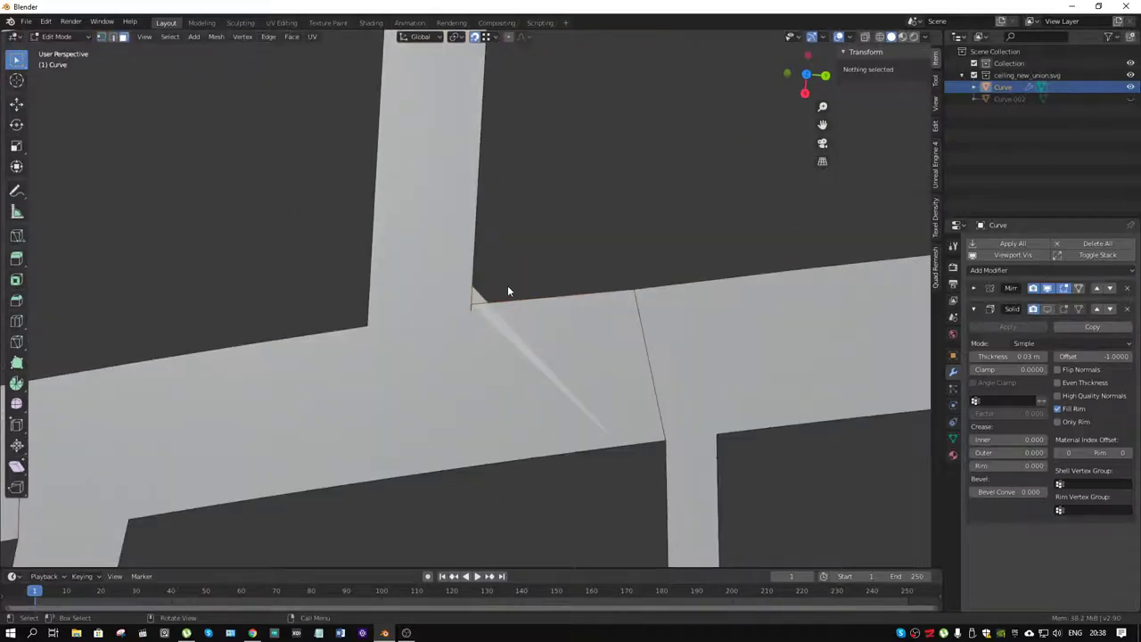
{"action": "left_click", "coordinate": [478, 301]}
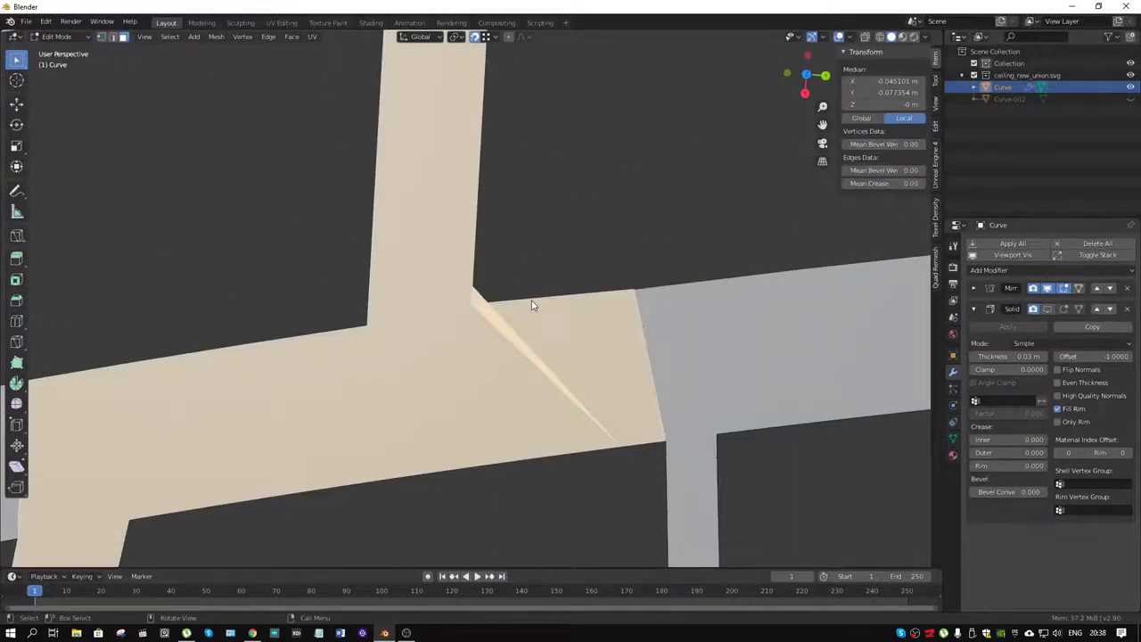
With X-ray on, select the wedge's corner and far-tip vertices, test-moving one and cancelling
{"action": "key", "text": "alt+z"}
{"action": "key", "text": "alt+a"}
{"action": "scroll", "coordinate": [588, 374], "scroll_direction": "down", "scroll_amount": 4}
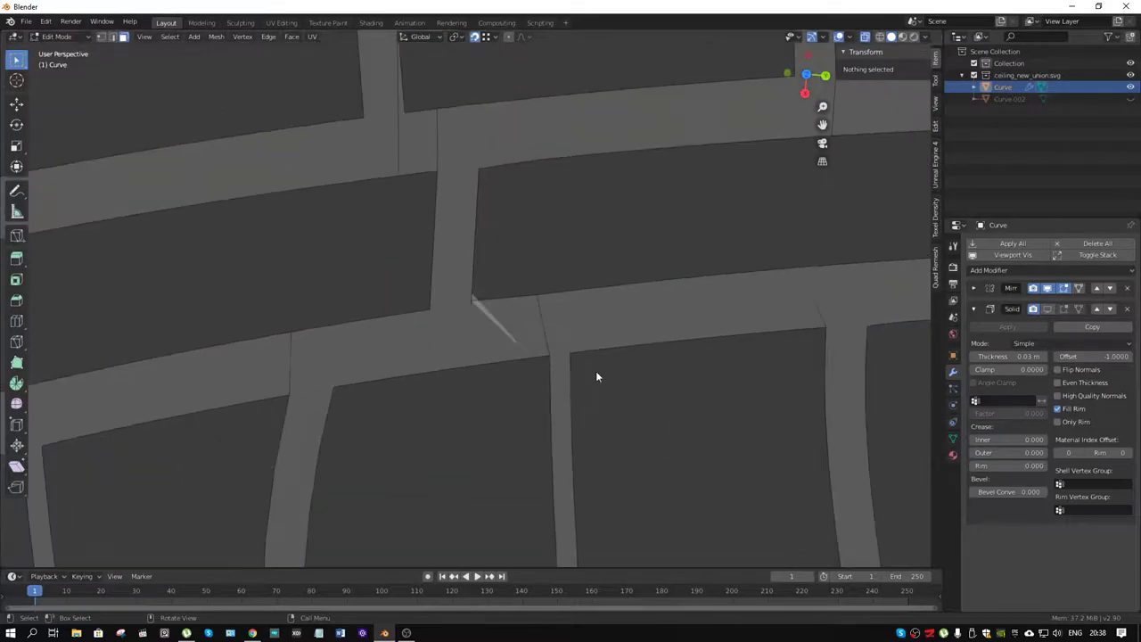
{"action": "middle_click_drag", "start_coordinate": [583, 370], "coordinate": [498, 344]}
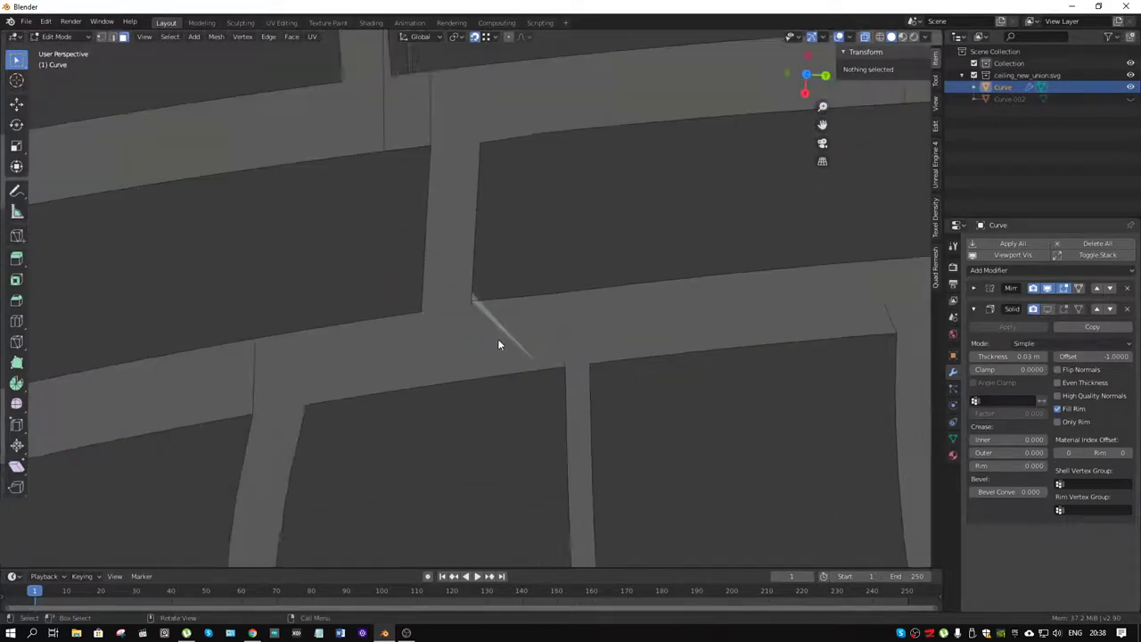
{"action": "scroll", "coordinate": [497, 339], "scroll_direction": "down", "scroll_amount": 5}
{"action": "scroll", "coordinate": [497, 339], "scroll_direction": "up", "scroll_amount": 4}
{"action": "scroll", "coordinate": [497, 339], "scroll_direction": "up", "scroll_amount": 3}
{"action": "scroll", "coordinate": [489, 310], "scroll_direction": "up", "scroll_amount": 2}
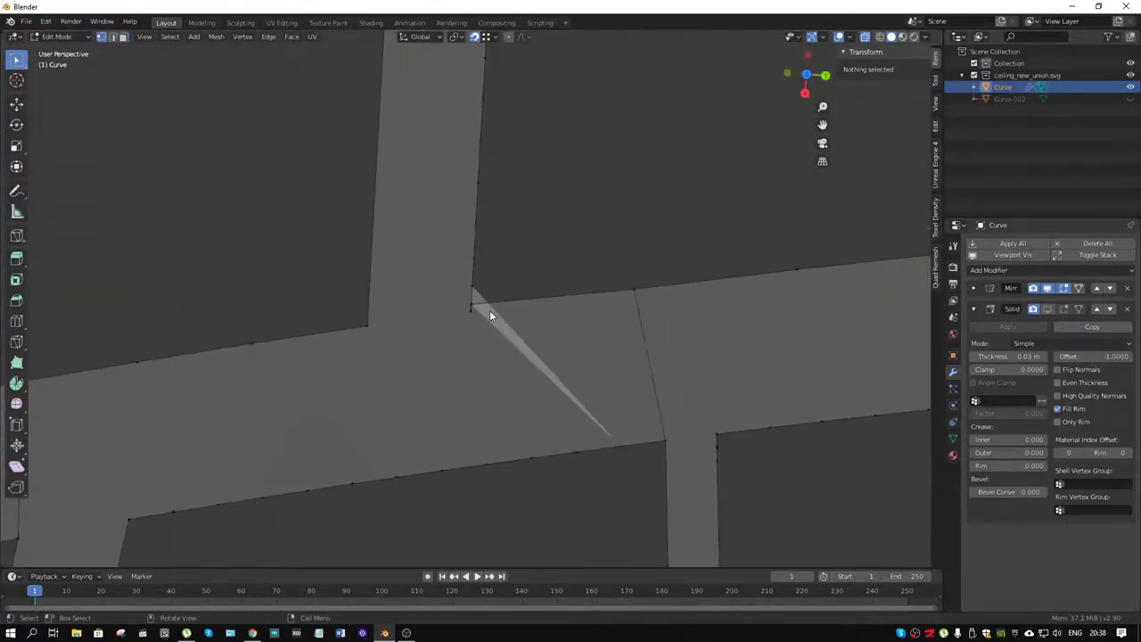
{"action": "left_click", "coordinate": [470, 311]}
{"action": "scroll", "coordinate": [481, 313], "scroll_direction": "up", "scroll_amount": 1}
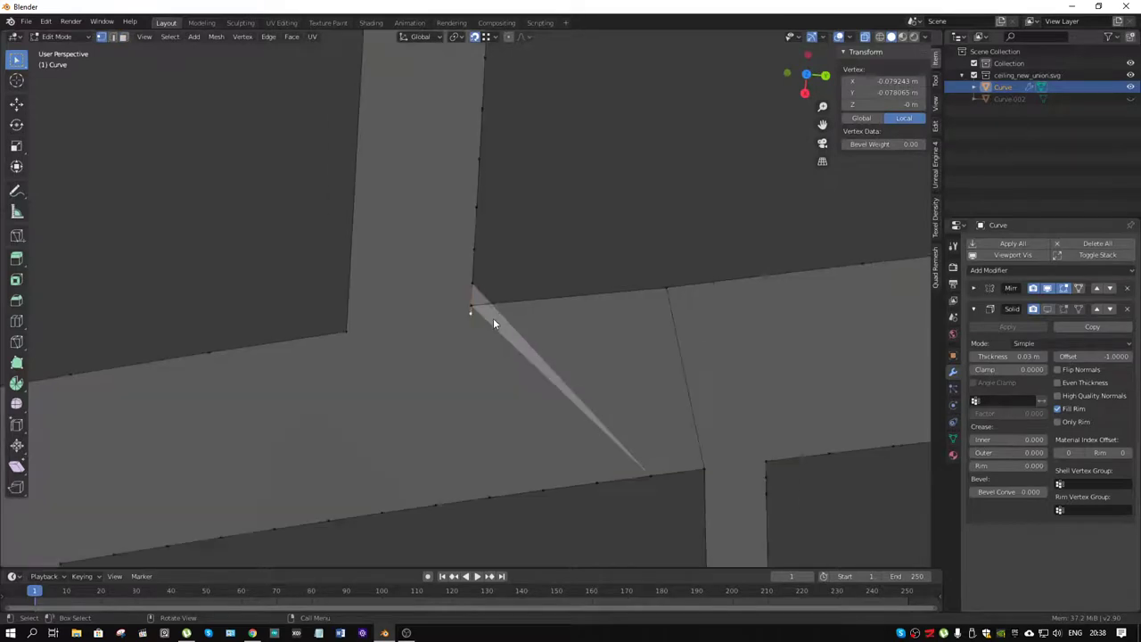
{"action": "key", "text": "g"}
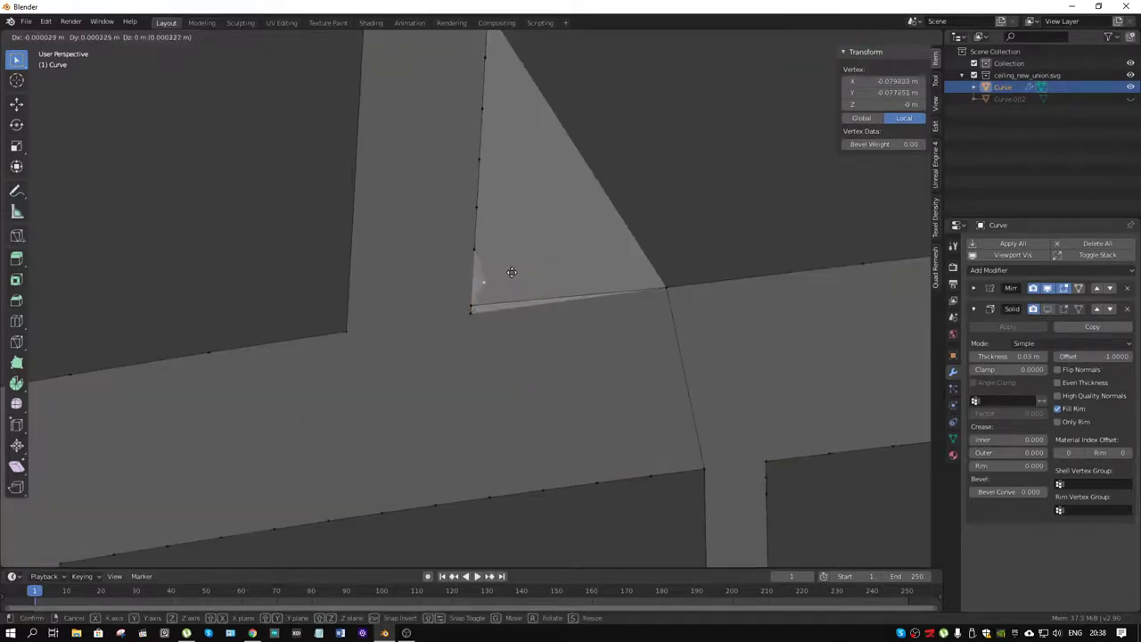
{"action": "right_click", "coordinate": [546, 270]}
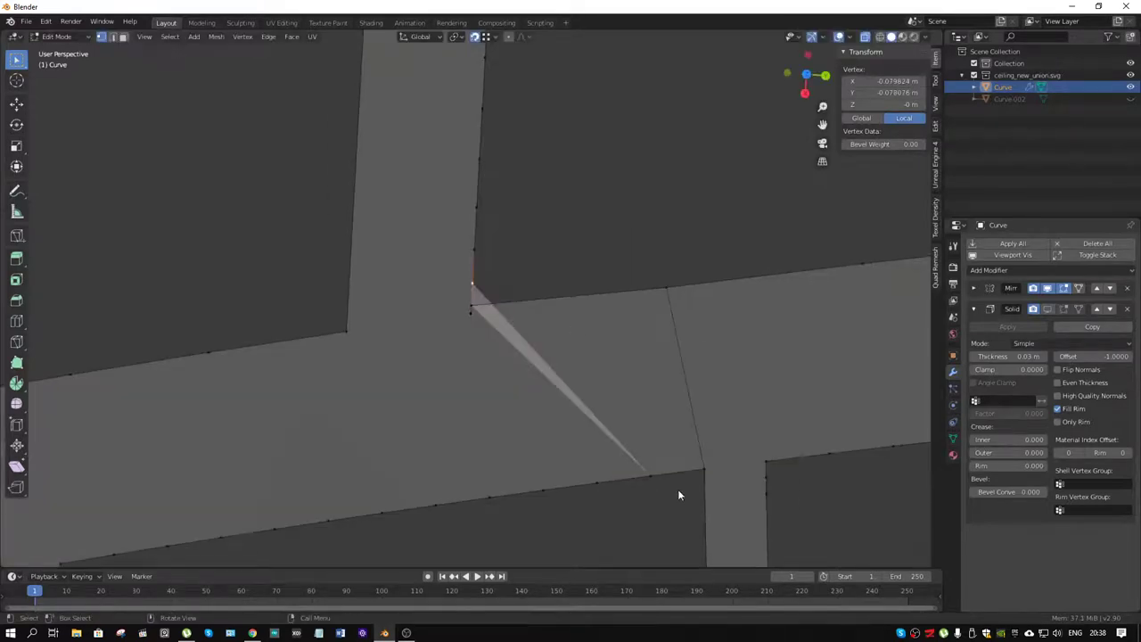
{"action": "left_click", "coordinate": [650, 476]}
Select the entire mesh and return to box selection
{"action": "key", "text": "a"}
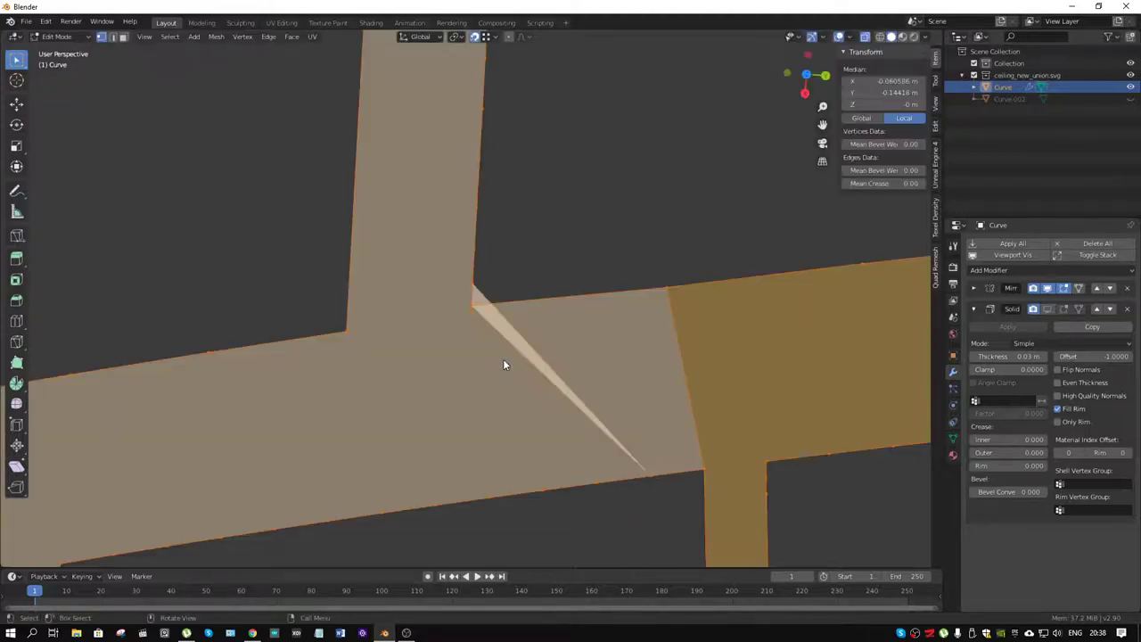
{"action": "key", "text": "shift+space"}
{"action": "key", "text": "m"}
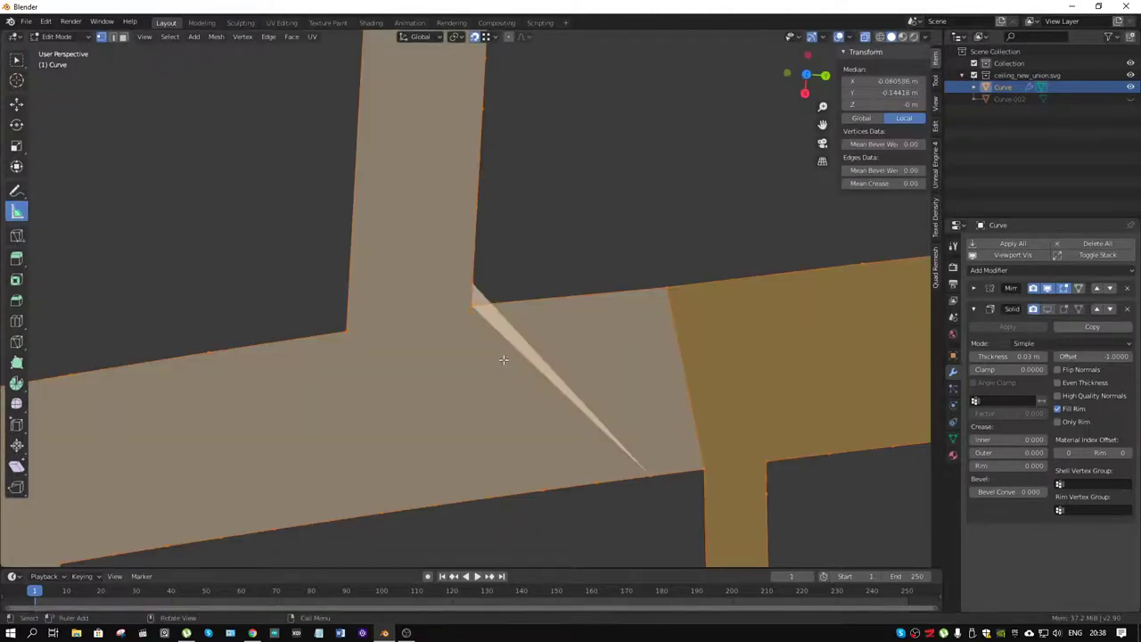
{"action": "right_click", "coordinate": [503, 363]}
{"action": "left_click", "coordinate": [23, 56]}
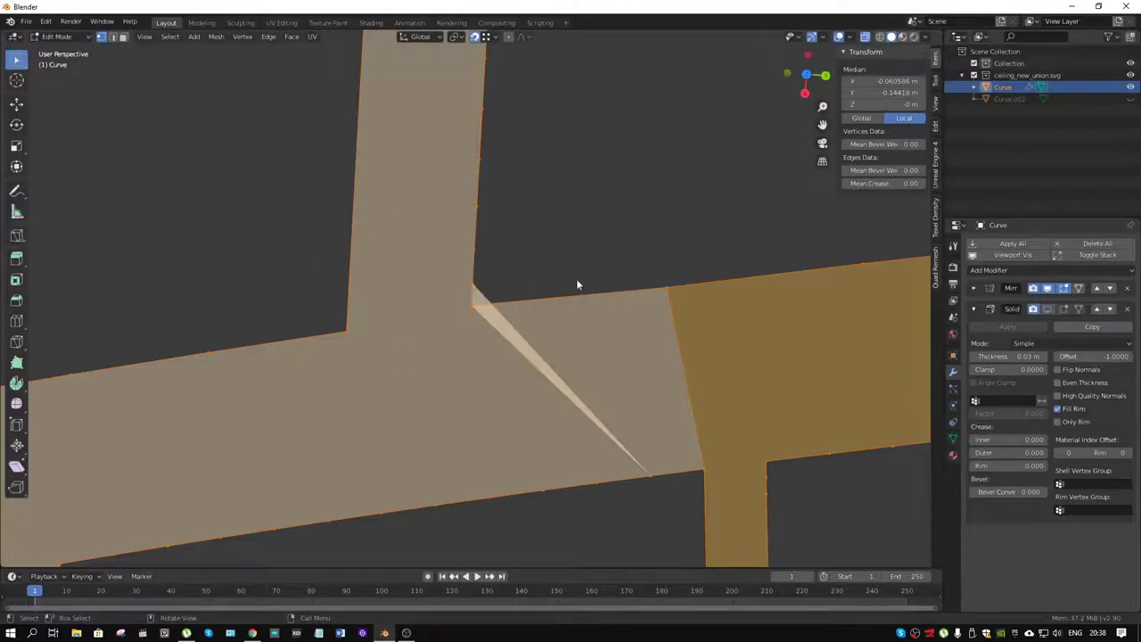
Merge by Distance with a 0.001 m merge distance, removing 283 duplicate vertices
{"action": "key", "text": "m"}
{"action": "left_click", "coordinate": [543, 308]}
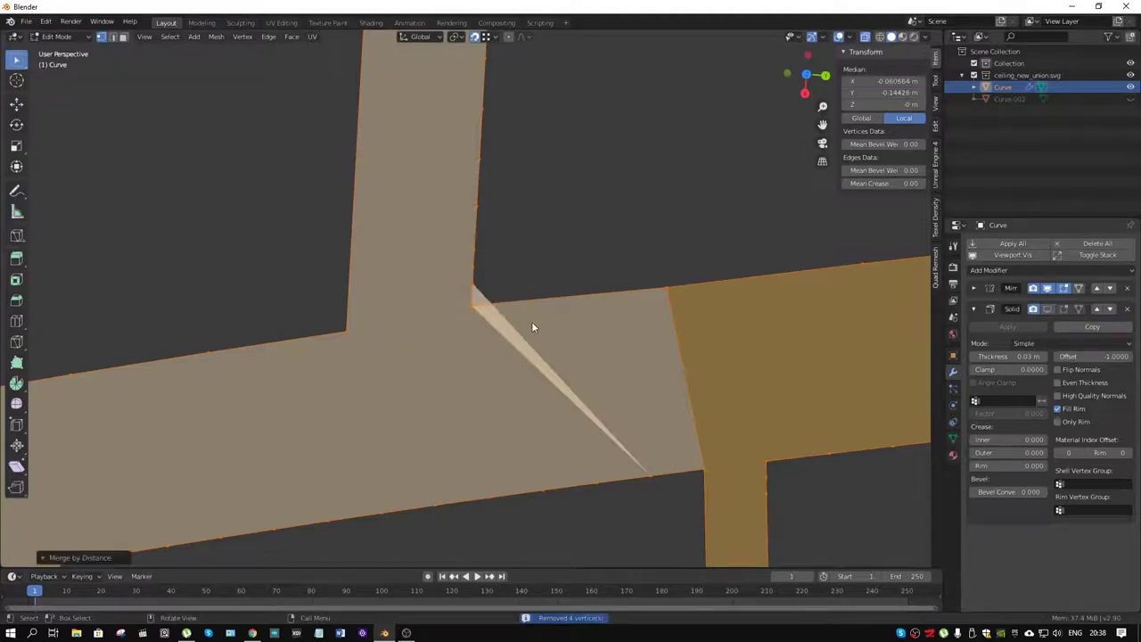
{"action": "left_click", "coordinate": [95, 559]}
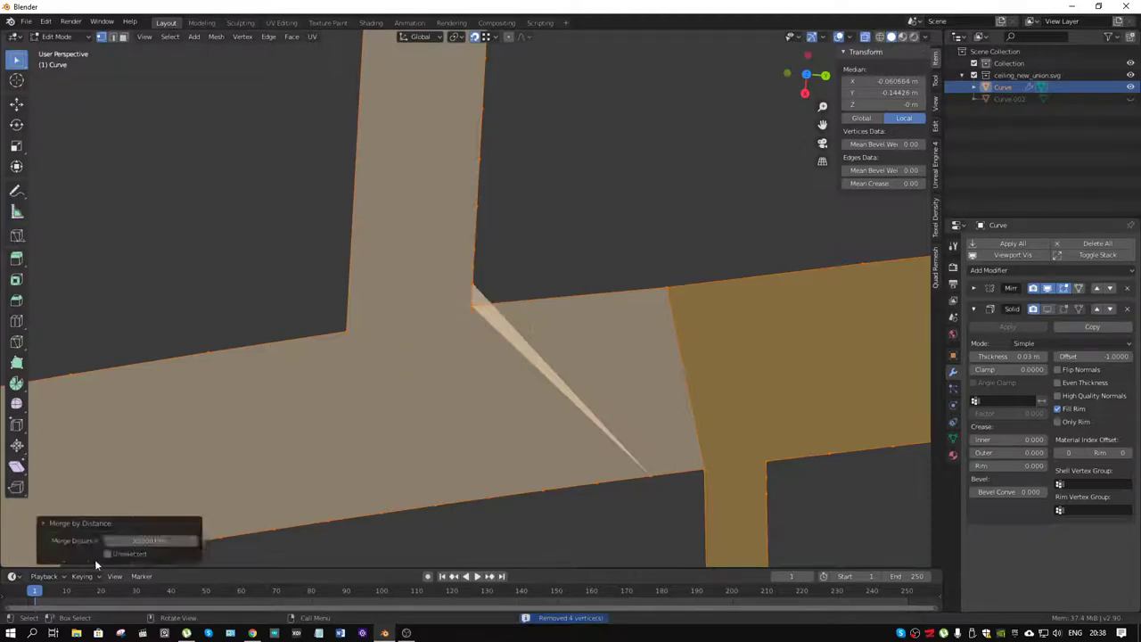
{"action": "left_click", "coordinate": [152, 540]}
{"action": "key", "text": "Return"}
{"action": "scroll", "coordinate": [588, 387], "scroll_direction": "down", "scroll_amount": 3}
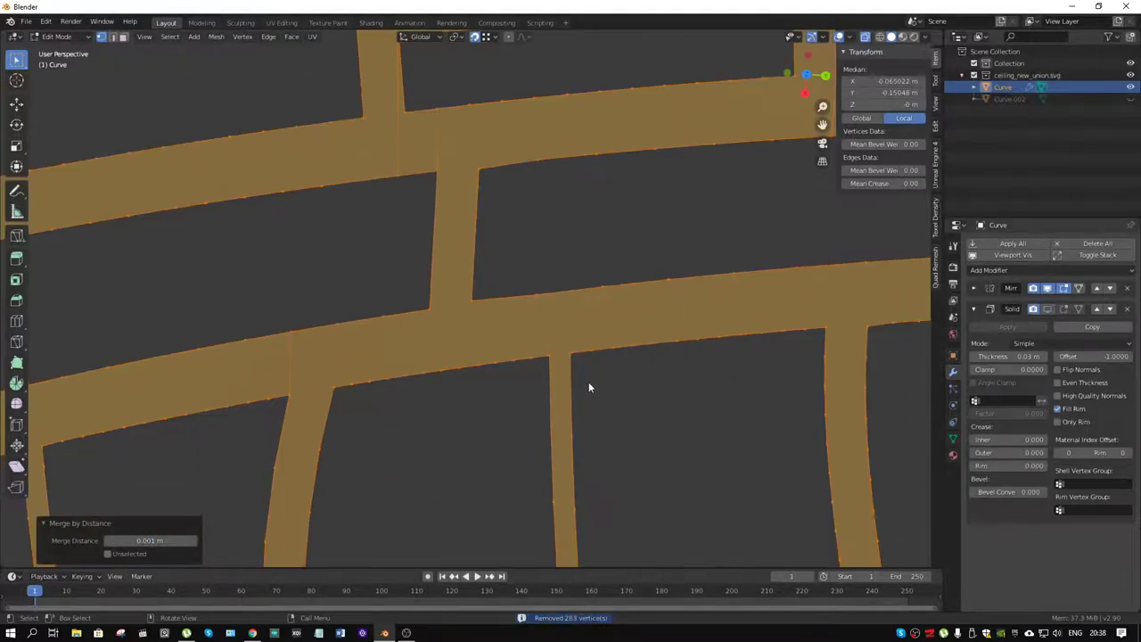
{"action": "scroll", "coordinate": [588, 387], "scroll_direction": "down", "scroll_amount": 2}
{"action": "scroll", "coordinate": [588, 385], "scroll_direction": "down", "scroll_amount": 5}
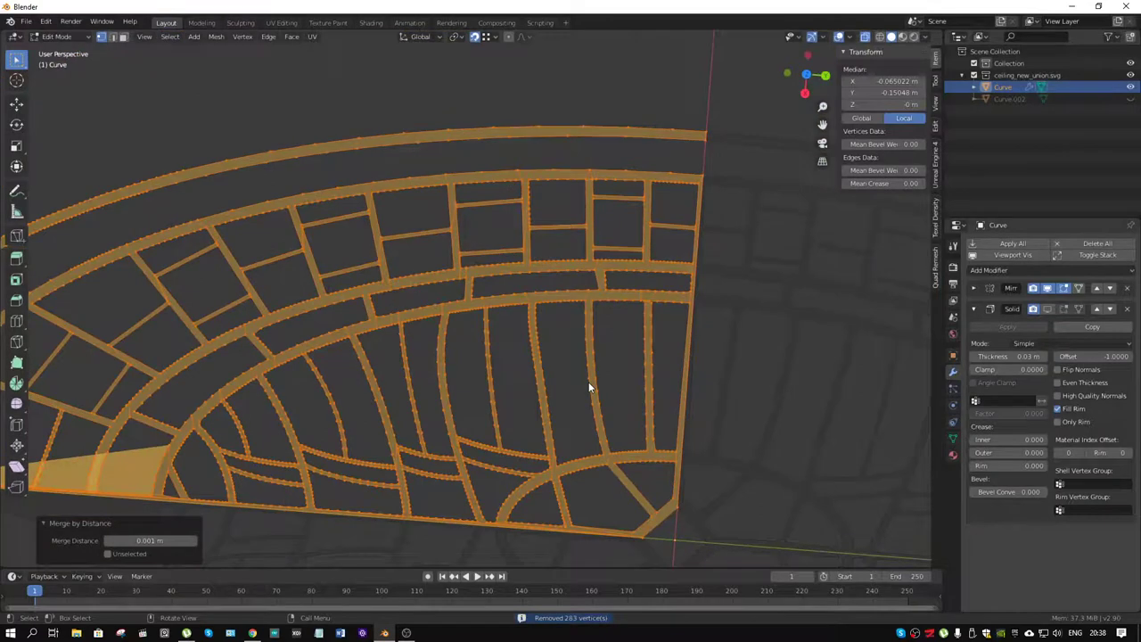
In face select mode, select only the stray wedge face on the upper fan
{"action": "middle_click_drag", "start_coordinate": [522, 414], "coordinate": [606, 313]}
{"action": "scroll", "coordinate": [606, 314], "scroll_direction": "up", "scroll_amount": 2}
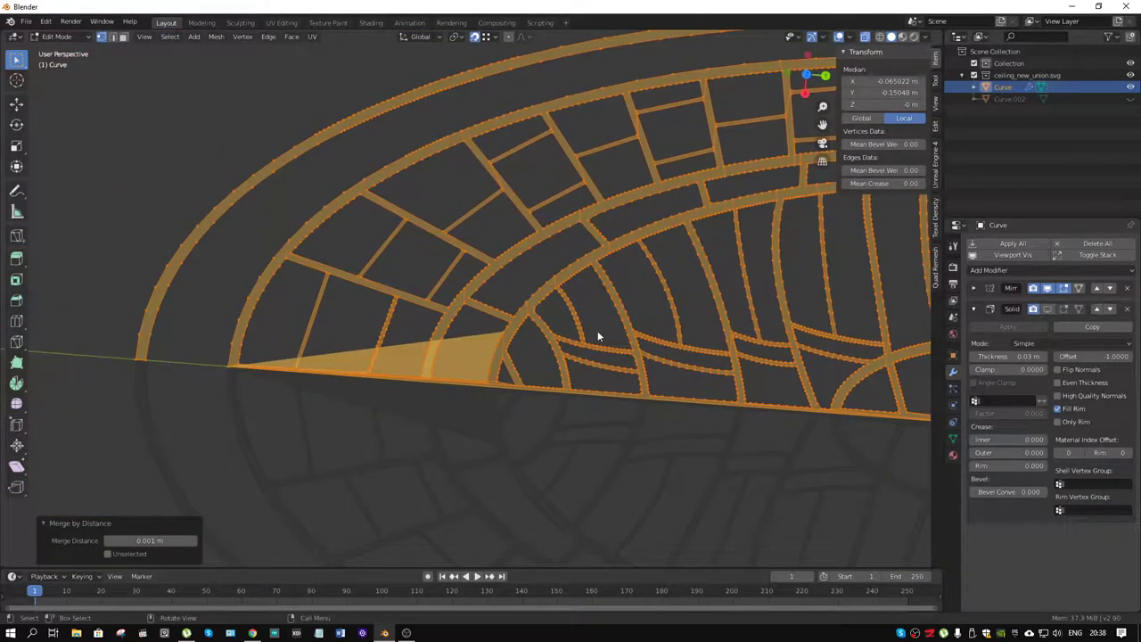
{"action": "scroll", "coordinate": [597, 331], "scroll_direction": "up", "scroll_amount": 3}
{"action": "scroll", "coordinate": [557, 333], "scroll_direction": "up", "scroll_amount": 2}
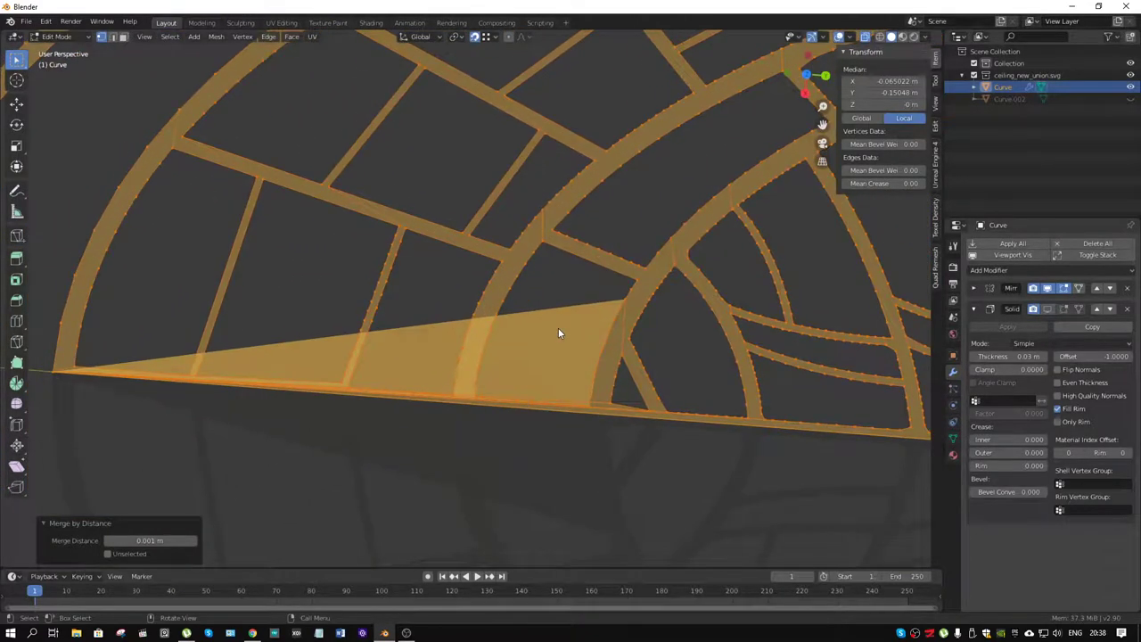
{"action": "key", "text": "3"}
{"action": "scroll", "coordinate": [557, 337], "scroll_direction": "up", "scroll_amount": 1}
{"action": "scroll", "coordinate": [556, 355], "scroll_direction": "up", "scroll_amount": 1}
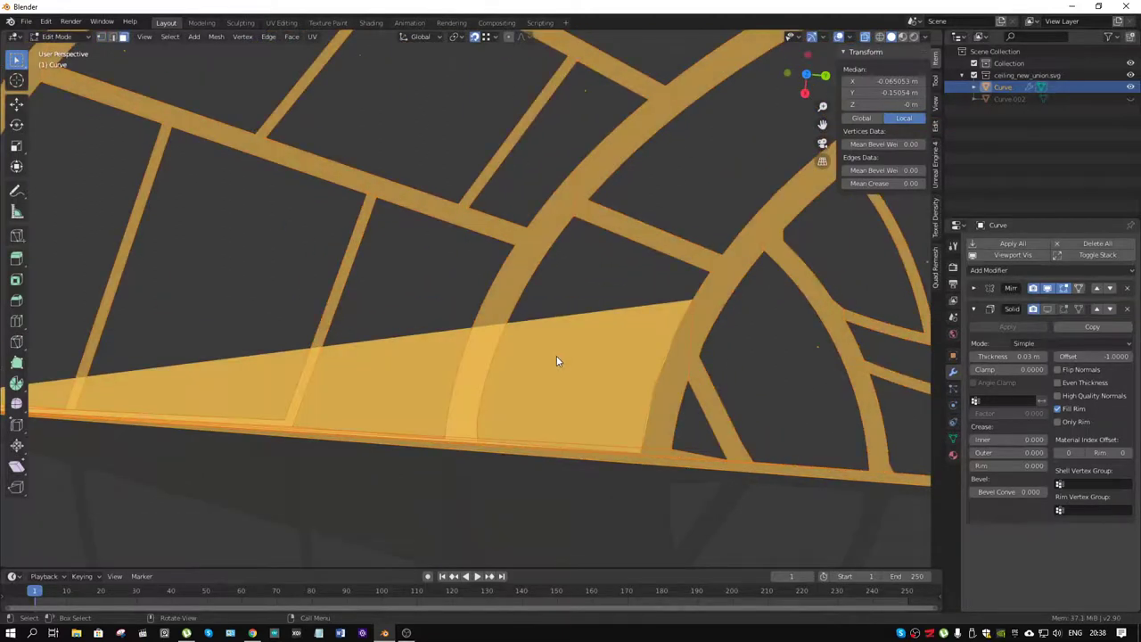
{"action": "left_click", "coordinate": [557, 380], "text": "alt"}
{"action": "scroll", "coordinate": [557, 375], "scroll_direction": "down", "scroll_amount": 2}
{"action": "scroll", "coordinate": [537, 354], "scroll_direction": "down", "scroll_amount": 2}
{"action": "left_click", "coordinate": [542, 343]}
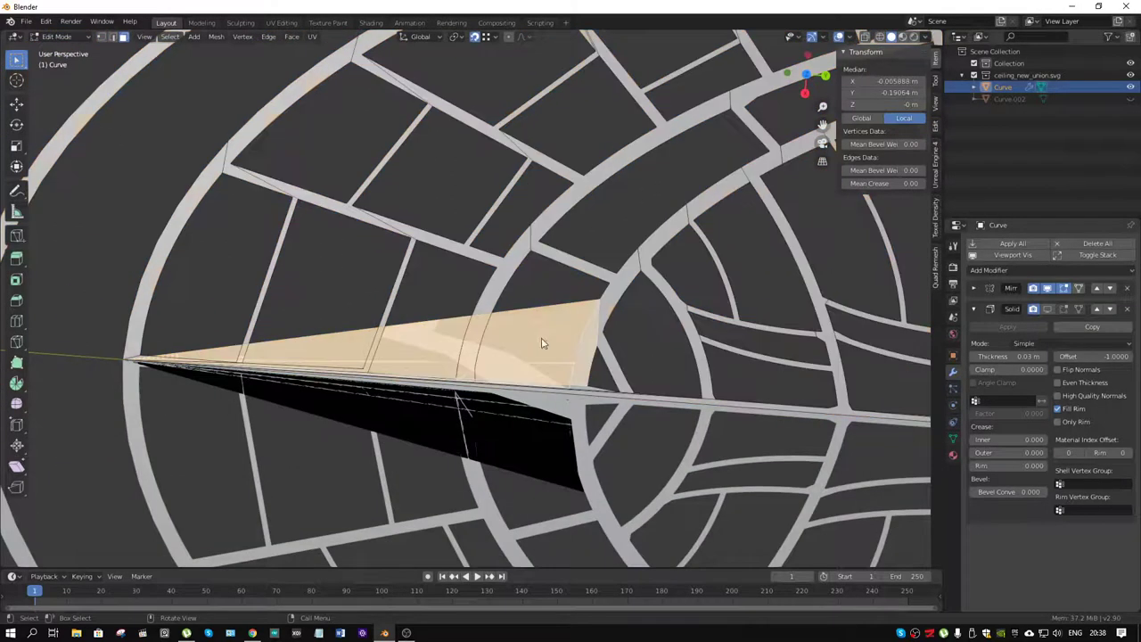
Delete the wedge face, undo it, and zoom into a beam junction
{"action": "key", "text": "x"}
{"action": "left_click", "coordinate": [549, 327]}
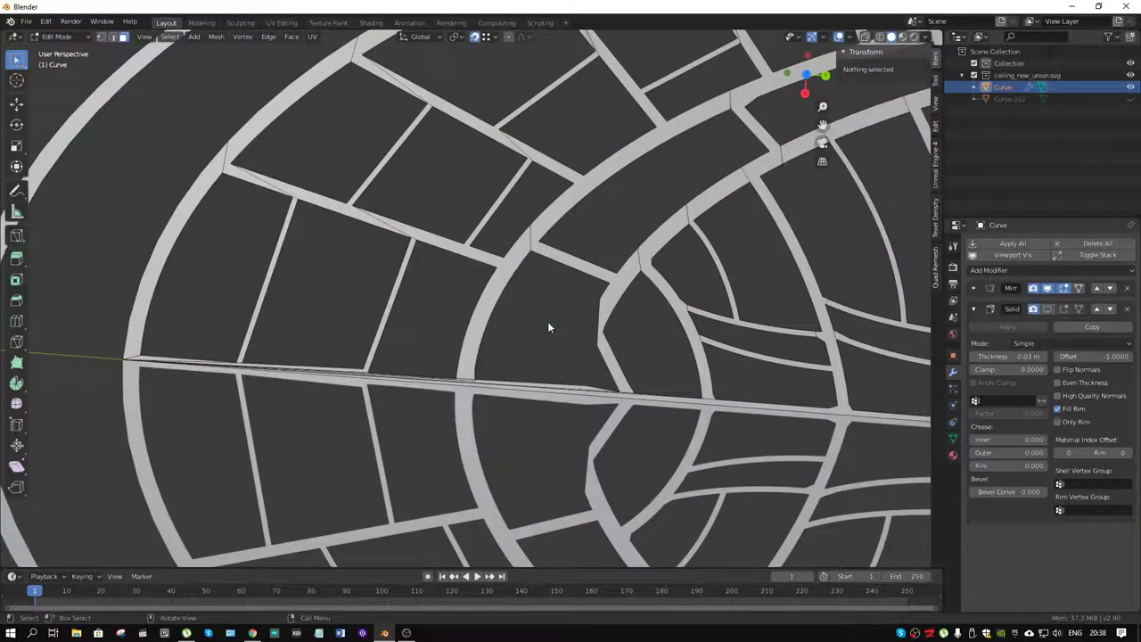
{"action": "key", "text": "ctrl+z"}
{"action": "key", "text": "ctrl+z"}
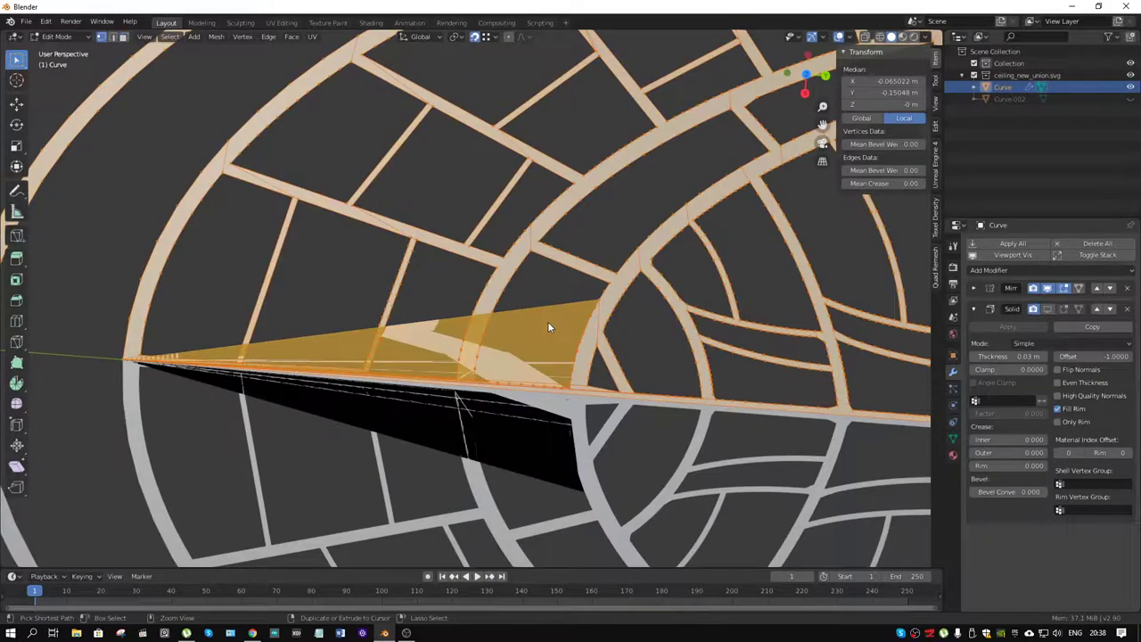
{"action": "key", "text": "ctrl+z"}
{"action": "scroll", "coordinate": [679, 319], "scroll_direction": "up", "scroll_amount": 2}
{"action": "scroll", "coordinate": [513, 316], "scroll_direction": "up", "scroll_amount": 1}
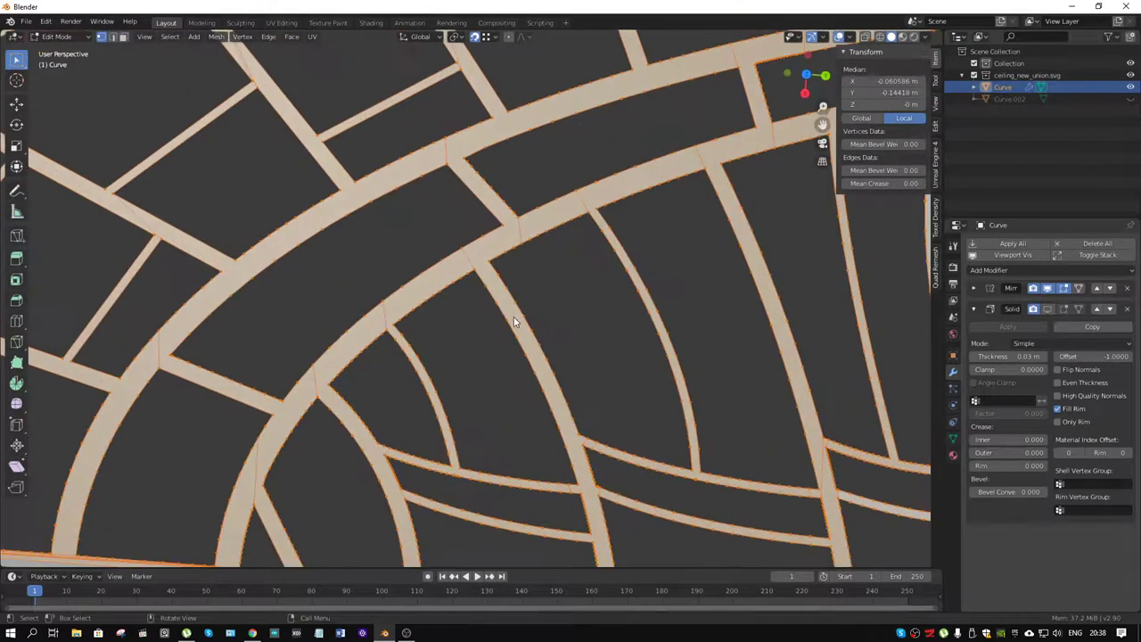
{"action": "scroll", "coordinate": [514, 317], "scroll_direction": "up", "scroll_amount": 2}
{"action": "scroll", "coordinate": [602, 333], "scroll_direction": "up", "scroll_amount": 1}
{"action": "scroll", "coordinate": [684, 312], "scroll_direction": "down", "scroll_amount": 1}
{"action": "scroll", "coordinate": [468, 327], "scroll_direction": "down", "scroll_amount": 2}
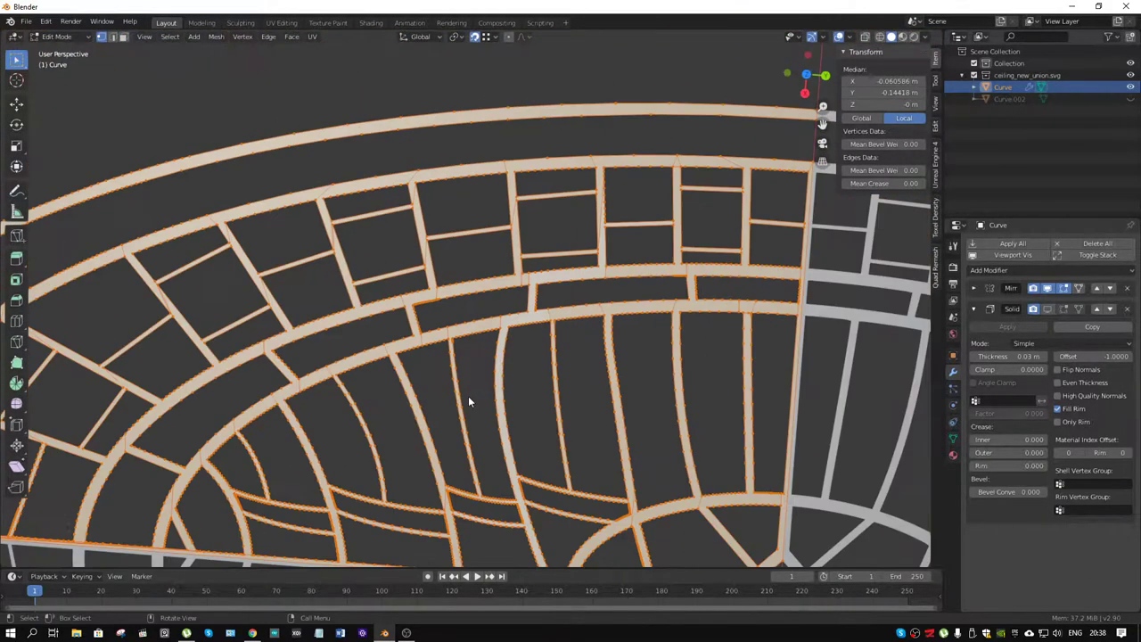
{"action": "scroll", "coordinate": [553, 326], "scroll_direction": "up", "scroll_amount": 3}
{"action": "scroll", "coordinate": [698, 307], "scroll_direction": "up", "scroll_amount": 1}
{"action": "scroll", "coordinate": [699, 308], "scroll_direction": "up", "scroll_amount": 2}
{"action": "scroll", "coordinate": [277, 336], "scroll_direction": "up", "scroll_amount": 2}
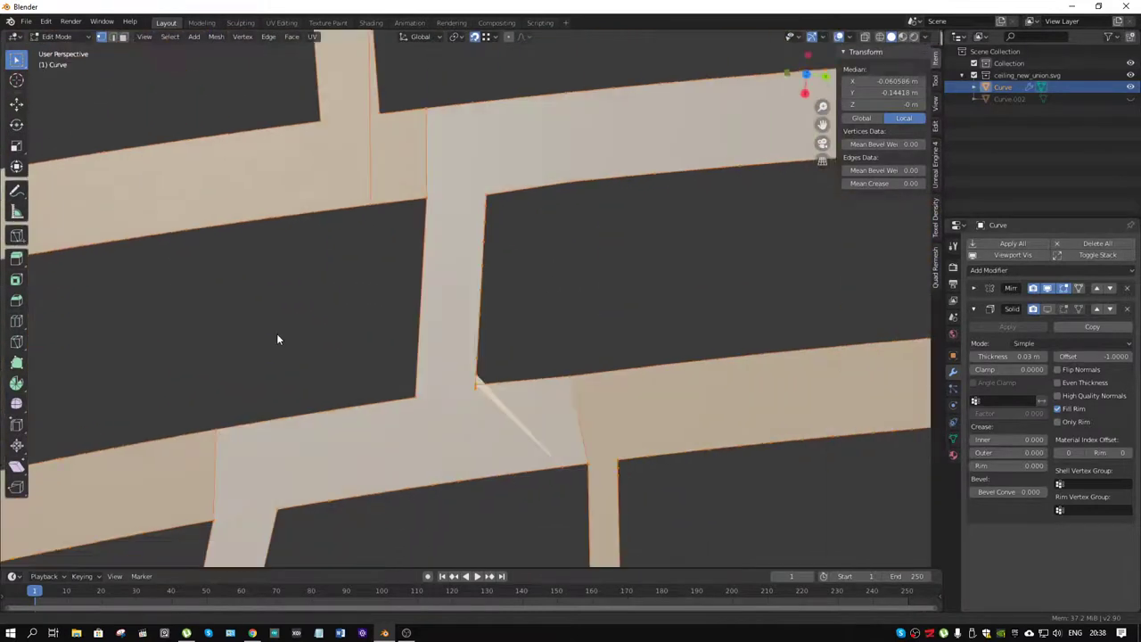
{"action": "scroll", "coordinate": [362, 386], "scroll_direction": "up", "scroll_amount": 2}
{"action": "scroll", "coordinate": [443, 513], "scroll_direction": "up", "scroll_amount": 1}
Move the stray junction vertex onto the corner after an undone edge deletion
{"action": "left_click", "coordinate": [435, 491]}
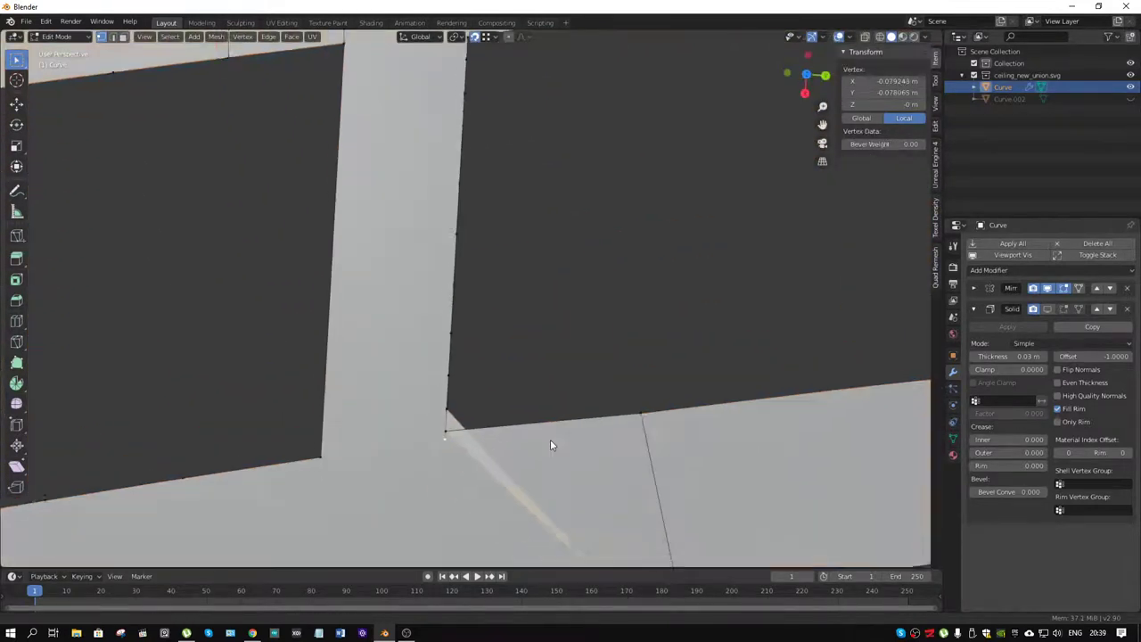
{"action": "scroll", "coordinate": [554, 401], "scroll_direction": "down", "scroll_amount": 1}
{"action": "key", "text": "x"}
{"action": "left_click", "coordinate": [530, 372]}
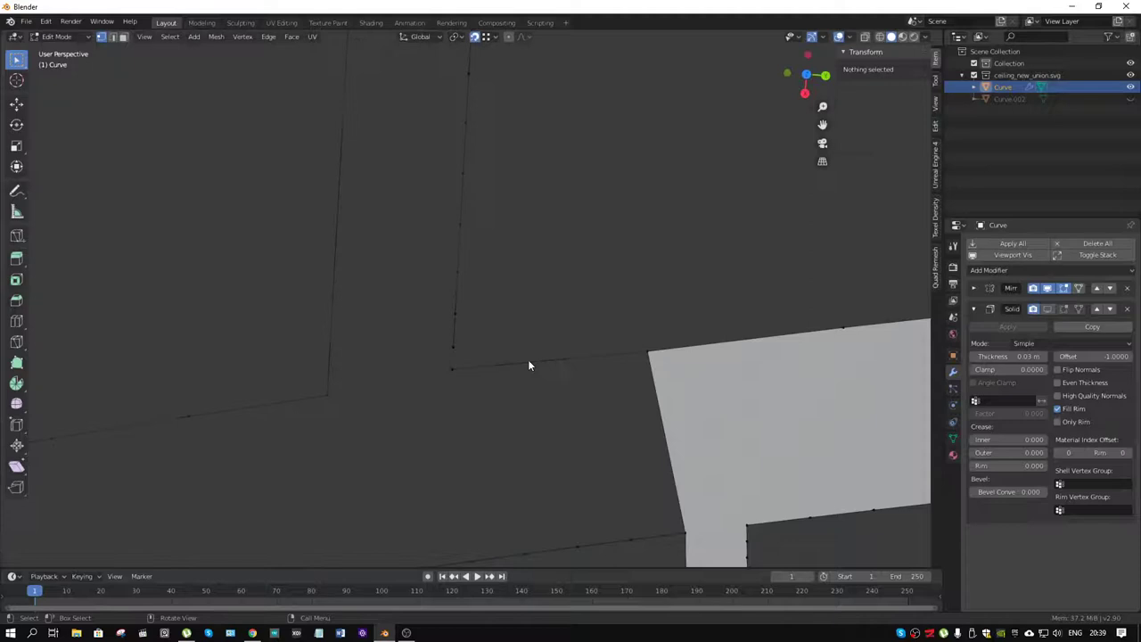
{"action": "key", "text": "ctrl+z"}
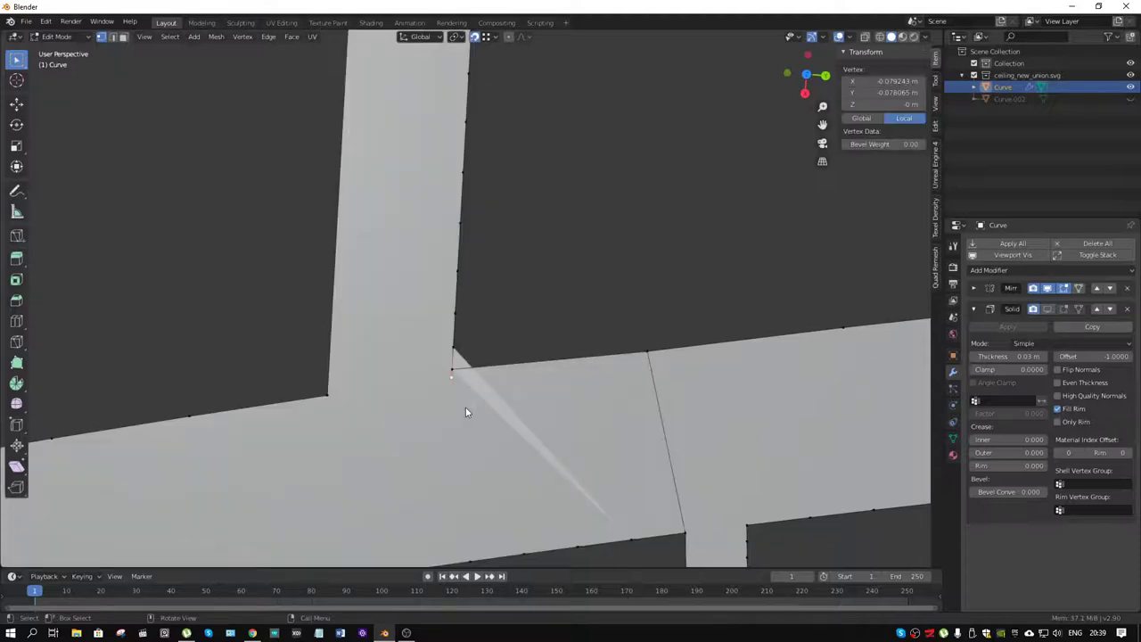
{"action": "key", "text": "g"}
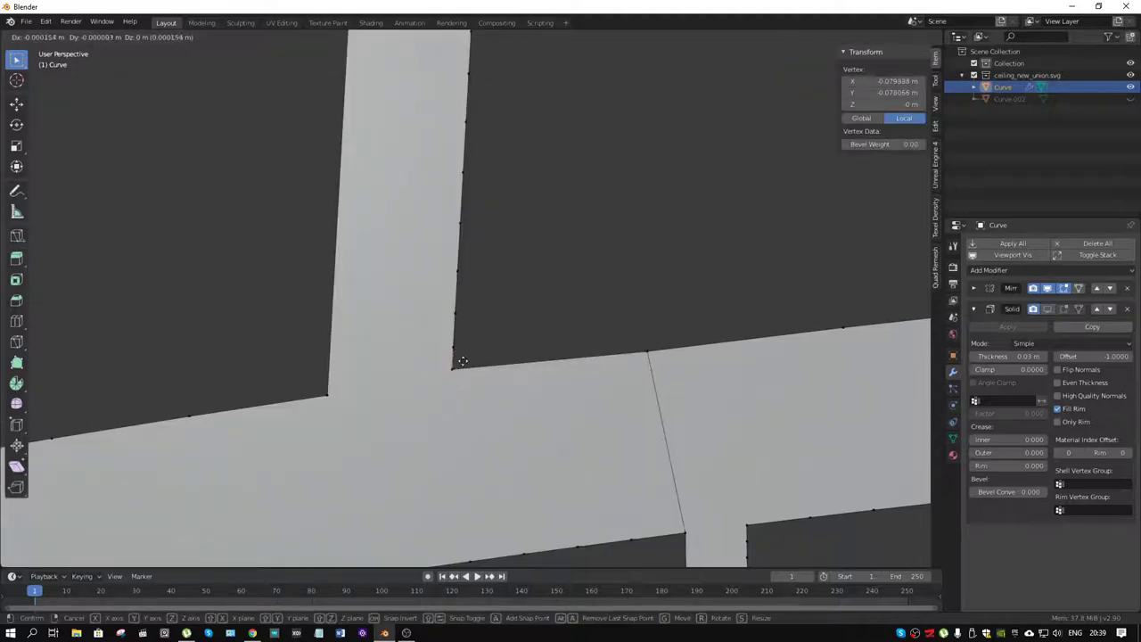
{"action": "left_click", "coordinate": [460, 357]}
Merge the junction corner vertices By Distance, then At Last
{"action": "left_click_drag", "start_coordinate": [479, 335], "coordinate": [424, 405]}
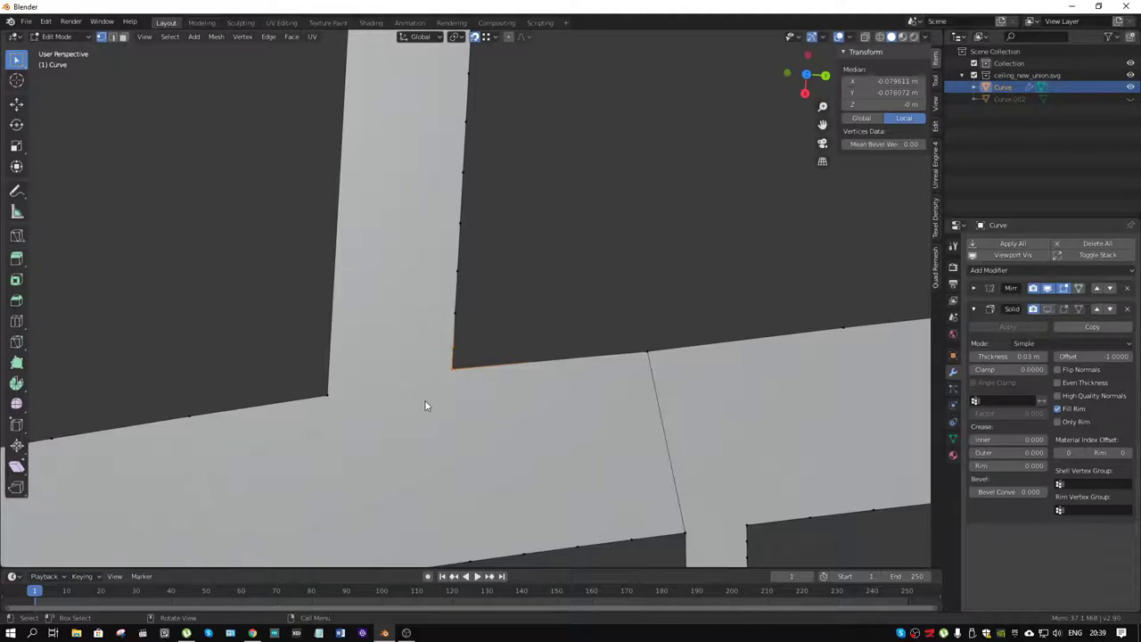
{"action": "key", "text": "m"}
{"action": "left_click", "coordinate": [427, 402]}
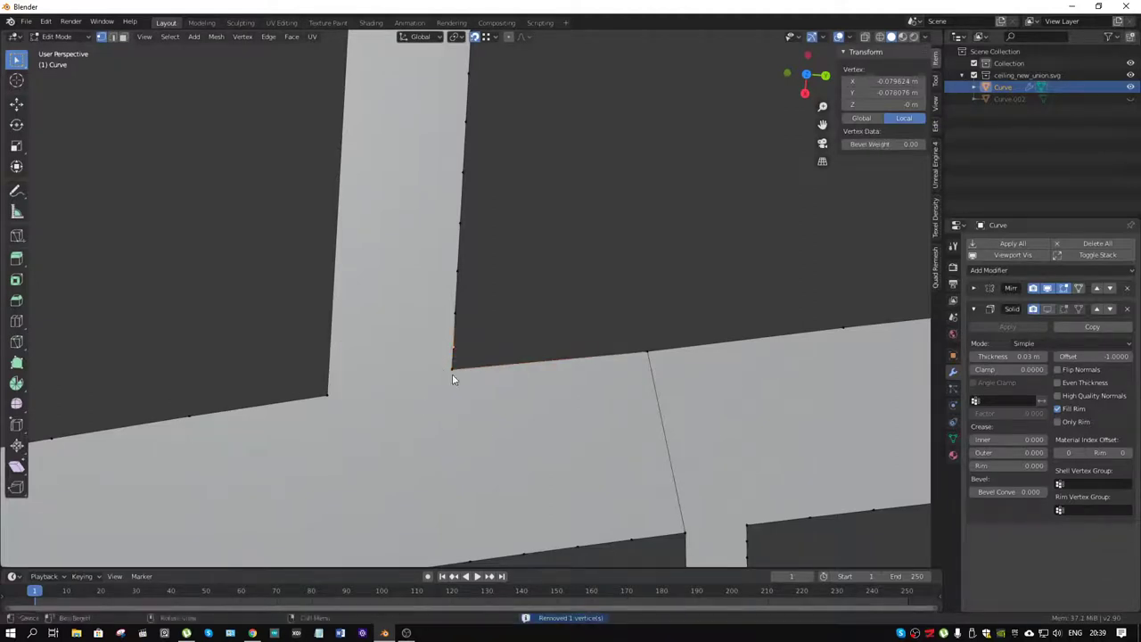
{"action": "left_click", "coordinate": [453, 369], "text": "shift"}
{"action": "key", "text": "m"}
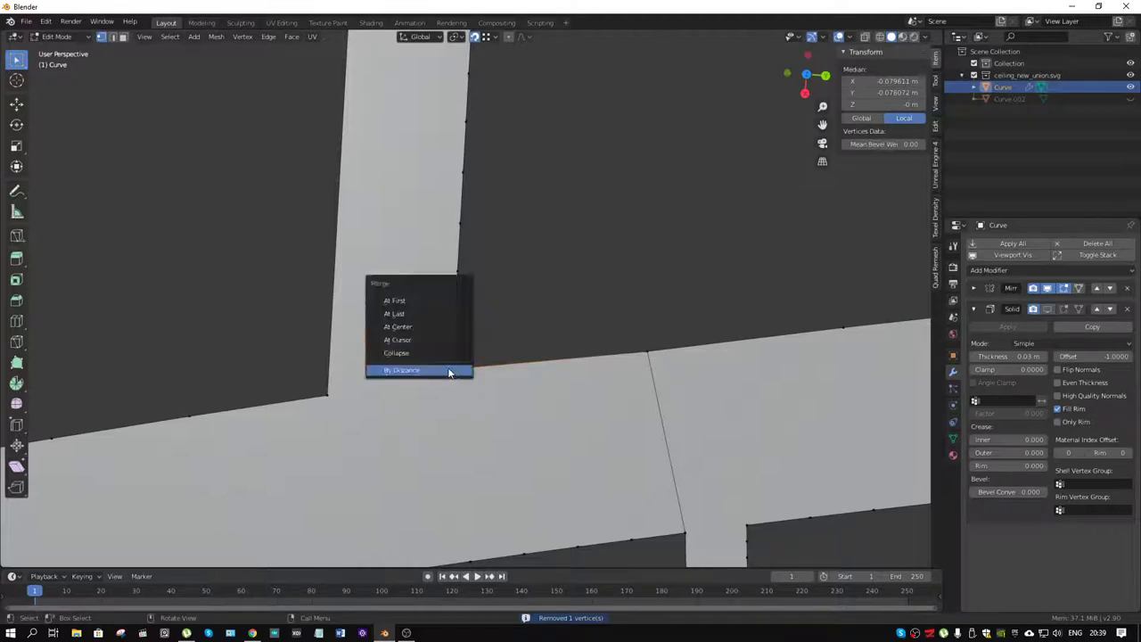
{"action": "left_click", "coordinate": [417, 314]}
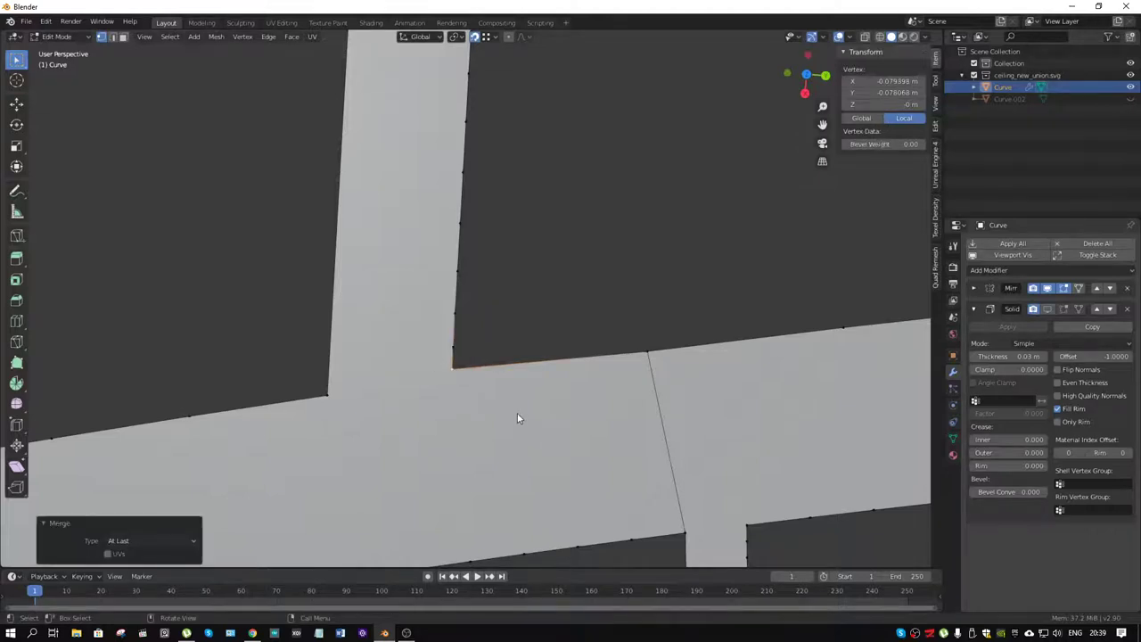
{"action": "scroll", "coordinate": [516, 414], "scroll_direction": "down", "scroll_amount": 4}
{"action": "scroll", "coordinate": [517, 413], "scroll_direction": "down", "scroll_amount": 2}
{"action": "scroll", "coordinate": [479, 328], "scroll_direction": "up", "scroll_amount": 6}
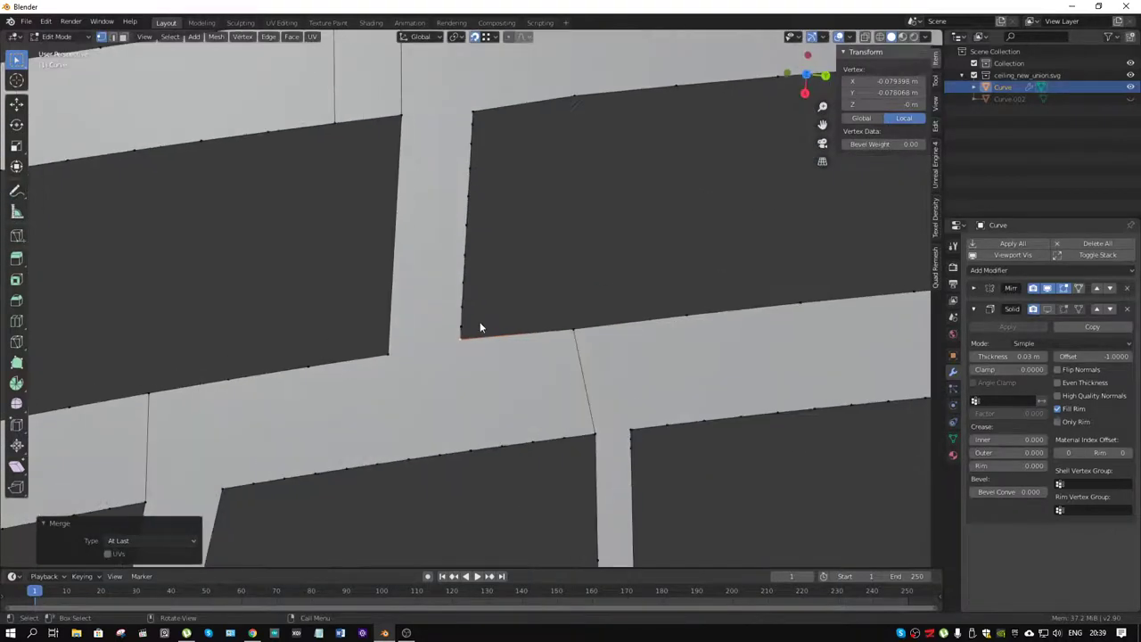
Knife-cut two new edges from the corner vertex to the beam's far and lower edges
{"action": "key", "text": "k"}
{"action": "left_click", "coordinate": [387, 354]}
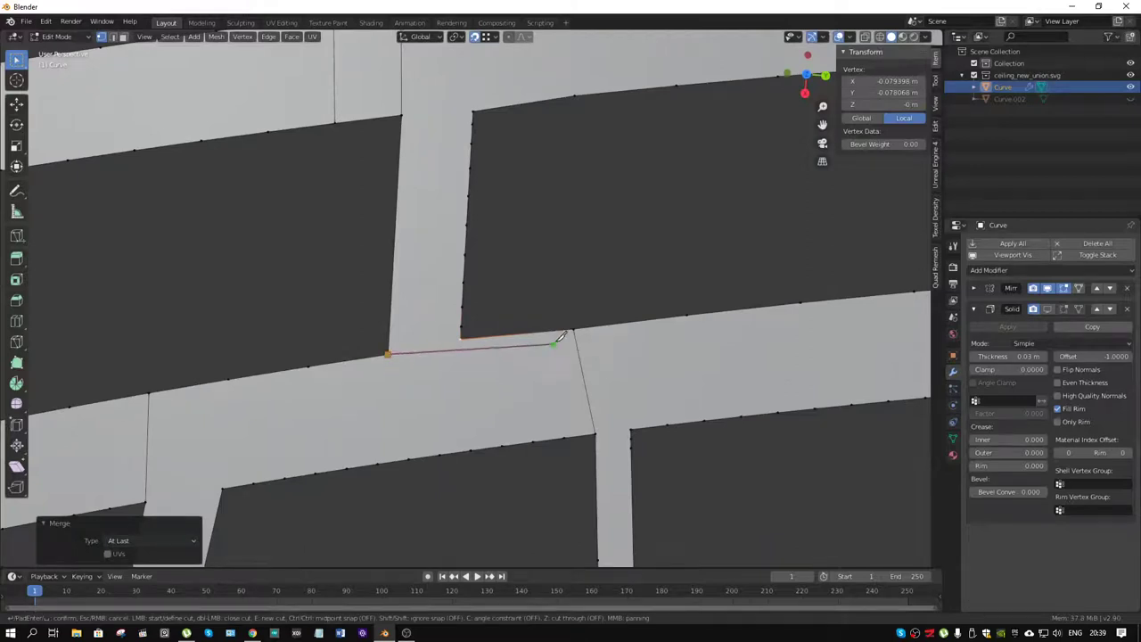
{"action": "left_click", "coordinate": [575, 327]}
{"action": "key", "text": "Return"}
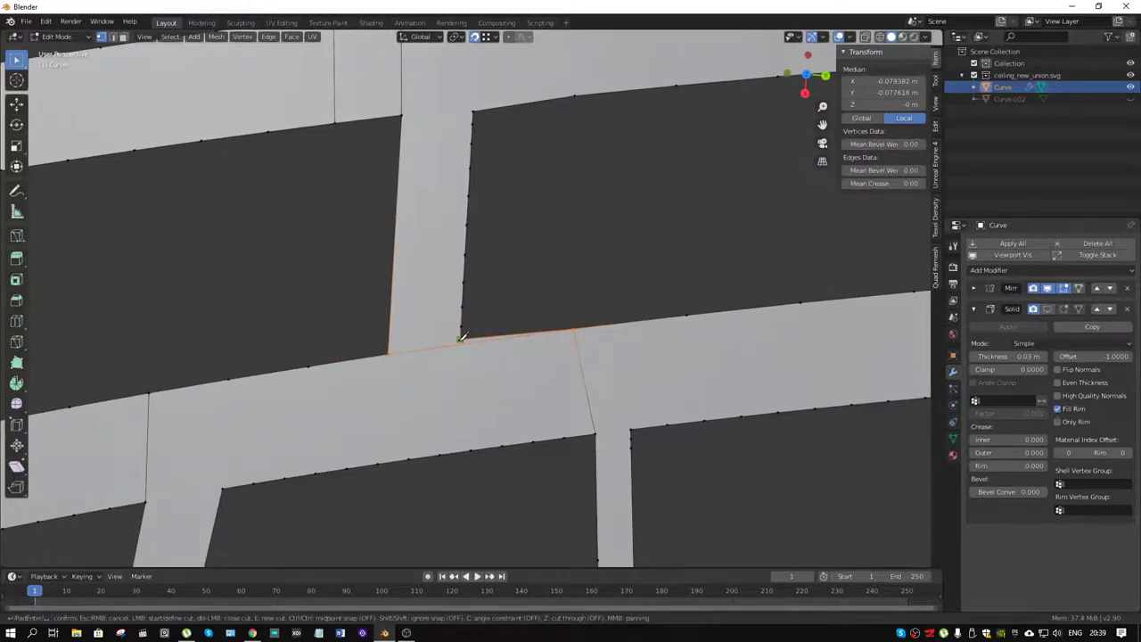
{"action": "left_click", "coordinate": [470, 451]}
{"action": "key", "text": "Return"}
Delete the leftover vertex at the junction
{"action": "left_click", "coordinate": [467, 339]}
{"action": "key", "text": "x"}
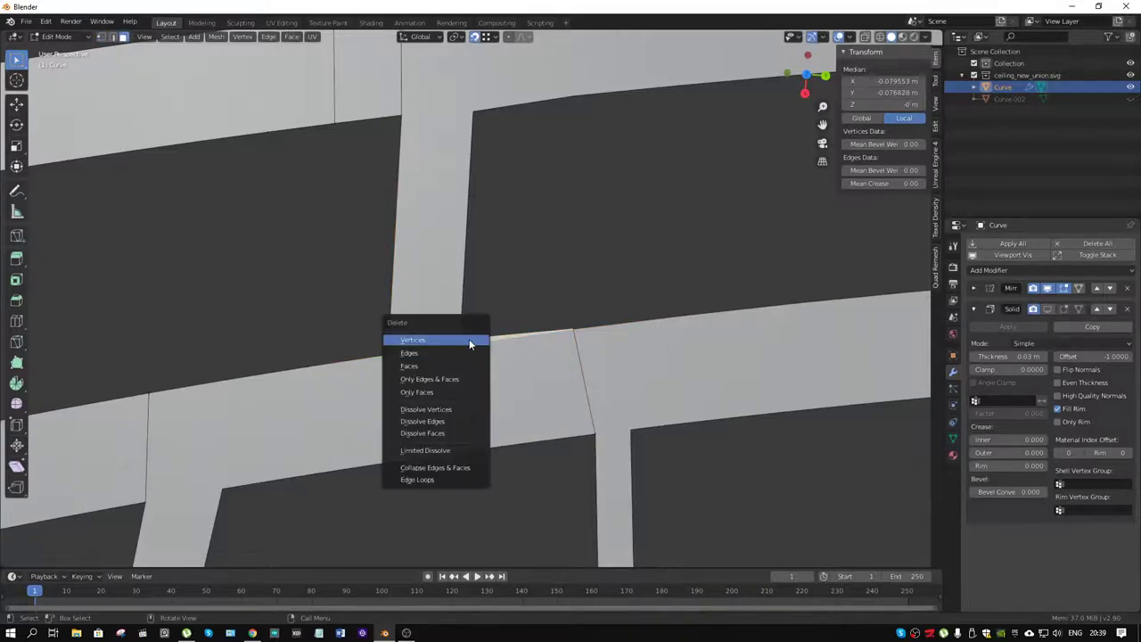
{"action": "left_click", "coordinate": [460, 365]}
{"action": "scroll", "coordinate": [459, 366], "scroll_direction": "down", "scroll_amount": 4}
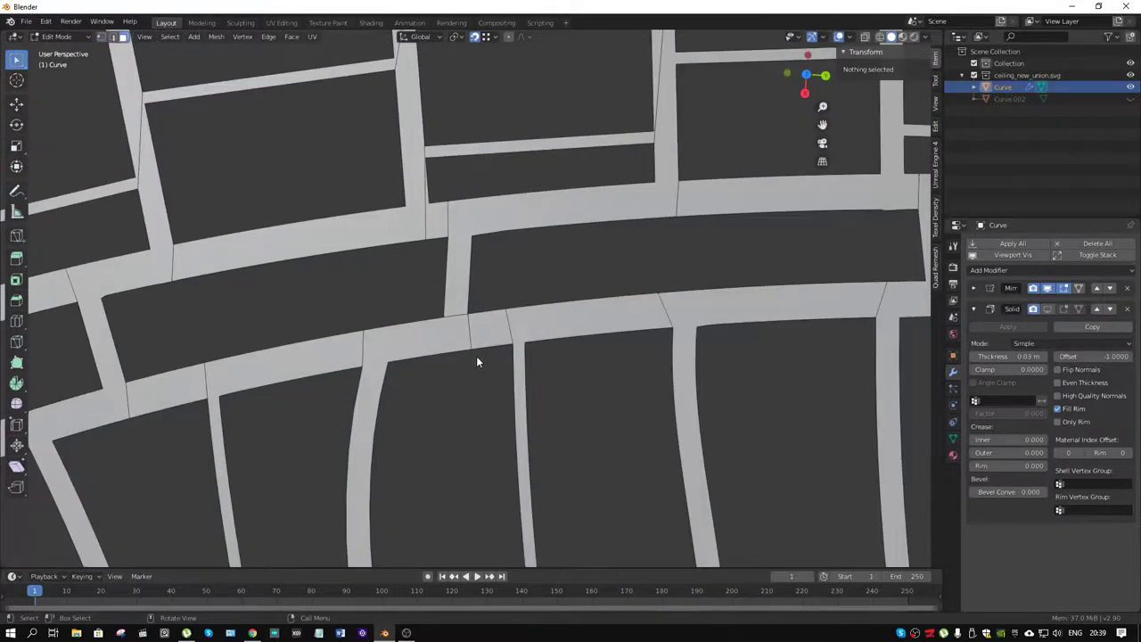
{"action": "scroll", "coordinate": [476, 361], "scroll_direction": "down", "scroll_amount": 3}
{"action": "scroll", "coordinate": [488, 359], "scroll_direction": "down", "scroll_amount": 3}
{"action": "scroll", "coordinate": [491, 359], "scroll_direction": "down", "scroll_amount": 2}
Show the Solidify thickness in Object Mode, then reselect the Curve and enter Edit Mode
{"action": "mouse_move", "coordinate": [491, 359]}
{"action": "middle_mouse_down"}
{"action": "mouse_move", "coordinate": [601, 292]}
{"action": "mouse_move", "coordinate": [586, 344]}
{"action": "middle_mouse_up"}
{"action": "key", "text": "Tab"}
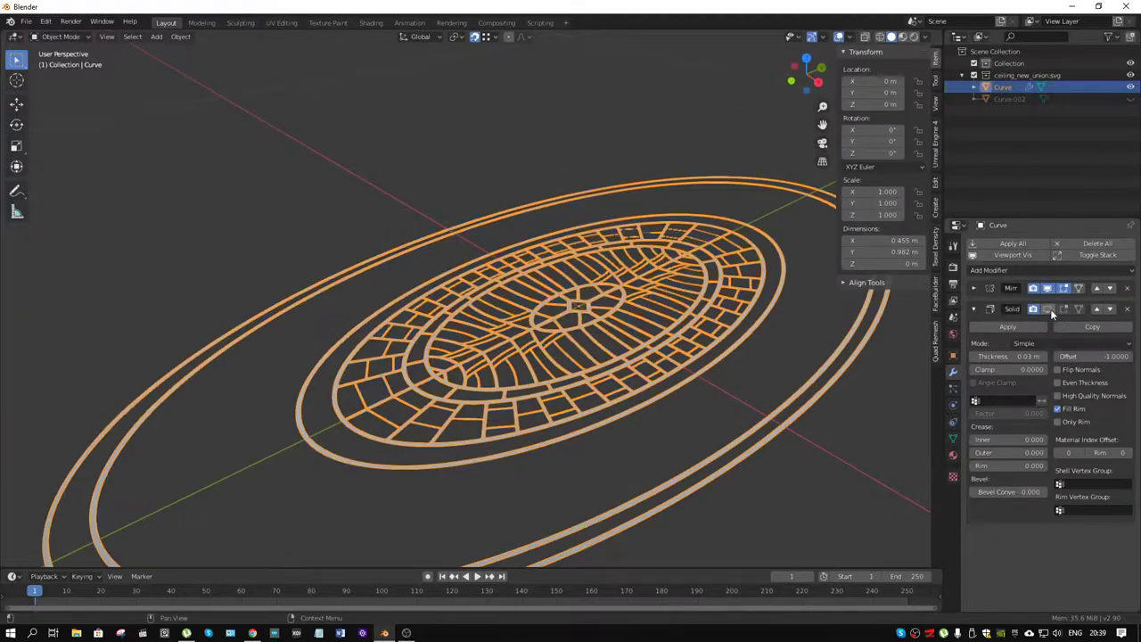
{"action": "left_click", "coordinate": [1048, 308]}
{"action": "key", "text": "alt+a"}
{"action": "mouse_move", "coordinate": [674, 343]}
{"action": "middle_mouse_down"}
{"action": "mouse_move", "coordinate": [635, 428]}
{"action": "mouse_move", "coordinate": [523, 339]}
{"action": "middle_mouse_up"}
{"action": "scroll", "coordinate": [523, 339], "scroll_direction": "up", "scroll_amount": 5}
{"action": "left_click", "coordinate": [543, 317]}
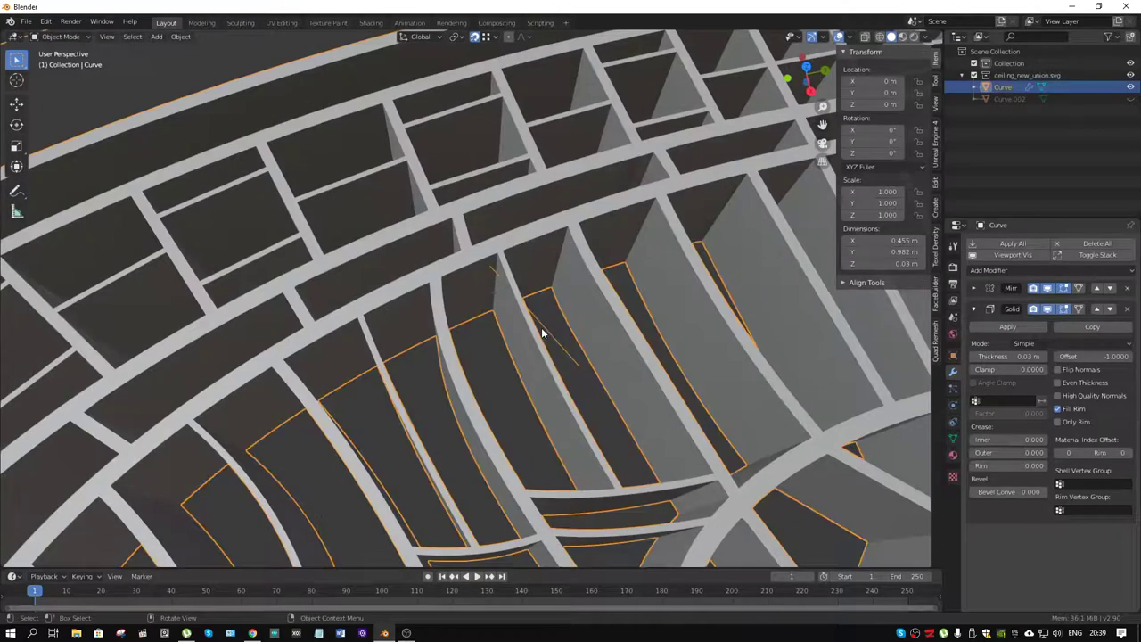
{"action": "key", "text": "ctrl+Tab"}
{"action": "left_click", "coordinate": [557, 331]}
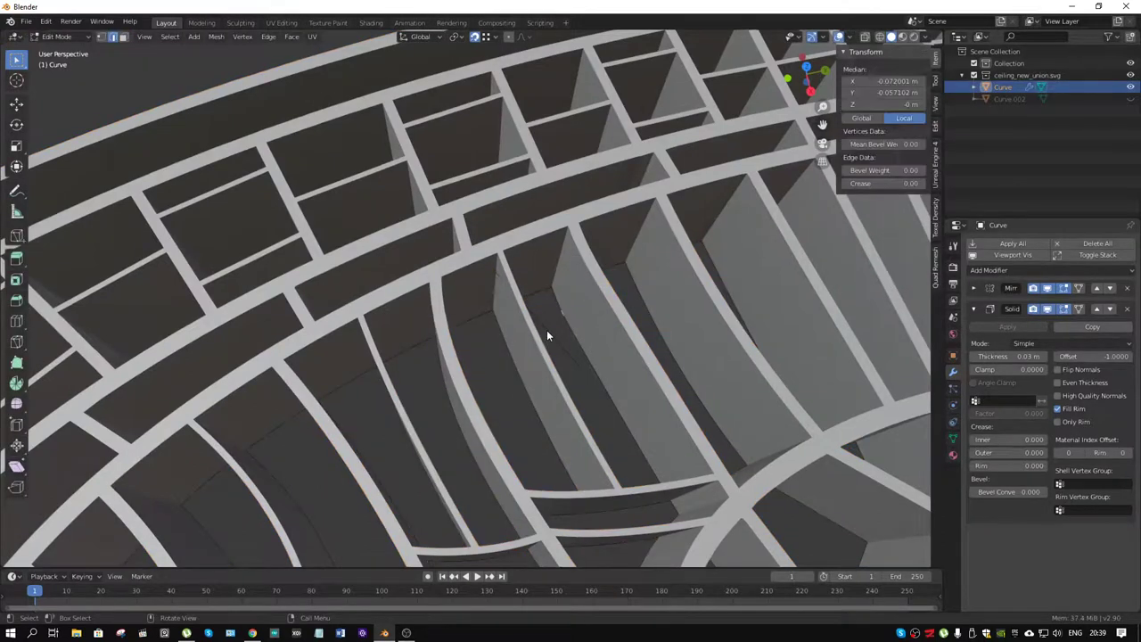
Turn on X-ray and select all vertices while toggling the Solidify edit-mode display
{"action": "mouse_move", "coordinate": [546, 330]}
{"action": "middle_mouse_down"}
{"action": "mouse_move", "coordinate": [529, 334]}
{"action": "mouse_move", "coordinate": [499, 300]}
{"action": "mouse_move", "coordinate": [473, 306]}
{"action": "middle_mouse_up"}
{"action": "key", "text": "alt+z"}
{"action": "left_click", "coordinate": [1044, 311]}
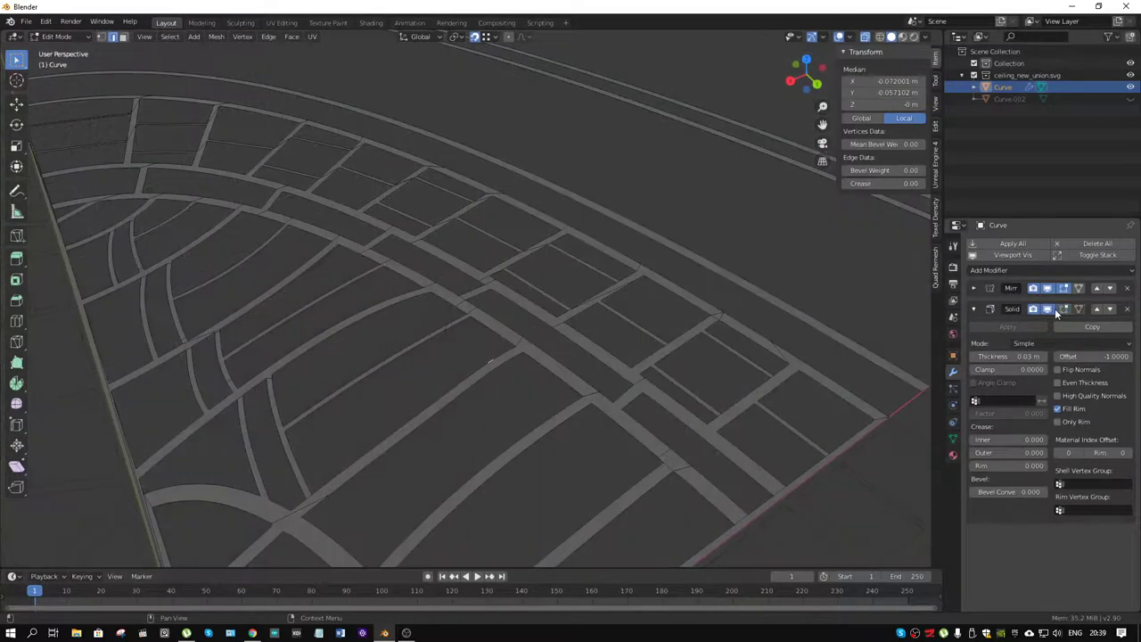
{"action": "middle_click_drag", "start_coordinate": [506, 354], "coordinate": [524, 377]}
{"action": "key", "text": "1"}
{"action": "key", "text": "a"}
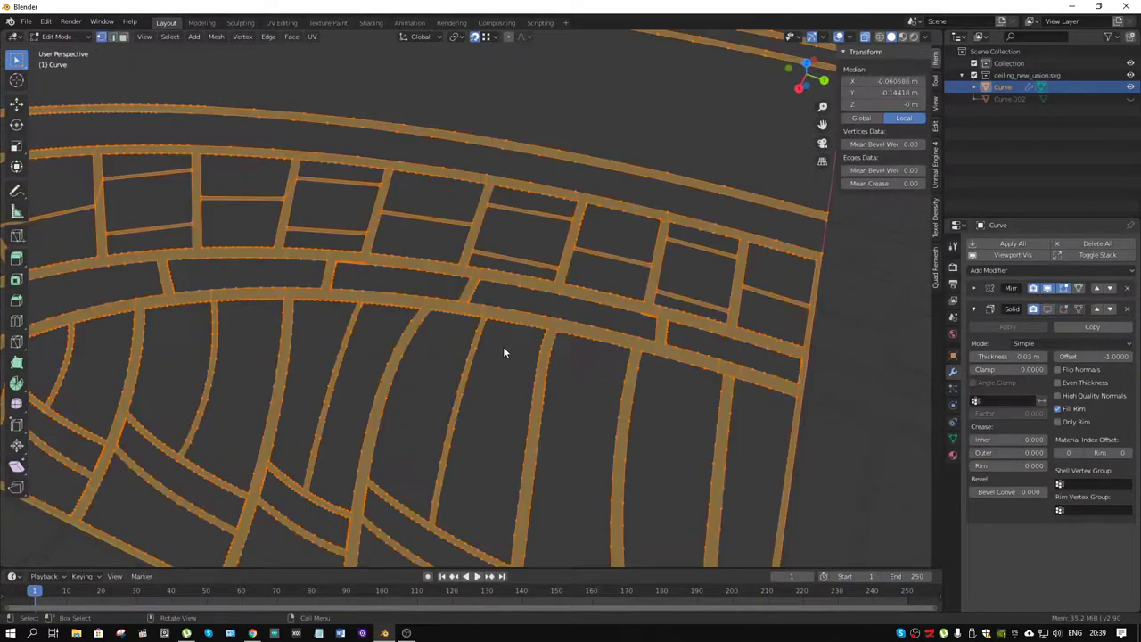
{"action": "scroll", "coordinate": [503, 346], "scroll_direction": "up", "scroll_amount": 2}
{"action": "scroll", "coordinate": [503, 346], "scroll_direction": "up", "scroll_amount": 2}
{"action": "scroll", "coordinate": [502, 346], "scroll_direction": "down", "scroll_amount": 3}
{"action": "scroll", "coordinate": [502, 350], "scroll_direction": "down", "scroll_amount": 4}
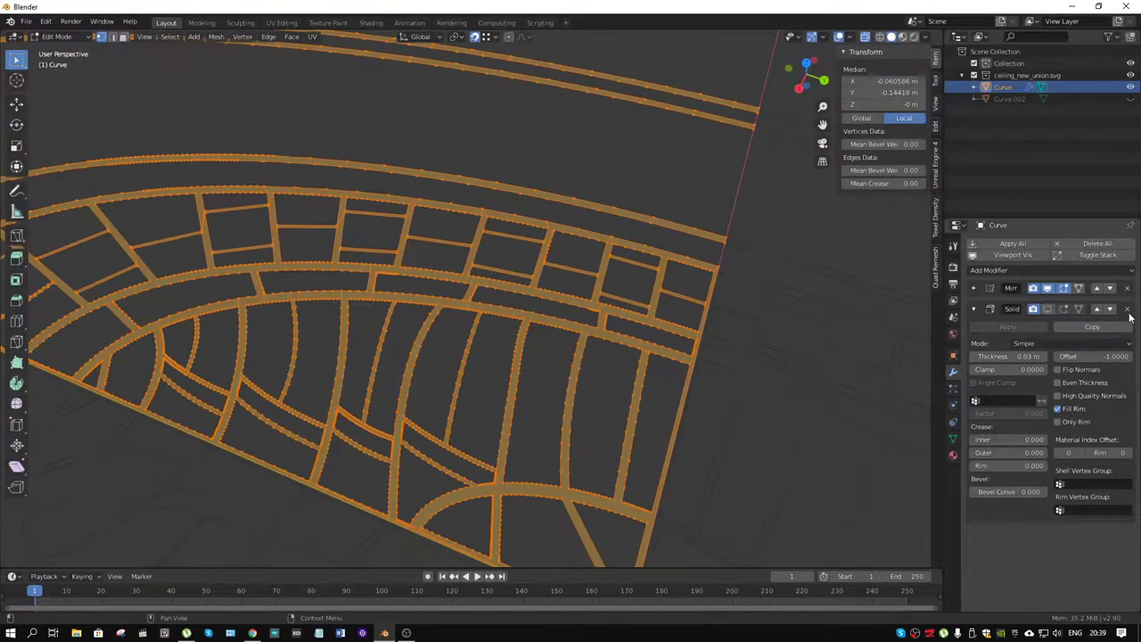
{"action": "left_click", "coordinate": [1049, 308]}
{"action": "scroll", "coordinate": [488, 367], "scroll_direction": "down", "scroll_amount": 3}
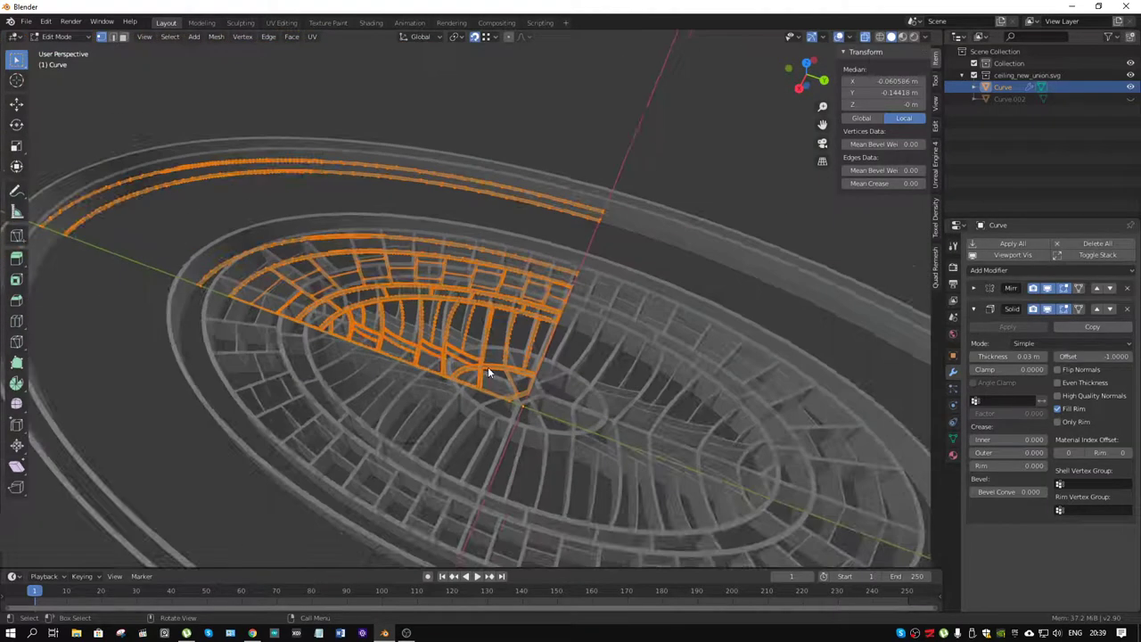
Return to Object Mode, then re-enter Edit Mode and choose the element selection type
{"action": "mouse_move", "coordinate": [487, 366]}
{"action": "middle_mouse_down"}
{"action": "mouse_move", "coordinate": [501, 354]}
{"action": "mouse_move", "coordinate": [539, 375]}
{"action": "mouse_move", "coordinate": [536, 385]}
{"action": "mouse_move", "coordinate": [534, 335]}
{"action": "middle_mouse_up"}
{"action": "key", "text": "ctrl+Tab"}
{"action": "left_click", "coordinate": [502, 360]}
{"action": "scroll", "coordinate": [539, 374], "scroll_direction": "down", "scroll_amount": 3}
{"action": "scroll", "coordinate": [539, 374], "scroll_direction": "up", "scroll_amount": 5}
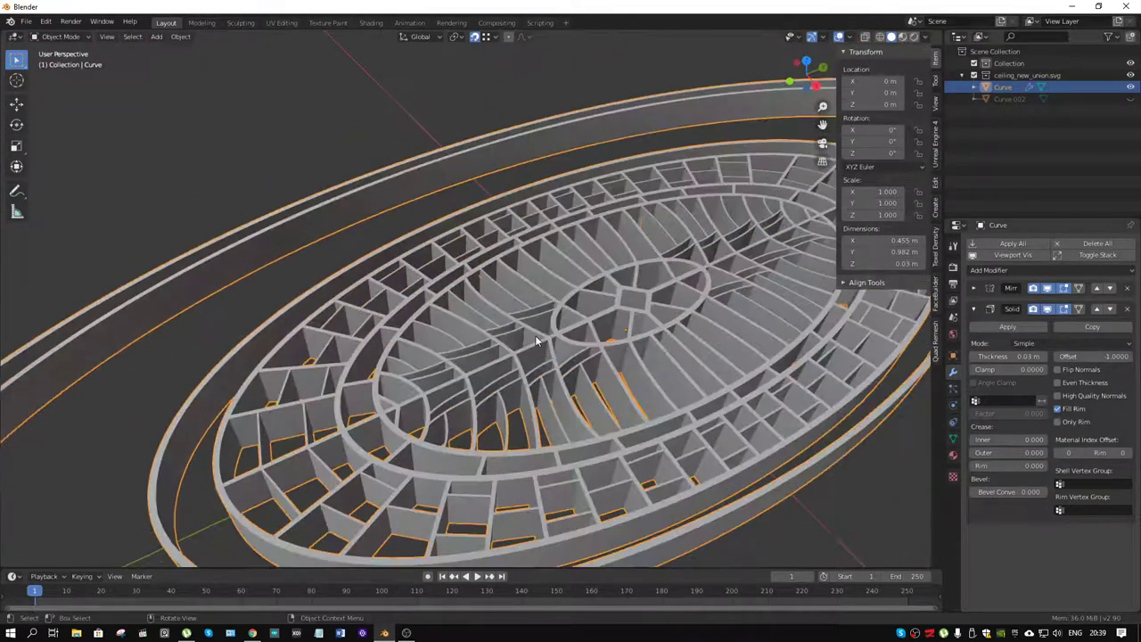
{"action": "scroll", "coordinate": [414, 360], "scroll_direction": "up", "scroll_amount": 1}
{"action": "key", "text": "Tab"}
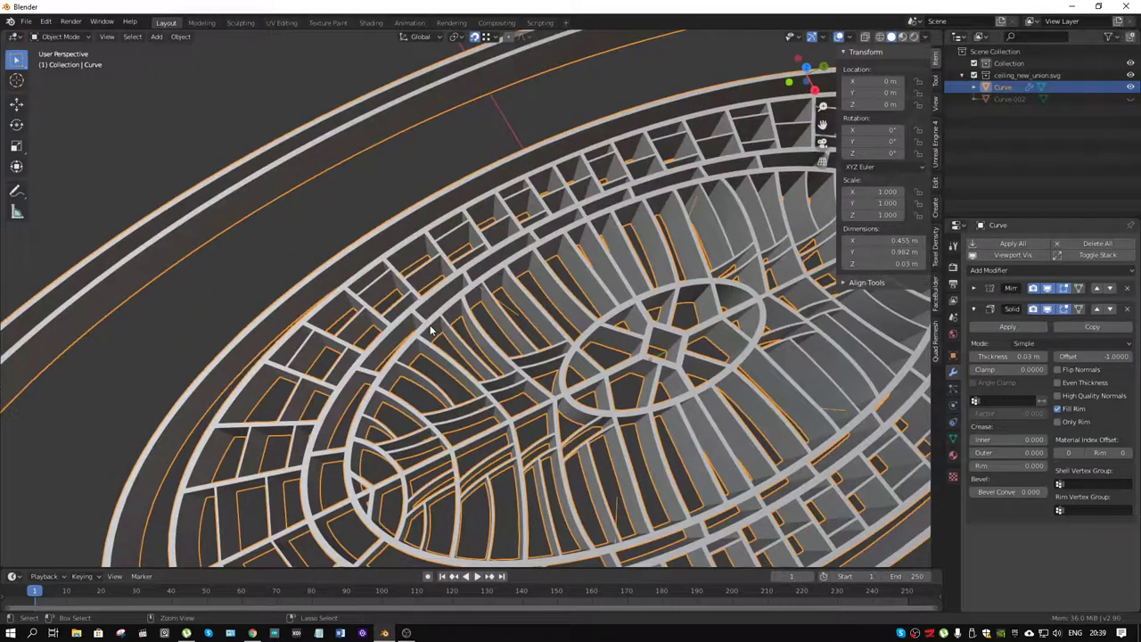
{"action": "key", "text": "ctrl+Tab"}
{"action": "left_click", "coordinate": [522, 326]}
{"action": "scroll", "coordinate": [428, 313], "scroll_direction": "up", "scroll_amount": 4}
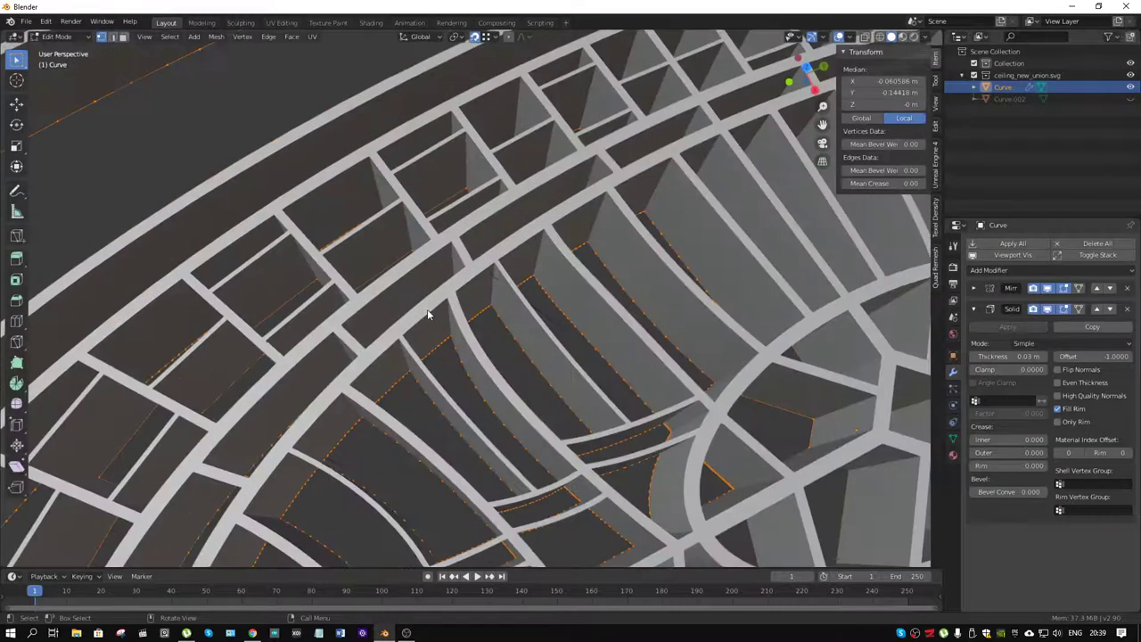
Hide the Solidify and Mirror results in Edit Mode and close in on a strip junction
{"action": "left_click", "coordinate": [1046, 308]}
{"action": "middle_click_drag", "start_coordinate": [499, 338], "coordinate": [545, 299]}
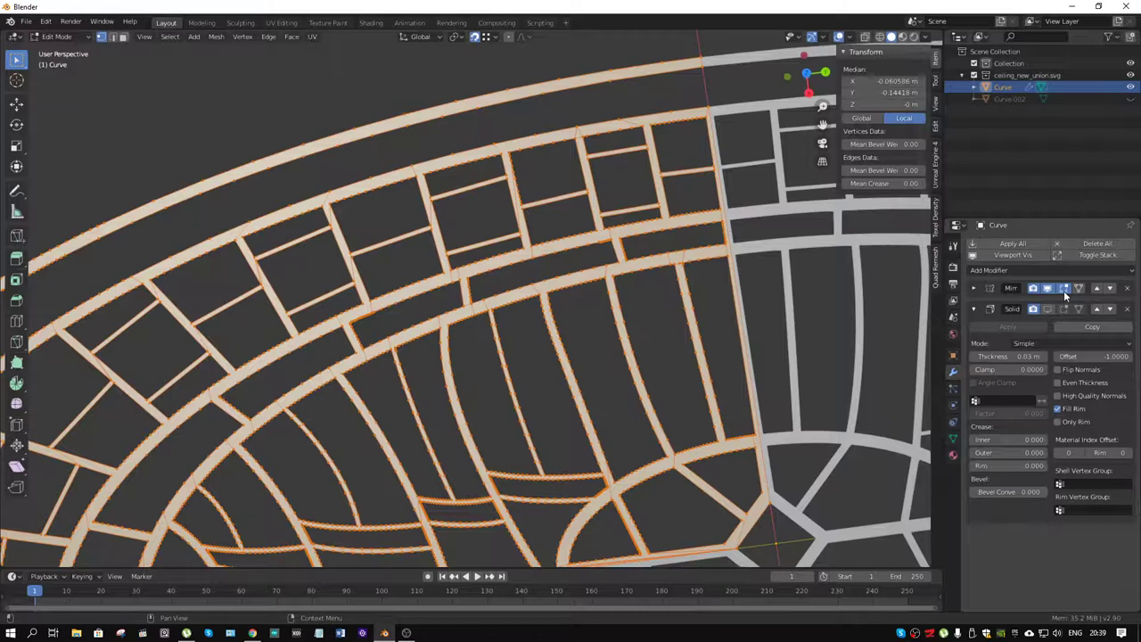
{"action": "left_click", "coordinate": [1064, 288]}
{"action": "mouse_move", "coordinate": [704, 307]}
{"action": "middle_mouse_down"}
{"action": "mouse_move", "coordinate": [643, 303]}
{"action": "mouse_move", "coordinate": [688, 278]}
{"action": "middle_mouse_up"}
{"action": "scroll", "coordinate": [529, 224], "scroll_direction": "up", "scroll_amount": 4}
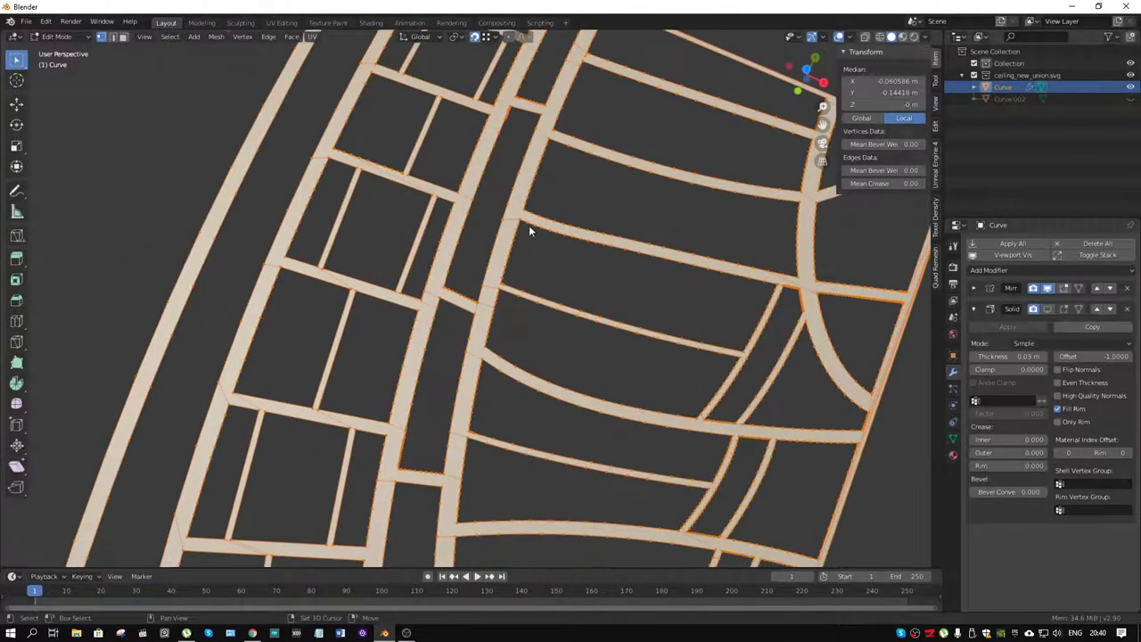
{"action": "scroll", "coordinate": [523, 339], "scroll_direction": "up", "scroll_amount": 3}
{"action": "mouse_move", "coordinate": [522, 339]}
{"action": "middle_mouse_down", "text": "shift"}
{"action": "mouse_move", "coordinate": [651, 438]}
{"action": "mouse_move", "coordinate": [486, 290]}
{"action": "middle_mouse_up", "text": "shift"}
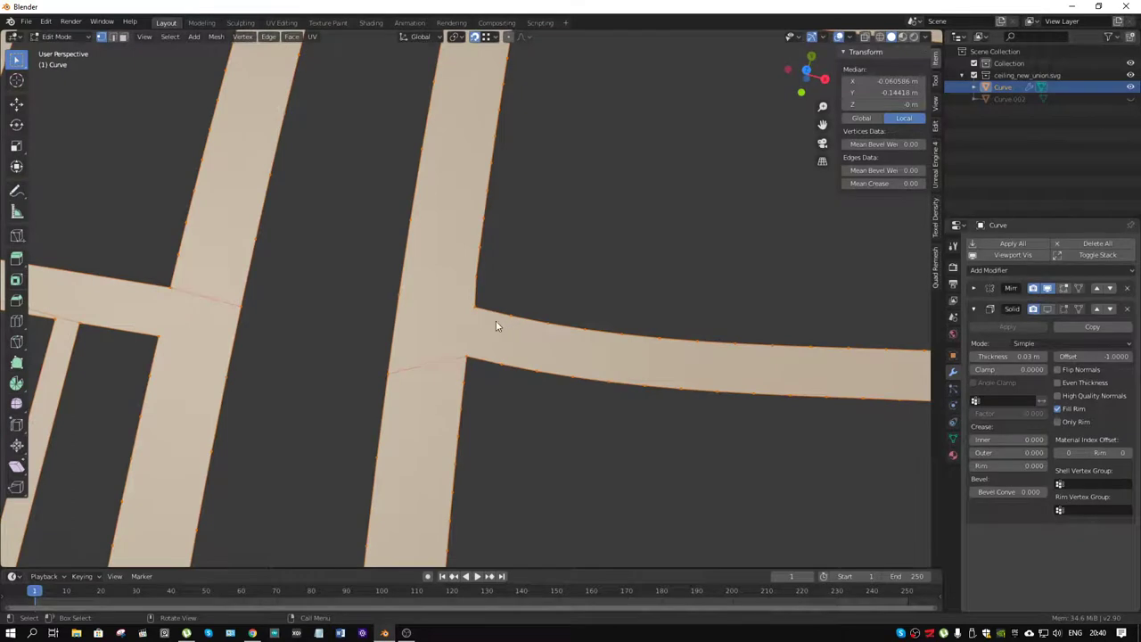
Knife-cut across the strip corner at the junction and clear the selection
{"action": "key", "text": "k"}
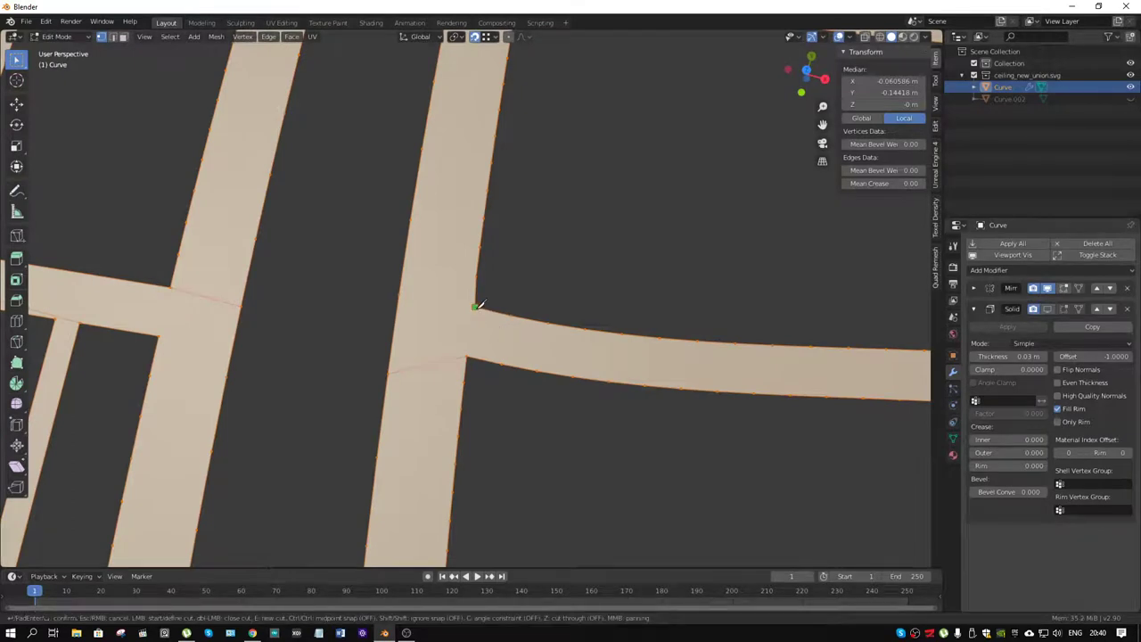
{"action": "left_click", "coordinate": [466, 357]}
{"action": "double_click", "coordinate": [393, 347]}
{"action": "left_click", "coordinate": [474, 308]}
{"action": "key", "text": "Return"}
{"action": "key", "text": "alt+a"}
Select the stray element at the junction and remove it with Dissolve Edges
{"action": "mouse_move", "coordinate": [481, 361]}
{"action": "middle_mouse_down"}
{"action": "mouse_move", "coordinate": [535, 306]}
{"action": "mouse_move", "coordinate": [632, 291]}
{"action": "mouse_move", "coordinate": [520, 419]}
{"action": "middle_mouse_up"}
{"action": "key", "text": "3"}
{"action": "left_click", "coordinate": [524, 414]}
{"action": "key", "text": "x"}
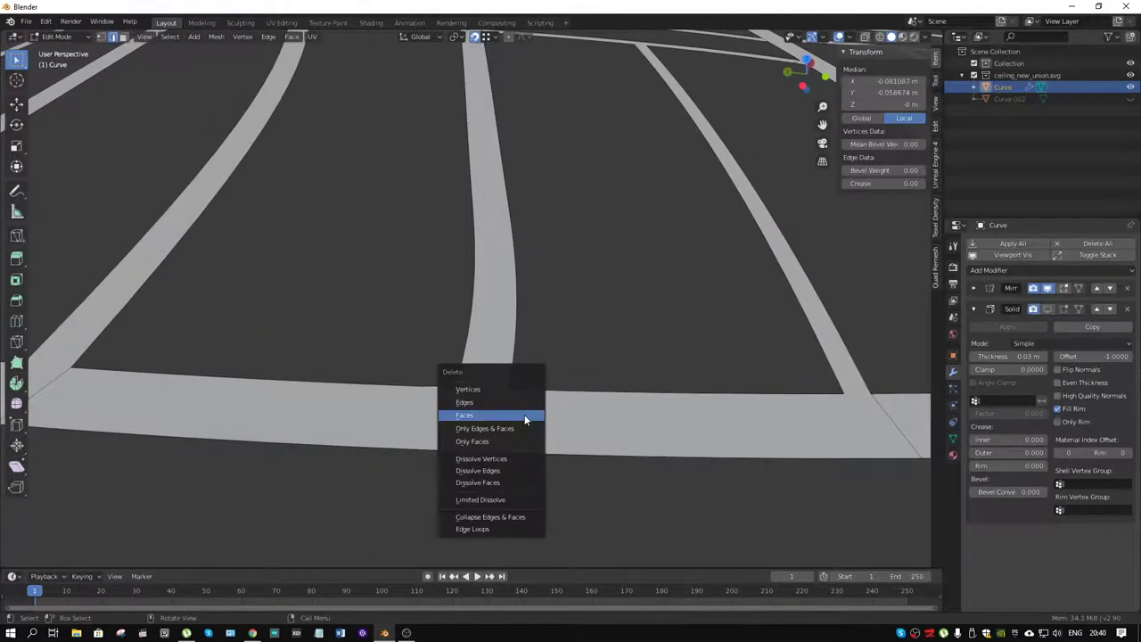
{"action": "left_click", "coordinate": [518, 468]}
Knife-cut from the junction vertex down to the strip's lower edge
{"action": "middle_click_drag", "start_coordinate": [557, 369], "coordinate": [713, 467]}
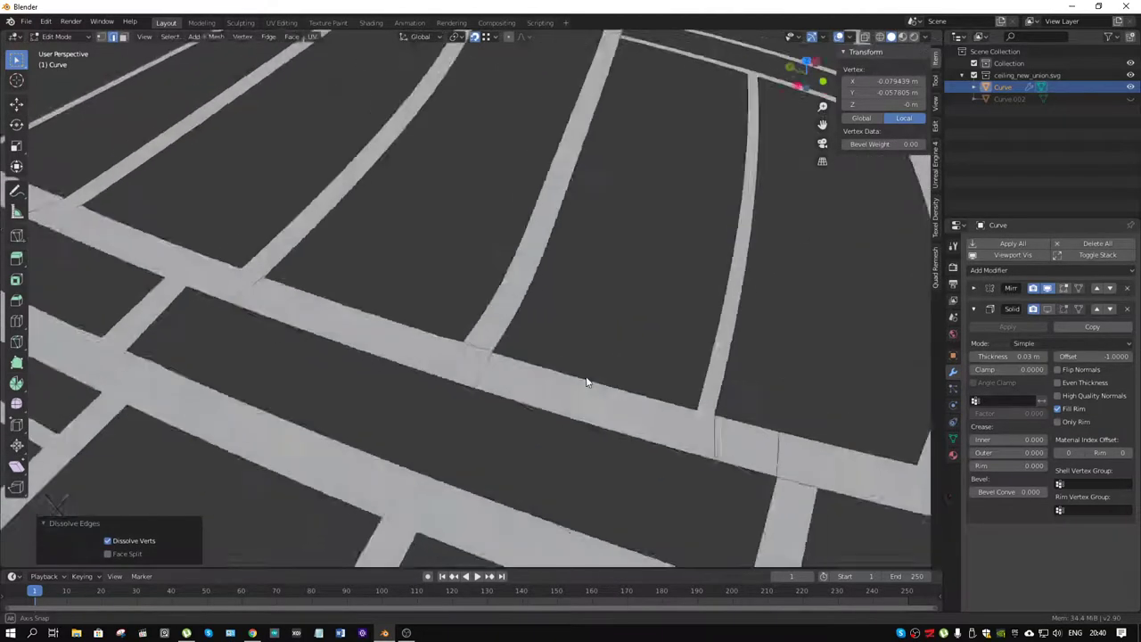
{"action": "scroll", "coordinate": [535, 407], "scroll_direction": "up", "scroll_amount": 3}
{"action": "scroll", "coordinate": [555, 420], "scroll_direction": "up", "scroll_amount": 2}
{"action": "key", "text": "k"}
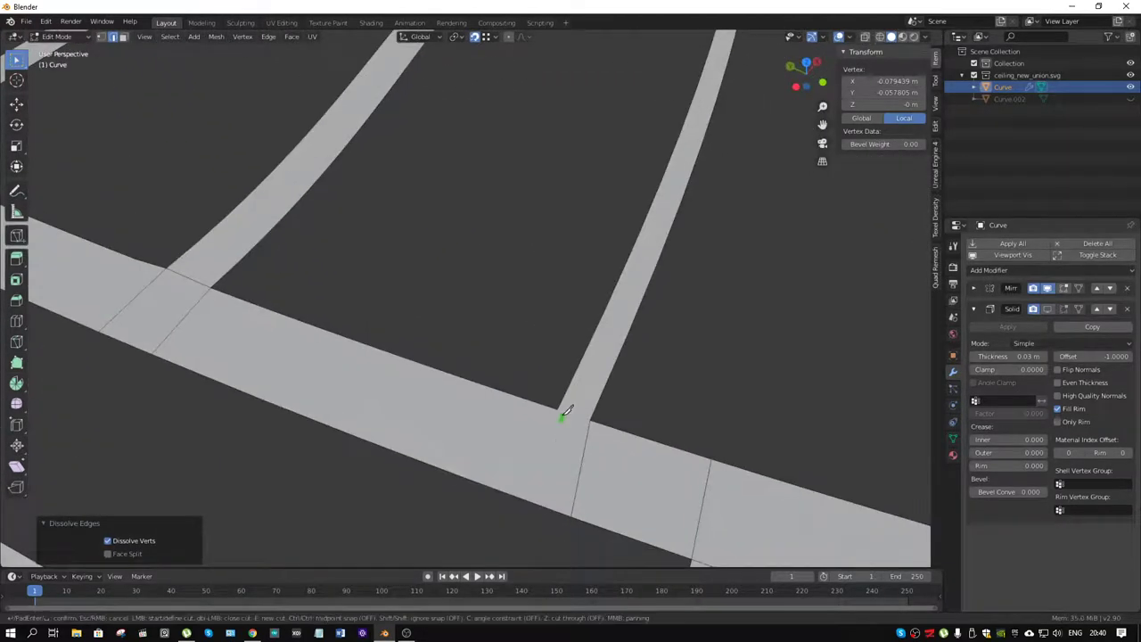
{"action": "left_click", "coordinate": [560, 406]}
{"action": "left_click", "coordinate": [507, 485]}
{"action": "key", "text": "Return"}
{"action": "left_click", "coordinate": [558, 408]}
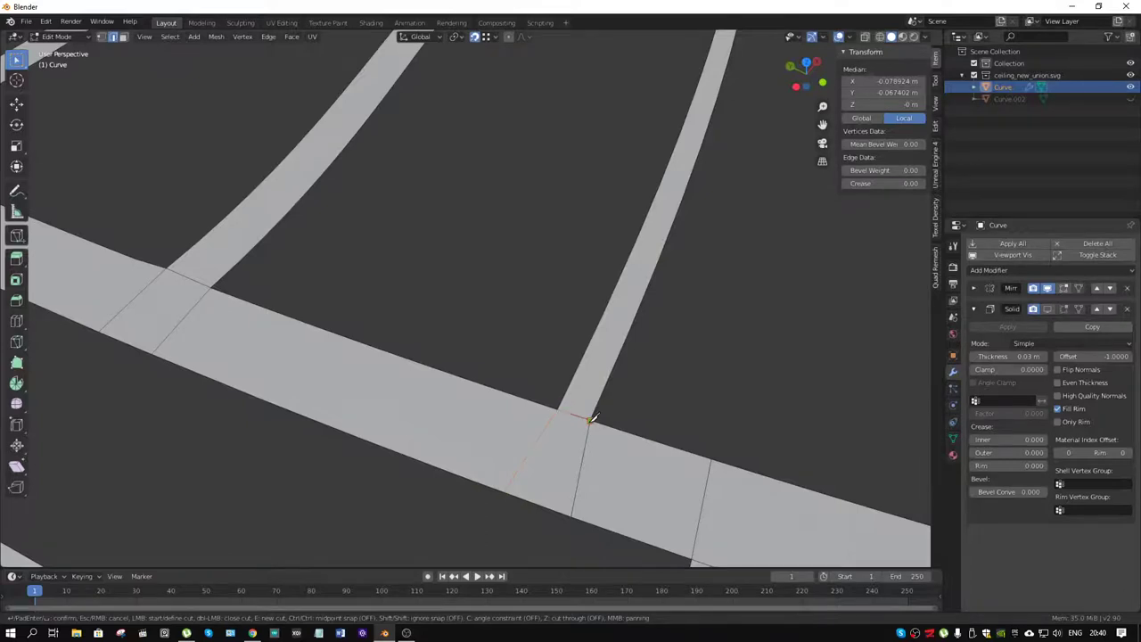
{"action": "key", "text": "Return"}
Select an edge on a strip to check the new cut
{"action": "scroll", "coordinate": [588, 421], "scroll_direction": "down", "scroll_amount": 5}
{"action": "middle_click_drag", "start_coordinate": [585, 428], "coordinate": [580, 362]}
{"action": "scroll", "coordinate": [499, 366], "scroll_direction": "up", "scroll_amount": 3}
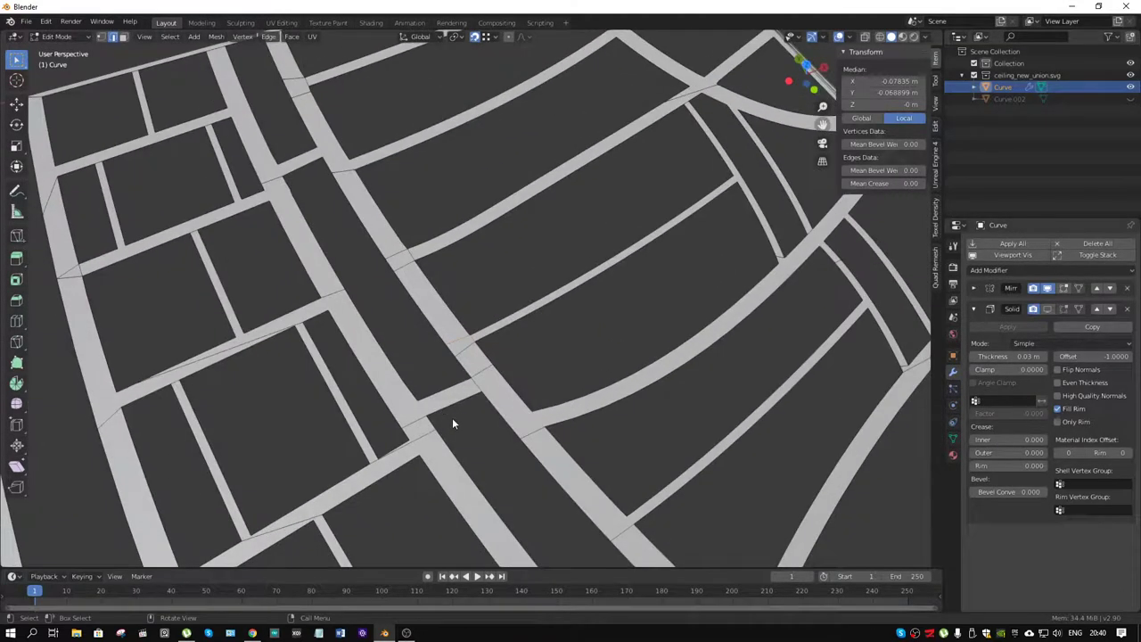
{"action": "middle_click_drag", "start_coordinate": [452, 417], "coordinate": [415, 433]}
{"action": "scroll", "coordinate": [404, 361], "scroll_direction": "down", "scroll_amount": 3}
{"action": "scroll", "coordinate": [475, 344], "scroll_direction": "up", "scroll_amount": 5}
{"action": "left_click", "coordinate": [470, 360]}
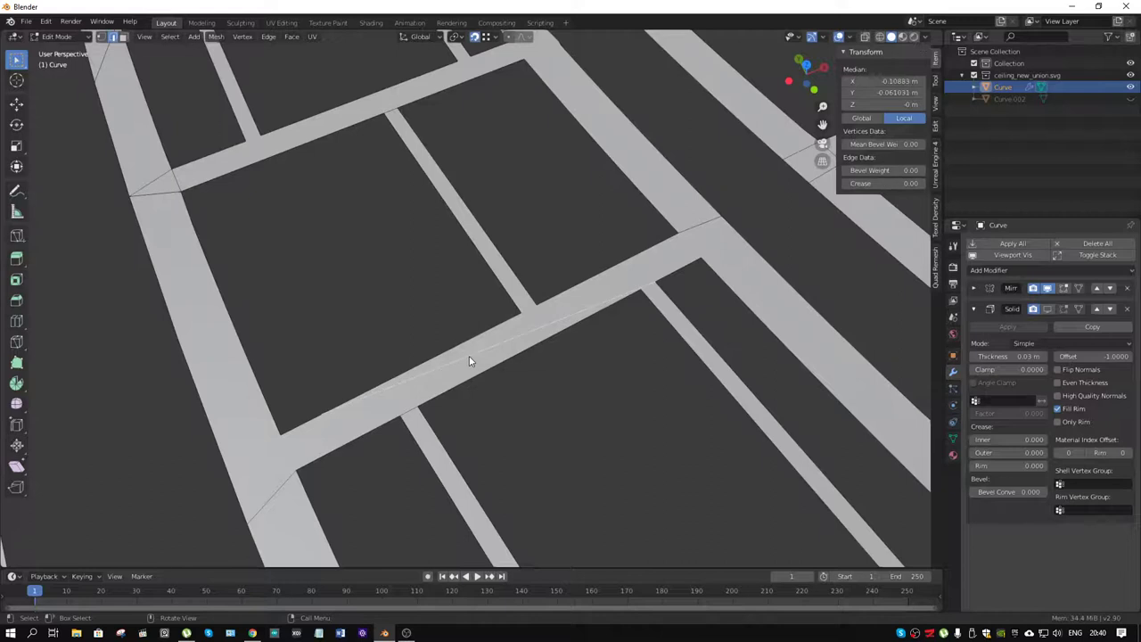
Add another edge to the selection and swing the view toward the next strip junction
{"action": "scroll", "coordinate": [407, 334], "scroll_direction": "down", "scroll_amount": 2}
{"action": "scroll", "coordinate": [456, 330], "scroll_direction": "down", "scroll_amount": 2}
{"action": "scroll", "coordinate": [457, 329], "scroll_direction": "down", "scroll_amount": 3}
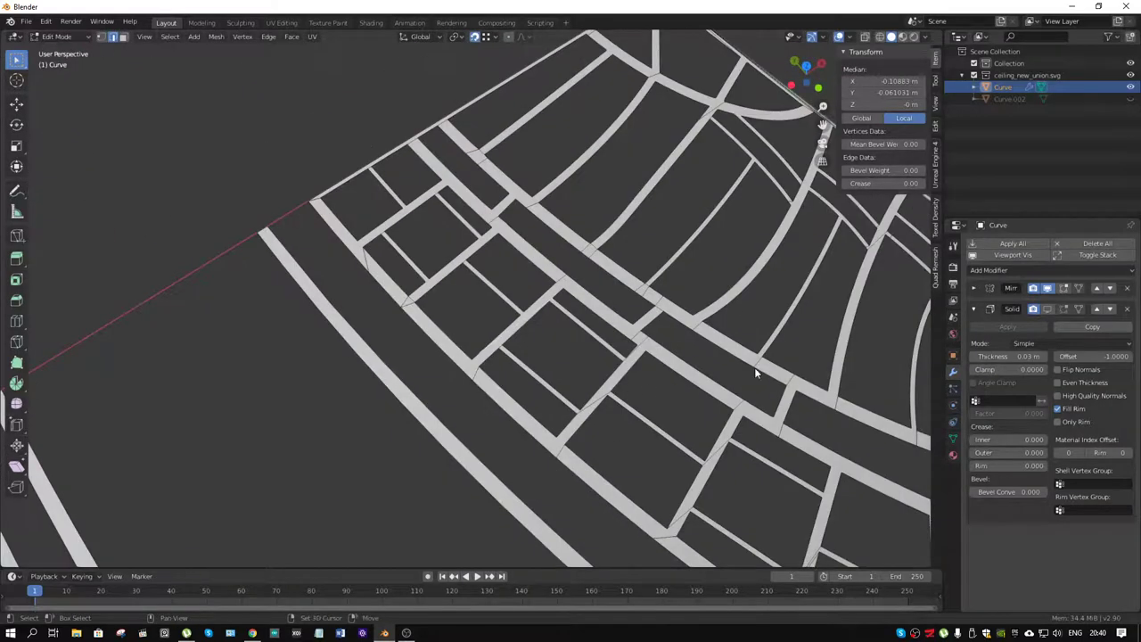
{"action": "scroll", "coordinate": [623, 330], "scroll_direction": "down", "scroll_amount": 1}
{"action": "scroll", "coordinate": [445, 277], "scroll_direction": "up", "scroll_amount": 2}
{"action": "scroll", "coordinate": [383, 266], "scroll_direction": "up", "scroll_amount": 2}
{"action": "scroll", "coordinate": [398, 250], "scroll_direction": "up", "scroll_amount": 1}
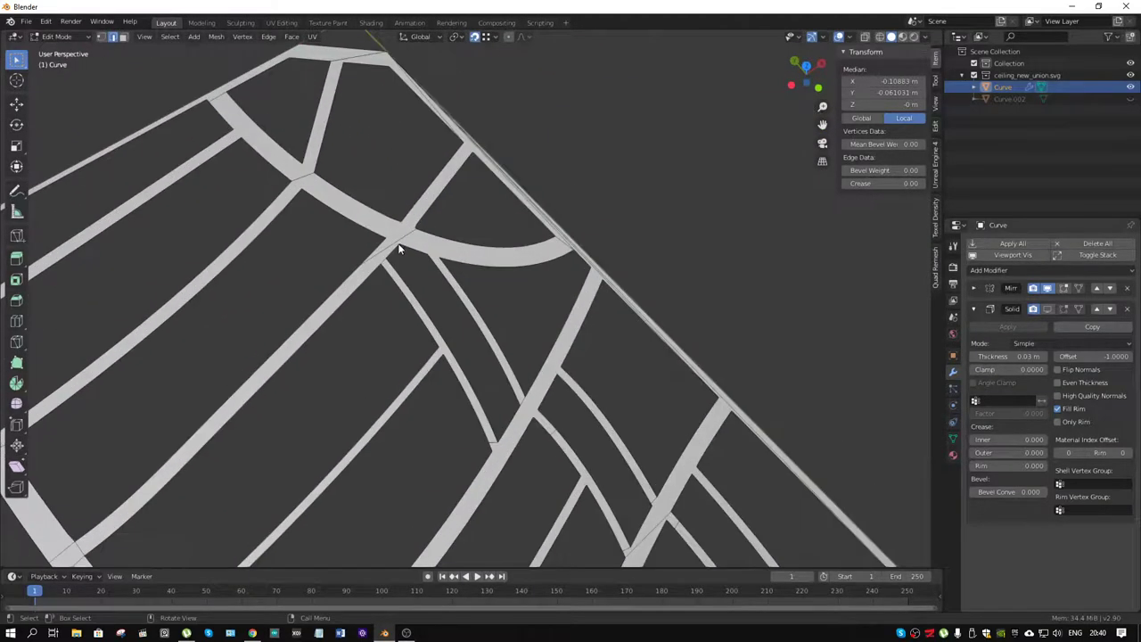
{"action": "left_click", "coordinate": [308, 180], "text": "shift"}
{"action": "scroll", "coordinate": [499, 437], "scroll_direction": "down", "scroll_amount": 2}
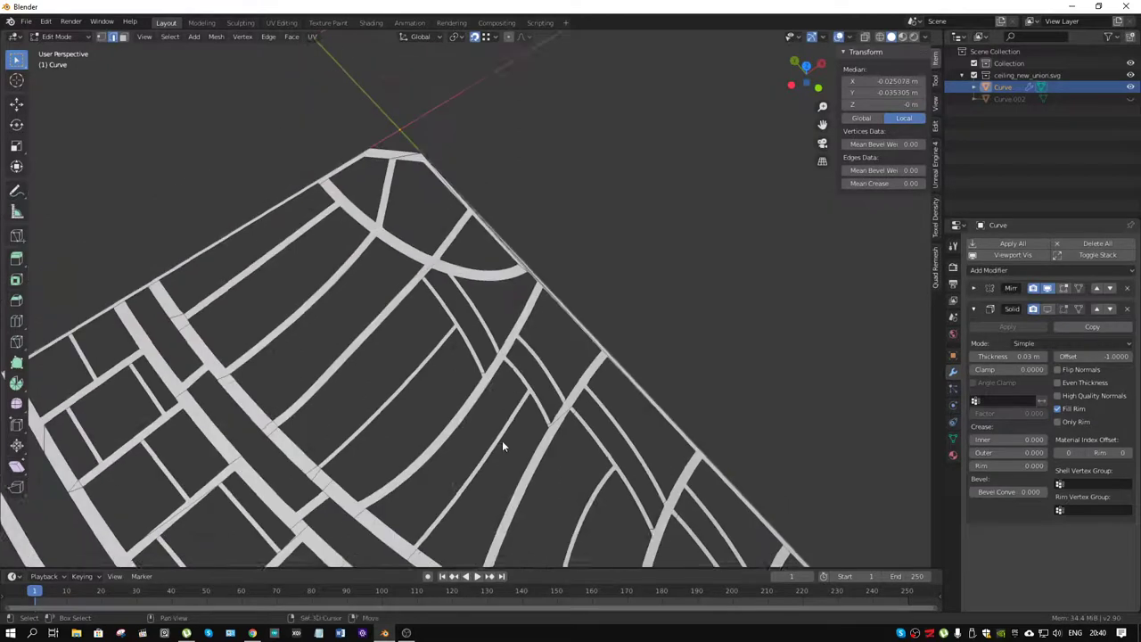
{"action": "scroll", "coordinate": [546, 379], "scroll_direction": "up", "scroll_amount": 4}
{"action": "mouse_move", "coordinate": [546, 378]}
{"action": "middle_mouse_down"}
{"action": "mouse_move", "coordinate": [547, 346]}
{"action": "mouse_move", "coordinate": [274, 323]}
{"action": "middle_mouse_up"}
Knife-cut from the upper strip corner through the junction vertex and across the strip
{"action": "scroll", "coordinate": [273, 324], "scroll_direction": "up", "scroll_amount": 3}
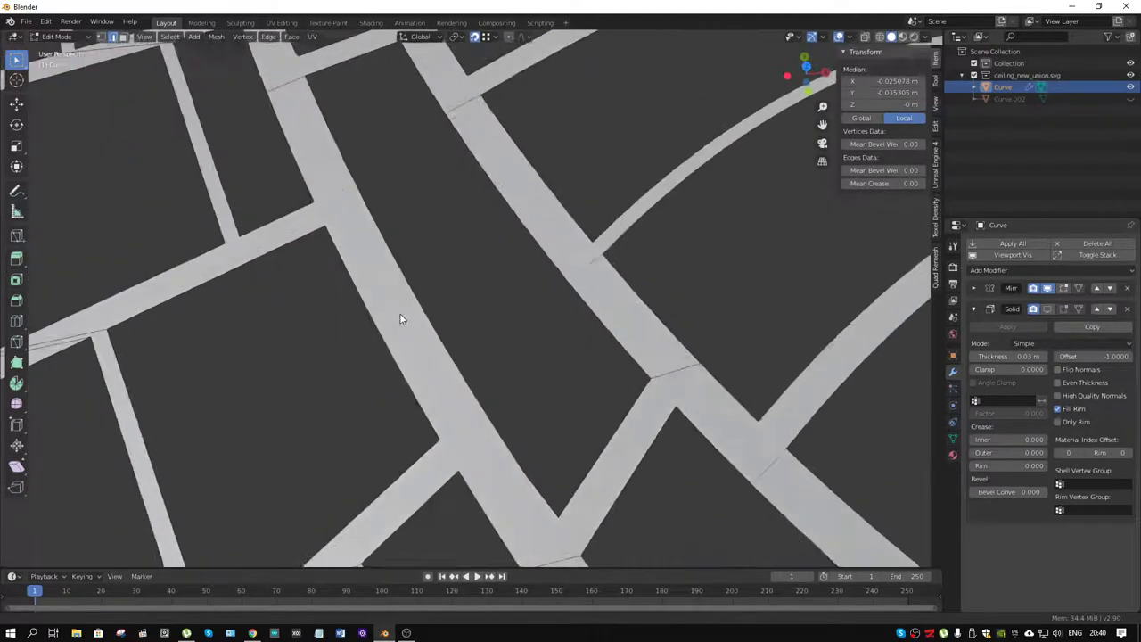
{"action": "scroll", "coordinate": [400, 318], "scroll_direction": "up", "scroll_amount": 2}
{"action": "scroll", "coordinate": [383, 376], "scroll_direction": "up", "scroll_amount": 1}
{"action": "middle_click_drag", "start_coordinate": [422, 401], "coordinate": [426, 385]}
{"action": "key", "text": "k"}
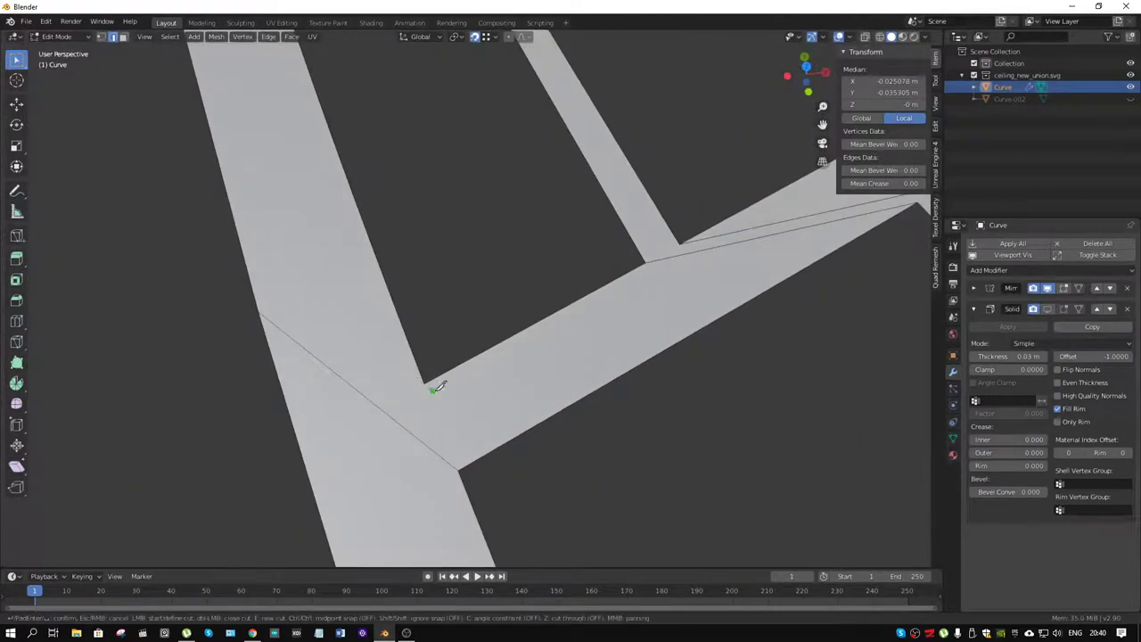
{"action": "left_click", "coordinate": [679, 244]}
{"action": "left_click", "coordinate": [644, 262]}
{"action": "left_click", "coordinate": [684, 328]}
{"action": "left_click", "coordinate": [727, 310]}
{"action": "key", "text": "Return"}
Make two more knife cuts from the corner vertex up to the upper edge
{"action": "mouse_move", "coordinate": [855, 247]}
{"action": "middle_mouse_down"}
{"action": "mouse_move", "coordinate": [538, 376]}
{"action": "mouse_move", "coordinate": [668, 294]}
{"action": "middle_mouse_up"}
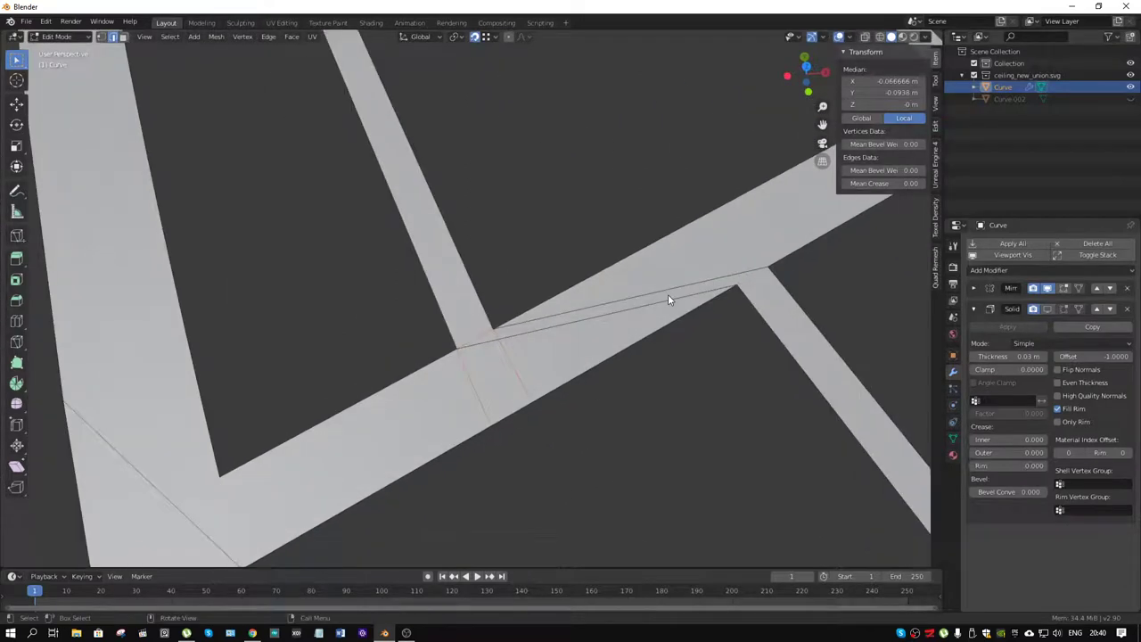
{"action": "key", "text": "k"}
{"action": "left_click", "coordinate": [736, 284]}
{"action": "left_click", "coordinate": [691, 230]}
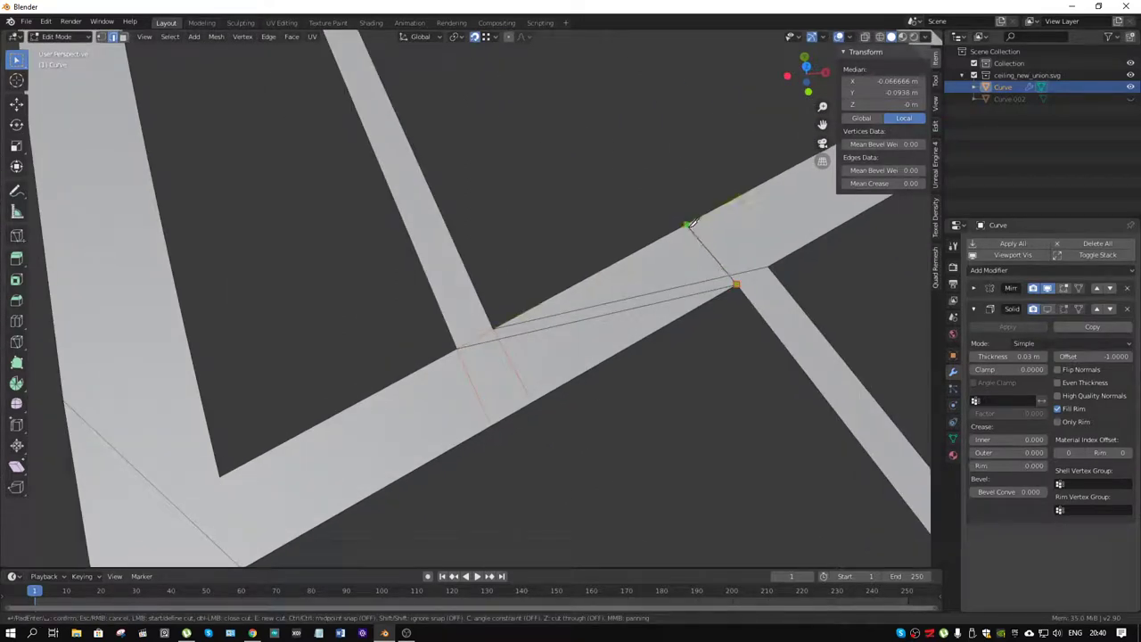
{"action": "key", "text": "Return"}
{"action": "key", "text": "k"}
{"action": "left_click", "coordinate": [738, 281]}
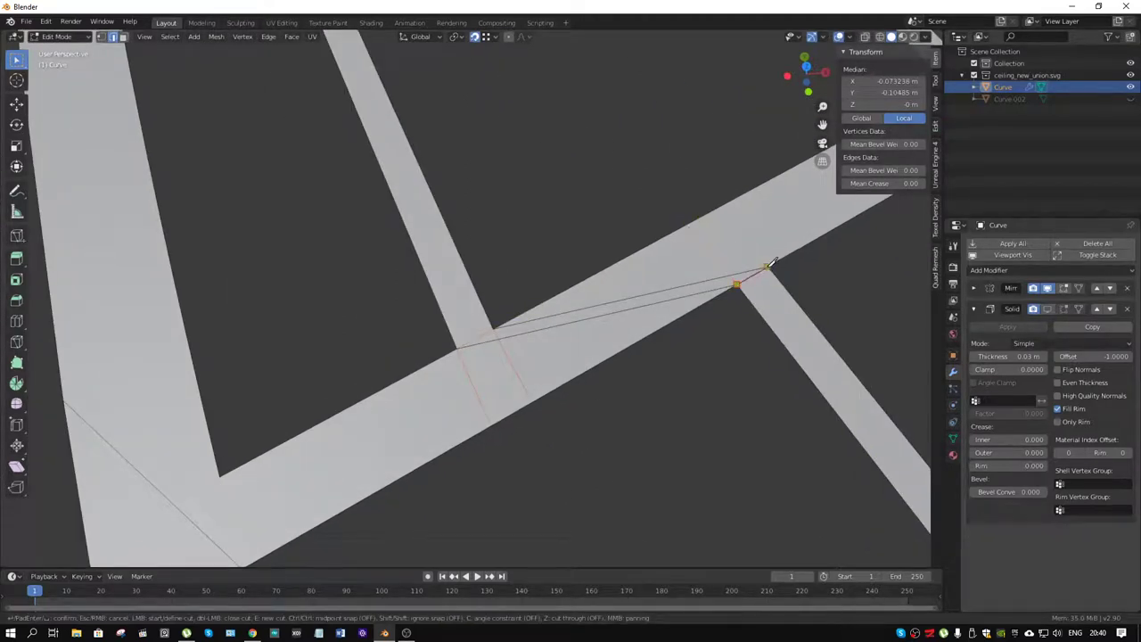
{"action": "left_click", "coordinate": [730, 203]}
{"action": "key", "text": "Return"}
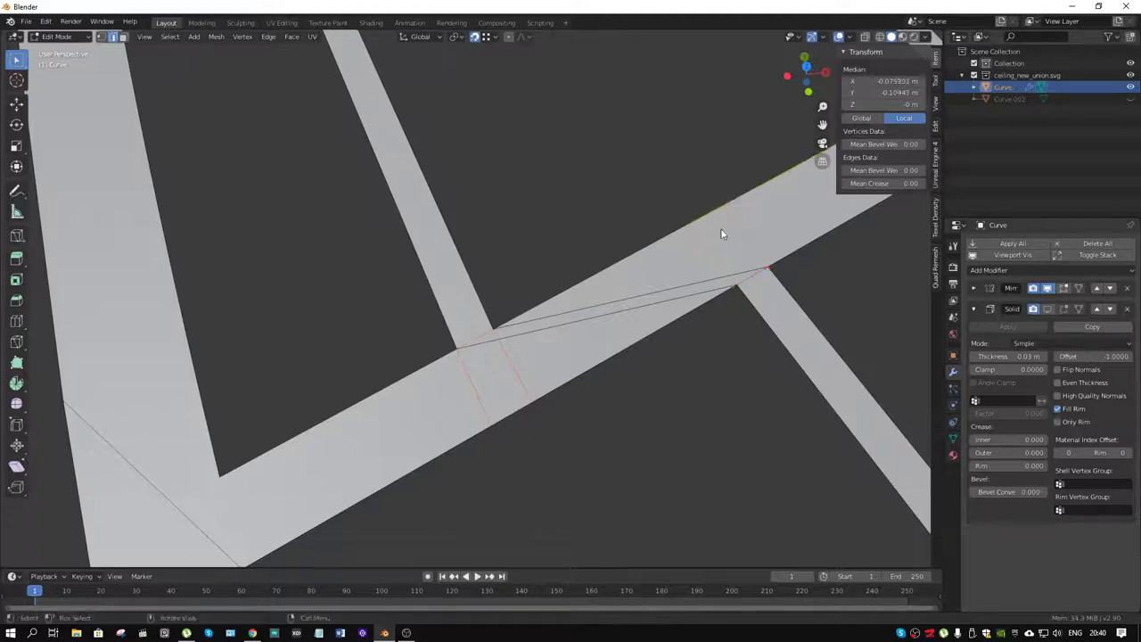
Dissolve the long diagonal edge and return the Curve to Object Mode
{"action": "left_click", "coordinate": [691, 284], "text": "alt"}
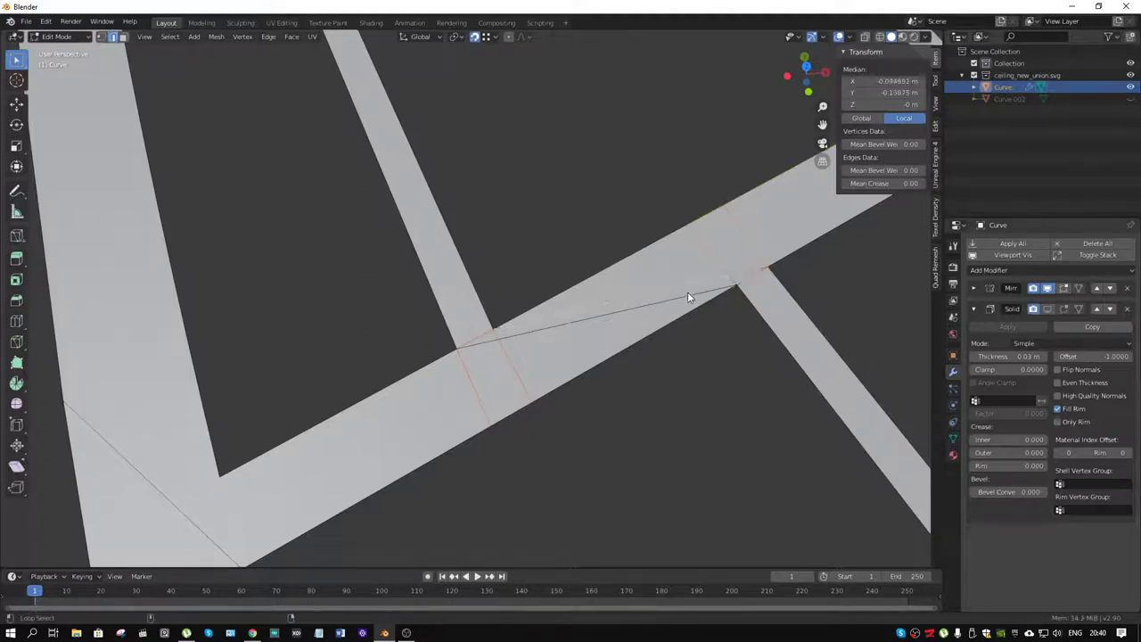
{"action": "key", "text": "x"}
{"action": "left_click", "coordinate": [684, 294]}
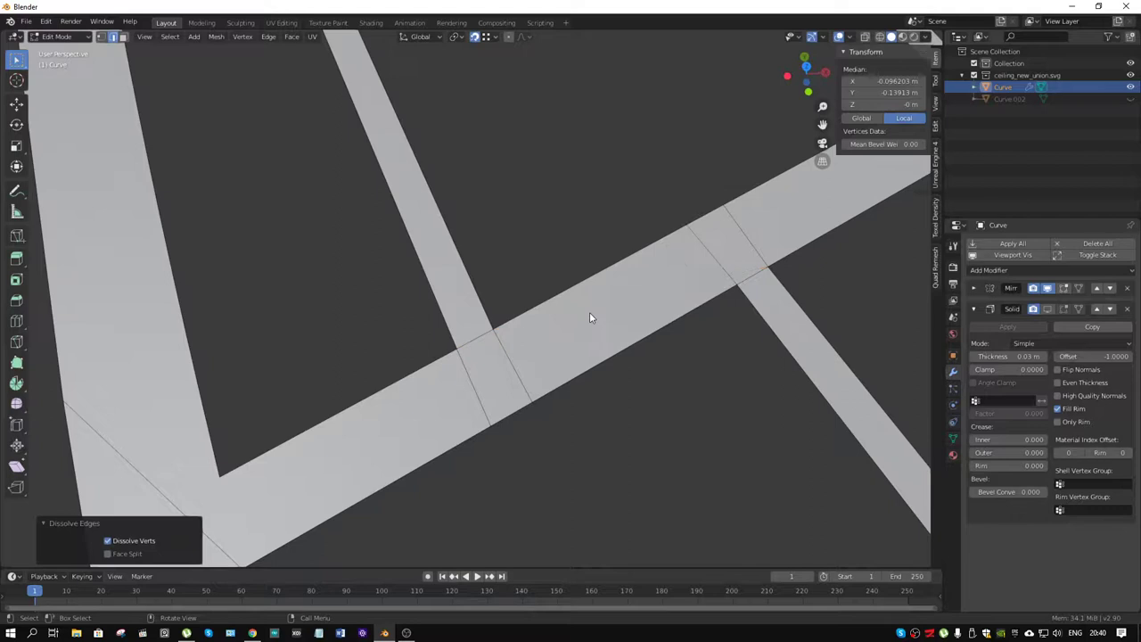
{"action": "scroll", "coordinate": [583, 313], "scroll_direction": "down", "scroll_amount": 5}
{"action": "scroll", "coordinate": [581, 313], "scroll_direction": "down", "scroll_amount": 2}
{"action": "scroll", "coordinate": [564, 316], "scroll_direction": "down", "scroll_amount": 2}
{"action": "scroll", "coordinate": [588, 316], "scroll_direction": "down", "scroll_amount": 2}
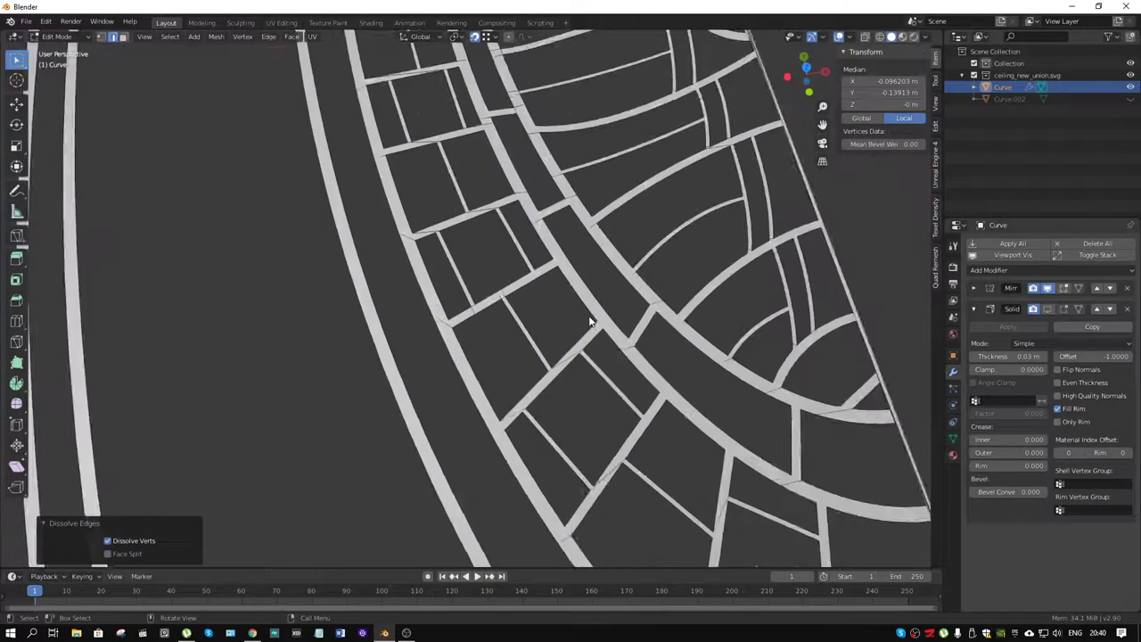
{"action": "scroll", "coordinate": [604, 287], "scroll_direction": "down", "scroll_amount": 2}
{"action": "key", "text": "ctrl+Tab"}
{"action": "left_click", "coordinate": [512, 288]}
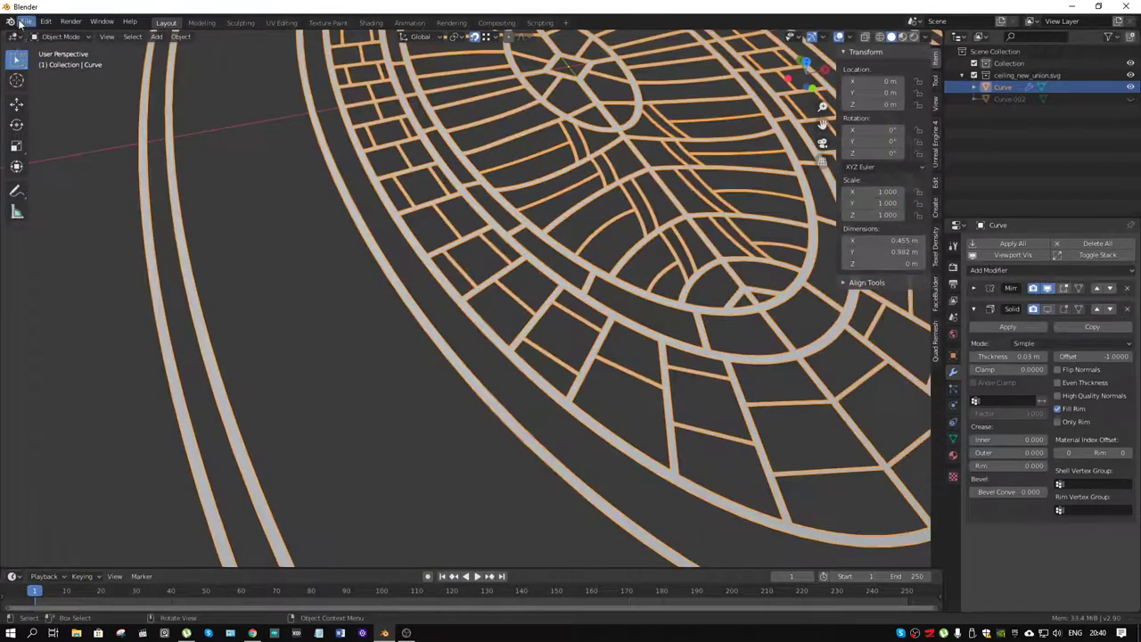
Open ceiling_tricky_pattern_01.blend from the recent files list, discarding current changes
{"action": "left_click", "coordinate": [26, 21]}
{"action": "mouse_move", "coordinate": [54, 58]}
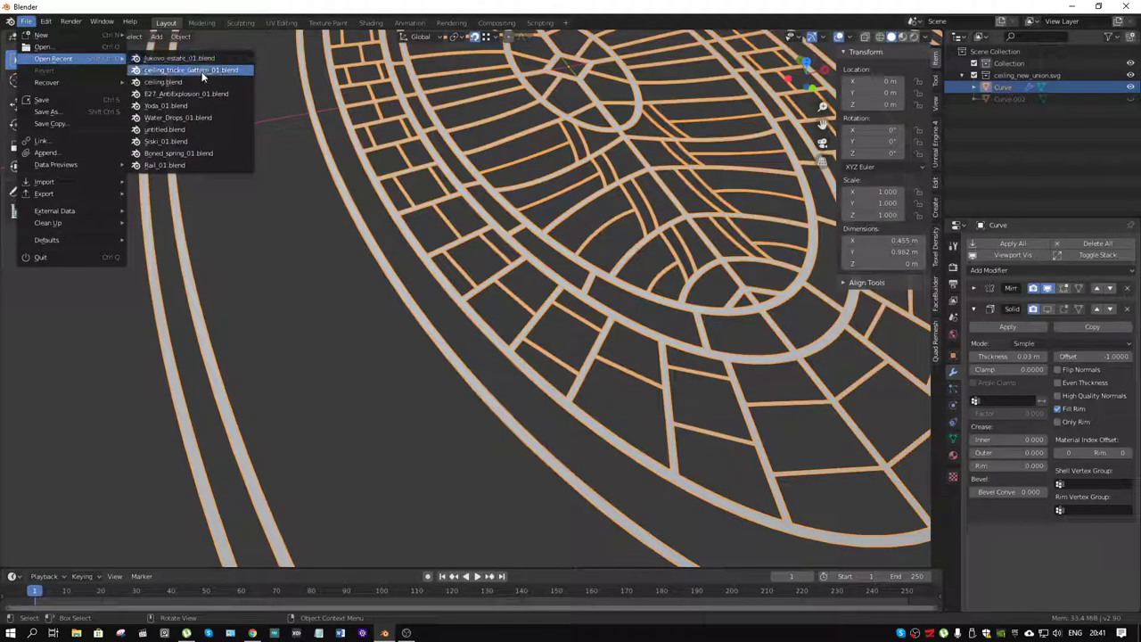
{"action": "left_click", "coordinate": [204, 71]}
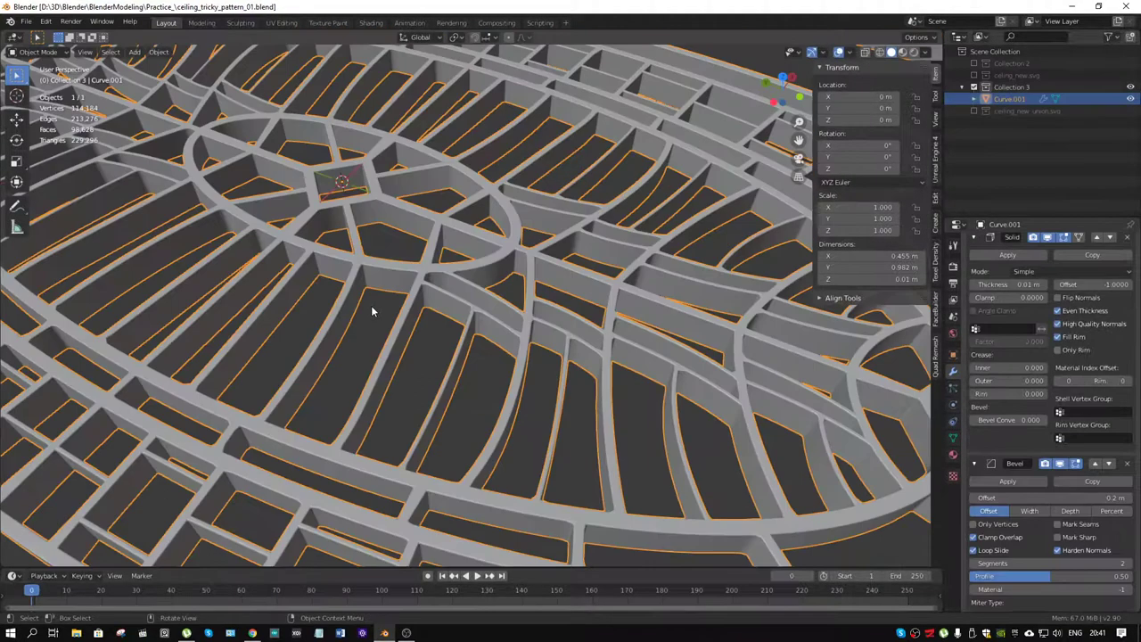
Look over the loaded ceiling pattern and put Curve.001 into Edit Mode
{"action": "mouse_move", "coordinate": [509, 356]}
{"action": "middle_mouse_down"}
{"action": "mouse_move", "coordinate": [446, 352]}
{"action": "mouse_move", "coordinate": [448, 304]}
{"action": "middle_mouse_up"}
{"action": "scroll", "coordinate": [445, 305], "scroll_direction": "up", "scroll_amount": 4}
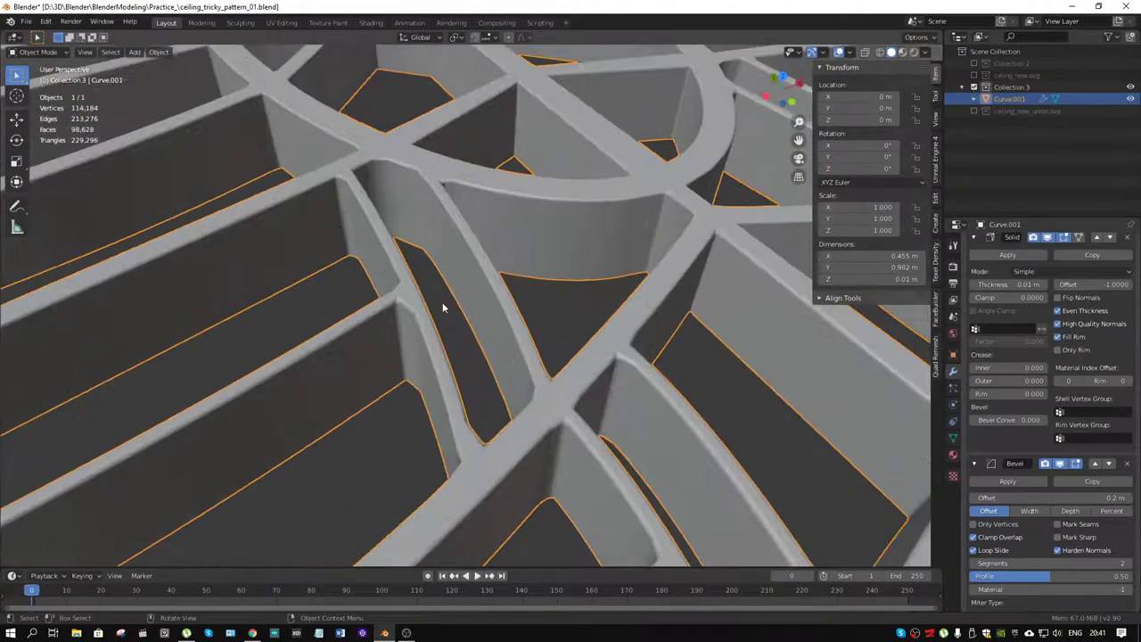
{"action": "scroll", "coordinate": [443, 308], "scroll_direction": "up", "scroll_amount": 3}
{"action": "scroll", "coordinate": [436, 329], "scroll_direction": "up", "scroll_amount": 3}
{"action": "scroll", "coordinate": [464, 300], "scroll_direction": "up", "scroll_amount": 1}
{"action": "scroll", "coordinate": [463, 301], "scroll_direction": "down", "scroll_amount": 4}
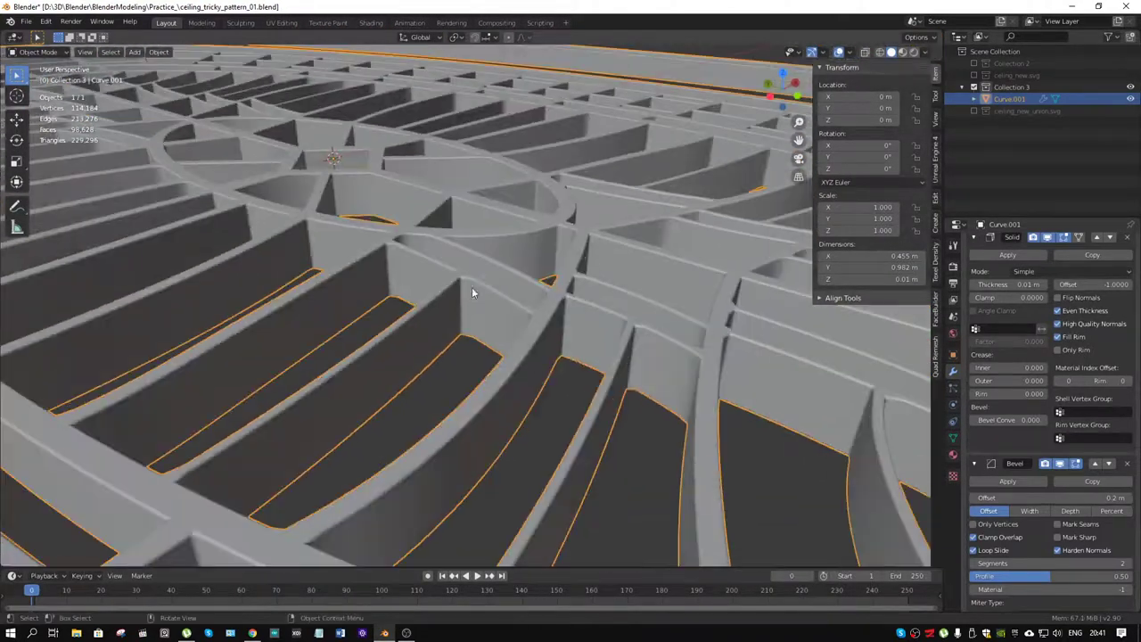
{"action": "scroll", "coordinate": [471, 287], "scroll_direction": "down", "scroll_amount": 3}
{"action": "scroll", "coordinate": [457, 308], "scroll_direction": "down", "scroll_amount": 3}
{"action": "key", "text": "ctrl+Tab"}
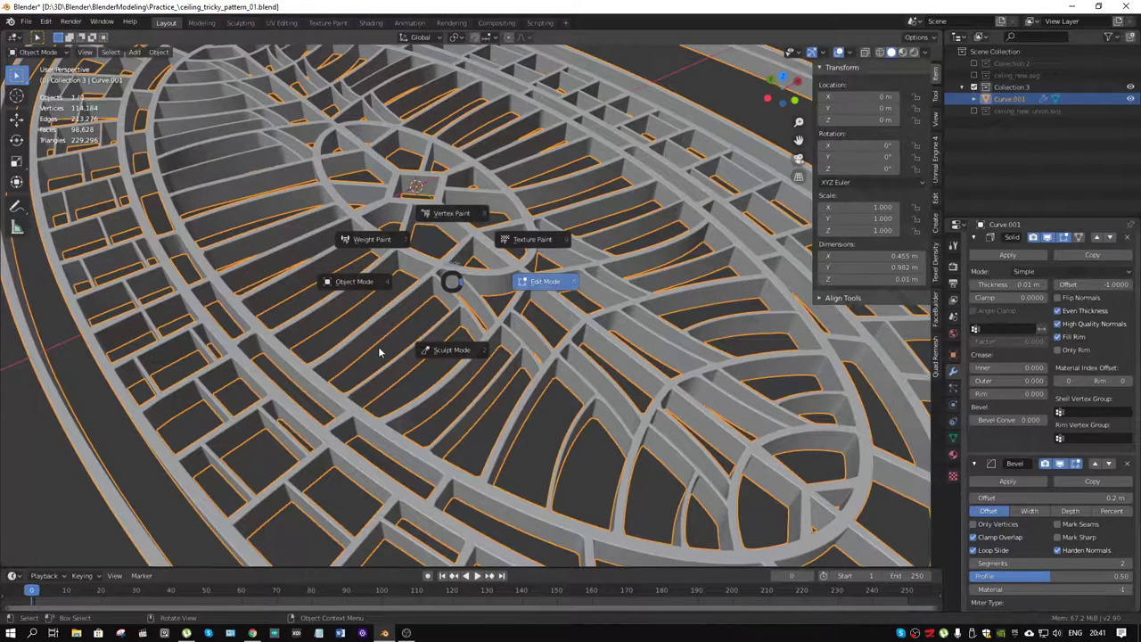
{"action": "left_click", "coordinate": [703, 341]}
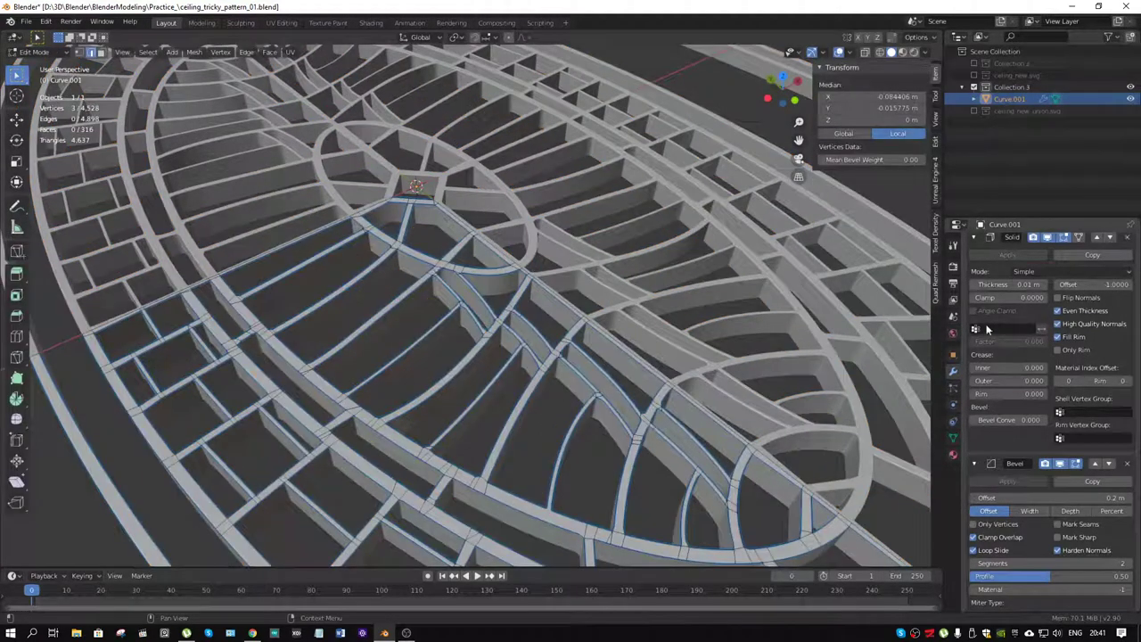
Collapse the Solidify panel and turn off Solidify and Mirror display in Edit Mode
{"action": "scroll", "coordinate": [1040, 290], "scroll_direction": "up", "scroll_amount": 2}
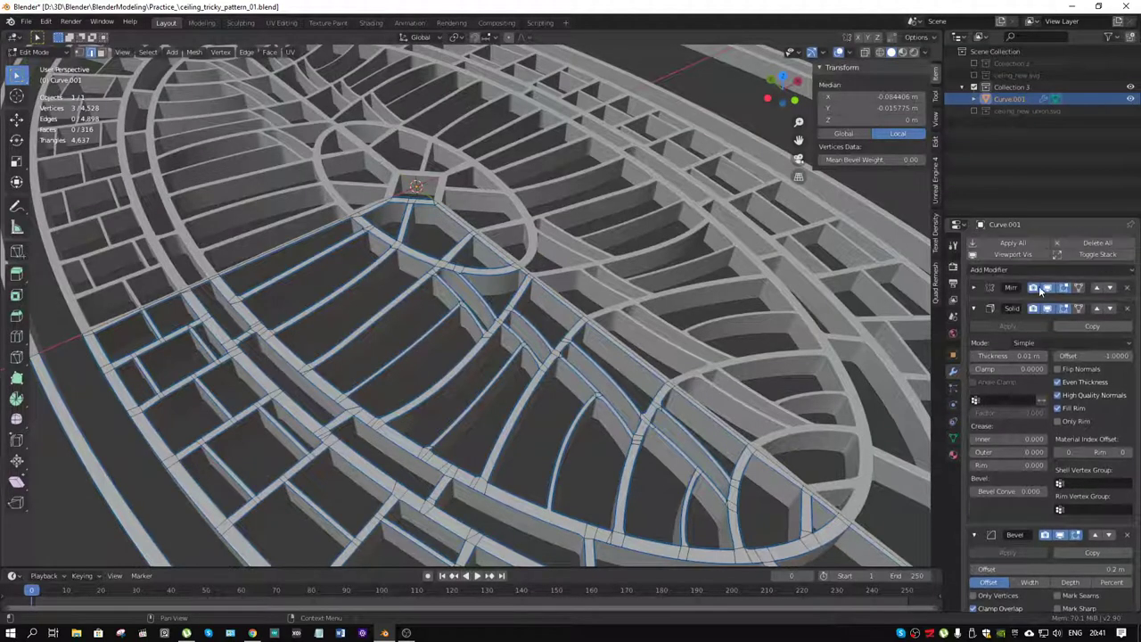
{"action": "left_click", "coordinate": [974, 306]}
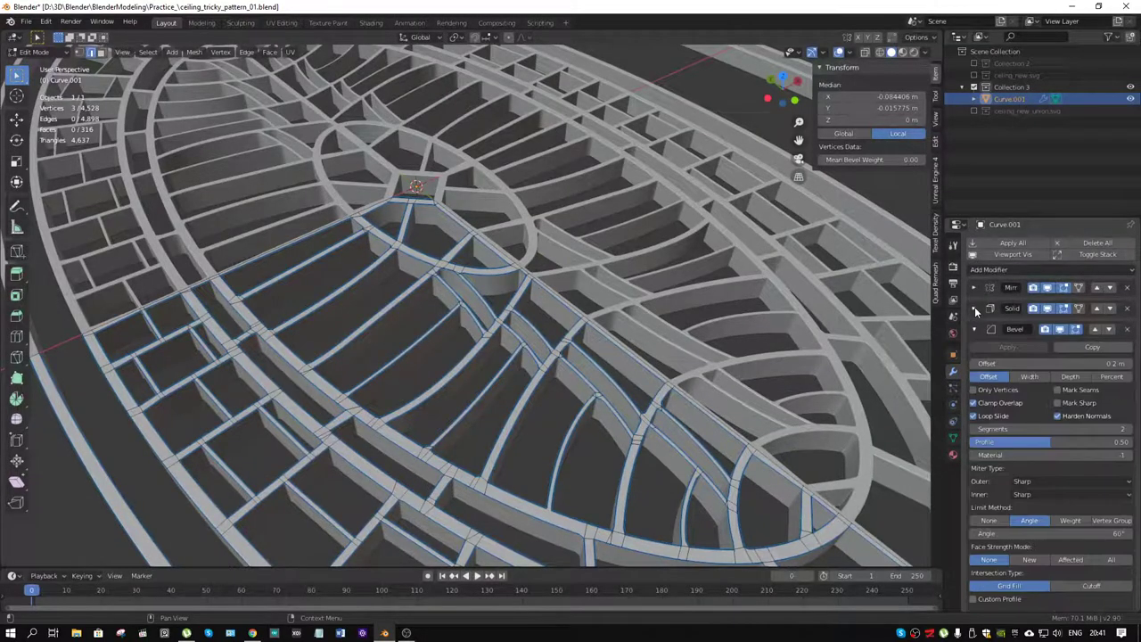
{"action": "left_click", "coordinate": [1065, 308]}
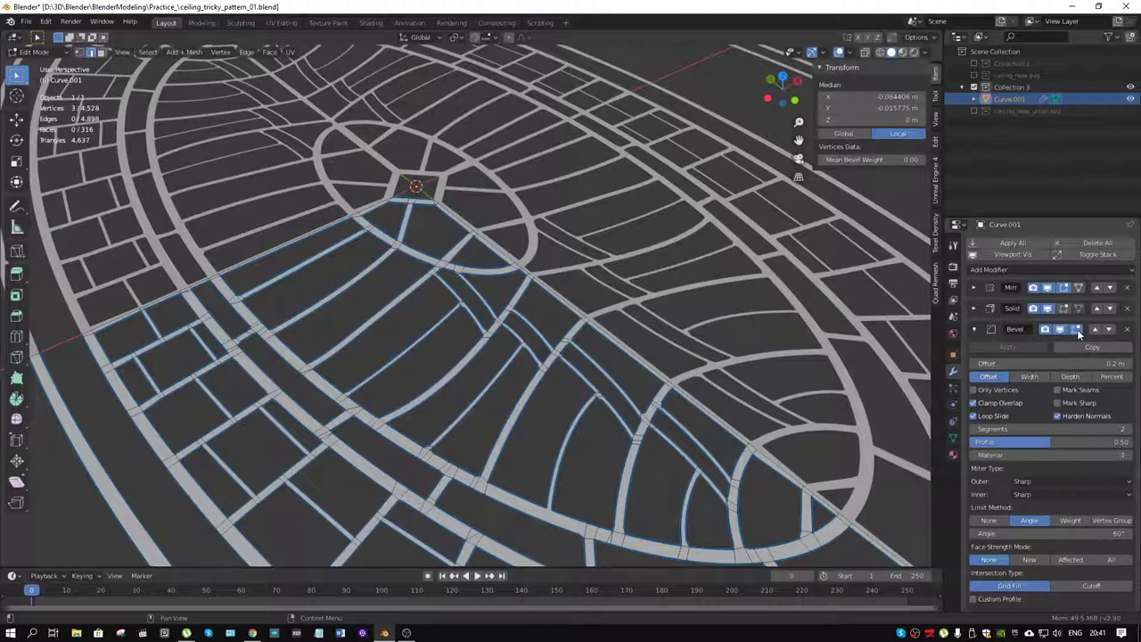
{"action": "left_click", "coordinate": [1063, 287]}
{"action": "scroll", "coordinate": [556, 318], "scroll_direction": "up", "scroll_amount": 1}
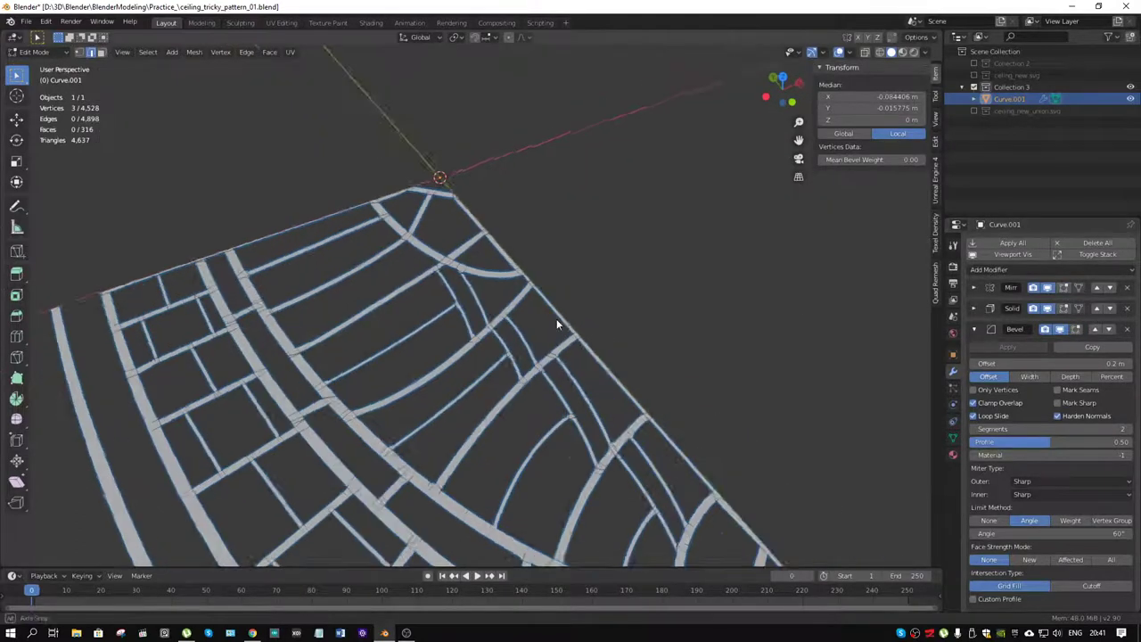
{"action": "scroll", "coordinate": [556, 318], "scroll_direction": "up", "scroll_amount": 3}
{"action": "scroll", "coordinate": [546, 262], "scroll_direction": "up", "scroll_amount": 5}
{"action": "scroll", "coordinate": [546, 262], "scroll_direction": "down", "scroll_amount": 3}
Inspect the single flat wedge of strips, then switch back to Object Mode
{"action": "mouse_move", "coordinate": [542, 265]}
{"action": "middle_mouse_down"}
{"action": "mouse_move", "coordinate": [517, 339]}
{"action": "mouse_move", "coordinate": [629, 485]}
{"action": "mouse_move", "coordinate": [516, 370]}
{"action": "mouse_move", "coordinate": [344, 285]}
{"action": "mouse_move", "coordinate": [543, 255]}
{"action": "mouse_move", "coordinate": [527, 255]}
{"action": "mouse_move", "coordinate": [608, 261]}
{"action": "mouse_move", "coordinate": [579, 314]}
{"action": "mouse_move", "coordinate": [513, 303]}
{"action": "middle_mouse_up"}
{"action": "scroll", "coordinate": [609, 260], "scroll_direction": "down", "scroll_amount": 5}
{"action": "key", "text": "ctrl+Tab"}
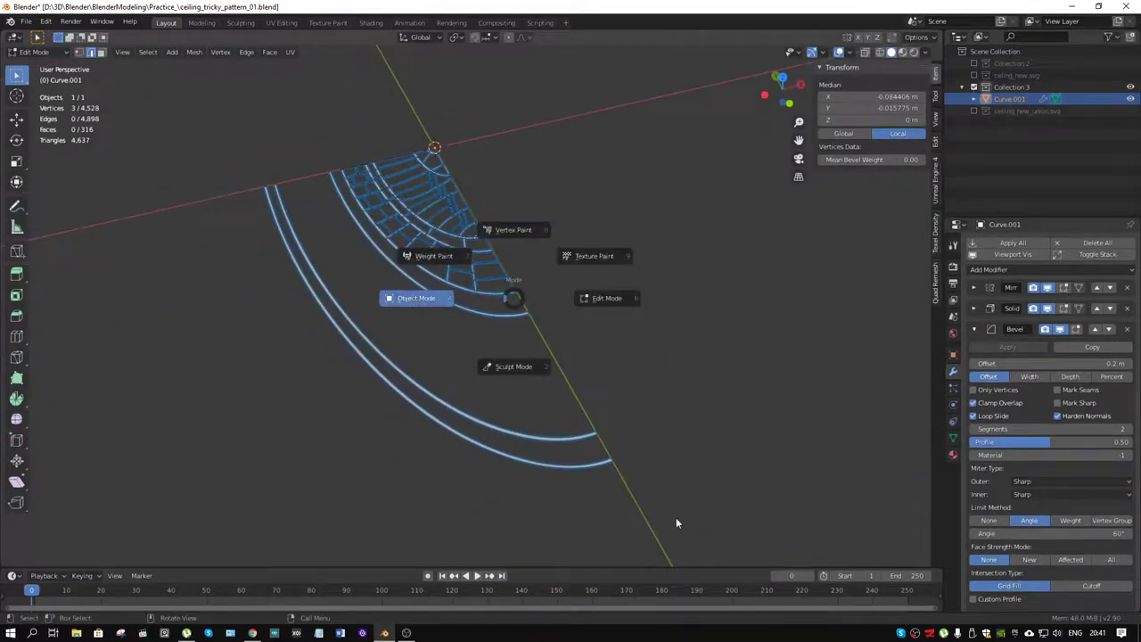
{"action": "left_click", "coordinate": [649, 520]}
Deselect everything, expand the Solidify modifier and nudge its Thickness to 0.02 m
{"action": "left_click", "coordinate": [630, 510]}
{"action": "mouse_move", "coordinate": [630, 510]}
{"action": "middle_mouse_down"}
{"action": "mouse_move", "coordinate": [484, 296]}
{"action": "mouse_move", "coordinate": [423, 255]}
{"action": "middle_mouse_up"}
{"action": "scroll", "coordinate": [424, 254], "scroll_direction": "up", "scroll_amount": 5}
{"action": "scroll", "coordinate": [441, 231], "scroll_direction": "up", "scroll_amount": 4}
{"action": "scroll", "coordinate": [517, 247], "scroll_direction": "up", "scroll_amount": 3}
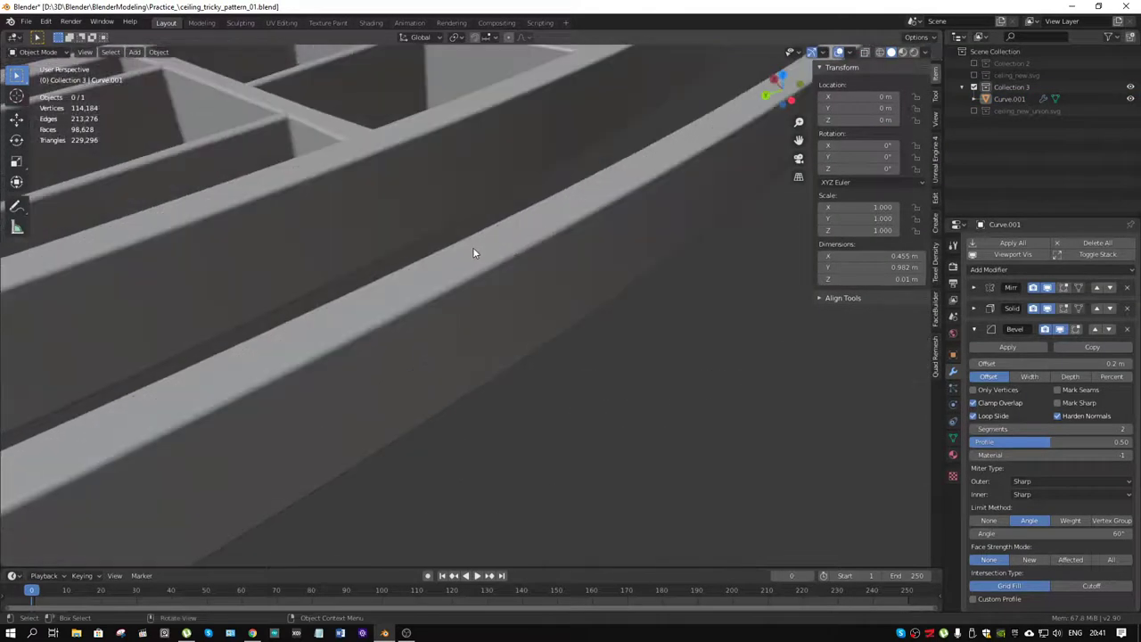
{"action": "scroll", "coordinate": [446, 254], "scroll_direction": "down", "scroll_amount": 3}
{"action": "scroll", "coordinate": [433, 265], "scroll_direction": "down", "scroll_amount": 2}
{"action": "scroll", "coordinate": [592, 339], "scroll_direction": "up", "scroll_amount": 2}
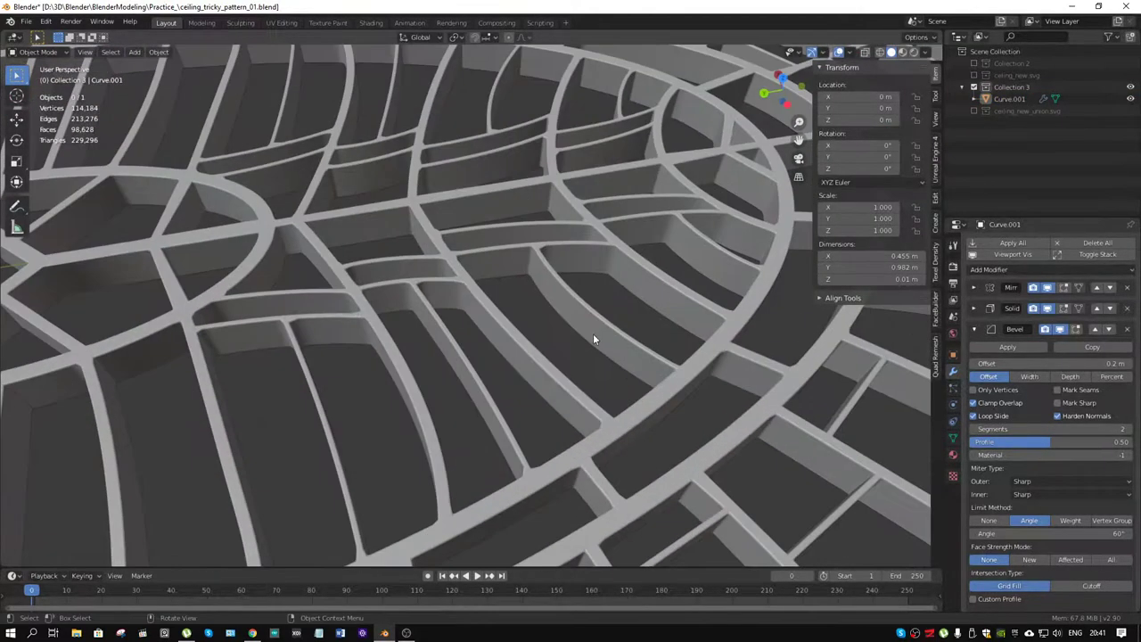
{"action": "left_click", "coordinate": [986, 312]}
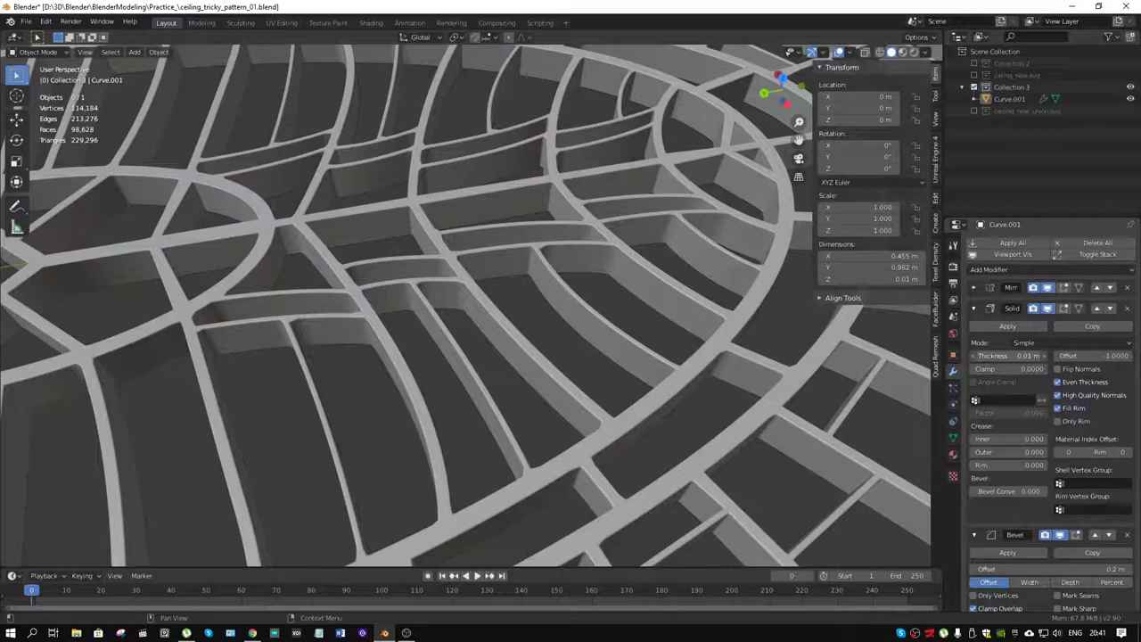
{"action": "left_click_drag", "start_coordinate": [1029, 356], "coordinate": [1034, 357]}
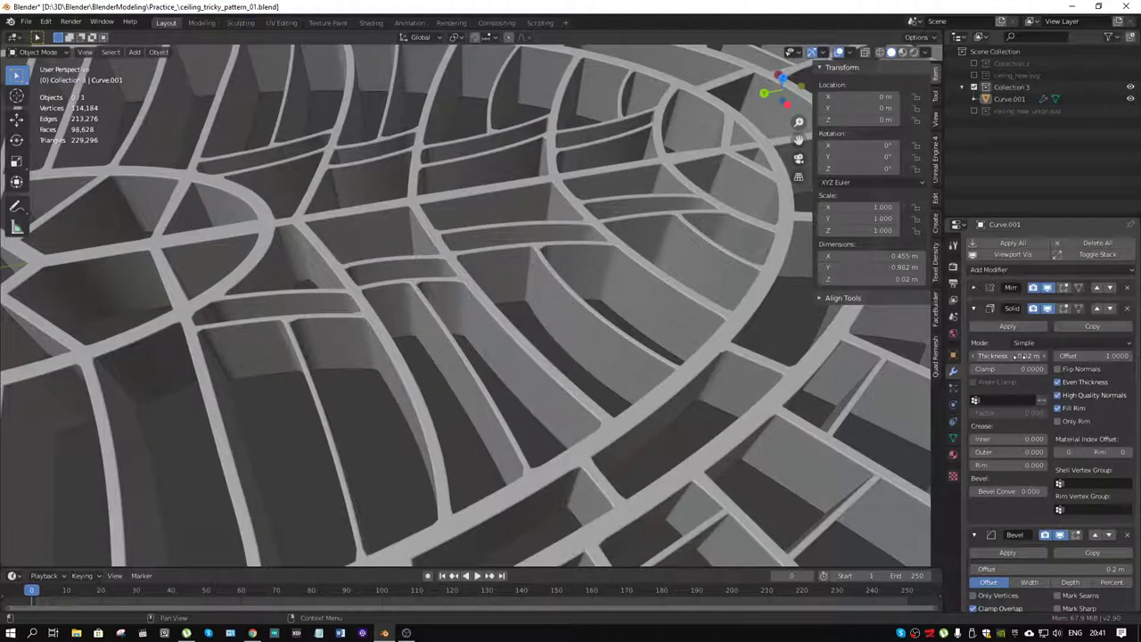
Push the Solidify thickness much larger, then enter 1 m
{"action": "left_click_drag", "start_coordinate": [1014, 357], "coordinate": [1026, 356]}
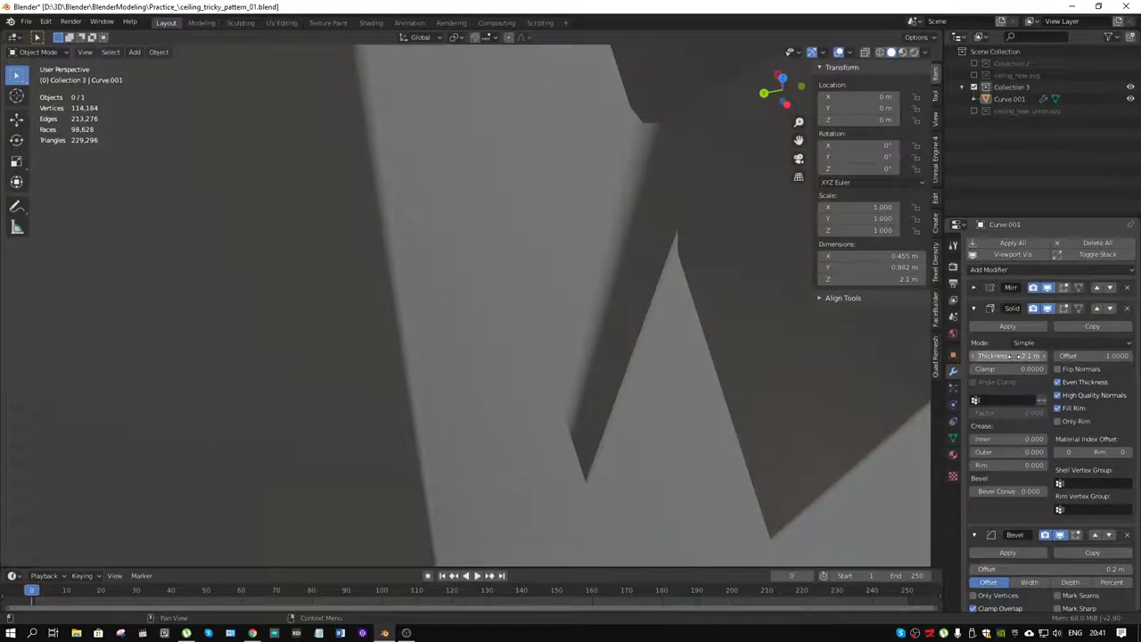
{"action": "left_click", "coordinate": [1013, 356]}
{"action": "left_click", "coordinate": [979, 356]}
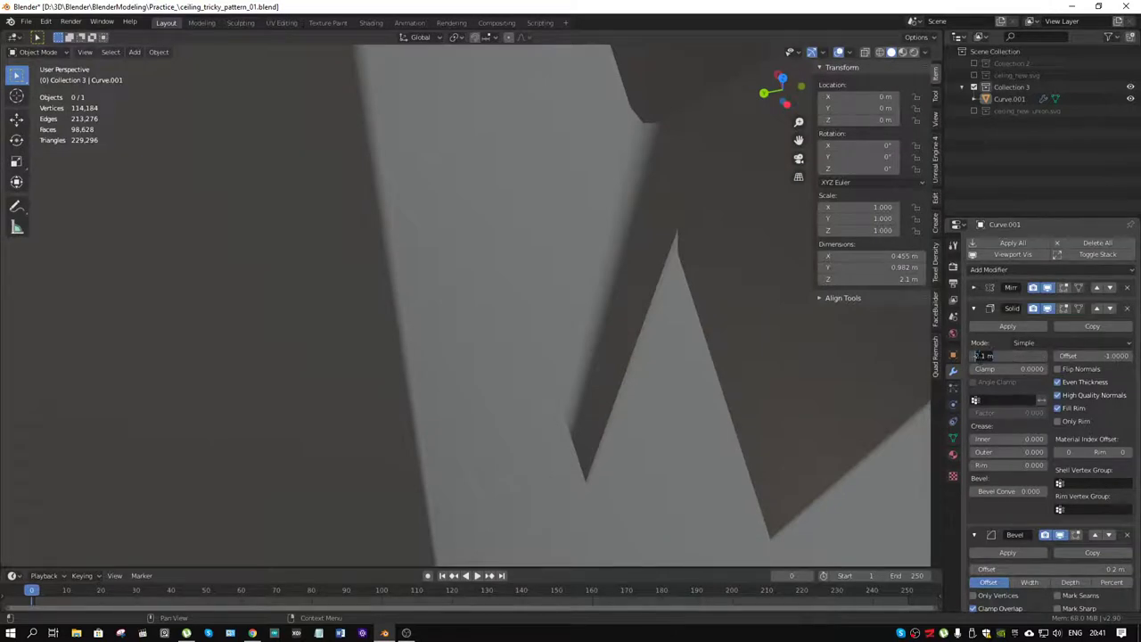
{"action": "type", "text": "-1"}
{"action": "key", "text": "Return"}
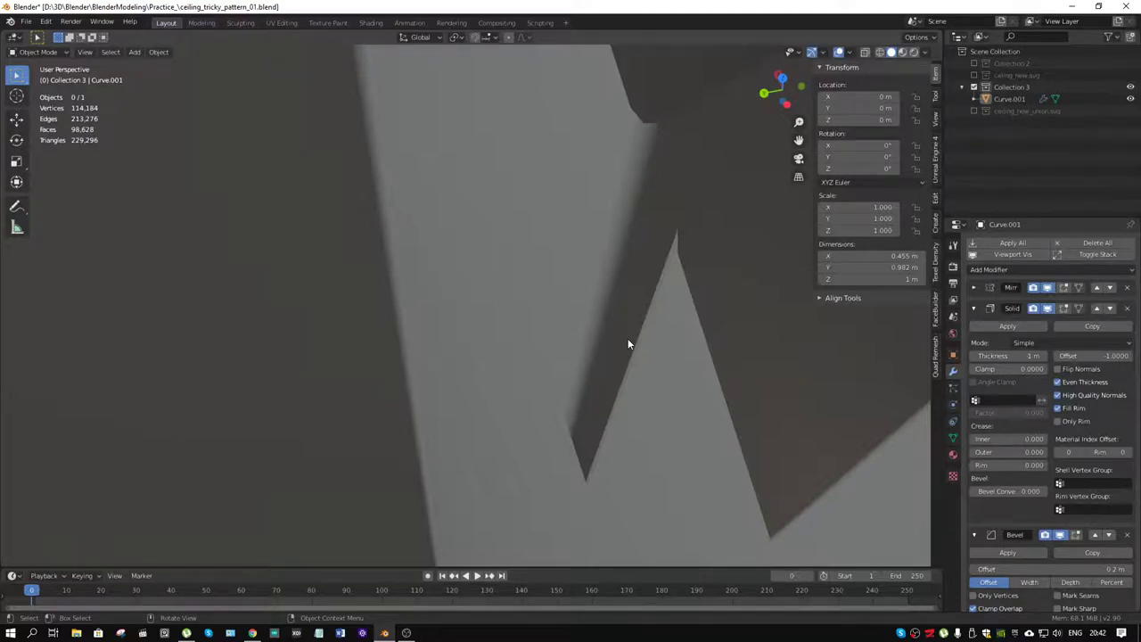
Reduce the Solidify thickness to 0.5 m and view the whole solidified oval
{"action": "mouse_move", "coordinate": [627, 343]}
{"action": "middle_mouse_down"}
{"action": "mouse_move", "coordinate": [523, 264]}
{"action": "mouse_move", "coordinate": [499, 284]}
{"action": "middle_mouse_up"}
{"action": "scroll", "coordinate": [499, 284], "scroll_direction": "down", "scroll_amount": 5}
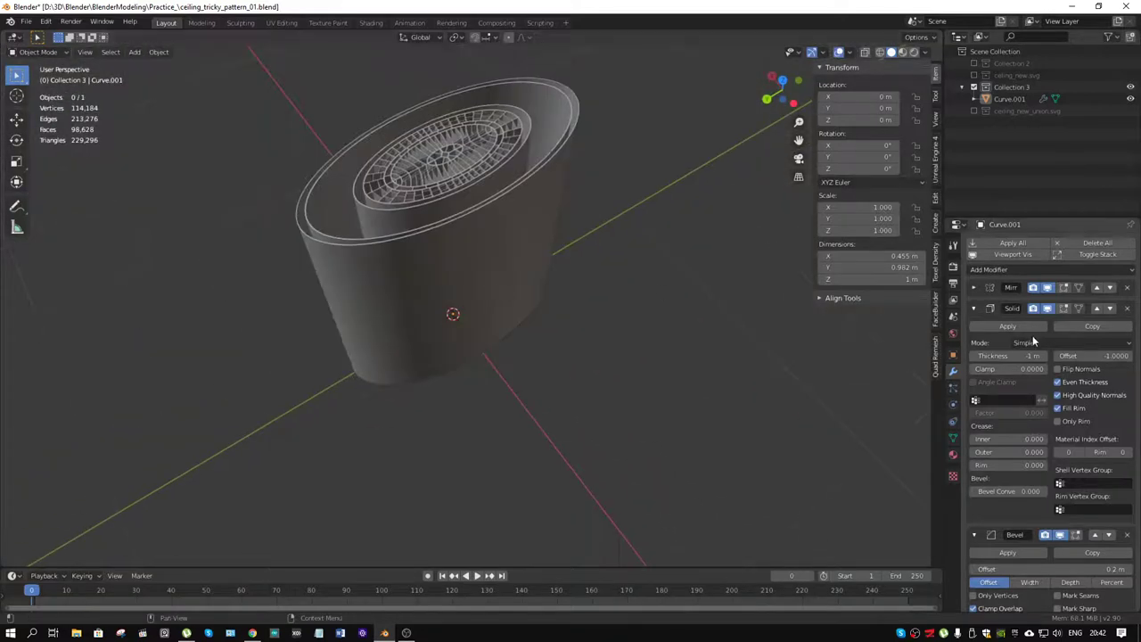
{"action": "left_click", "coordinate": [1017, 357]}
{"action": "type", "text": "0.5"}
{"action": "key", "text": "Return"}
Set the Solidify thickness to -0.25 m
{"action": "scroll", "coordinate": [445, 284], "scroll_direction": "up", "scroll_amount": 5}
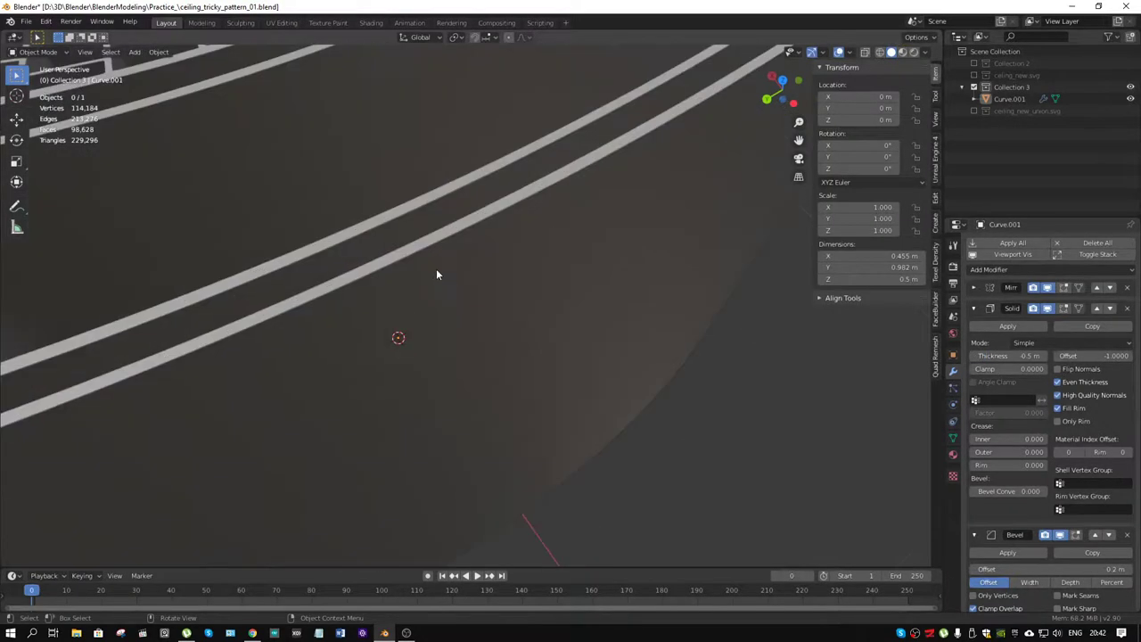
{"action": "mouse_move", "coordinate": [436, 269]}
{"action": "middle_mouse_down"}
{"action": "mouse_move", "coordinate": [430, 285]}
{"action": "mouse_move", "coordinate": [446, 273]}
{"action": "middle_mouse_up"}
{"action": "scroll", "coordinate": [433, 284], "scroll_direction": "down", "scroll_amount": 5}
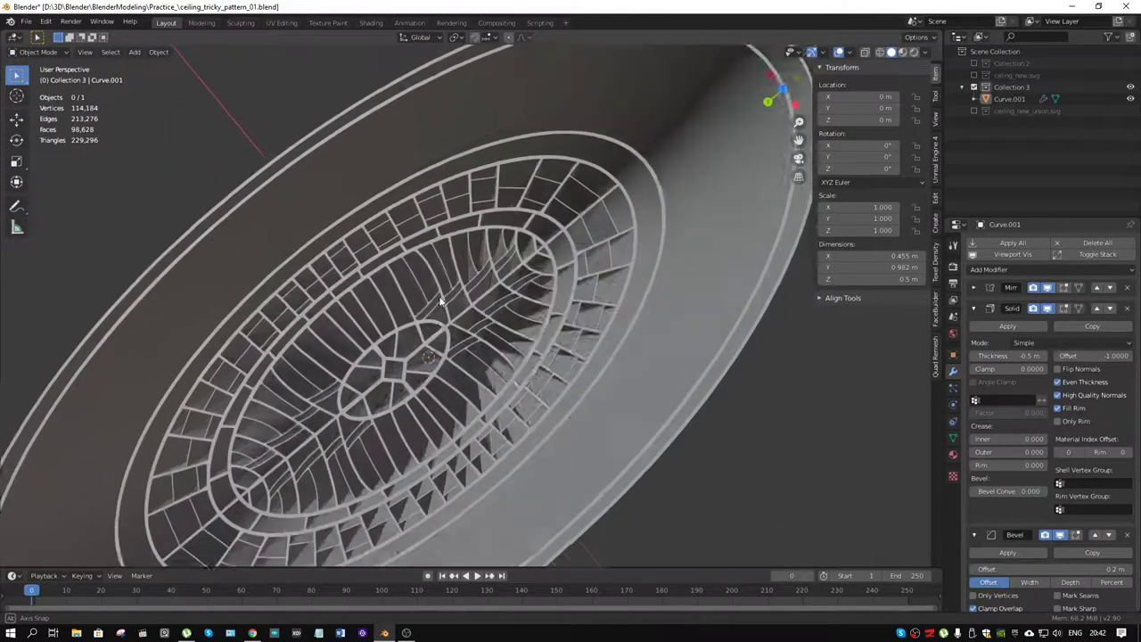
{"action": "scroll", "coordinate": [448, 271], "scroll_direction": "up", "scroll_amount": 3}
{"action": "left_click", "coordinate": [984, 355]}
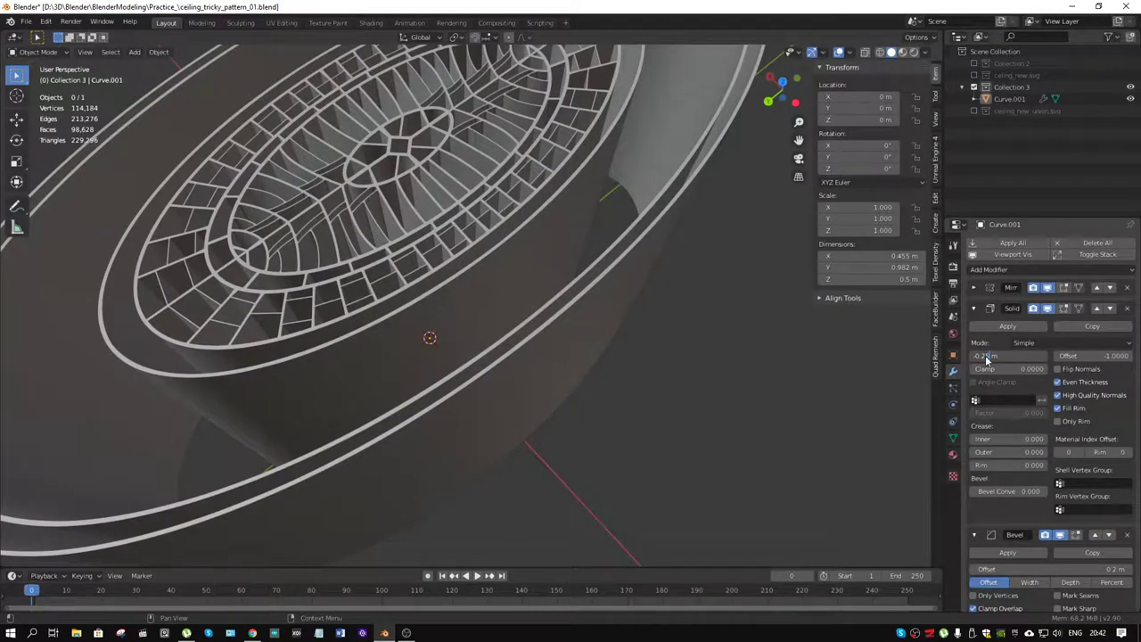
{"action": "key", "text": "Return"}
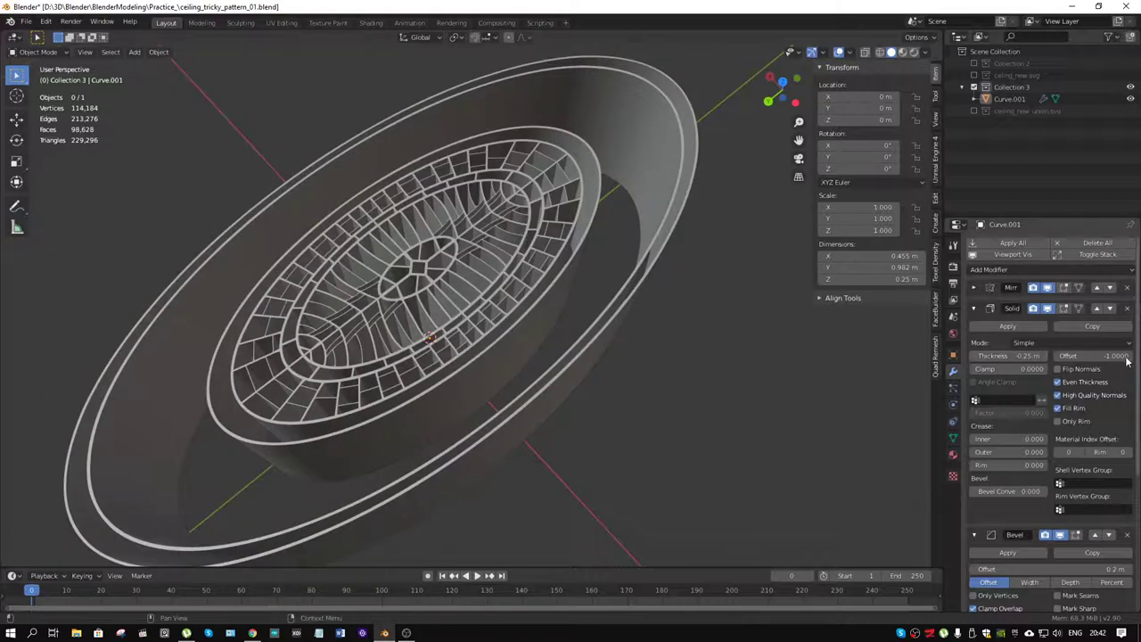
Enter a Solidify thickness of -0.15 m, then start changing it to -0.05 m
{"action": "left_click", "coordinate": [1007, 356]}
{"action": "type", "text": "-"}
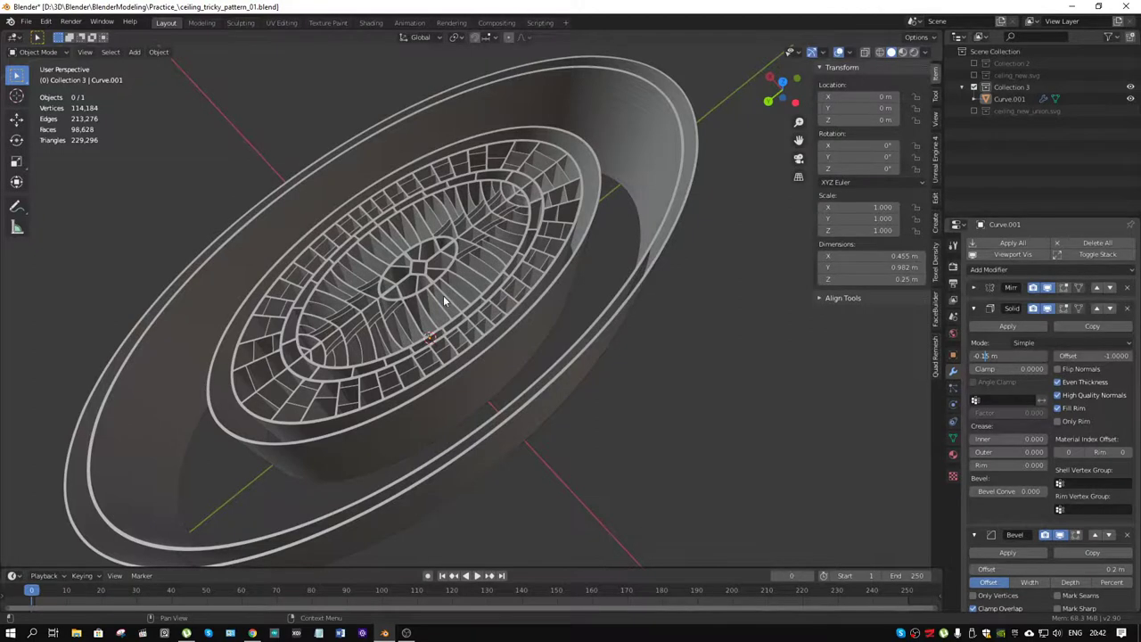
{"action": "key", "text": "Return"}
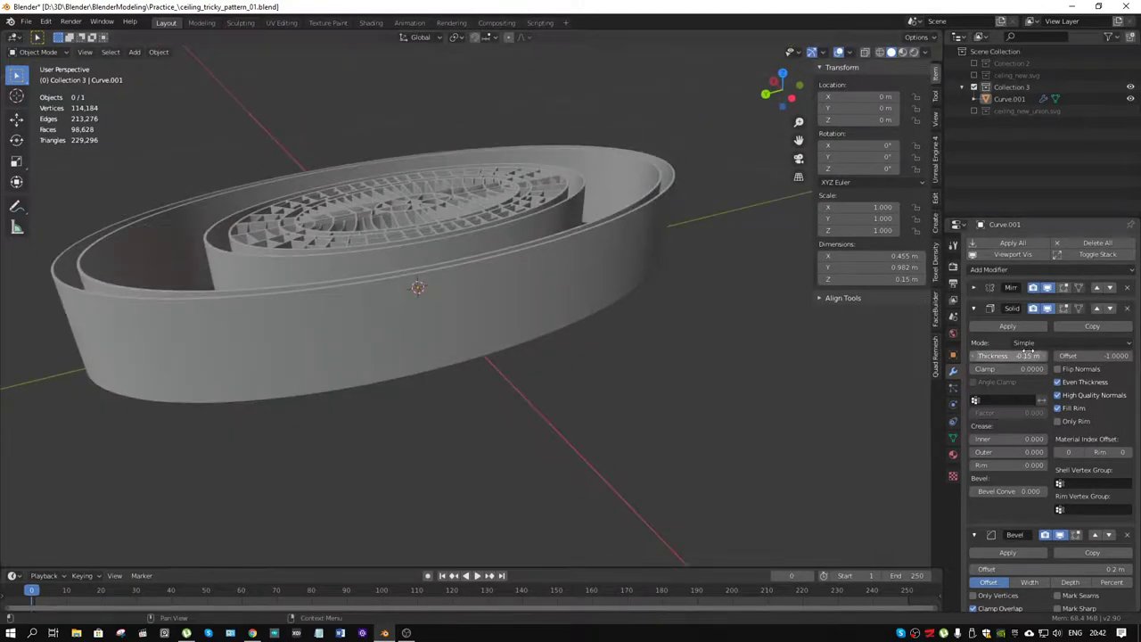
{"action": "left_click", "coordinate": [1007, 356]}
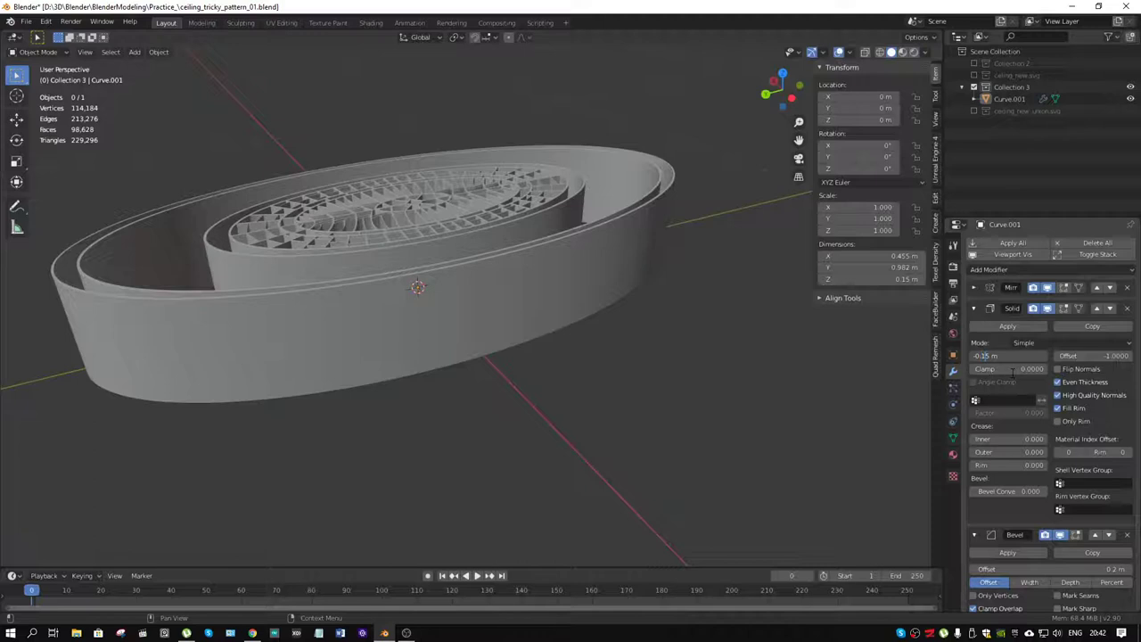
{"action": "key", "text": "BackSpace"}
{"action": "type", "text": "0"}
Confirm a Solidify thickness of -0.05 m and inspect the thinner wall
{"action": "key", "text": "Return"}
{"action": "mouse_move", "coordinate": [395, 286]}
{"action": "middle_mouse_down"}
{"action": "mouse_move", "coordinate": [445, 314]}
{"action": "mouse_move", "coordinate": [416, 275]}
{"action": "mouse_move", "coordinate": [427, 287]}
{"action": "middle_mouse_up"}
{"action": "scroll", "coordinate": [443, 308], "scroll_direction": "up", "scroll_amount": 5}
{"action": "scroll", "coordinate": [1034, 513], "scroll_direction": "down", "scroll_amount": 4}
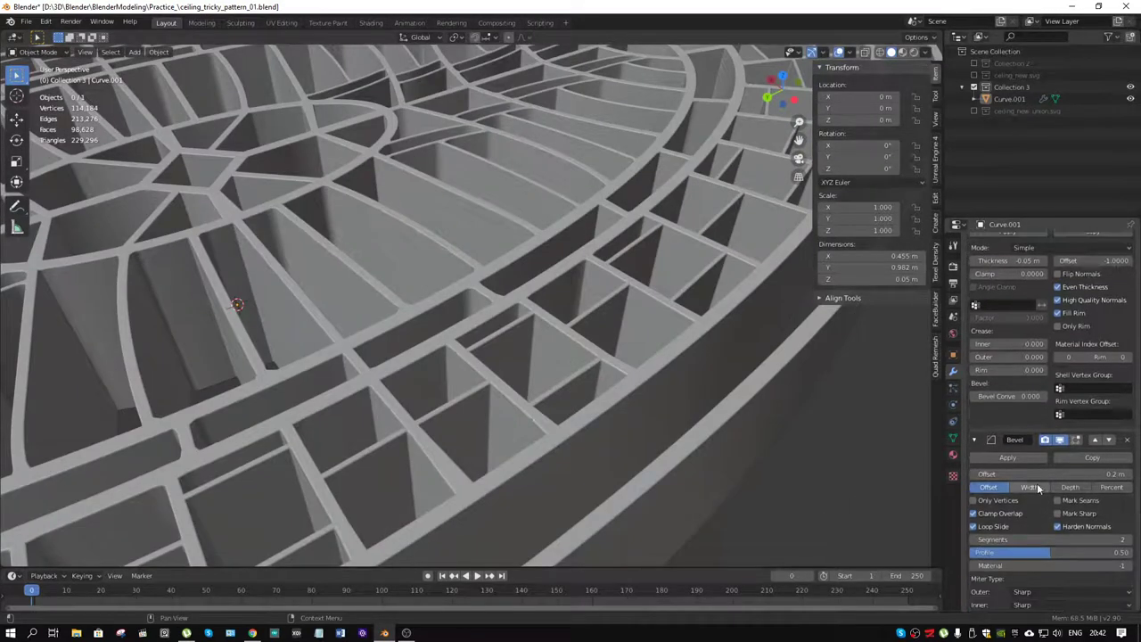
{"action": "scroll", "coordinate": [1127, 495], "scroll_direction": "down", "scroll_amount": 2}
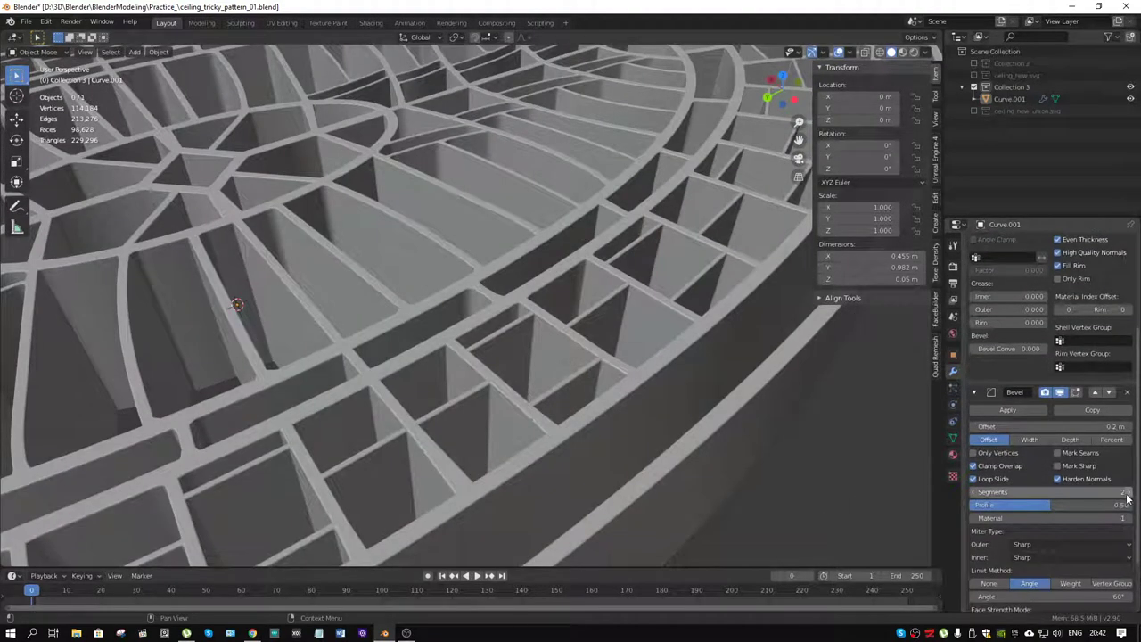
{"action": "left_click_drag", "start_coordinate": [1127, 496], "coordinate": [1061, 484]}
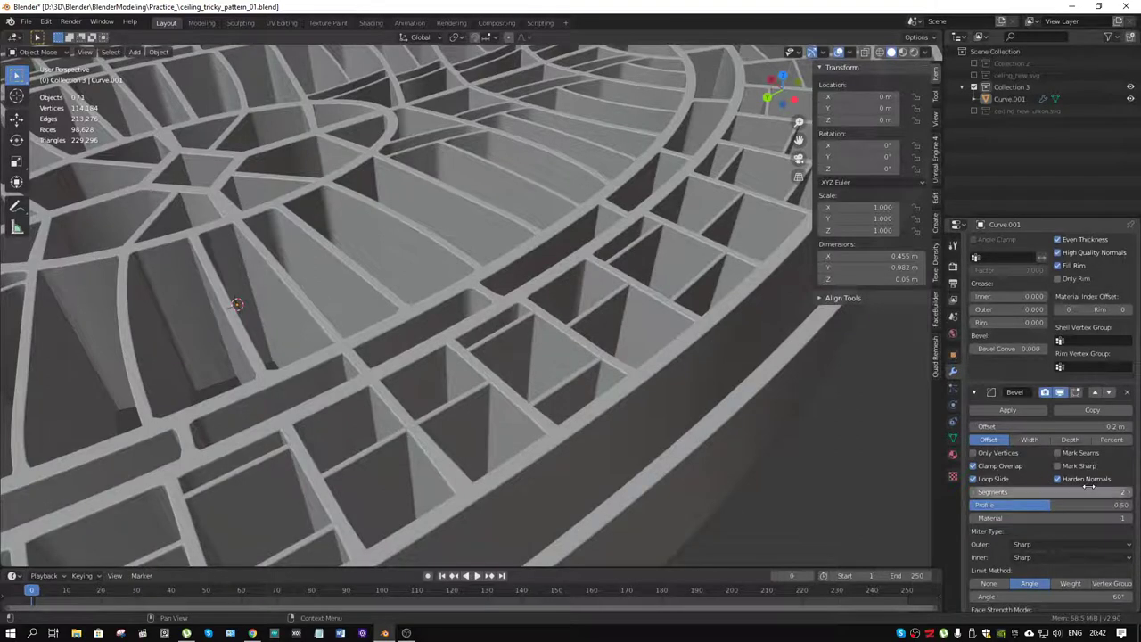
Set the Bevel modifier Offset to 0.1 m
{"action": "left_click", "coordinate": [1109, 428]}
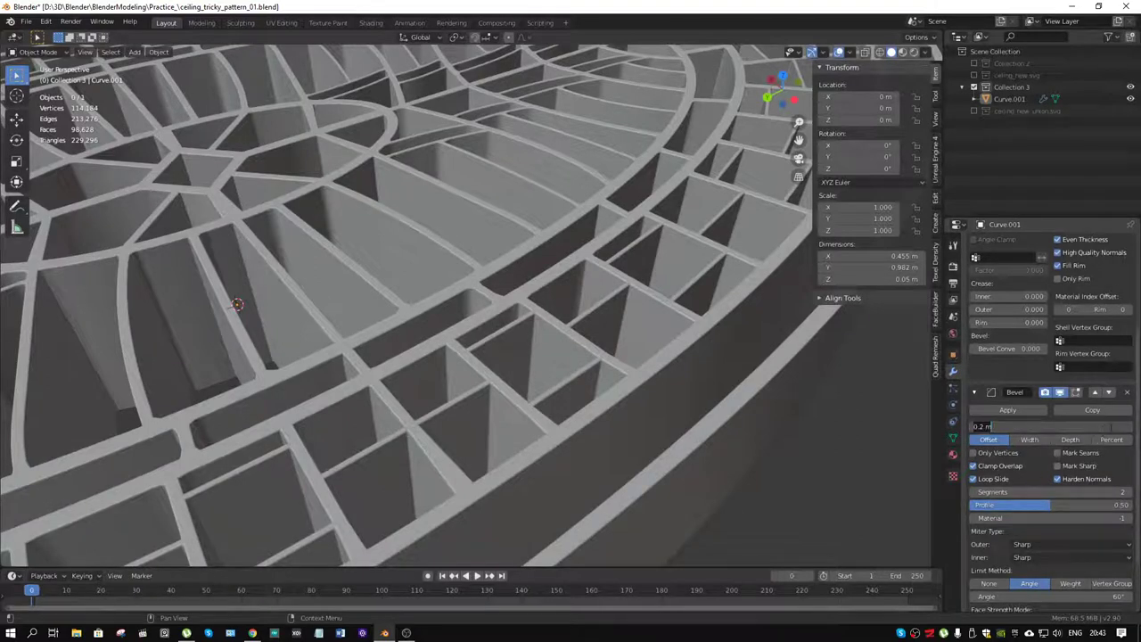
{"action": "key", "text": "BackSpace"}
{"action": "key", "text": "BackSpace"}
{"action": "type", "text": ".1"}
{"action": "key", "text": "Return"}
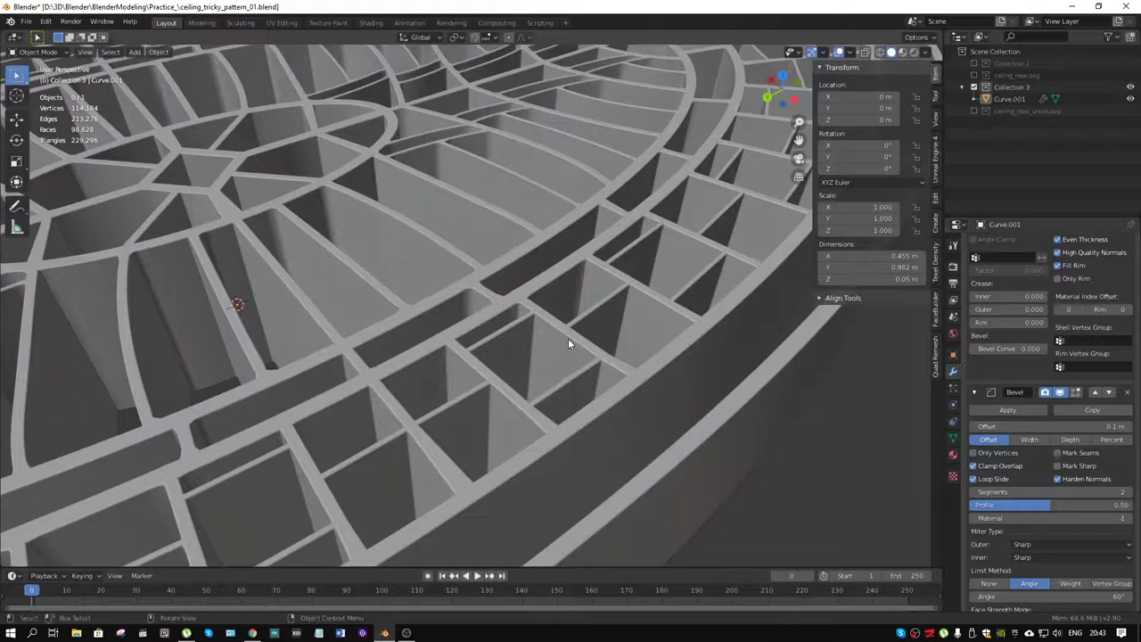
{"action": "middle_click_drag", "start_coordinate": [568, 338], "coordinate": [587, 338]}
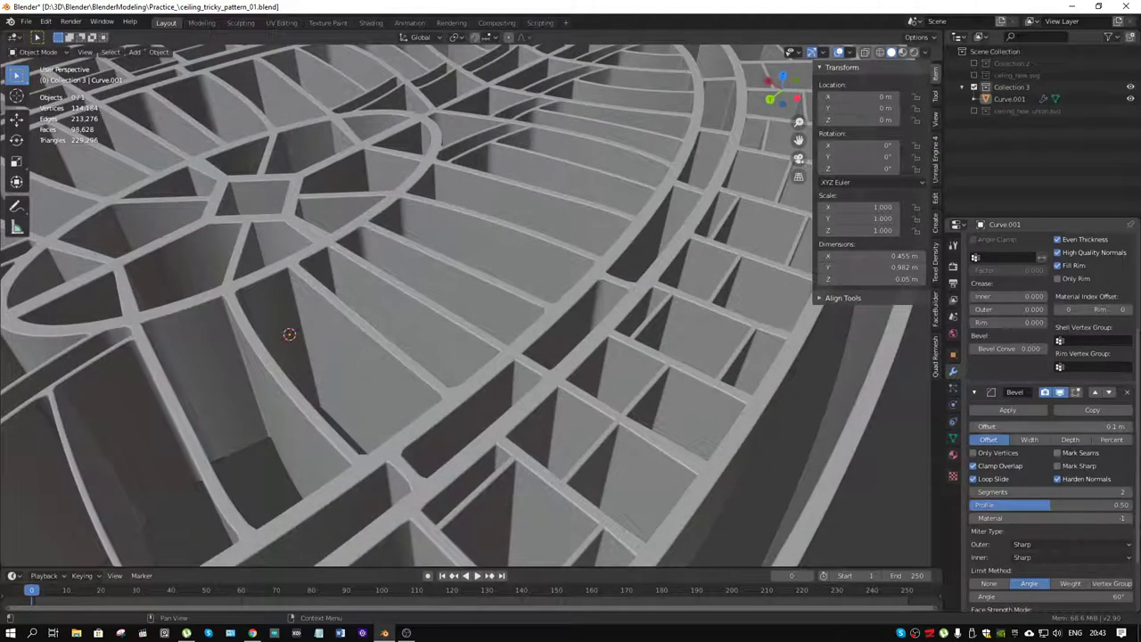
Lower the Bevel Offset to 0.01 m and select Curve.001
{"action": "left_click", "coordinate": [1004, 426]}
{"action": "key", "text": "ctrl+a"}
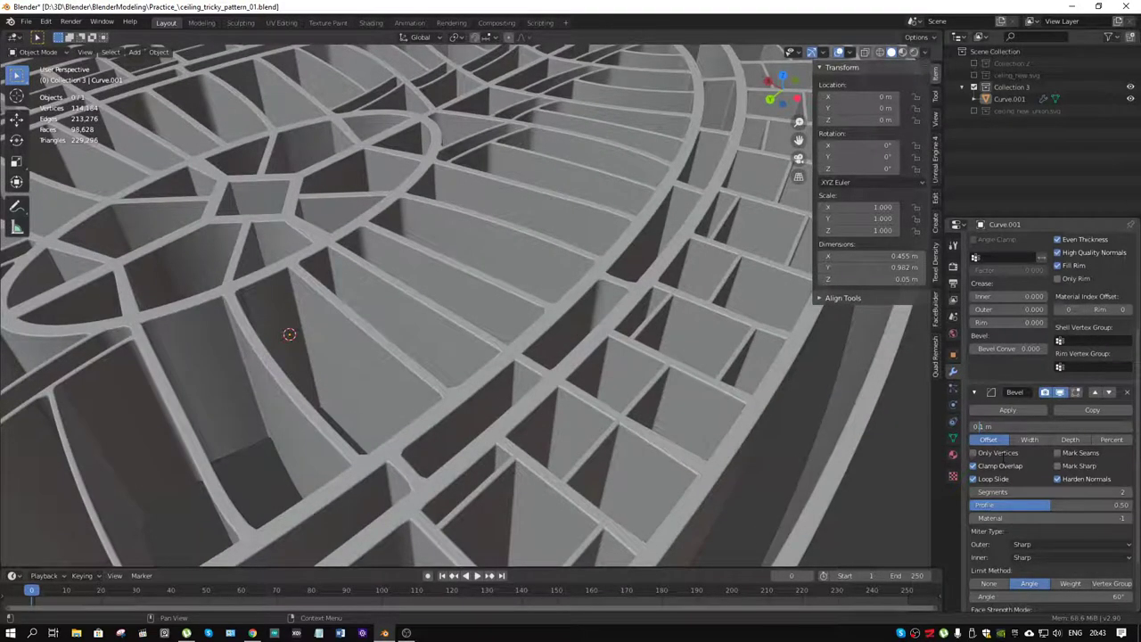
{"action": "type", "text": "0"}
{"action": "key", "text": "Return"}
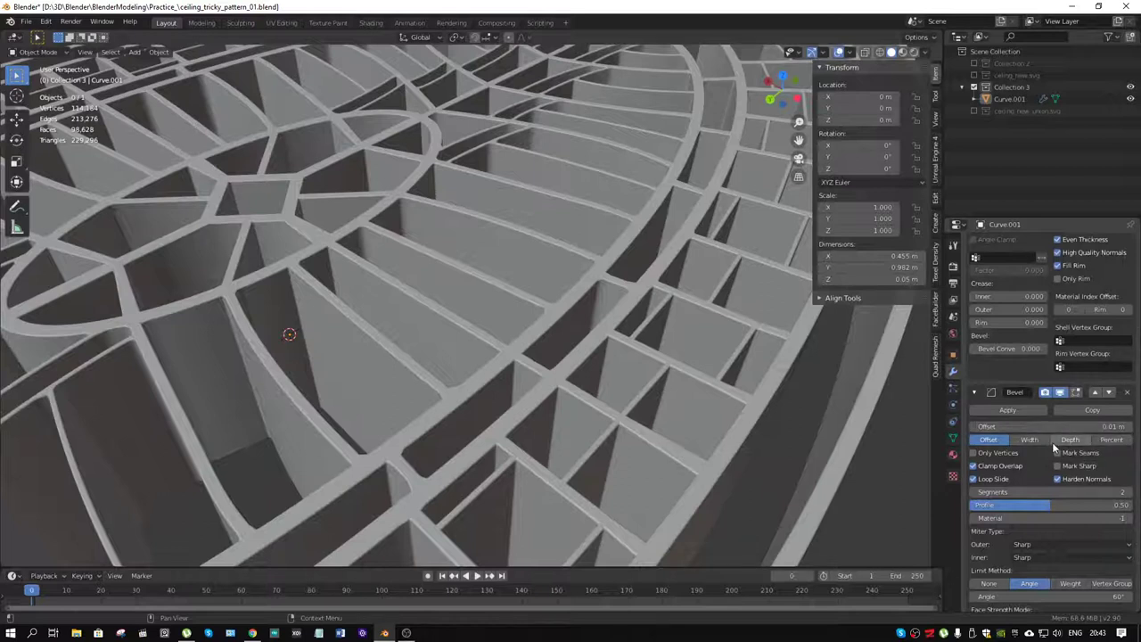
{"action": "left_click", "coordinate": [649, 312]}
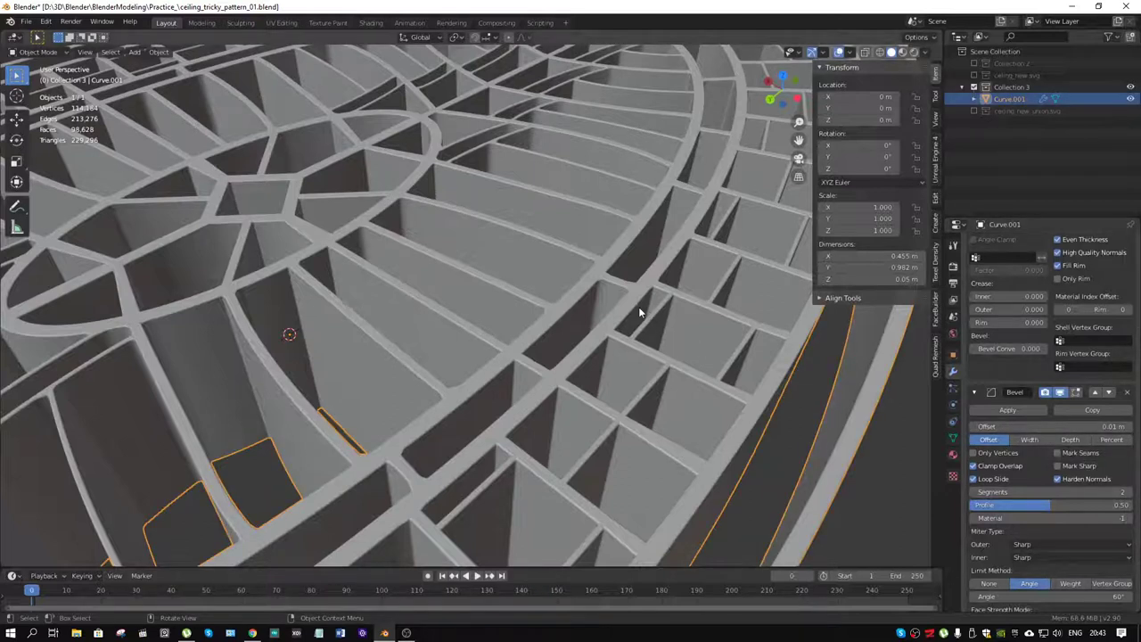
In Edit Mode, pick a pattern edge and use Select Similar > Bevel to grab matching edges
{"action": "key", "text": "ctrl+Tab"}
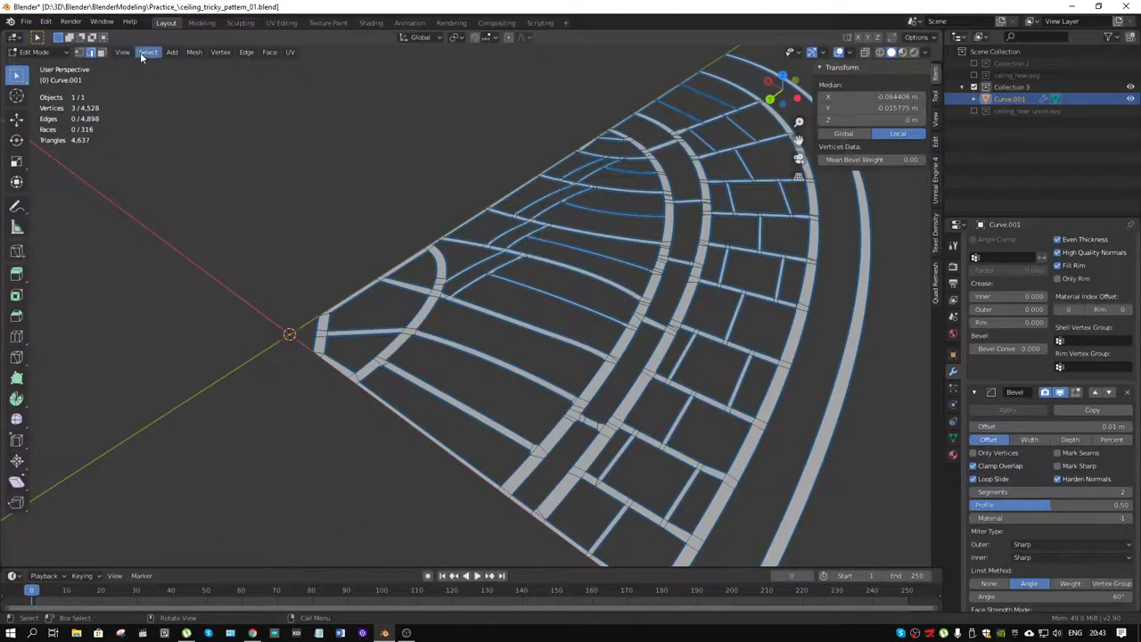
{"action": "left_click", "coordinate": [147, 52]}
{"action": "left_click", "coordinate": [532, 302]}
{"action": "scroll", "coordinate": [535, 298], "scroll_direction": "up", "scroll_amount": 5}
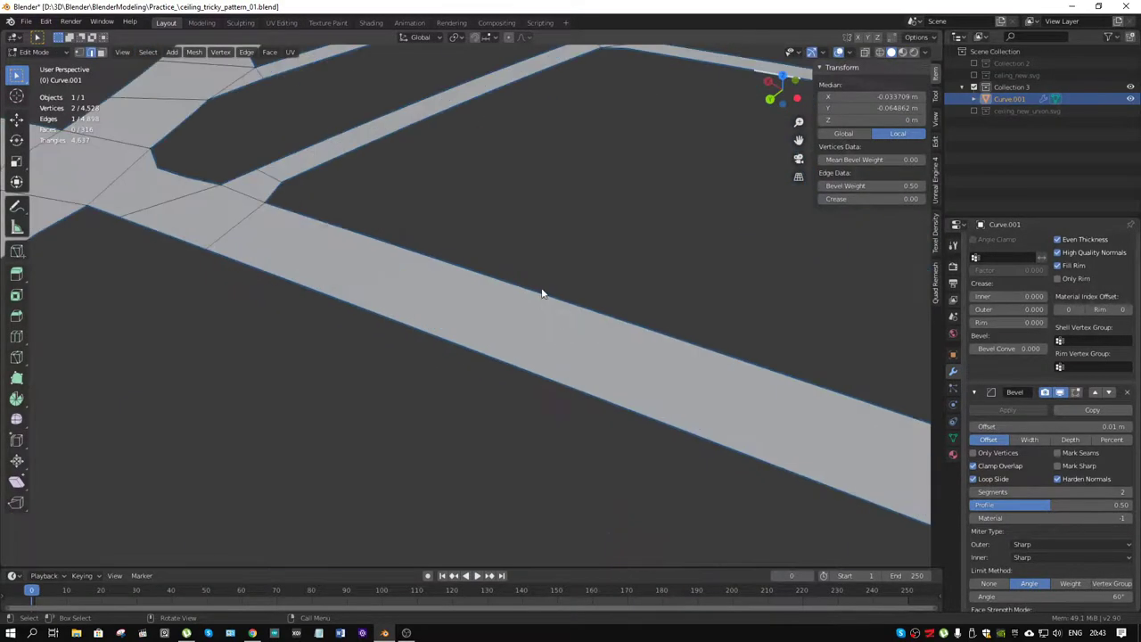
{"action": "scroll", "coordinate": [517, 296], "scroll_direction": "down", "scroll_amount": 2}
{"action": "left_click", "coordinate": [473, 315]}
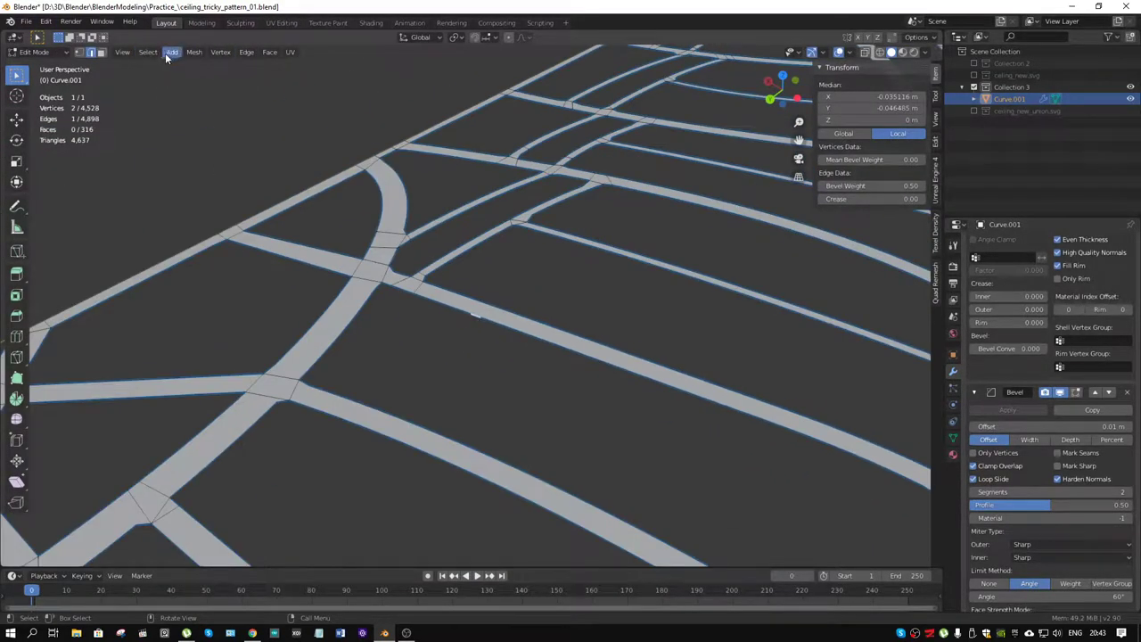
{"action": "left_click", "coordinate": [147, 52]}
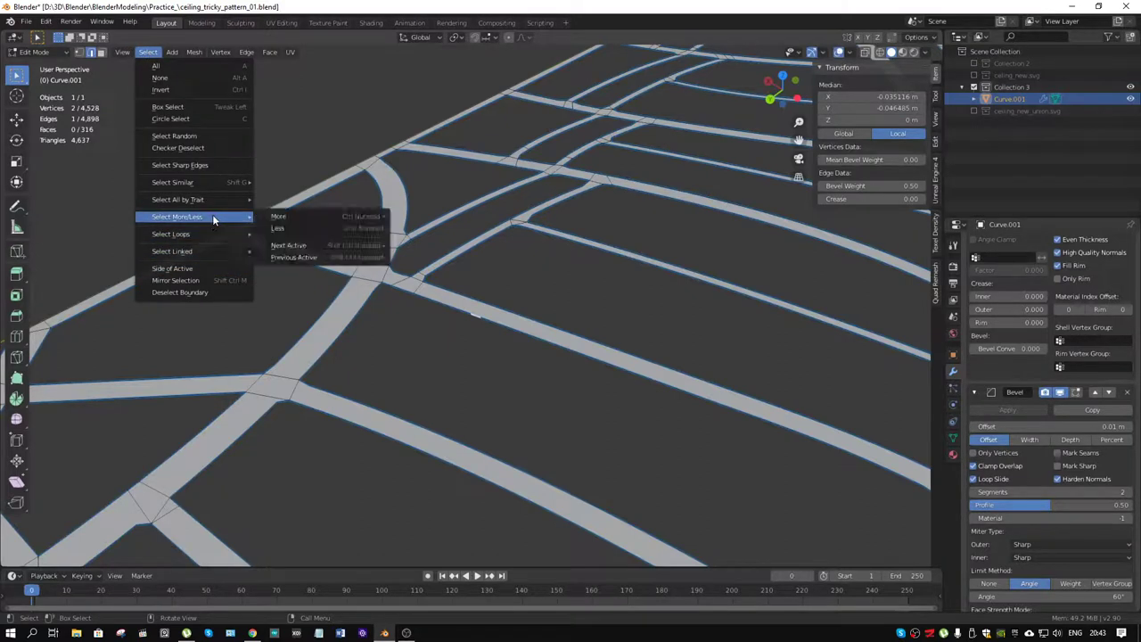
{"action": "mouse_move", "coordinate": [187, 182]}
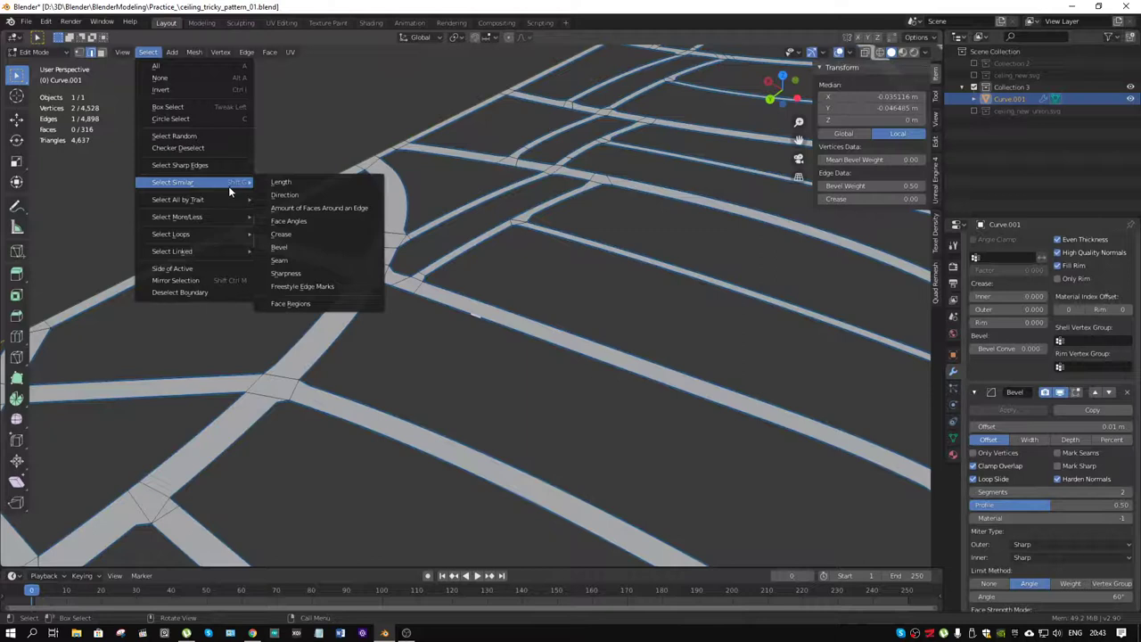
{"action": "left_click", "coordinate": [313, 250]}
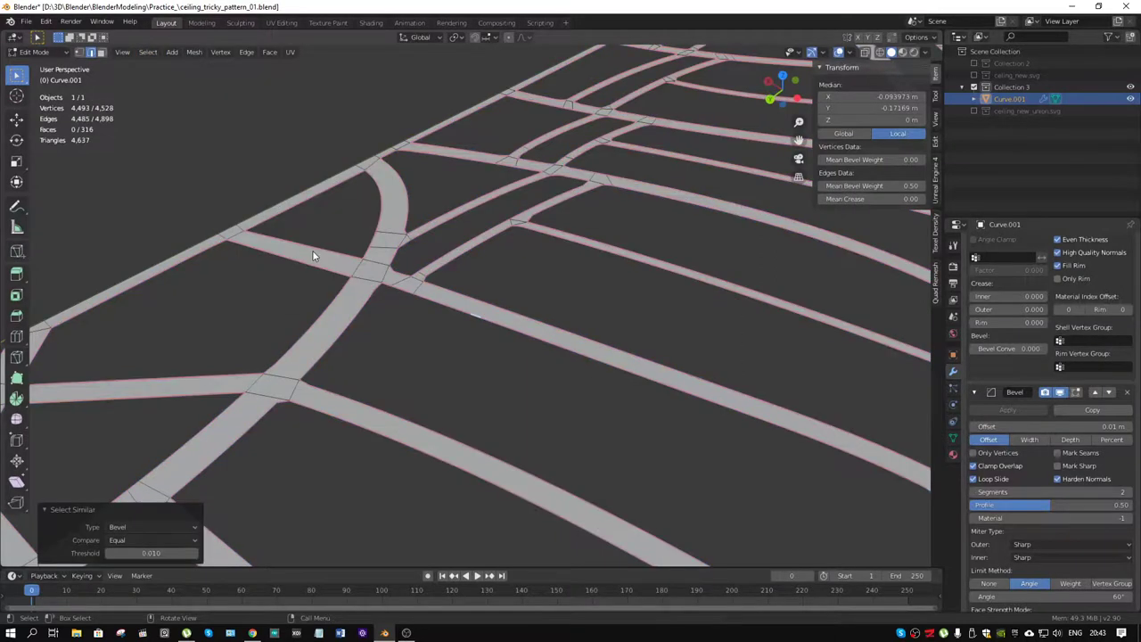
{"action": "middle_click_drag", "start_coordinate": [312, 250], "coordinate": [635, 424]}
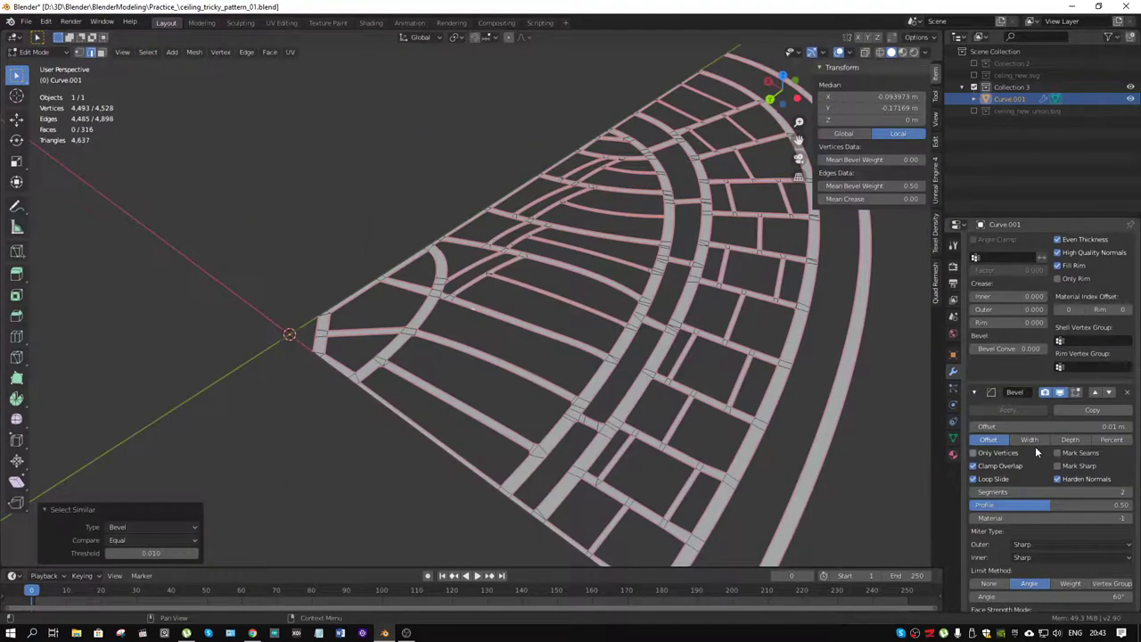
{"action": "scroll", "coordinate": [1075, 390], "scroll_direction": "up", "scroll_amount": 5}
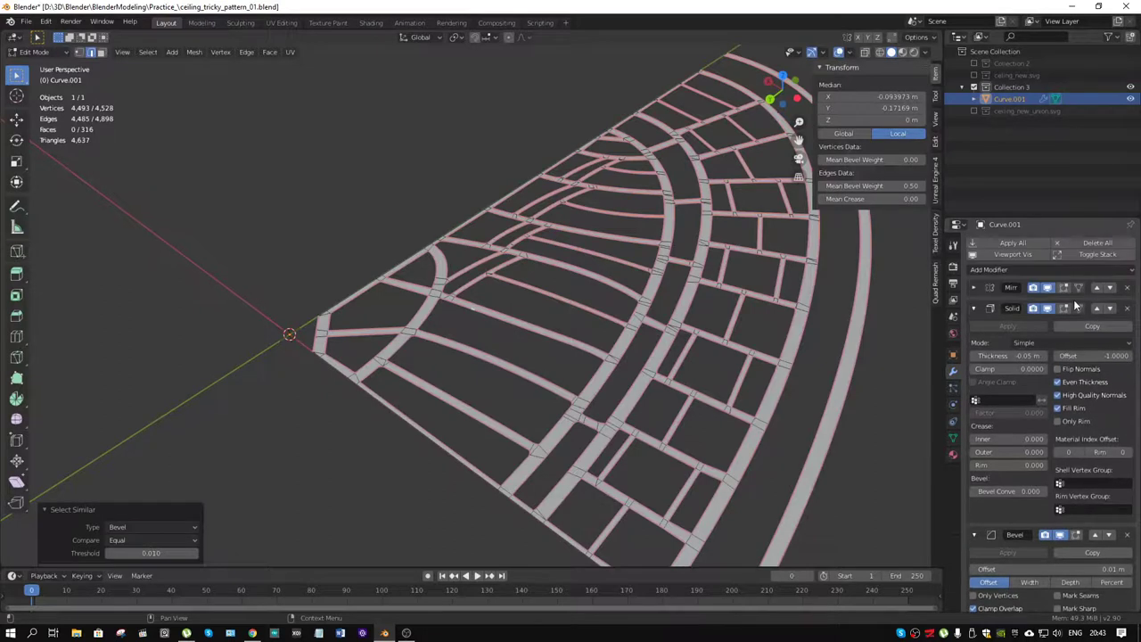
Enable edit-mode display for the Mirror, Solidify and Bevel modifiers
{"action": "left_click", "coordinate": [1063, 288]}
{"action": "left_click", "coordinate": [1063, 309]}
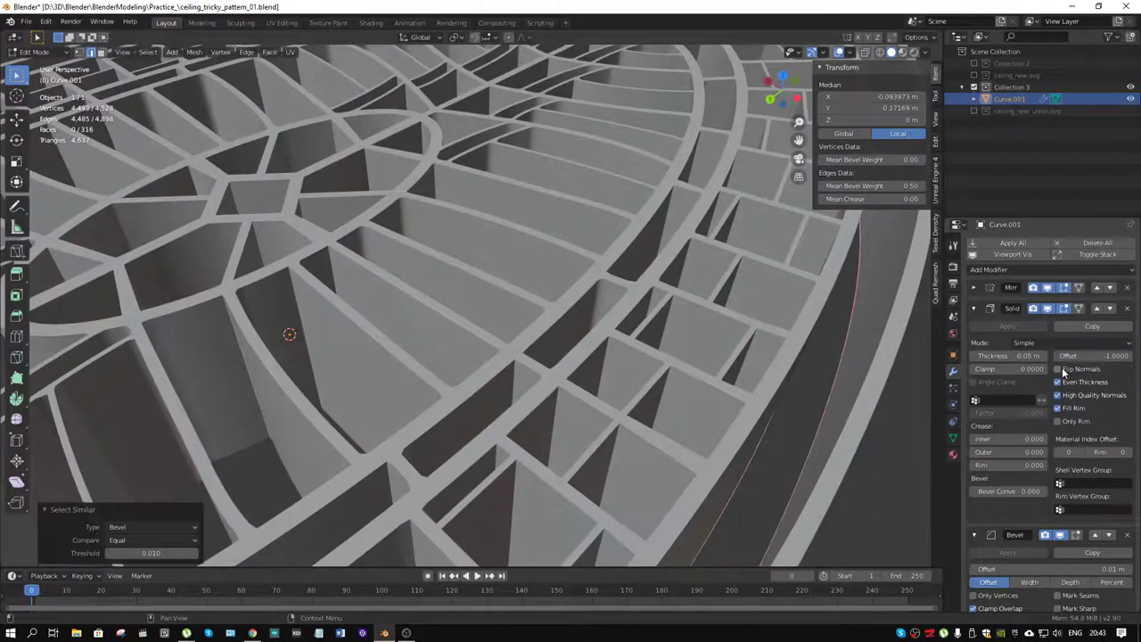
{"action": "left_click", "coordinate": [1077, 534]}
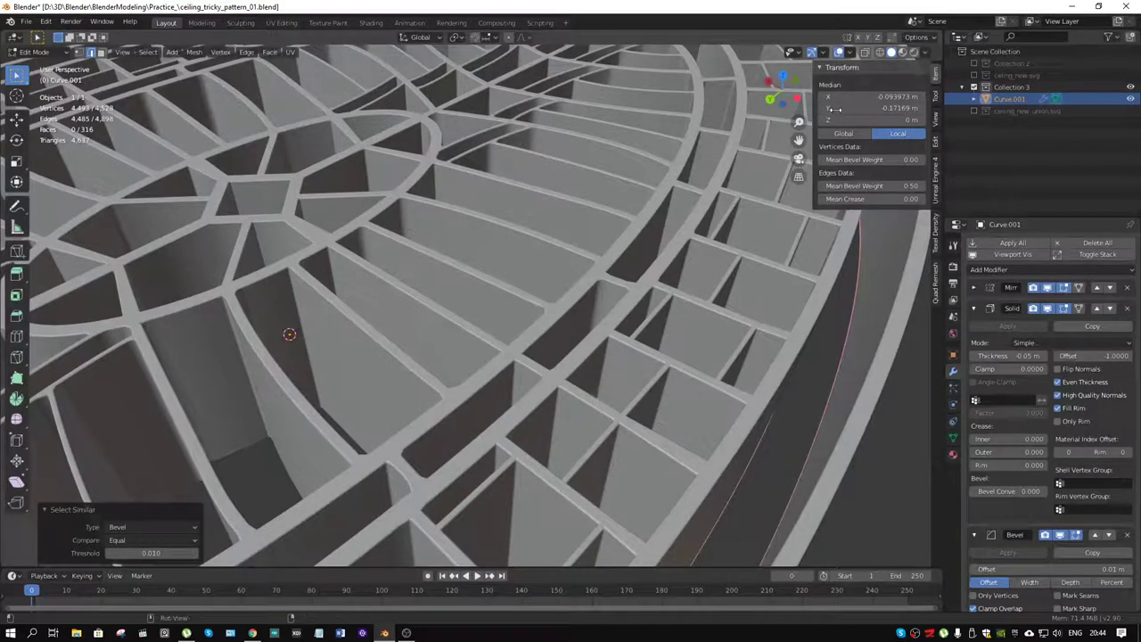
Set the selected edges' mean bevel weight to 0.6, then 0.1
{"action": "left_click", "coordinate": [907, 185]}
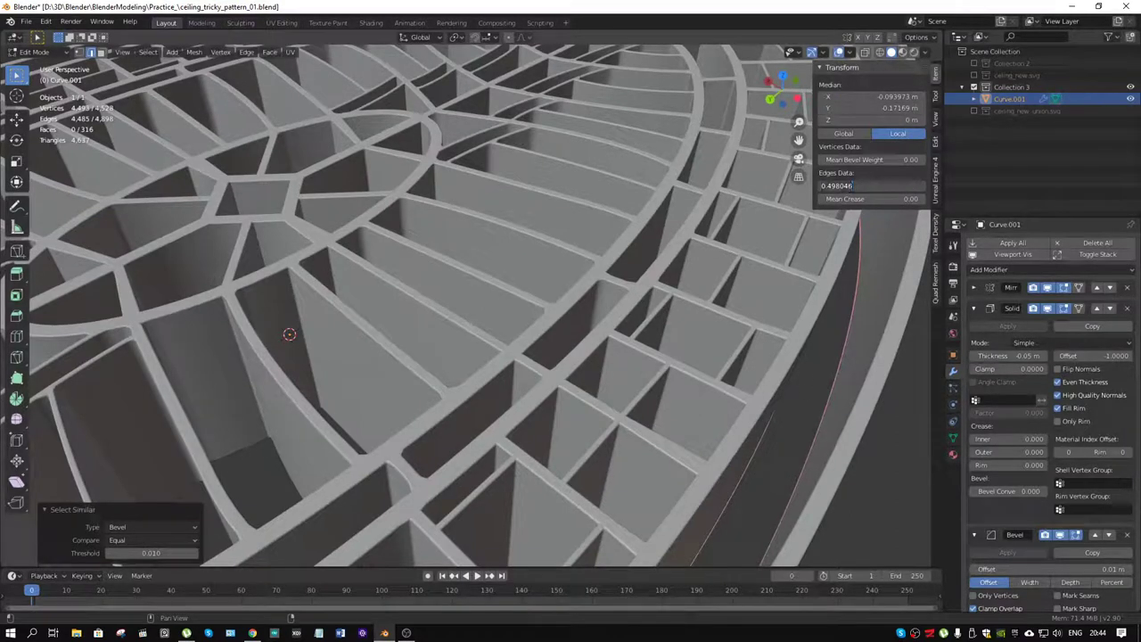
{"action": "left_click", "coordinate": [824, 185]}
{"action": "type", "text": "6"}
{"action": "key", "text": "Return"}
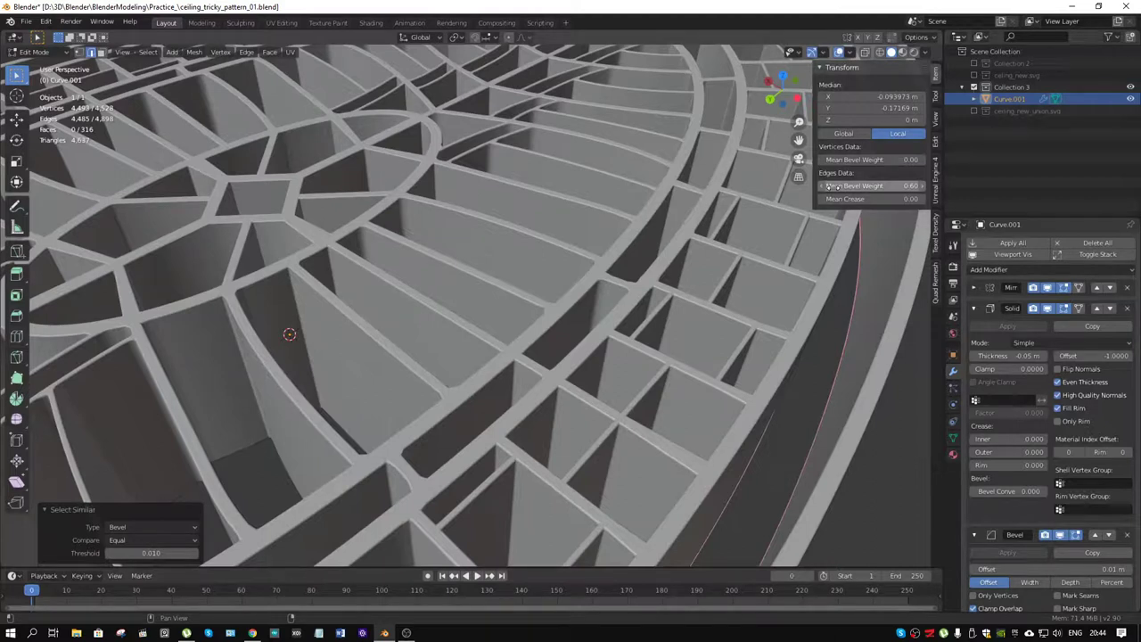
{"action": "left_click", "coordinate": [889, 186]}
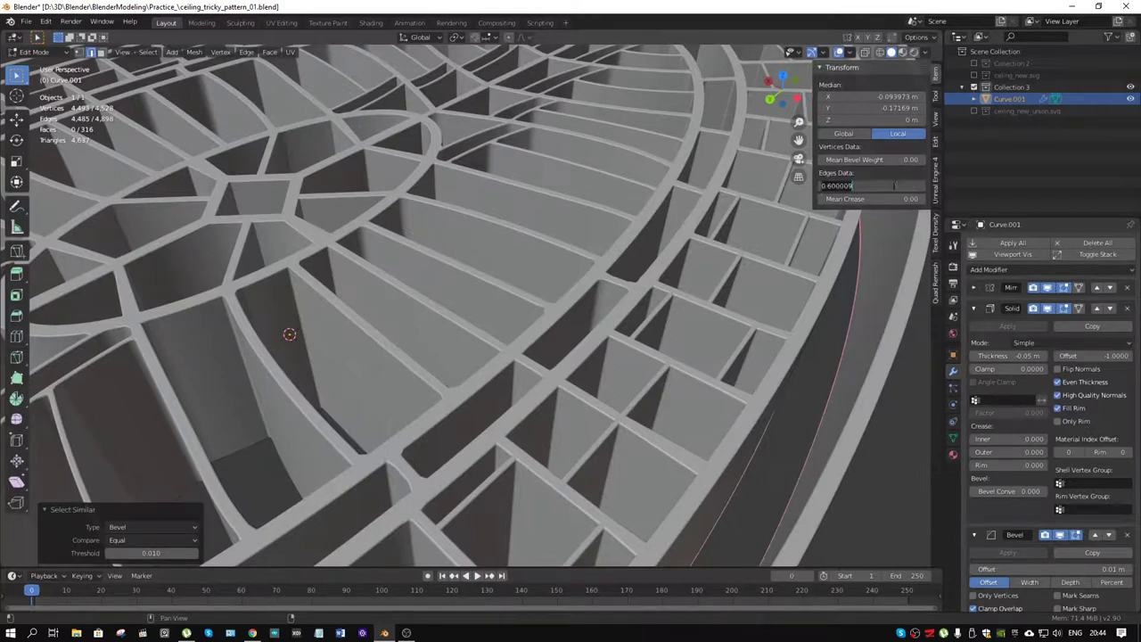
{"action": "type", "text": "0.1"}
{"action": "key", "text": "Return"}
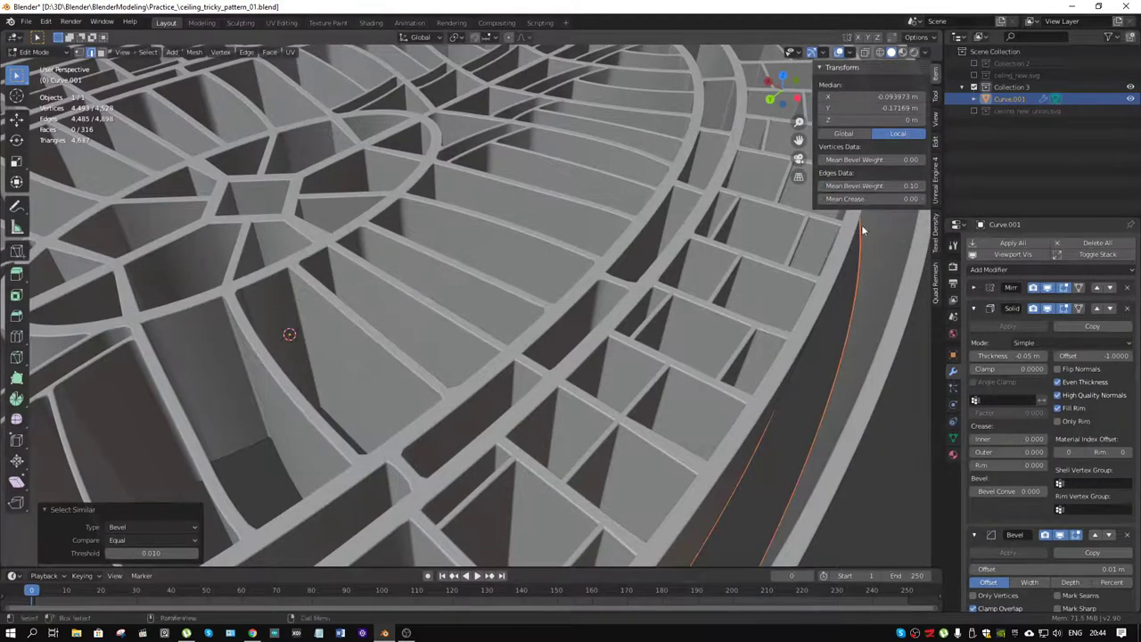
Lower the mean bevel weight to 0.001 and view the whole ceiling pattern
{"action": "left_click", "coordinate": [879, 186]}
{"action": "type", "text": "0.00"}
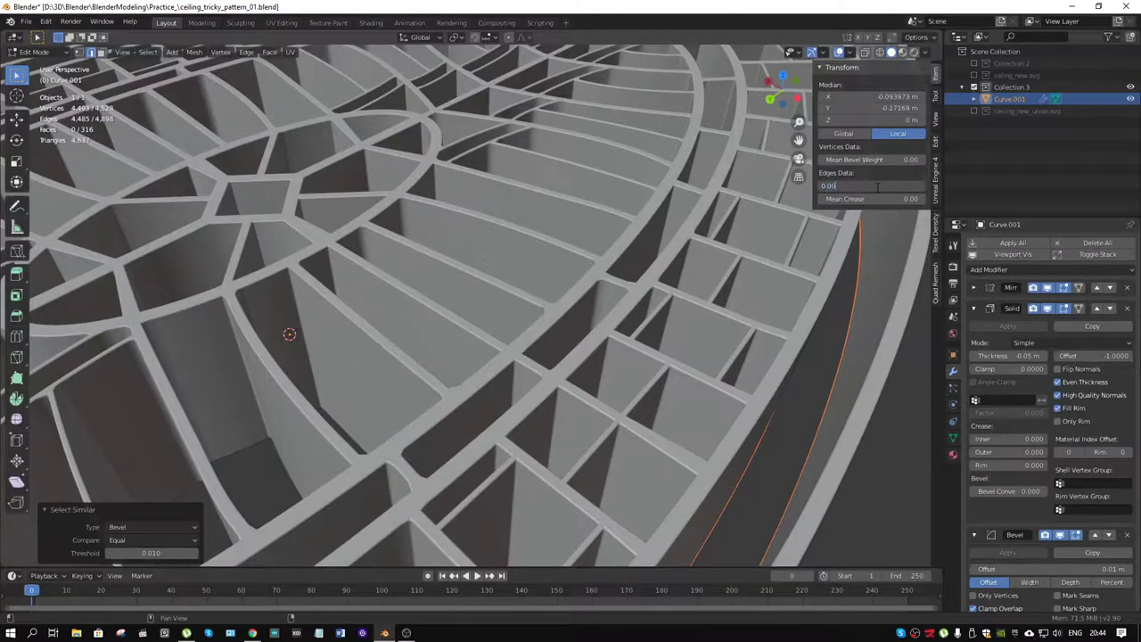
{"action": "type", "text": "1"}
{"action": "key", "text": "Return"}
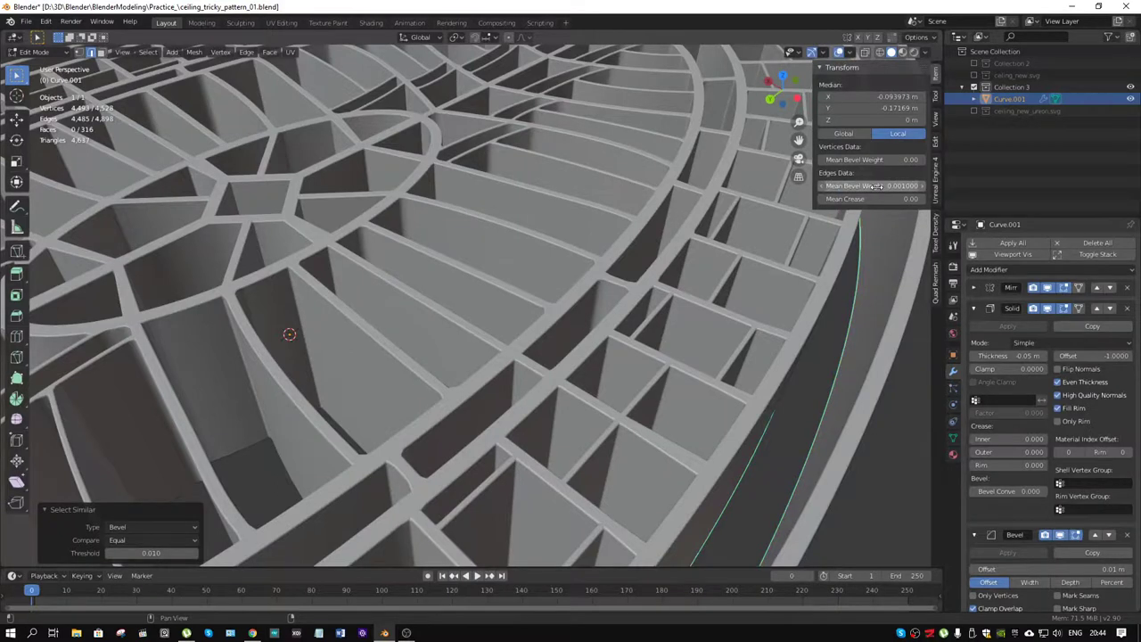
{"action": "mouse_move", "coordinate": [515, 310]}
{"action": "middle_mouse_down"}
{"action": "mouse_move", "coordinate": [469, 291]}
{"action": "mouse_move", "coordinate": [547, 272]}
{"action": "mouse_move", "coordinate": [711, 378]}
{"action": "mouse_move", "coordinate": [654, 353]}
{"action": "middle_mouse_up"}
{"action": "scroll", "coordinate": [468, 290], "scroll_direction": "down", "scroll_amount": 3}
{"action": "scroll", "coordinate": [688, 365], "scroll_direction": "up", "scroll_amount": 3}
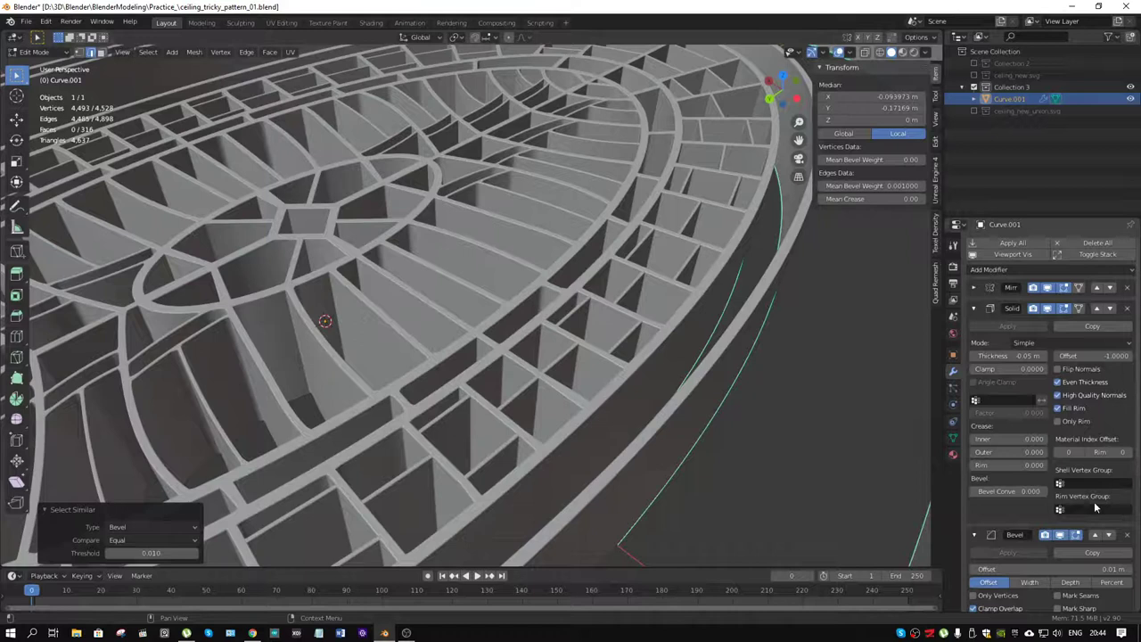
{"action": "scroll", "coordinate": [1095, 510], "scroll_direction": "down", "scroll_amount": 2}
{"action": "scroll", "coordinate": [1102, 535], "scroll_direction": "down", "scroll_amount": 2}
Switch the Bevel limit method to Weight and set the edges' bevel weight to 0.1
{"action": "scroll", "coordinate": [1108, 561], "scroll_direction": "down", "scroll_amount": 2}
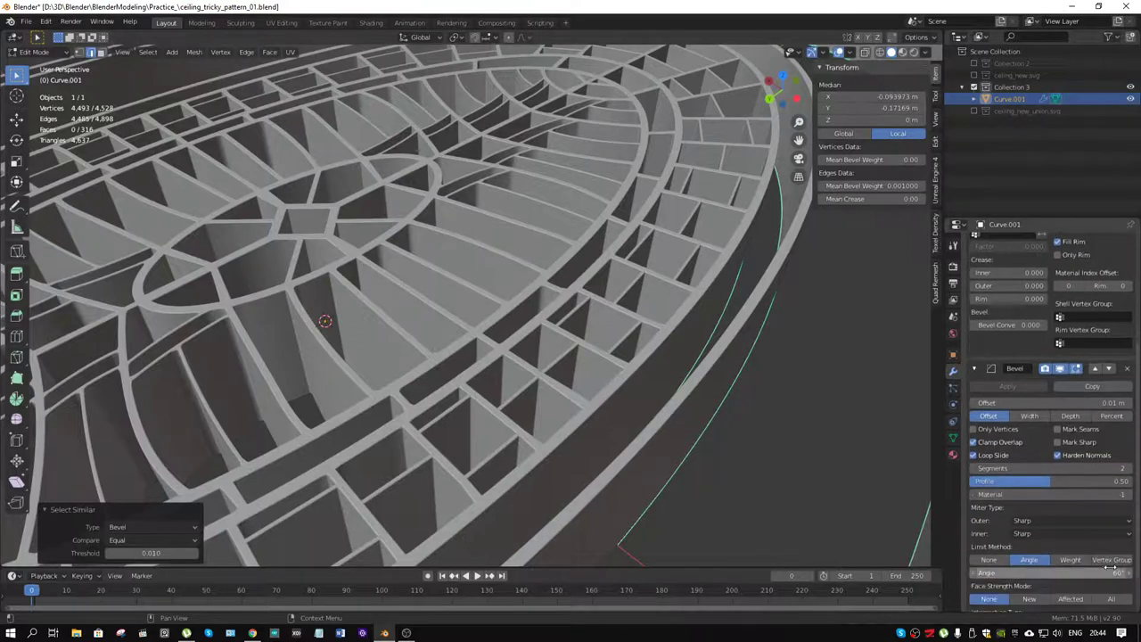
{"action": "scroll", "coordinate": [1105, 566], "scroll_direction": "down", "scroll_amount": 2}
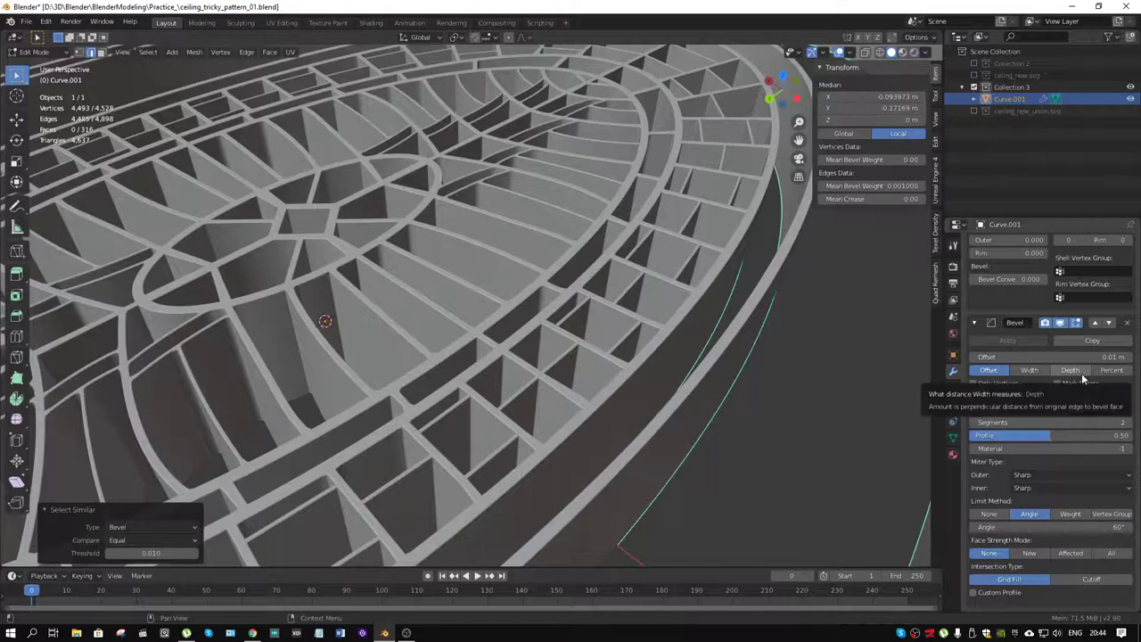
{"action": "left_click", "coordinate": [1072, 514]}
{"action": "scroll", "coordinate": [638, 303], "scroll_direction": "up", "scroll_amount": 3}
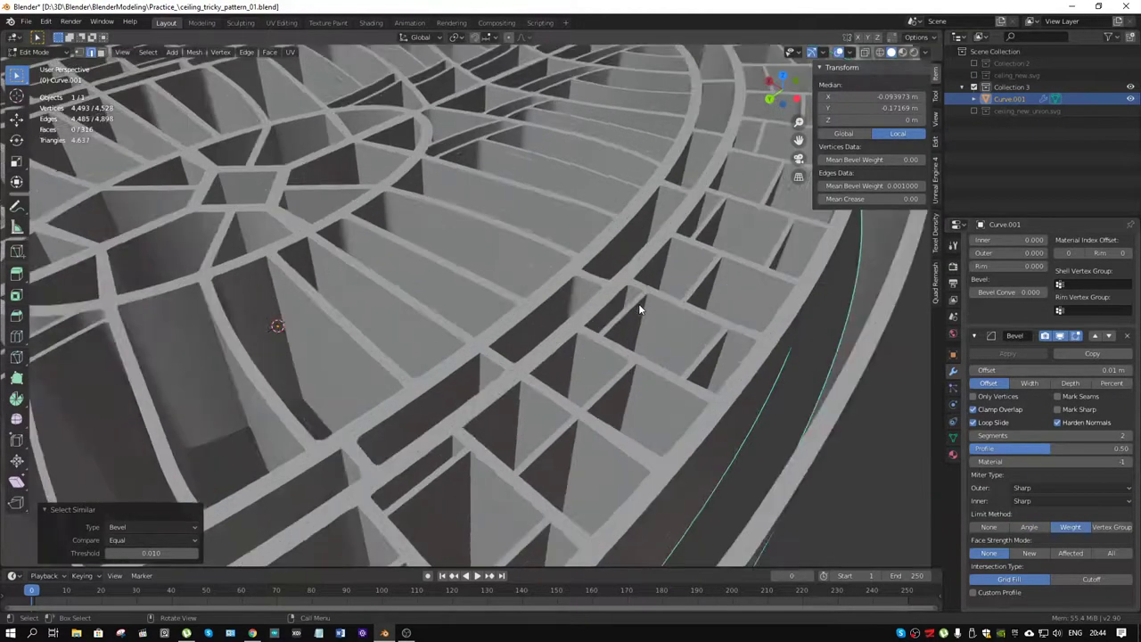
{"action": "scroll", "coordinate": [638, 303], "scroll_direction": "up", "scroll_amount": 3}
{"action": "left_click", "coordinate": [896, 186]}
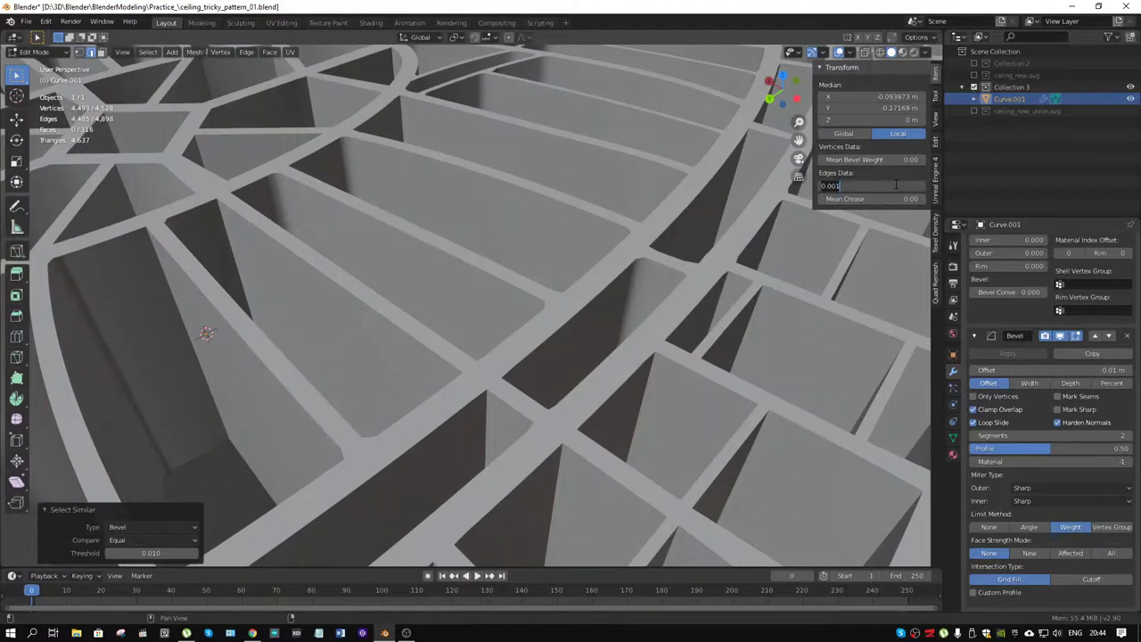
{"action": "type", "text": "0.1"}
{"action": "key", "text": "Return"}
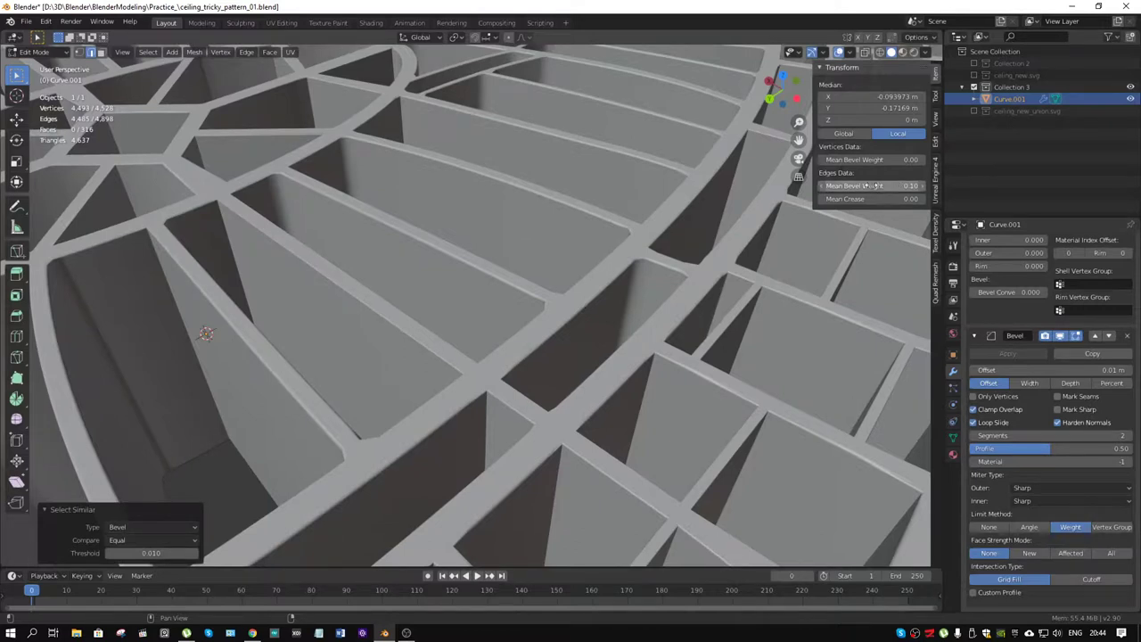
Try edge bevel weights of 0.2 and then 0.01
{"action": "left_click", "coordinate": [873, 186]}
{"action": "type", "text": "0."}
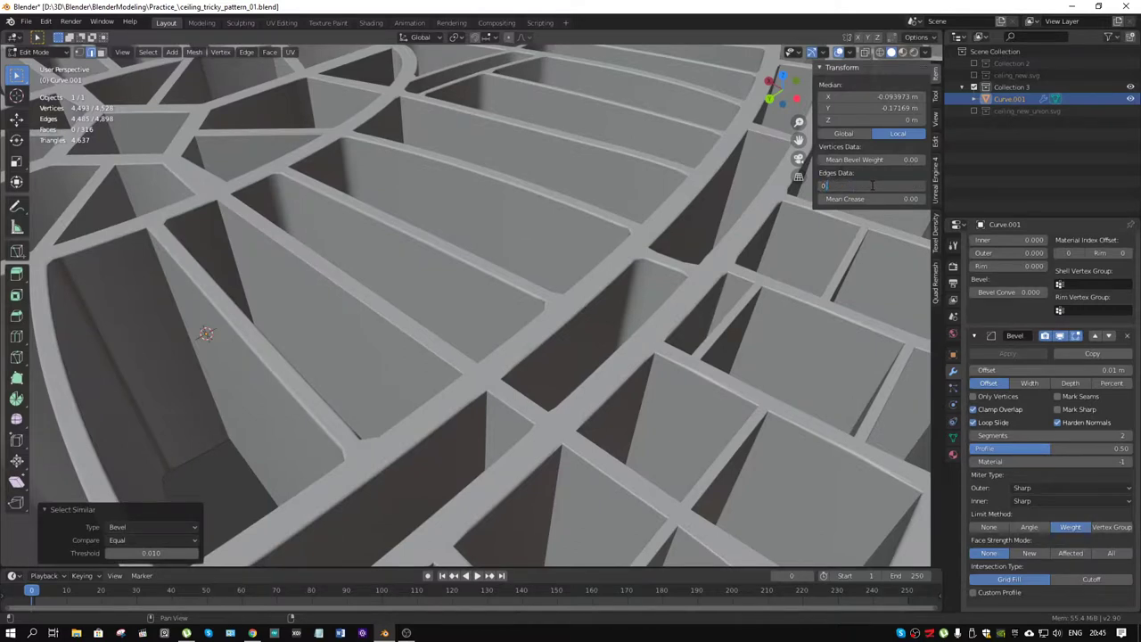
{"action": "type", "text": "2"}
{"action": "key", "text": "Return"}
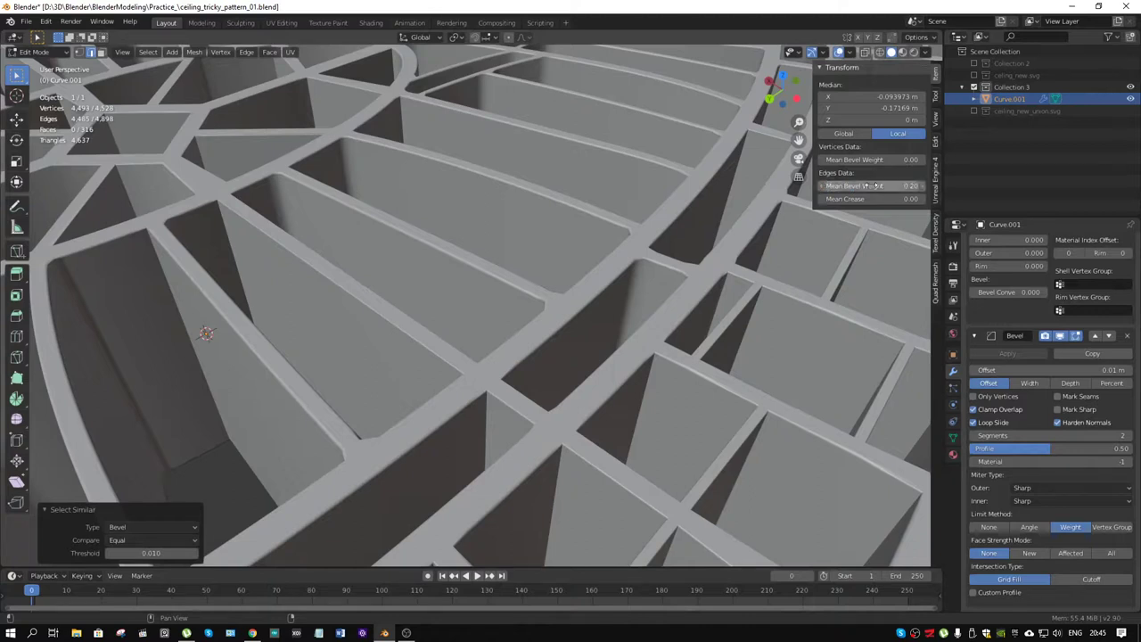
{"action": "left_click", "coordinate": [872, 186]}
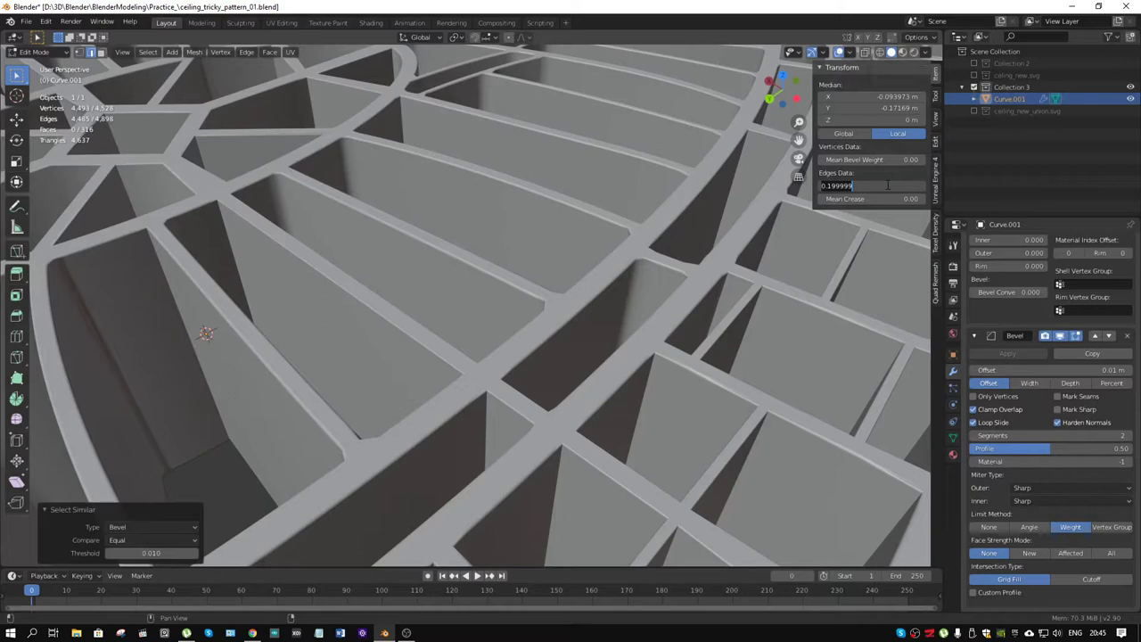
{"action": "type", "text": "0.01"}
{"action": "key", "text": "Return"}
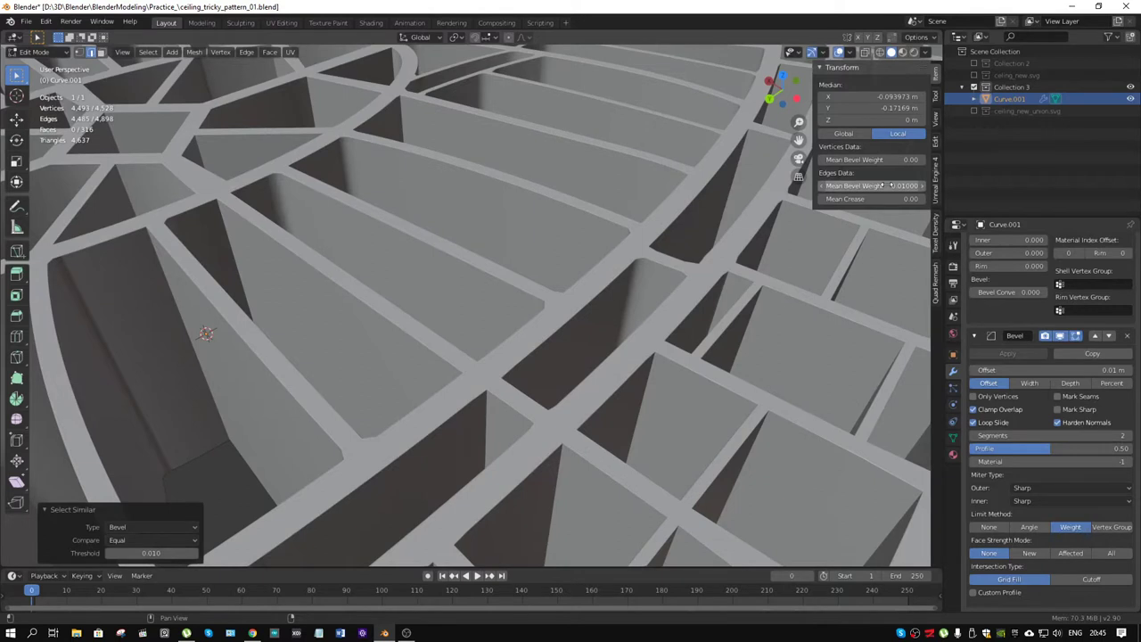
Settle on a 0.2 bevel weight, return the limit method to Angle, and switch to OBS Studio
{"action": "left_click", "coordinate": [889, 185]}
{"action": "type", "text": "0.2"}
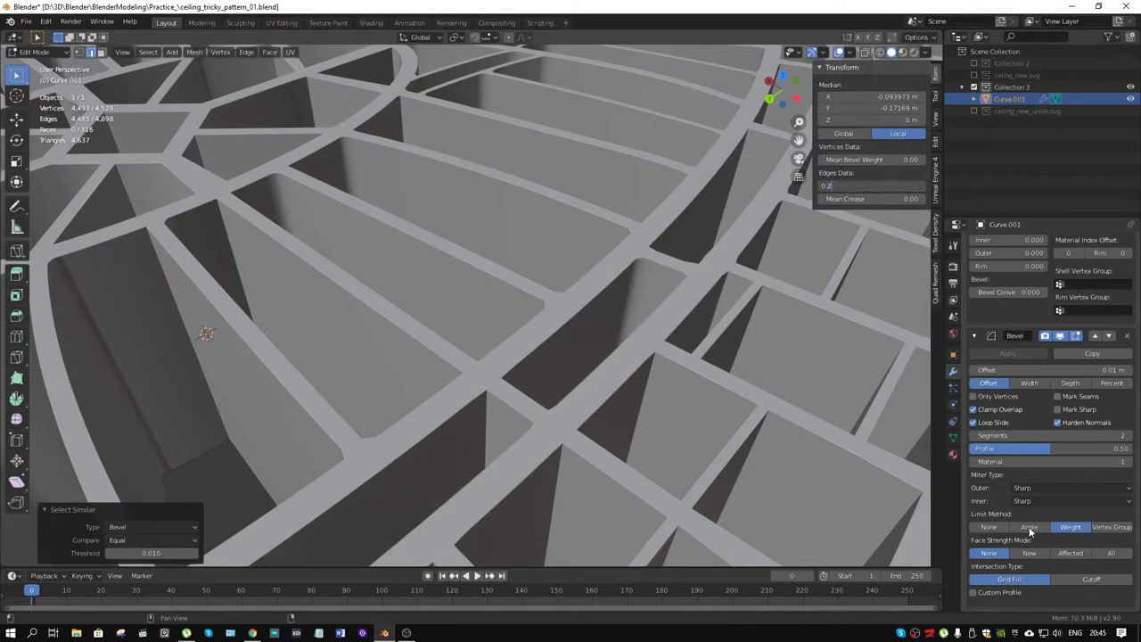
{"action": "key", "text": "Return"}
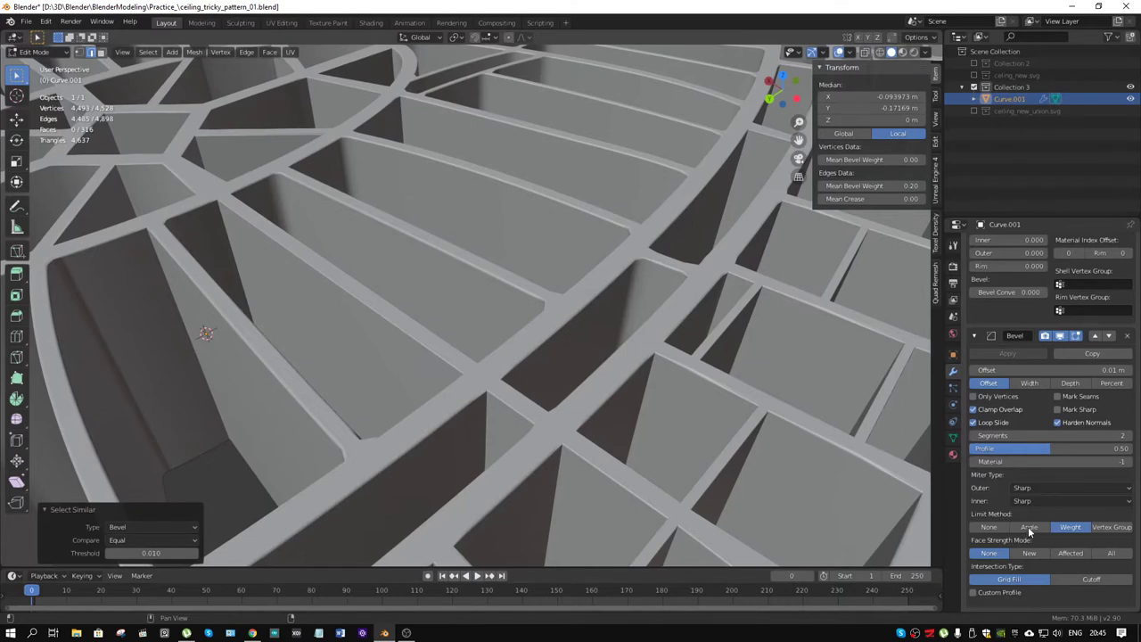
{"action": "left_click", "coordinate": [1028, 526]}
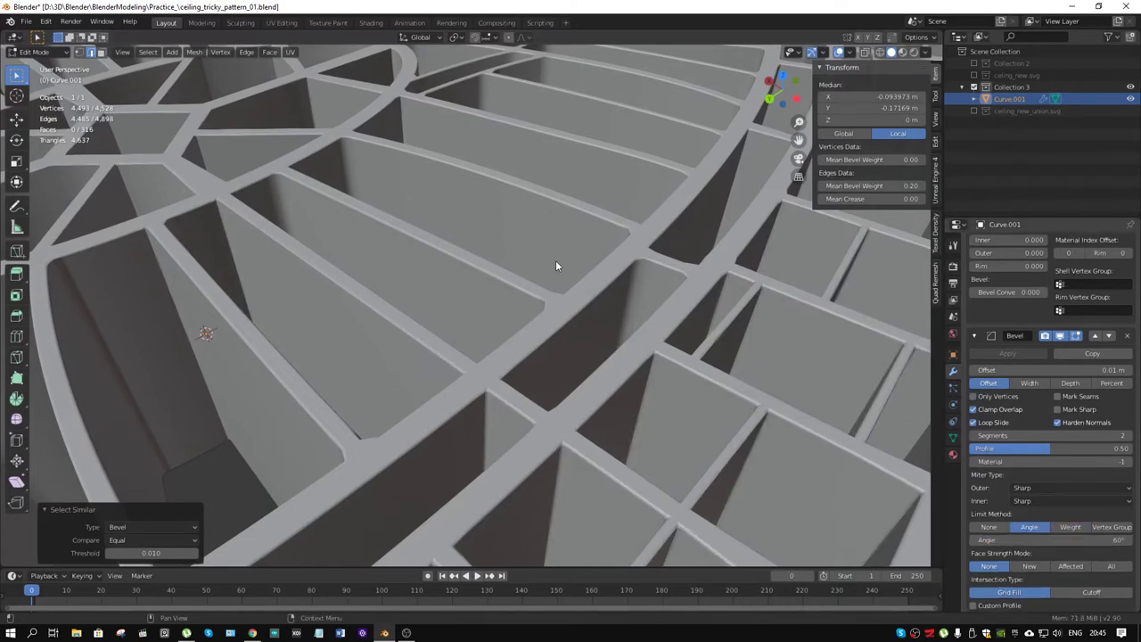
{"action": "left_click", "coordinate": [406, 633]}
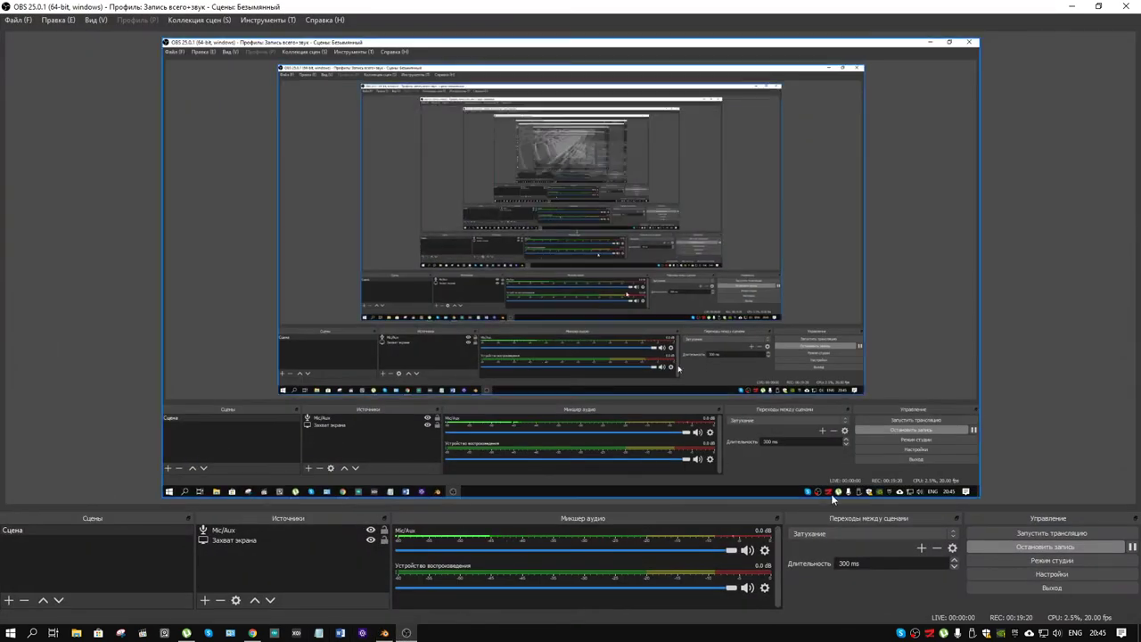